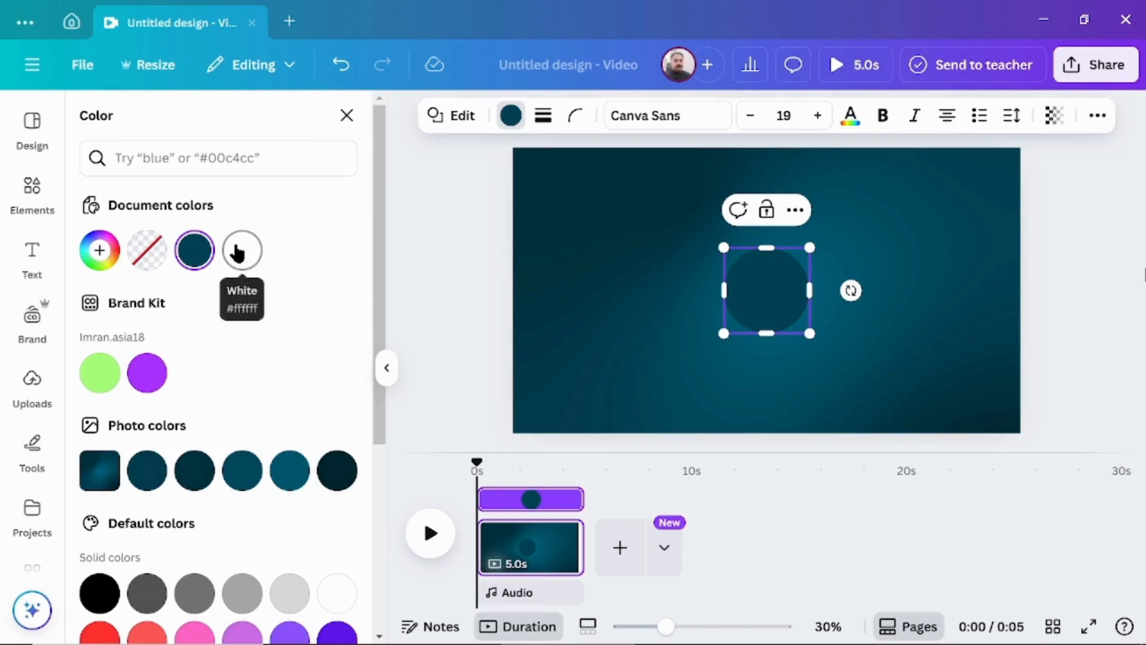
Fill the circle with white, enlarge it and centre it on the canvas.
{"action": "left_click", "coordinate": [240, 251]}
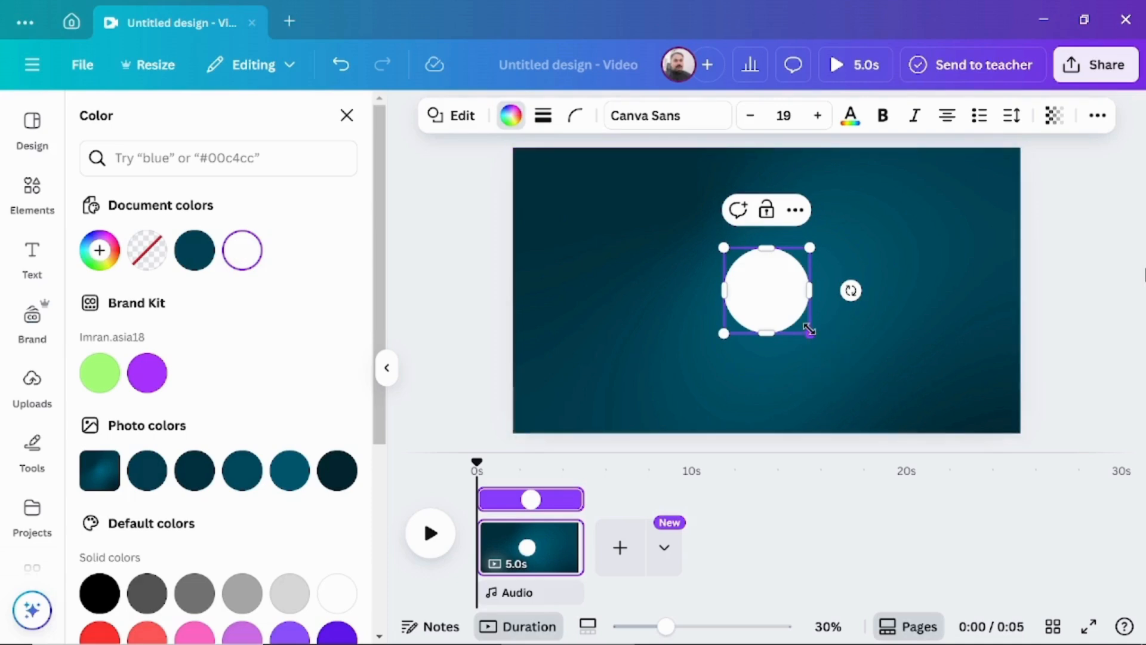
{"action": "left_click_drag", "start_coordinate": [809, 333], "coordinate": [875, 365]}
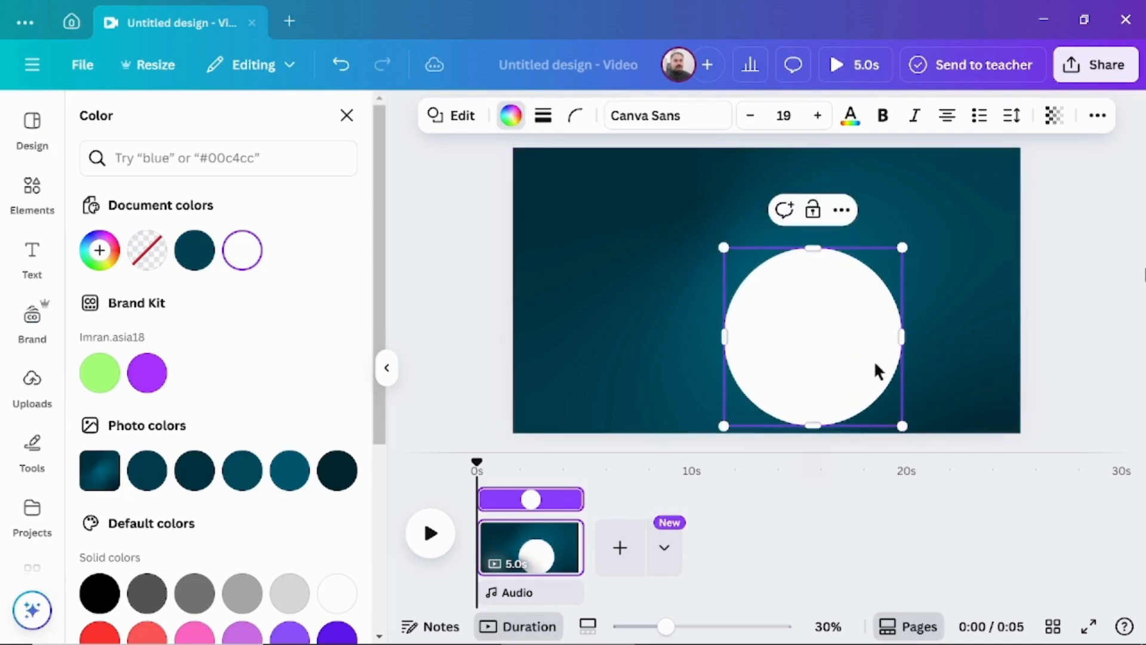
{"action": "left_click", "coordinate": [347, 115]}
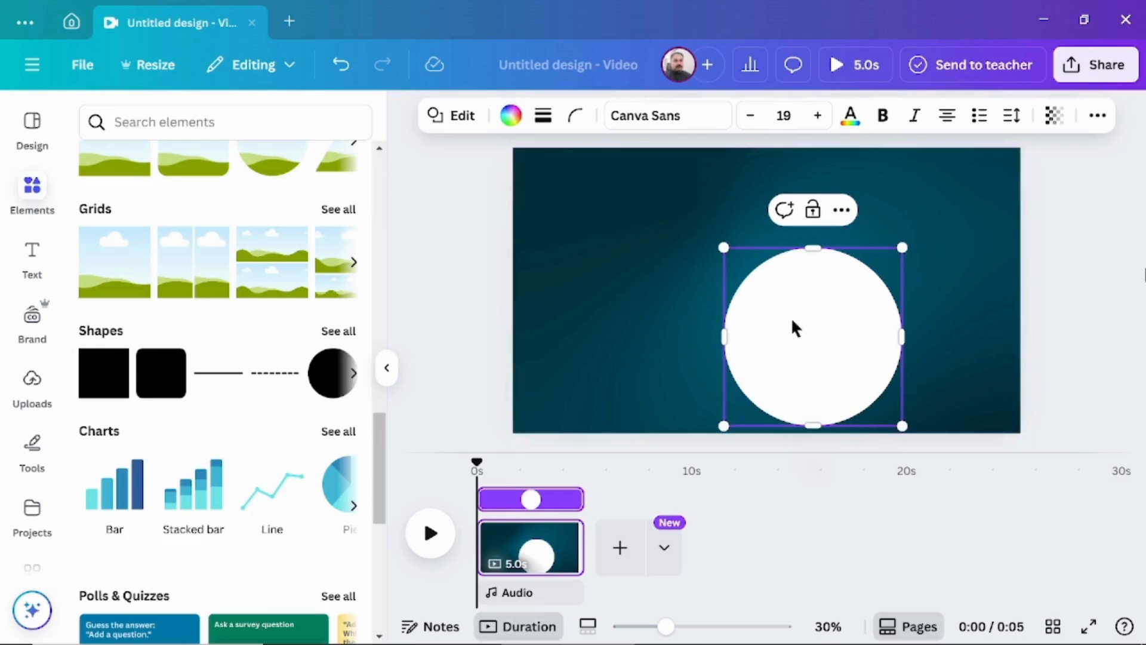
{"action": "left_click", "coordinate": [1002, 355]}
{"action": "left_click_drag", "start_coordinate": [811, 350], "coordinate": [760, 299]}
Search the elements for "pasta plate" photos and insert the round plate of pasta with tomatoes.
{"action": "left_click", "coordinate": [157, 121]}
{"action": "type", "text": "pa"}
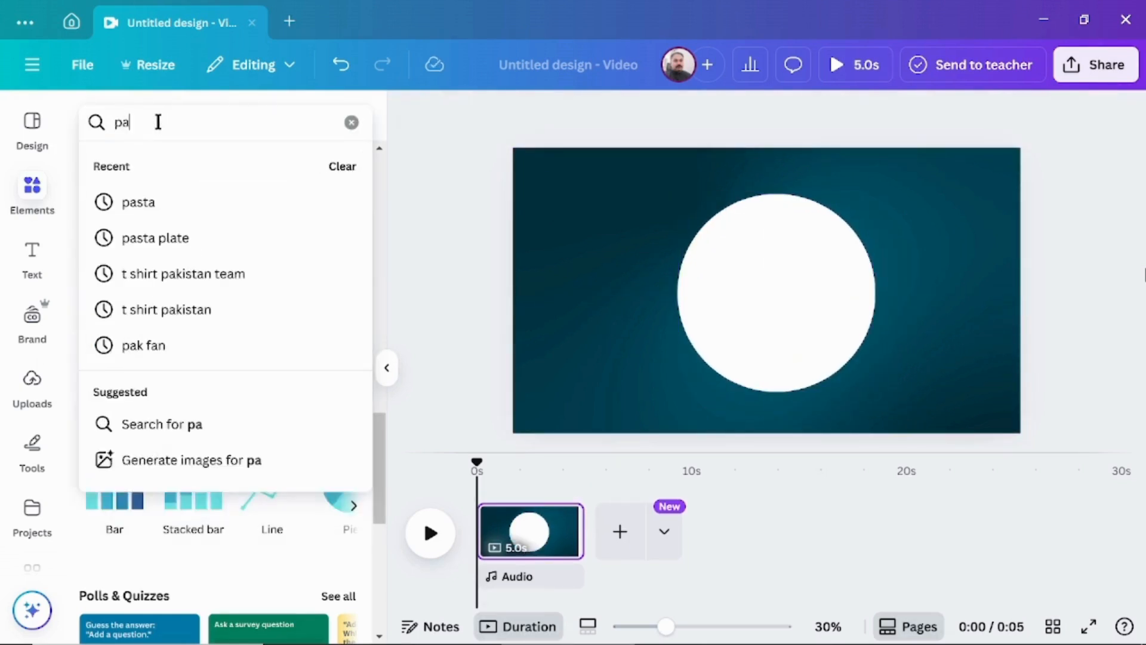
{"action": "type", "text": "sta pla"}
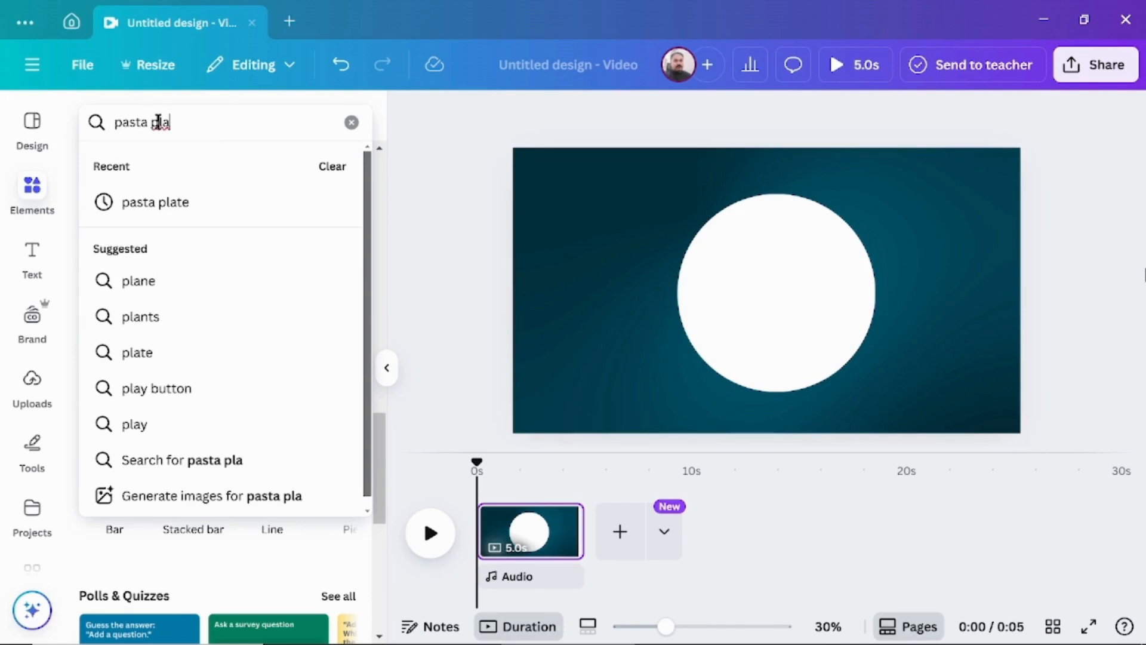
{"action": "type", "text": "te"}
{"action": "key", "text": "Return"}
{"action": "left_click", "coordinate": [210, 172]}
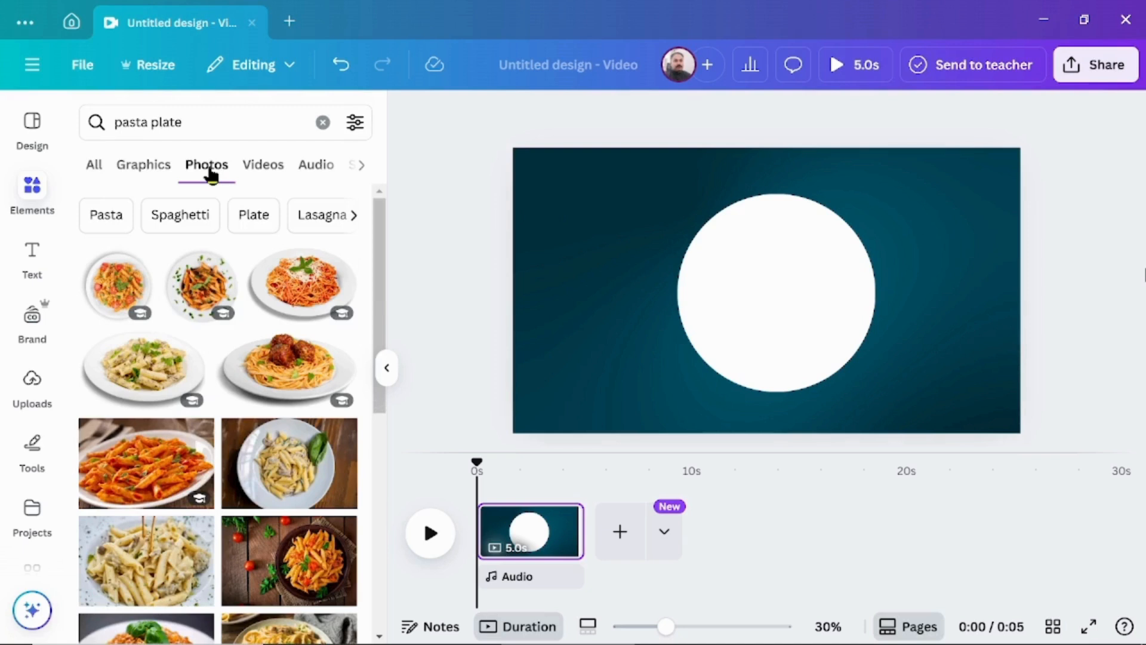
{"action": "left_click", "coordinate": [118, 291]}
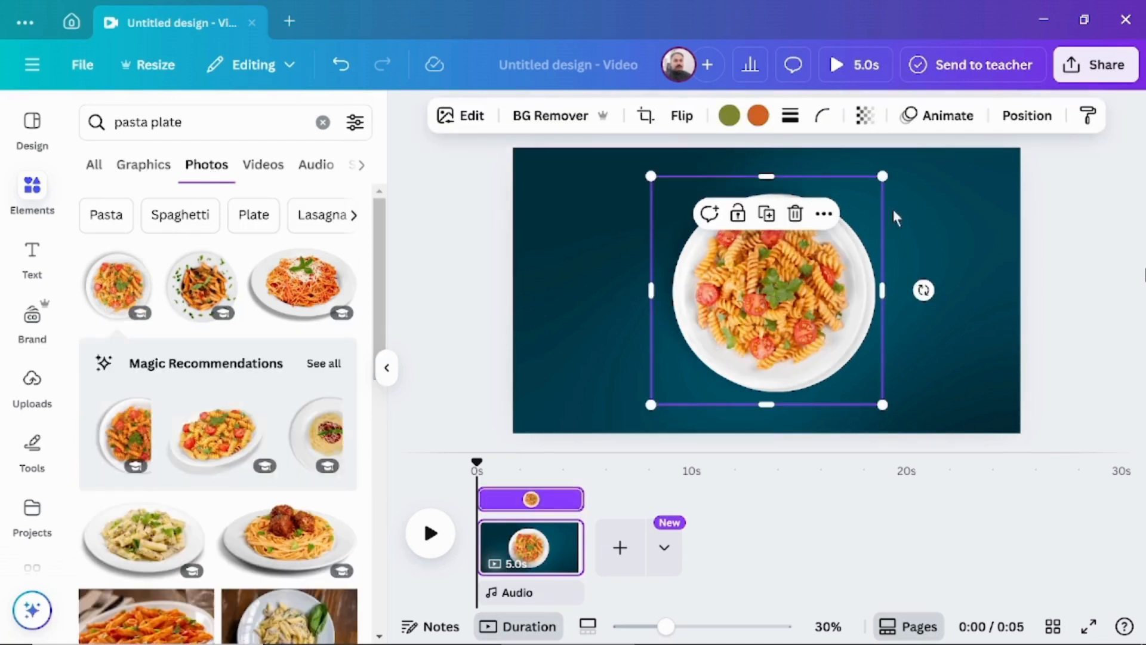
Shrink the pasta plate beside the white circle's left edge and place a smaller copy, about 304 × 300, in the canvas's upper-left corner.
{"action": "left_click_drag", "start_coordinate": [882, 176], "coordinate": [814, 225]}
{"action": "left_click_drag", "start_coordinate": [720, 319], "coordinate": [703, 300]}
{"action": "left_click", "coordinate": [709, 167]}
{"action": "left_click_drag", "start_coordinate": [804, 211], "coordinate": [721, 291]}
{"action": "left_click_drag", "start_coordinate": [677, 338], "coordinate": [565, 192]}
{"action": "left_click_drag", "start_coordinate": [609, 238], "coordinate": [590, 223]}
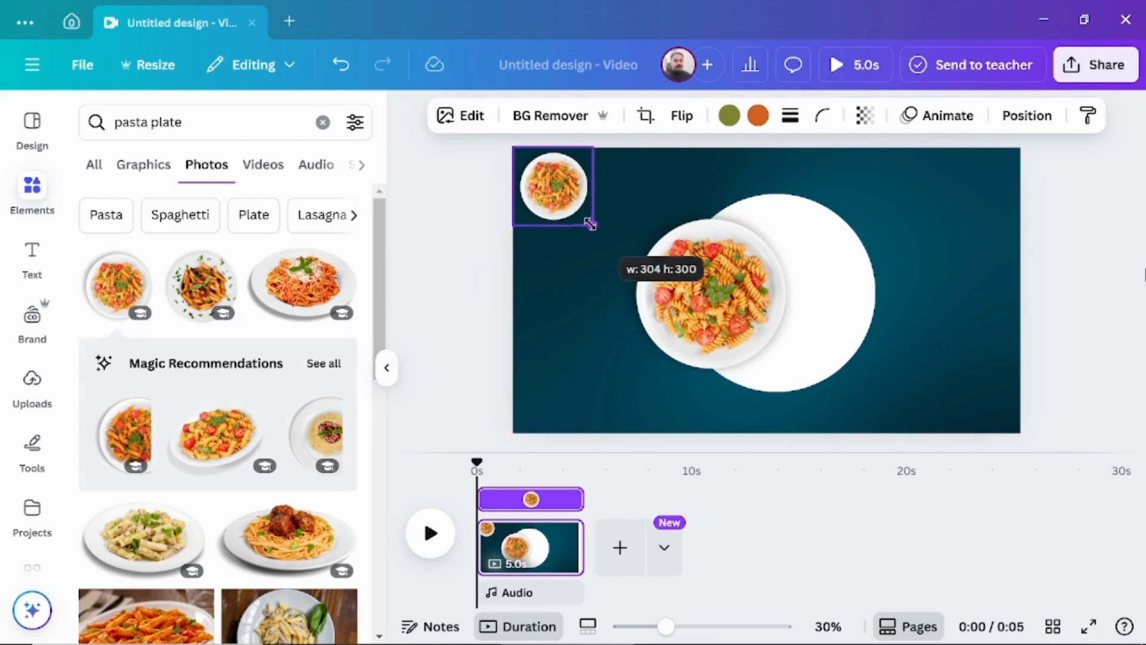
{"action": "left_click_drag", "start_coordinate": [676, 311], "coordinate": [586, 309]}
Search the photos for "pizza" and insert the whole round pizza with a transparent background.
{"action": "triple_click", "coordinate": [208, 121]}
{"action": "type", "text": "p"}
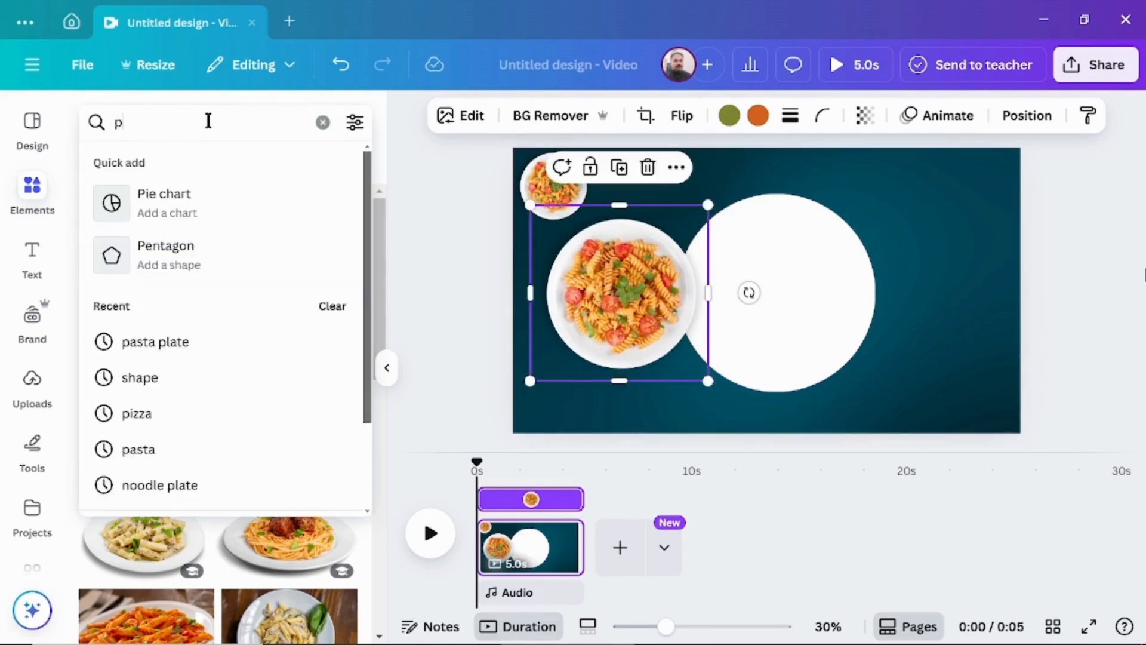
{"action": "type", "text": "izza"}
{"action": "key", "text": "Return"}
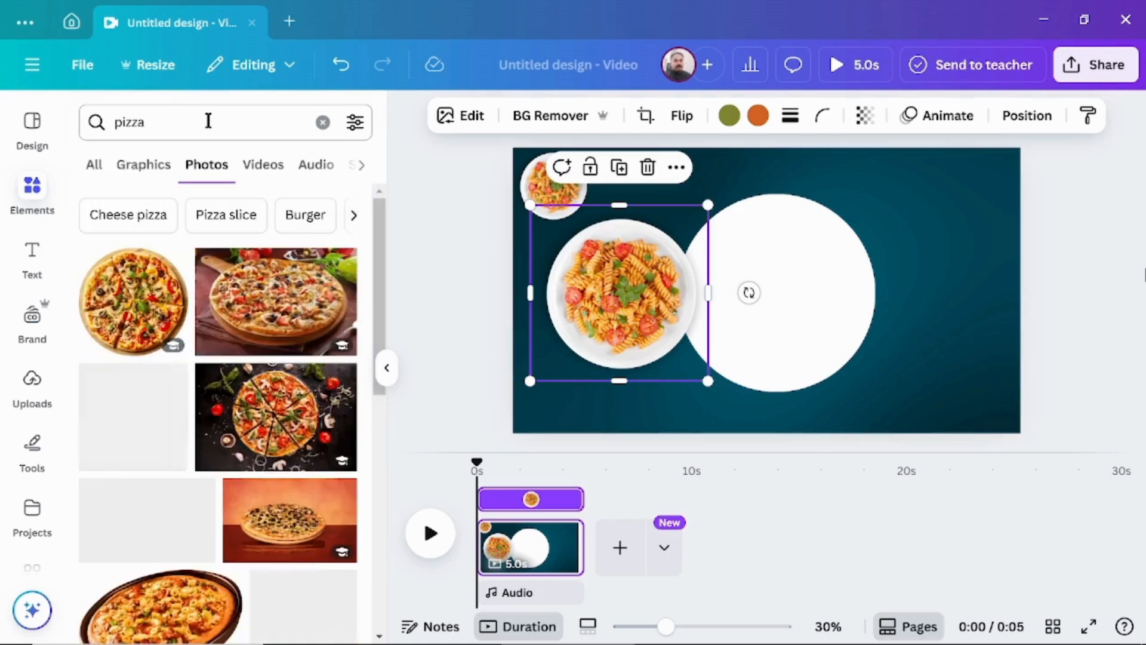
{"action": "left_click", "coordinate": [145, 281]}
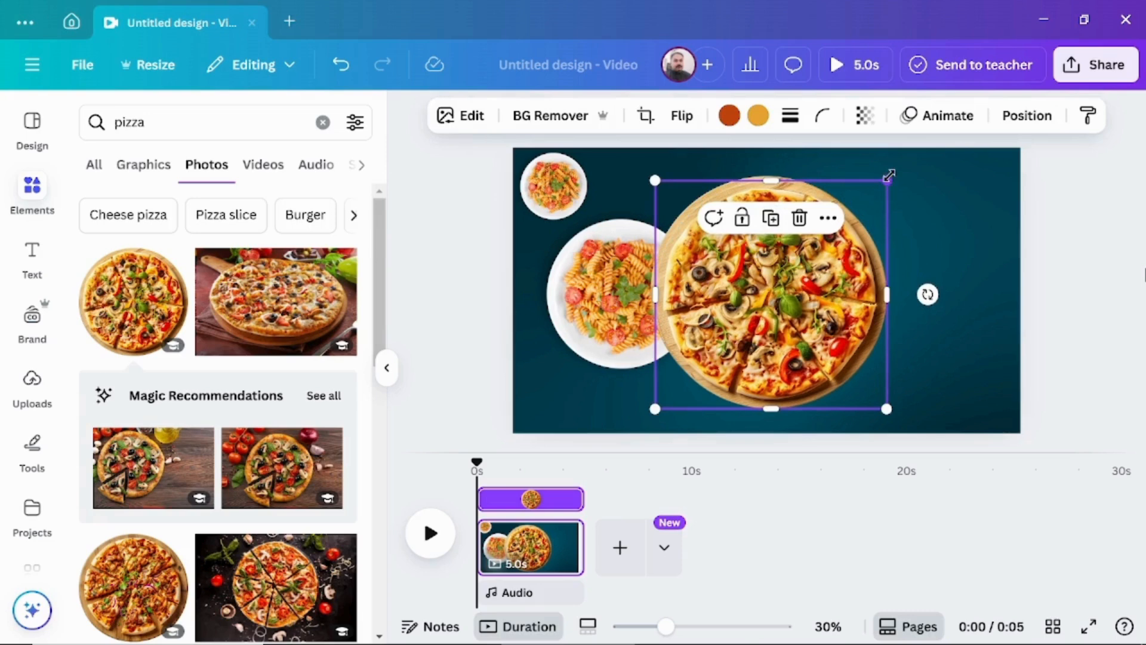
Place a small pizza copy below the small pasta plate, and shrink the large pizza to overhang the canvas's top edge above the circle.
{"action": "left_click_drag", "start_coordinate": [889, 175], "coordinate": [732, 334]}
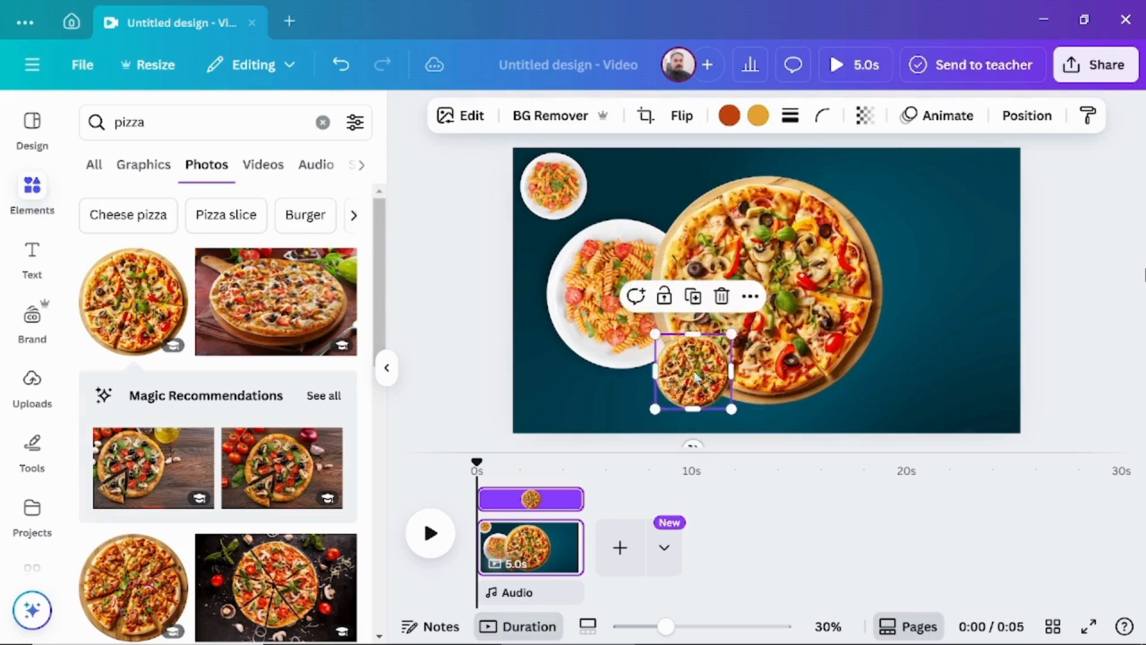
{"action": "left_click_drag", "start_coordinate": [697, 378], "coordinate": [534, 247]}
{"action": "left_click", "coordinate": [776, 239]}
{"action": "left_click_drag", "start_coordinate": [885, 174], "coordinate": [802, 255]}
{"action": "left_click_drag", "start_coordinate": [749, 338], "coordinate": [802, 159]}
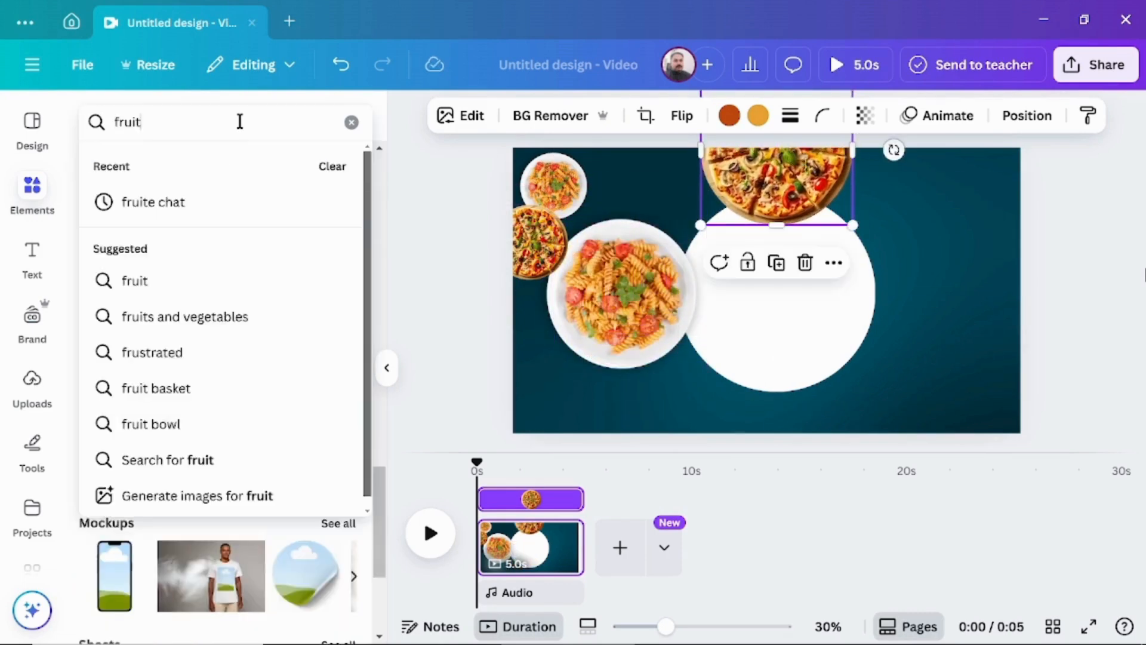
Search for "fruite chat" photos, insert the fruit salad bowl on blue wood and remove its background.
{"action": "type", "text": "e"}
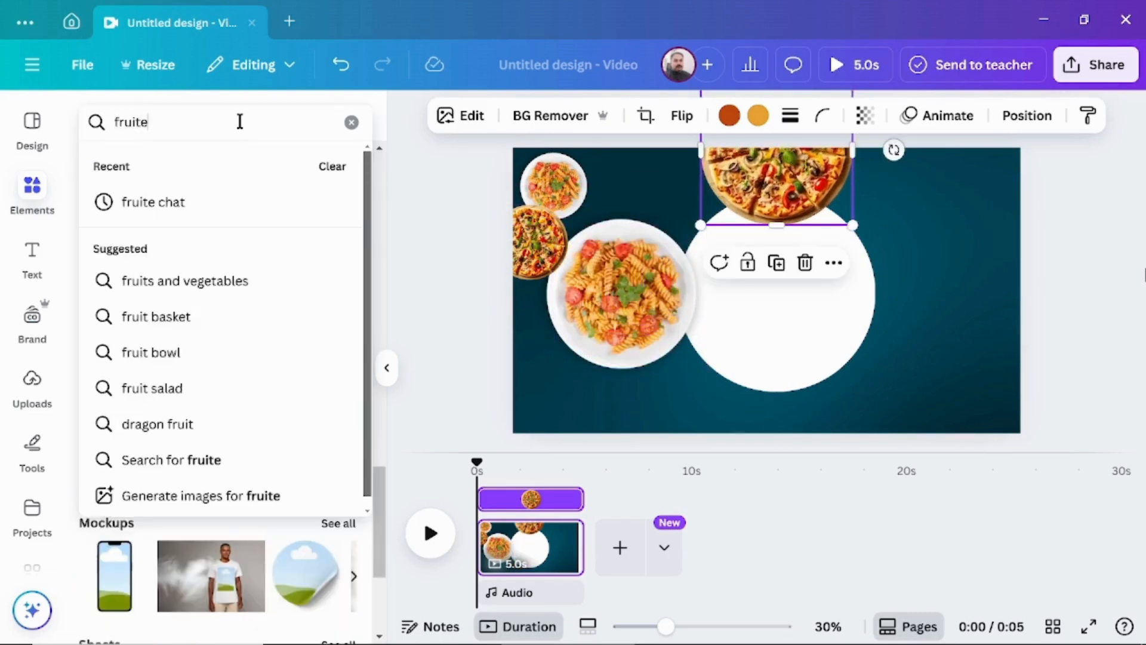
{"action": "type", "text": " chat"}
{"action": "left_click", "coordinate": [282, 459]}
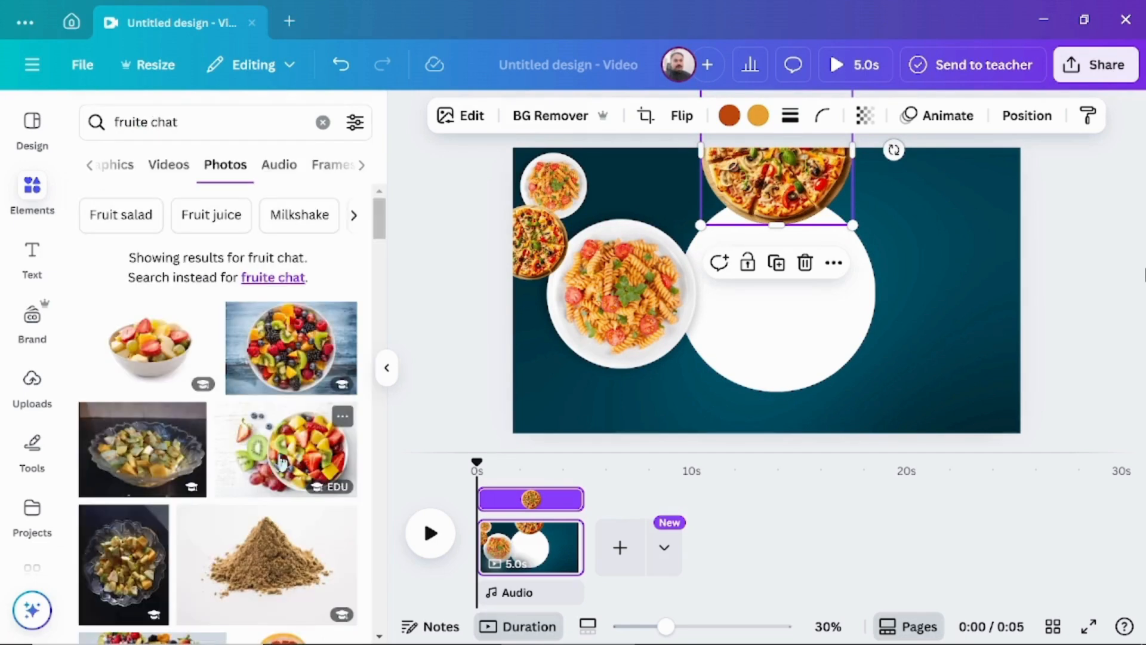
{"action": "left_click", "coordinate": [289, 370]}
{"action": "left_click", "coordinate": [530, 115]}
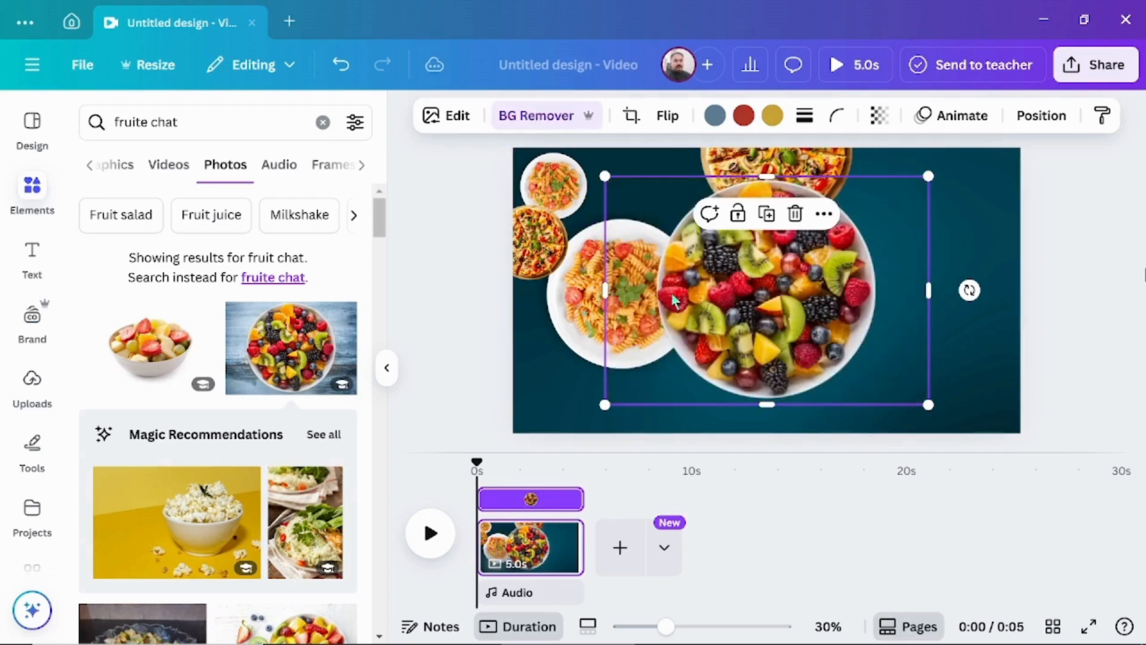
Duplicate the fruit bowl, shrink the copy and place it below the small pizza at the canvas's left edge.
{"action": "left_click", "coordinate": [766, 215]}
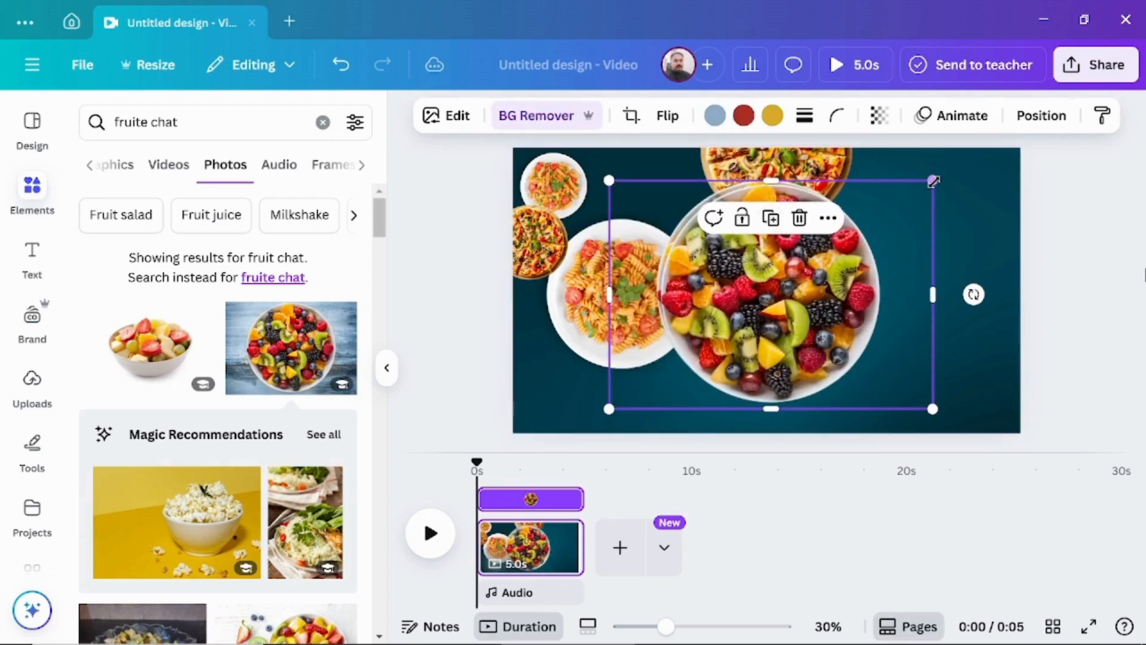
{"action": "left_click_drag", "start_coordinate": [929, 176], "coordinate": [724, 326]}
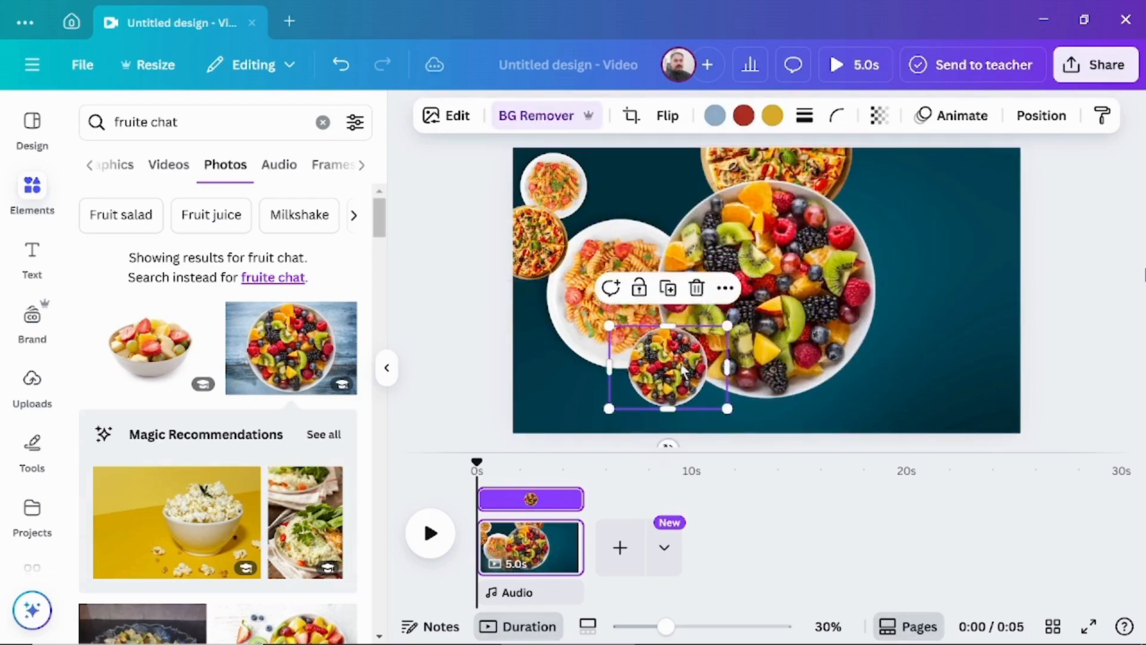
{"action": "left_click_drag", "start_coordinate": [674, 359], "coordinate": [531, 303]}
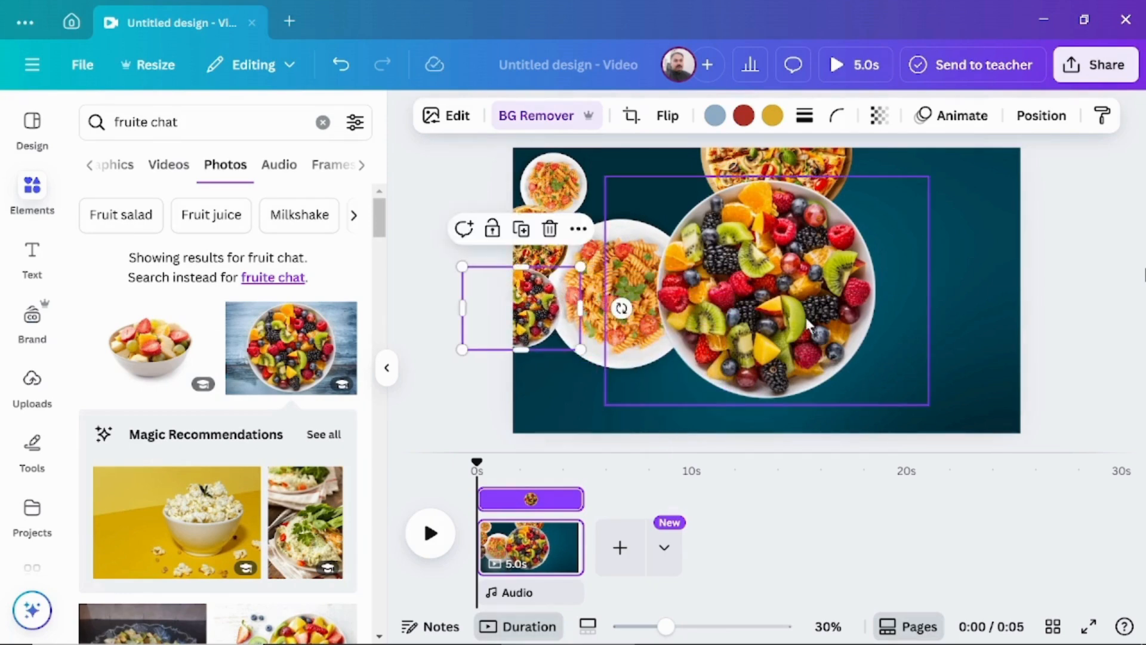
Shrink the original fruit bowl to the large pasta plate's size and place it beside the white circle's right edge.
{"action": "left_click", "coordinate": [885, 215]}
{"action": "left_click_drag", "start_coordinate": [903, 186], "coordinate": [798, 258]}
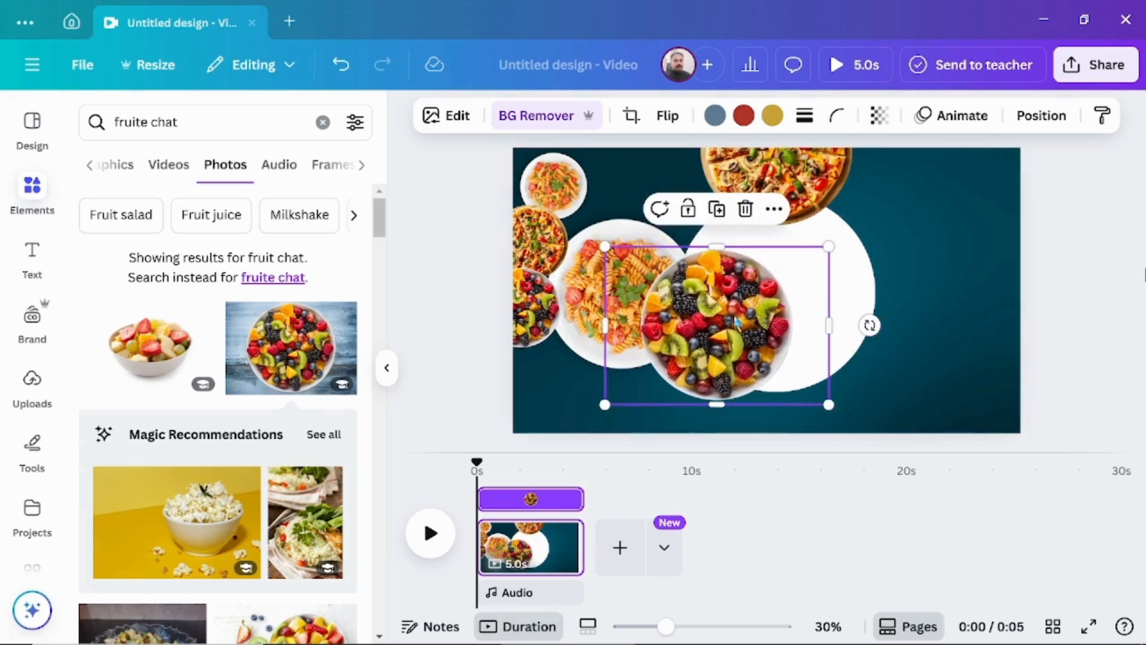
{"action": "left_click_drag", "start_coordinate": [747, 320], "coordinate": [954, 284]}
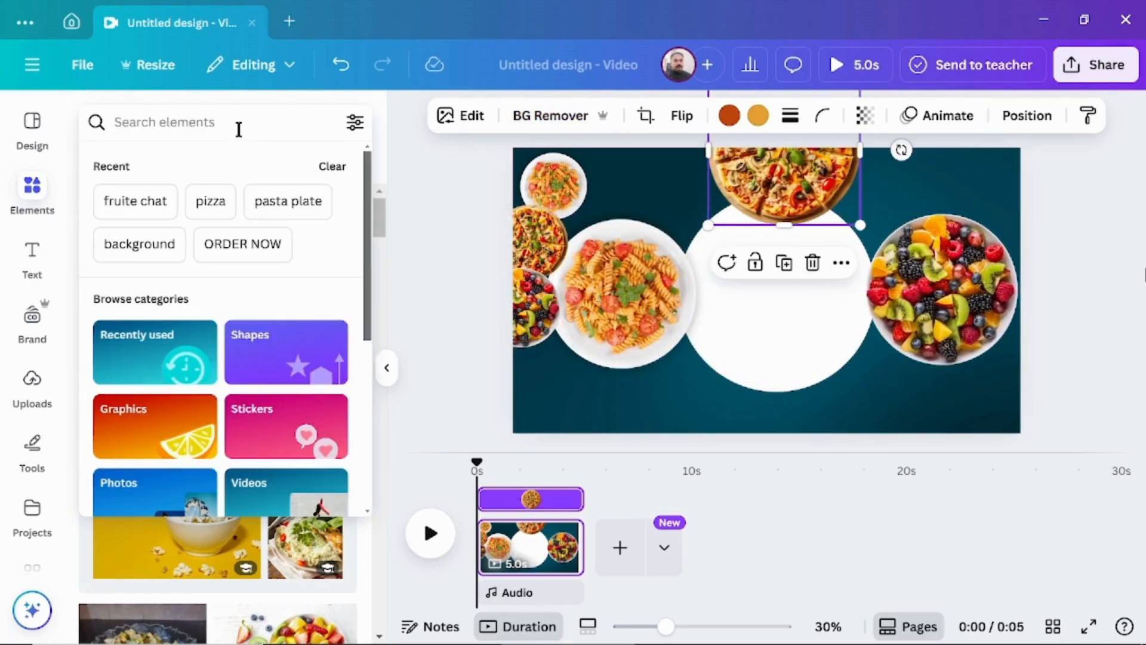
Search the elements for "noodle plate" and insert the round noodle plate garnished with green herbs.
{"action": "type", "text": "nood"}
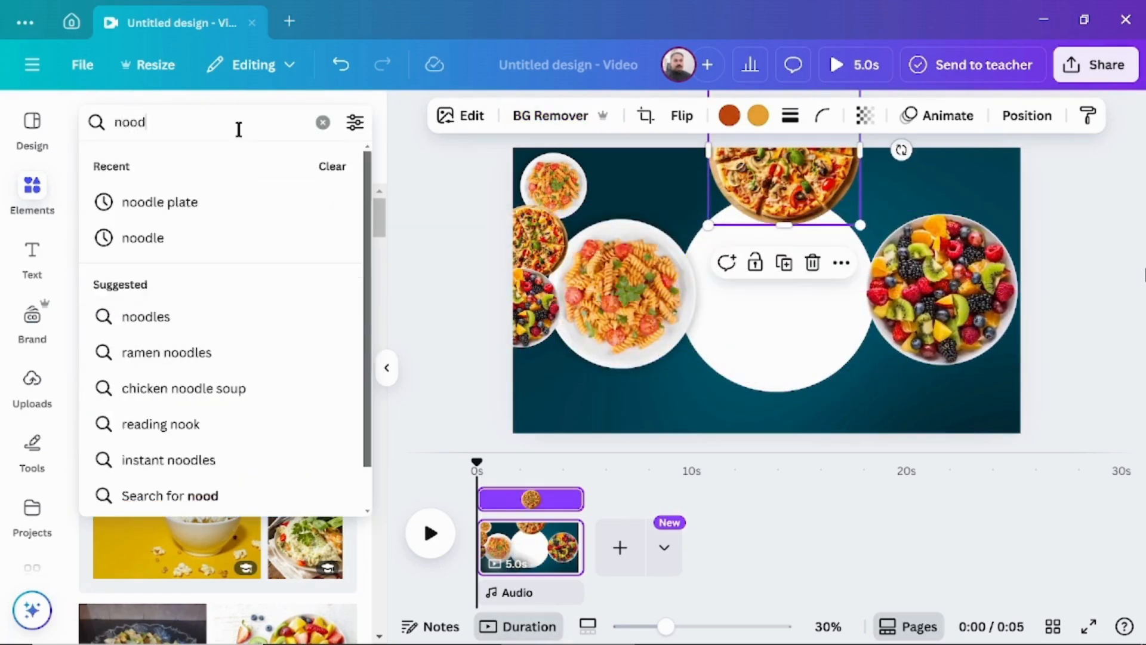
{"action": "type", "text": "le plate"}
{"action": "key", "text": "Return"}
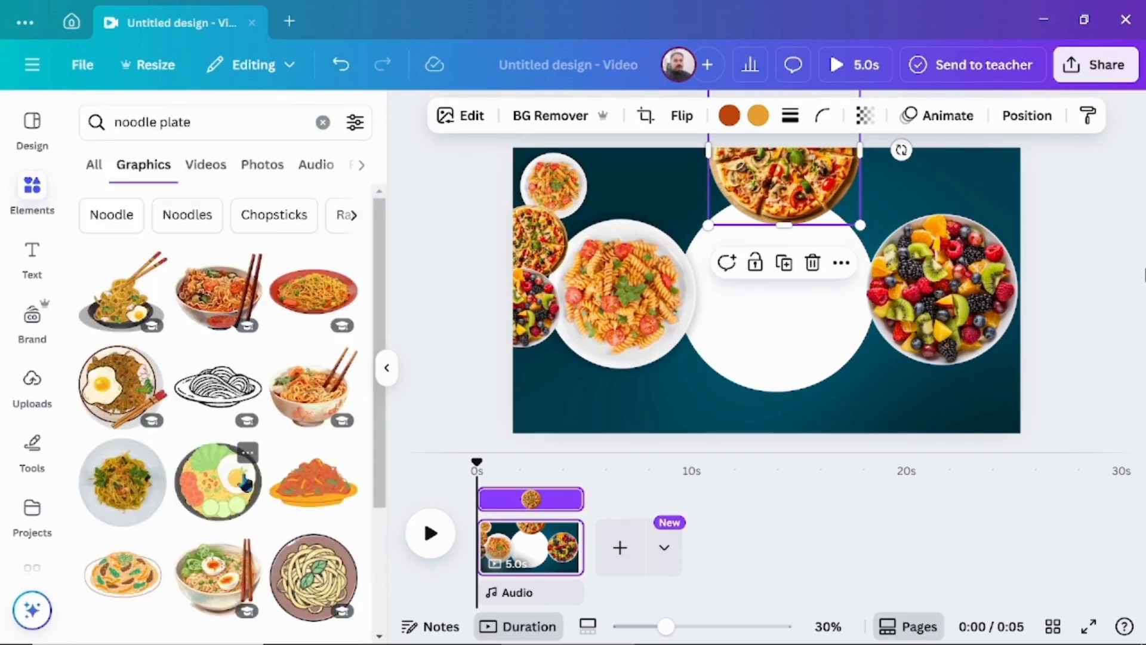
{"action": "left_click", "coordinate": [126, 499]}
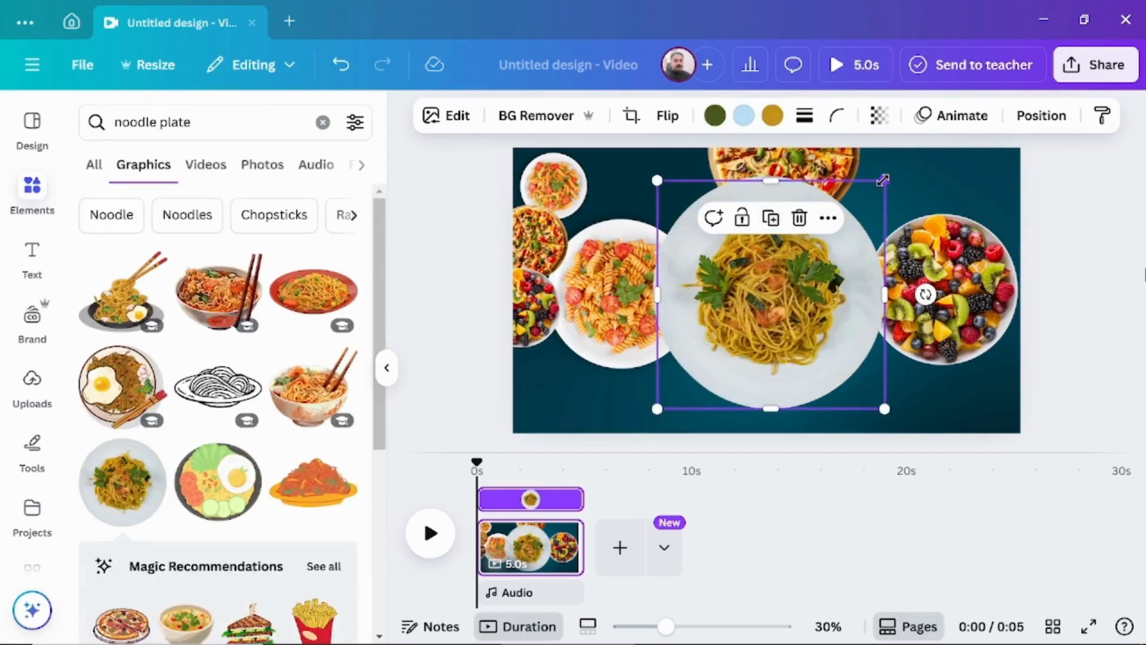
Place a small noodle plate copy in the canvas's lower-left corner, and shrink the large one to overhang the bottom edge below the circle.
{"action": "left_click_drag", "start_coordinate": [883, 179], "coordinate": [750, 307]}
{"action": "left_click_drag", "start_coordinate": [705, 359], "coordinate": [547, 398]}
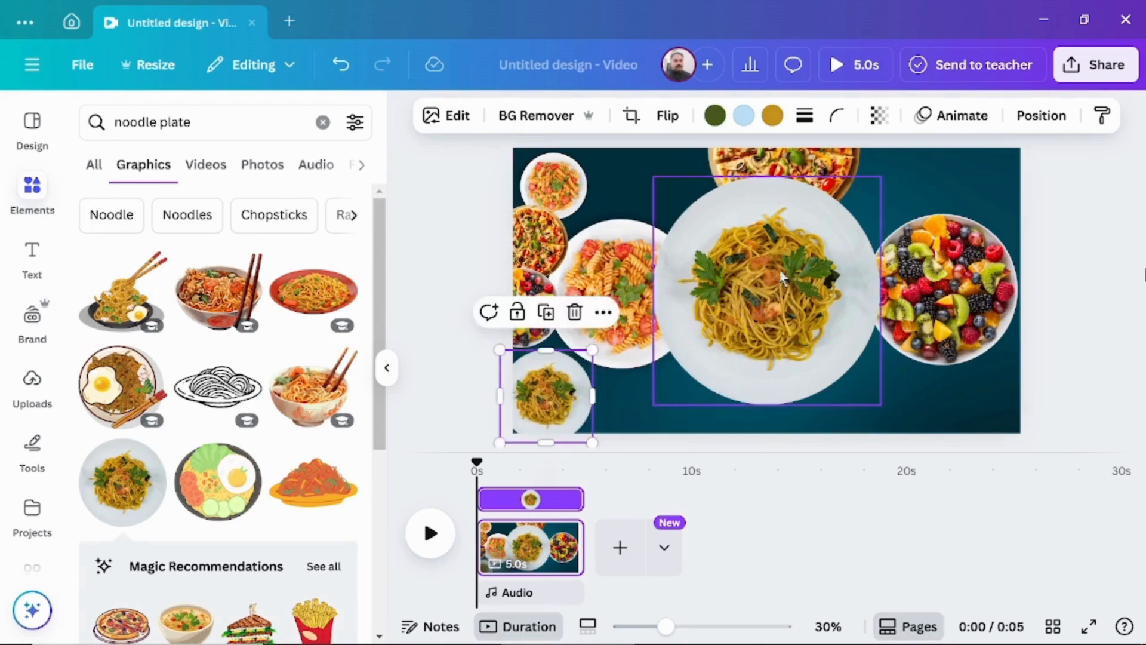
{"action": "left_click", "coordinate": [779, 270]}
{"action": "left_click_drag", "start_coordinate": [882, 178], "coordinate": [801, 256]}
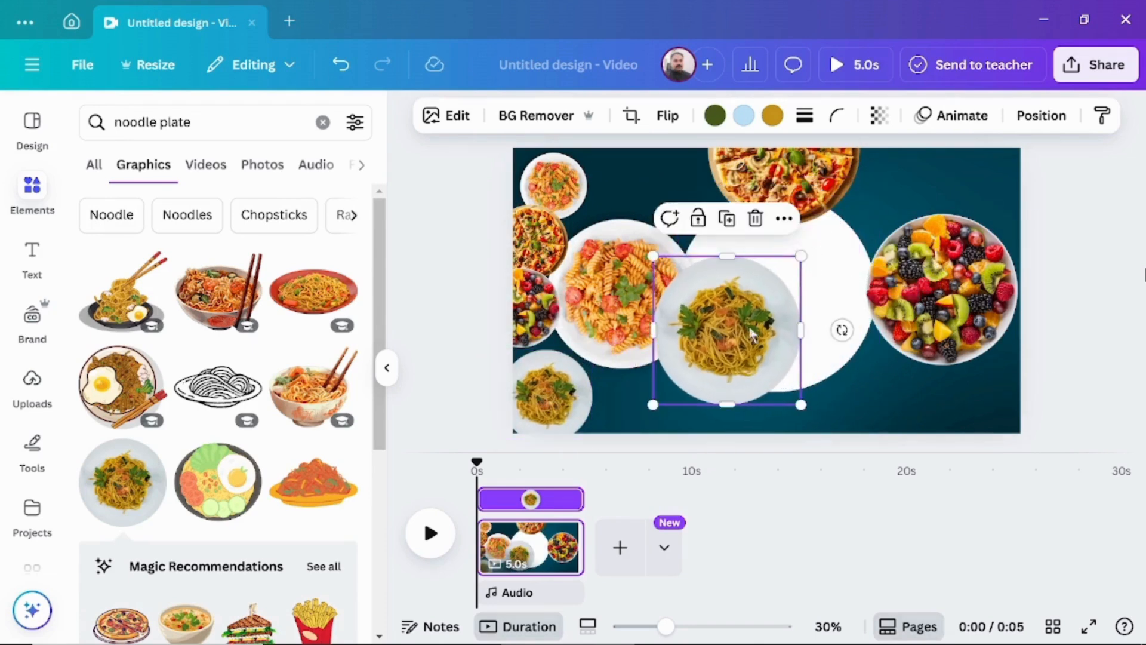
{"action": "left_click_drag", "start_coordinate": [751, 334], "coordinate": [791, 458]}
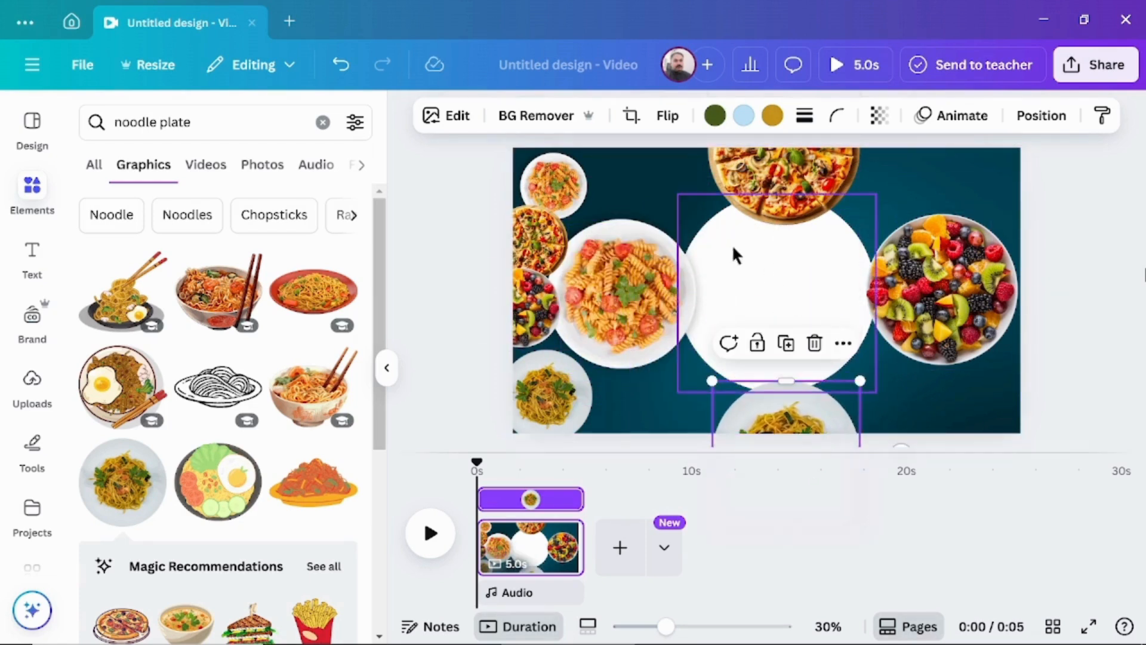
Delete the white circle from the middle of the canvas.
{"action": "left_click", "coordinate": [772, 273]}
{"action": "key", "text": "Delete"}
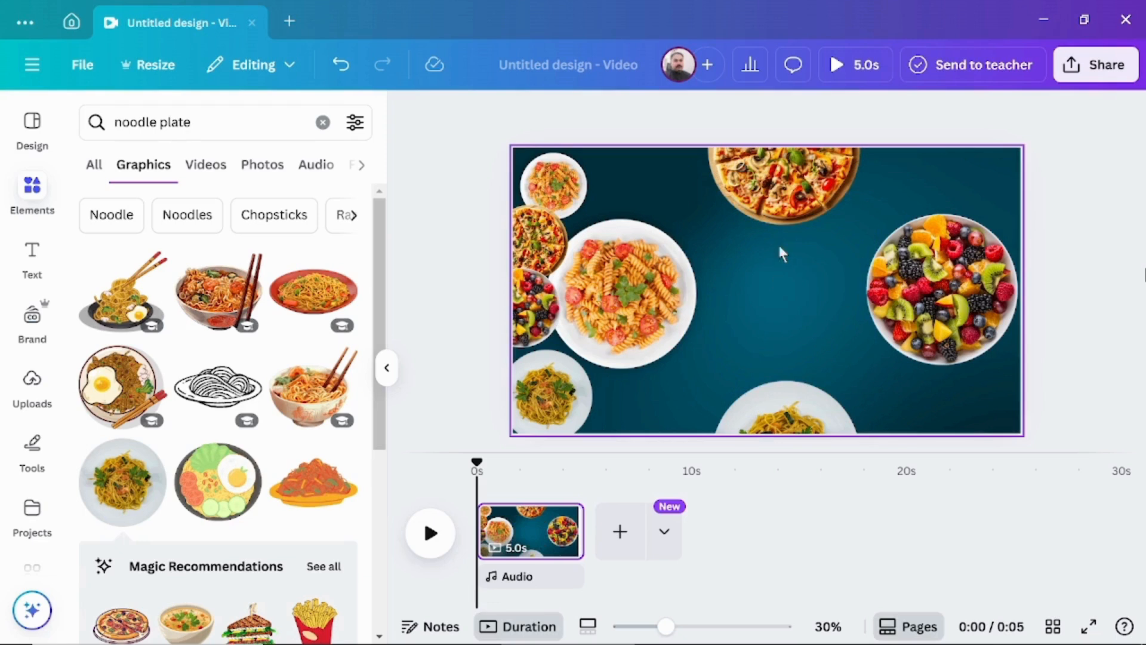
Group the four large dishes and shift the group right until only its pasta plate remains visible near the canvas's right edge.
{"action": "left_click", "coordinate": [787, 216]}
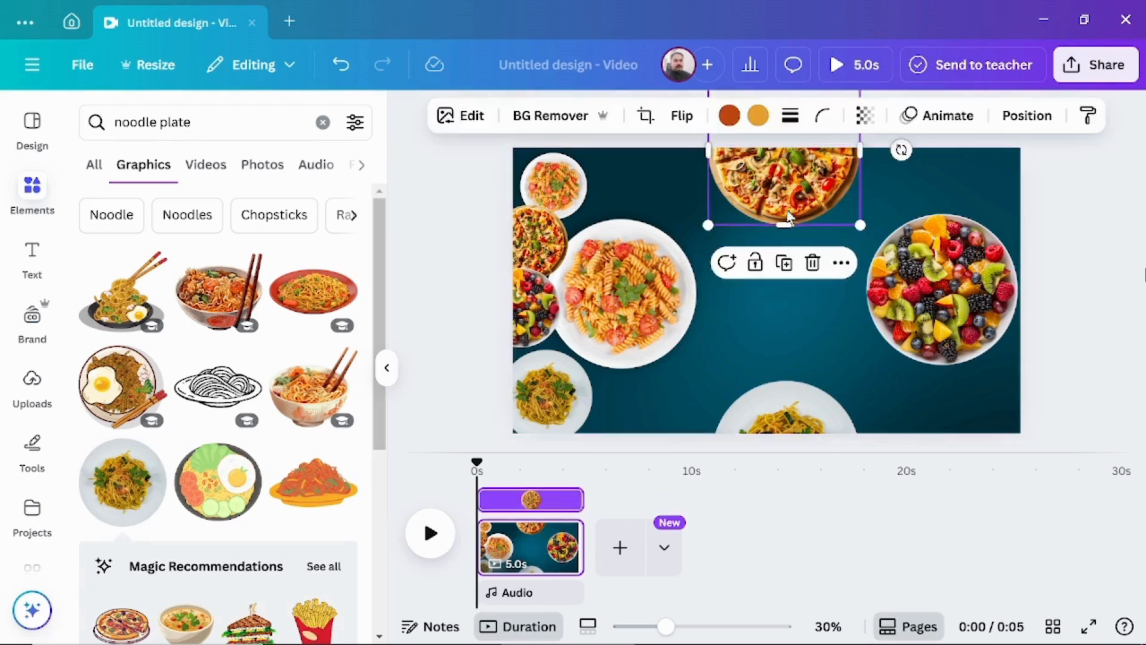
{"action": "left_click", "coordinate": [669, 308], "text": "shift"}
{"action": "left_click", "coordinate": [778, 418], "text": "shift"}
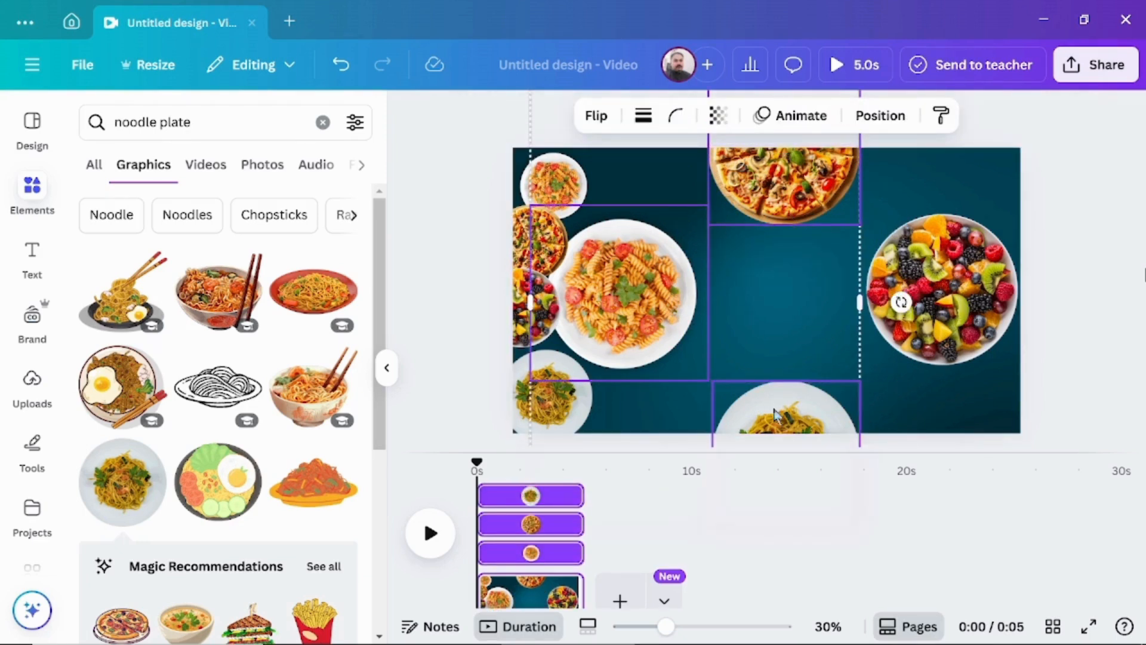
{"action": "left_click", "coordinate": [956, 301], "text": "shift"}
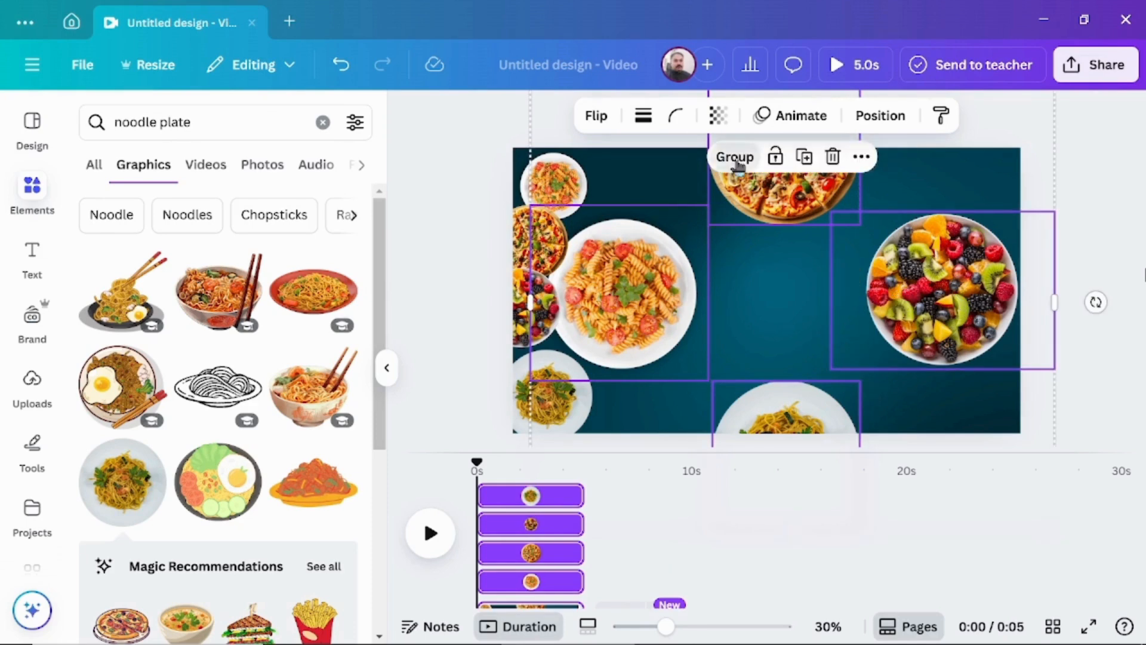
{"action": "left_click", "coordinate": [736, 158]}
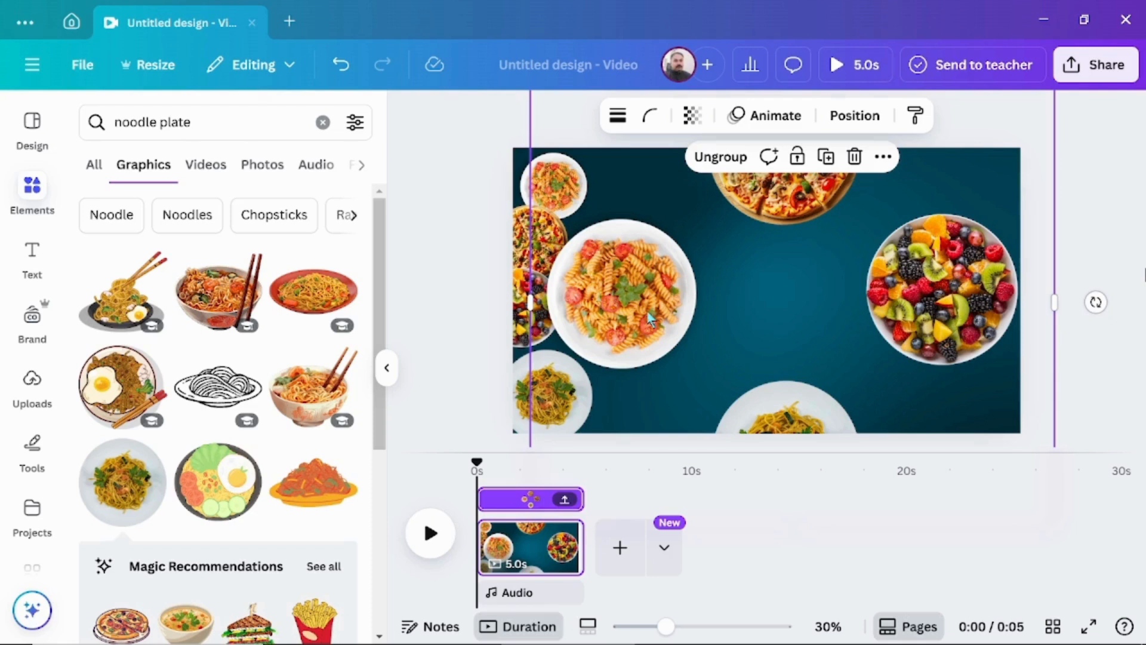
{"action": "left_click_drag", "start_coordinate": [647, 311], "coordinate": [967, 308]}
{"action": "left_click", "coordinate": [661, 302]}
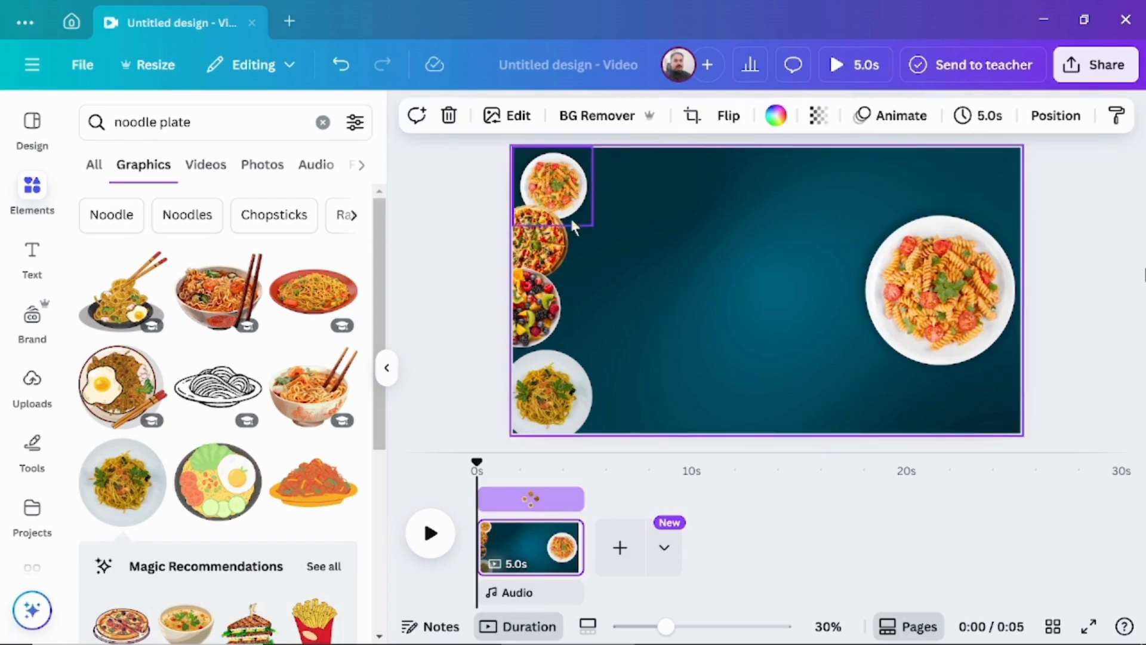
Move the small fruit bowl and noodle plate inward from the canvas's left edge to line up with the small dishes above.
{"action": "left_click", "coordinate": [553, 309]}
{"action": "left_click_drag", "start_coordinate": [552, 308], "coordinate": [604, 318]}
{"action": "mouse_move", "coordinate": [567, 392]}
{"action": "left_mouse_down"}
{"action": "mouse_move", "coordinate": [603, 393]}
{"action": "mouse_move", "coordinate": [588, 393]}
{"action": "left_mouse_up"}
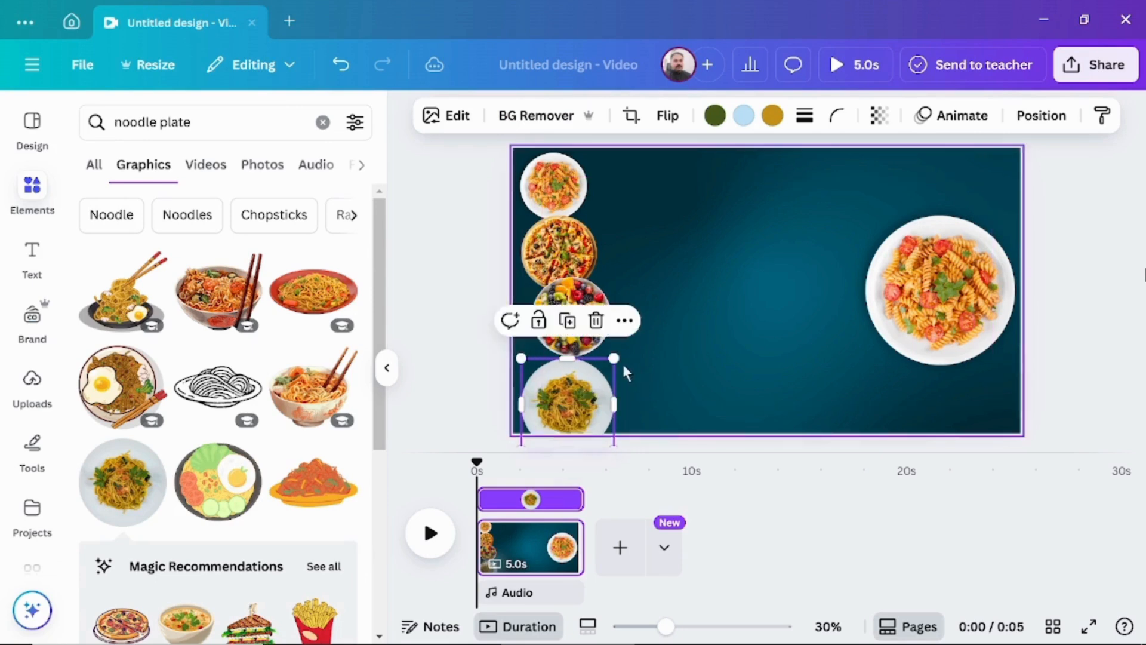
Shrink the small noodle plate, fruit bowl and pizza to roughly match the small pasta plate without overlapping.
{"action": "left_click_drag", "start_coordinate": [615, 355], "coordinate": [572, 384]}
{"action": "left_click", "coordinate": [577, 304]}
{"action": "left_click_drag", "start_coordinate": [631, 276], "coordinate": [610, 291]}
{"action": "left_click", "coordinate": [568, 238]}
{"action": "left_click_drag", "start_coordinate": [596, 216], "coordinate": [589, 226]}
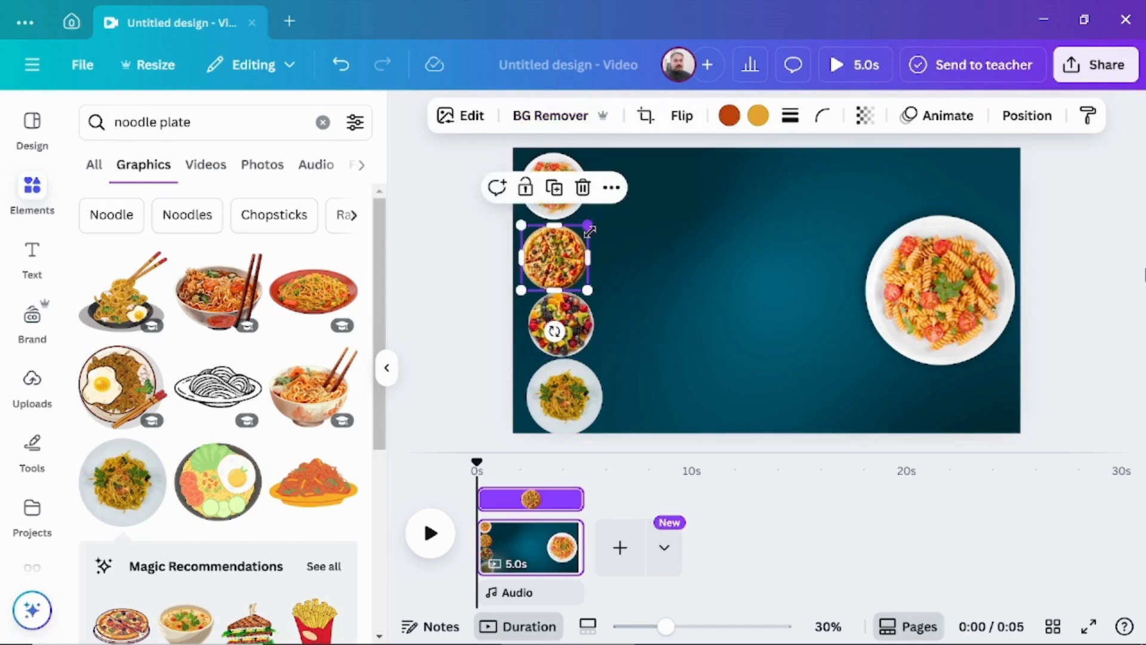
Move the four small dishes right, keeping them stacked in a vertical column left of the canvas's centre.
{"action": "left_click_drag", "start_coordinate": [555, 182], "coordinate": [694, 185]}
{"action": "left_click_drag", "start_coordinate": [555, 257], "coordinate": [694, 255]}
{"action": "left_click_drag", "start_coordinate": [573, 325], "coordinate": [713, 325]}
{"action": "left_click_drag", "start_coordinate": [568, 406], "coordinate": [715, 403]}
Search the elements library for "shape" and add the solid arch shape with a rounded upper end to the canvas.
{"action": "left_click", "coordinate": [322, 122]}
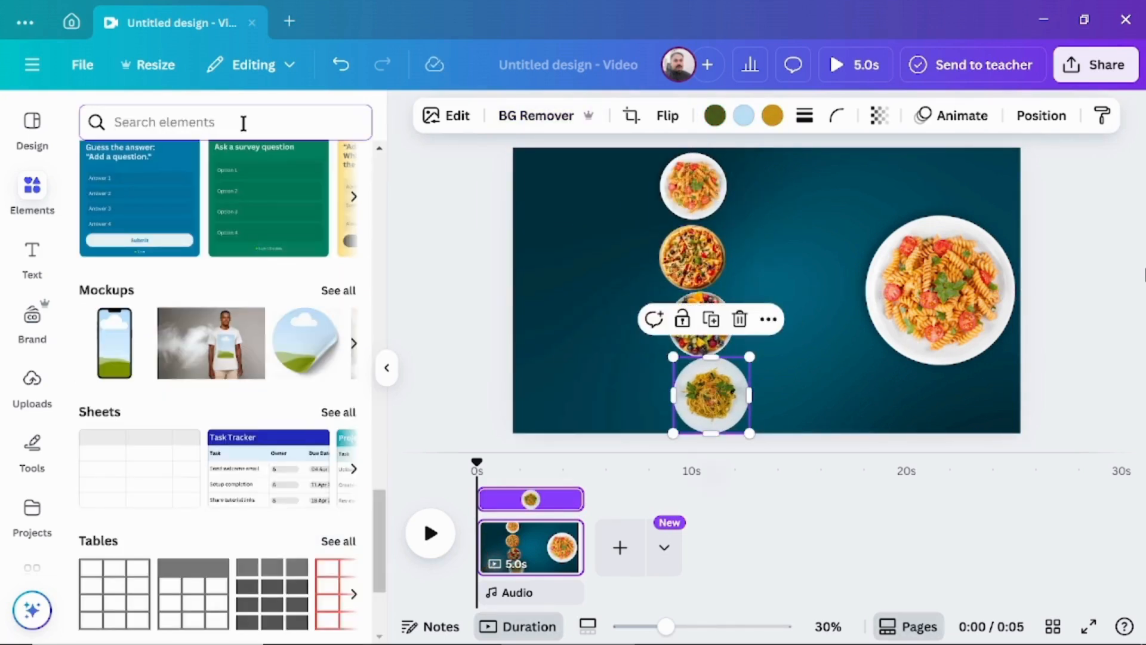
{"action": "type", "text": "shap"}
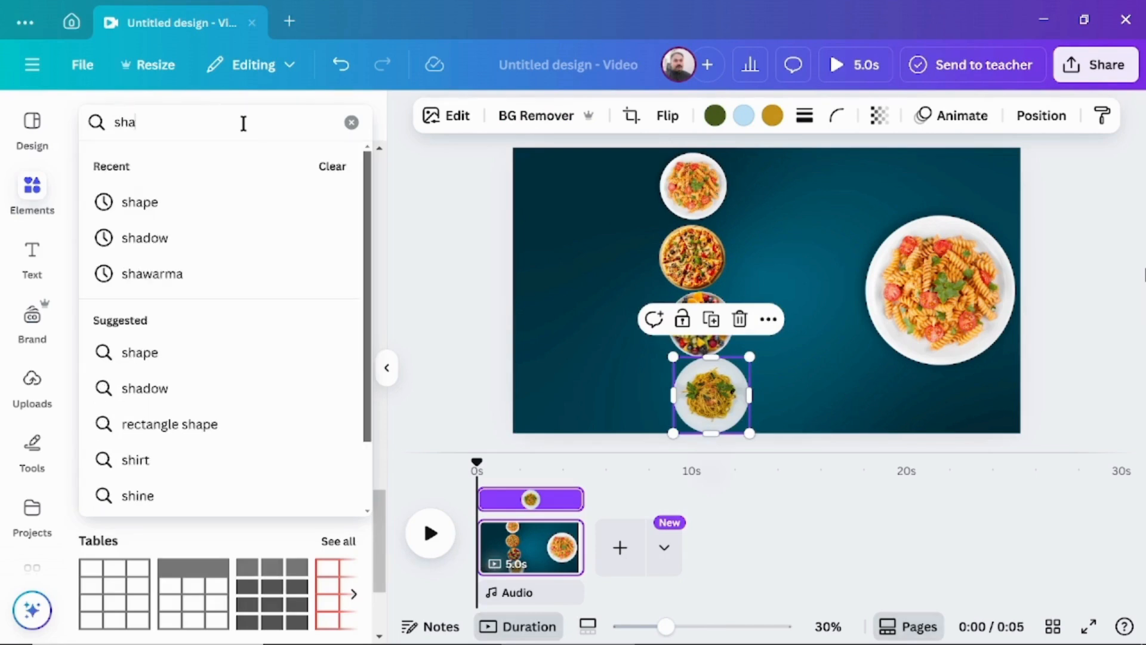
{"action": "type", "text": "e"}
{"action": "key", "text": "Return"}
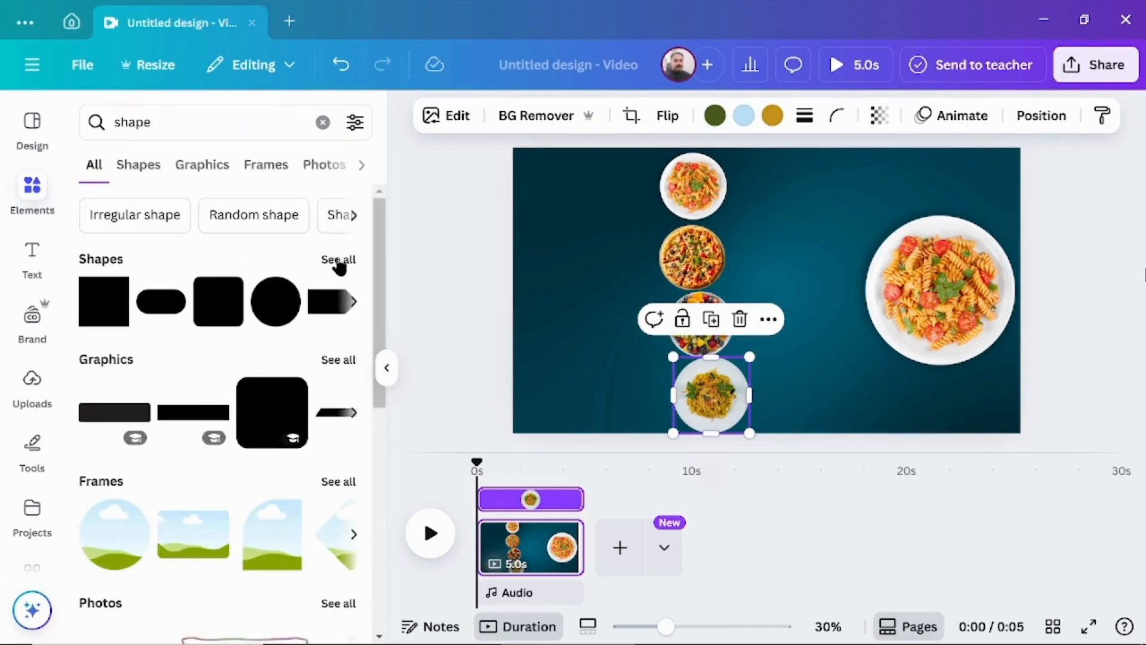
{"action": "left_click", "coordinate": [338, 260]}
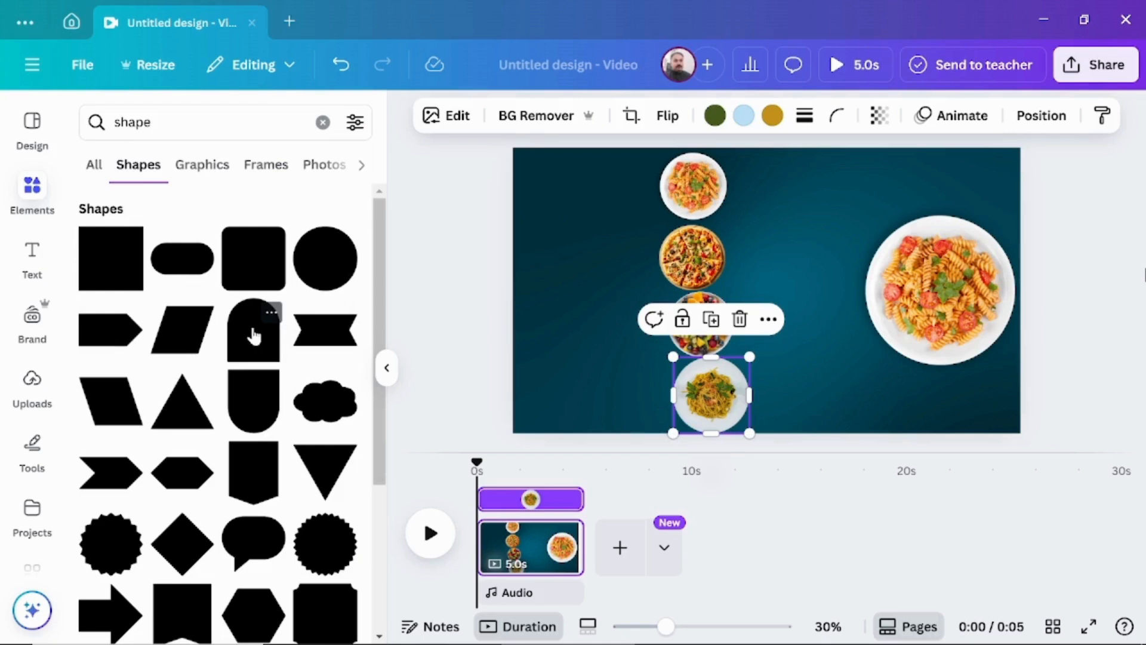
{"action": "left_click", "coordinate": [254, 336]}
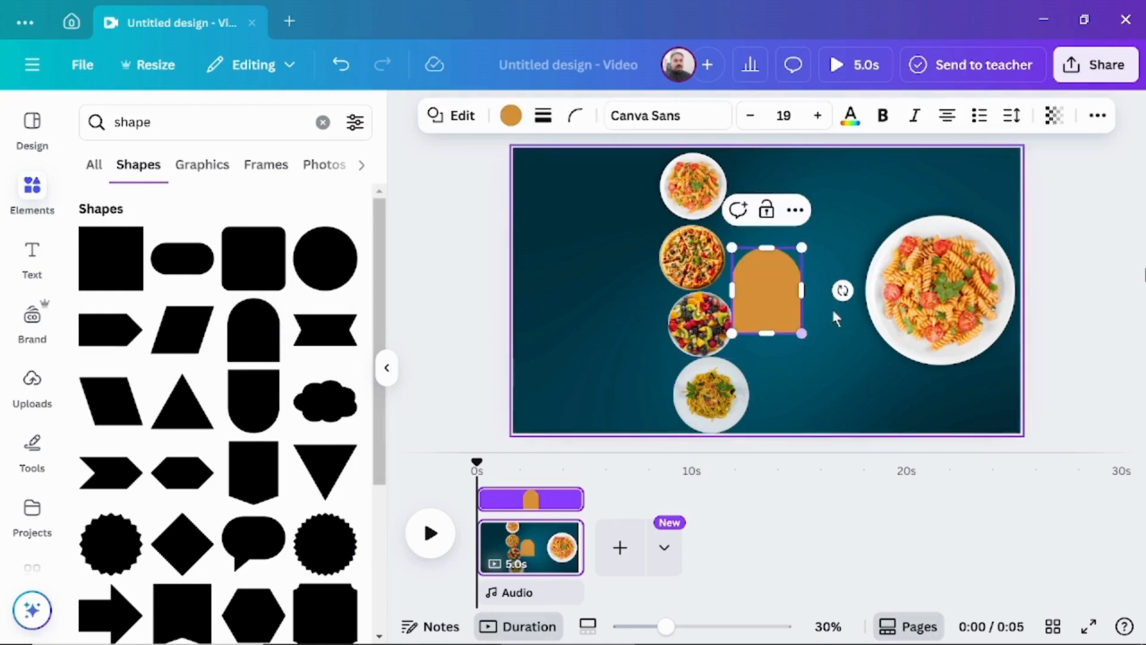
Rotate the arch 90° so its rounded end points right, and stretch it into a banner across the canvas's upper-left corner.
{"action": "left_click_drag", "start_coordinate": [843, 290], "coordinate": [768, 323]}
{"action": "left_click_drag", "start_coordinate": [725, 290], "coordinate": [618, 297]}
{"action": "left_click", "coordinate": [471, 320]}
{"action": "left_click_drag", "start_coordinate": [734, 307], "coordinate": [610, 189]}
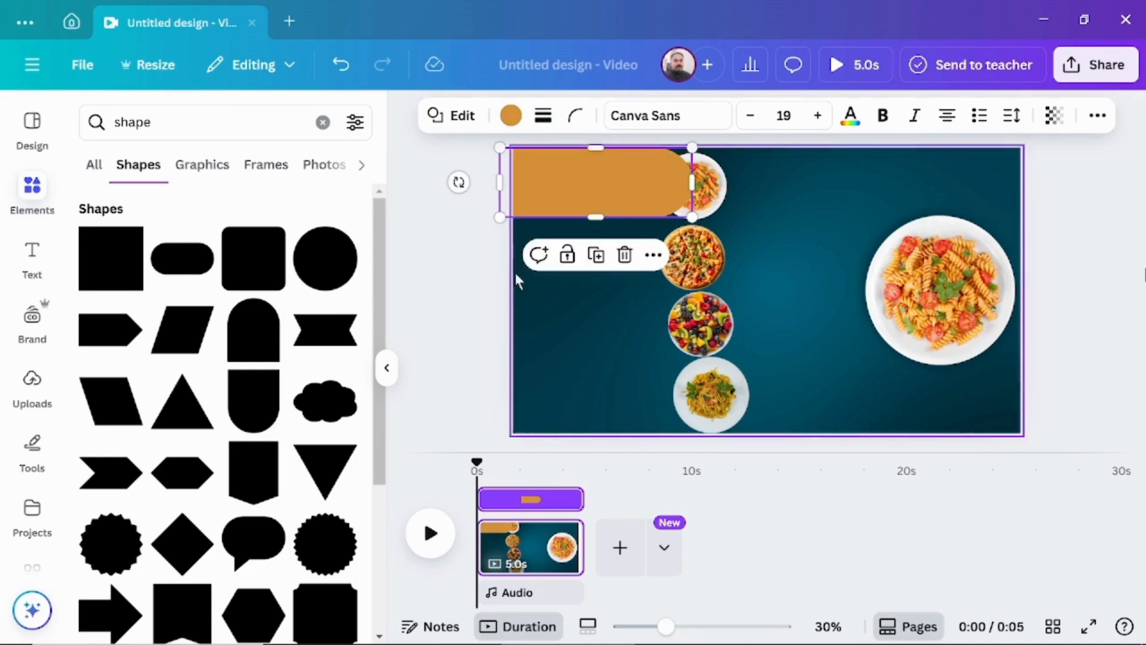
Bring the small pasta plate in front of the orange banner and shift it left onto the banner's rounded end.
{"action": "left_click", "coordinate": [740, 212]}
{"action": "left_click", "coordinate": [709, 199]}
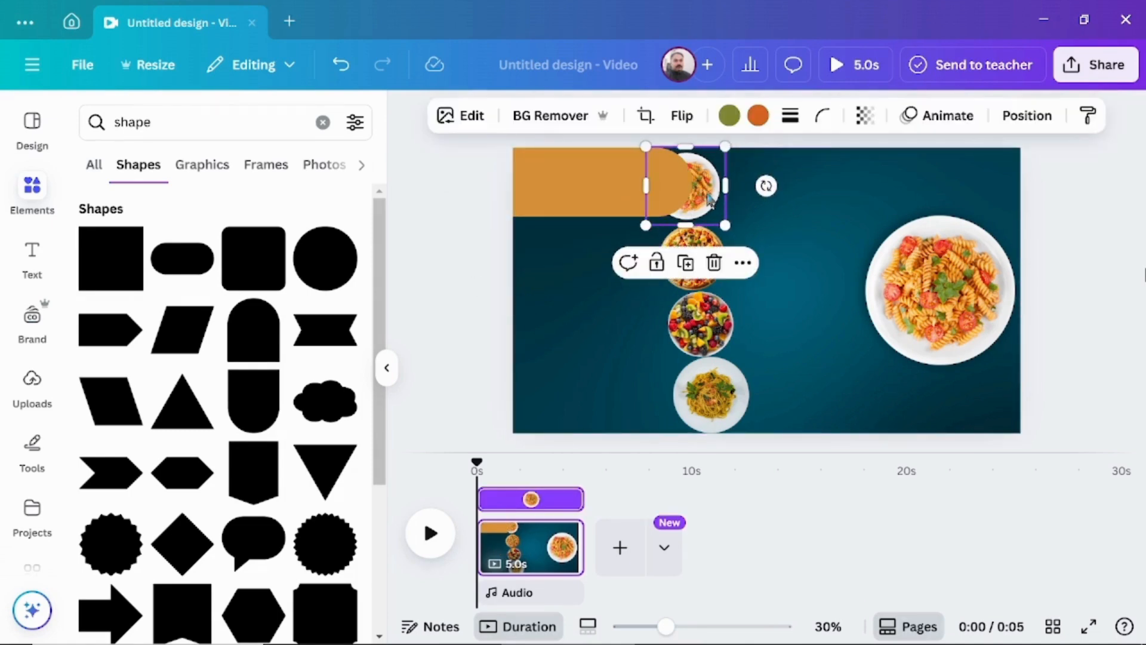
{"action": "left_click", "coordinate": [1027, 116]}
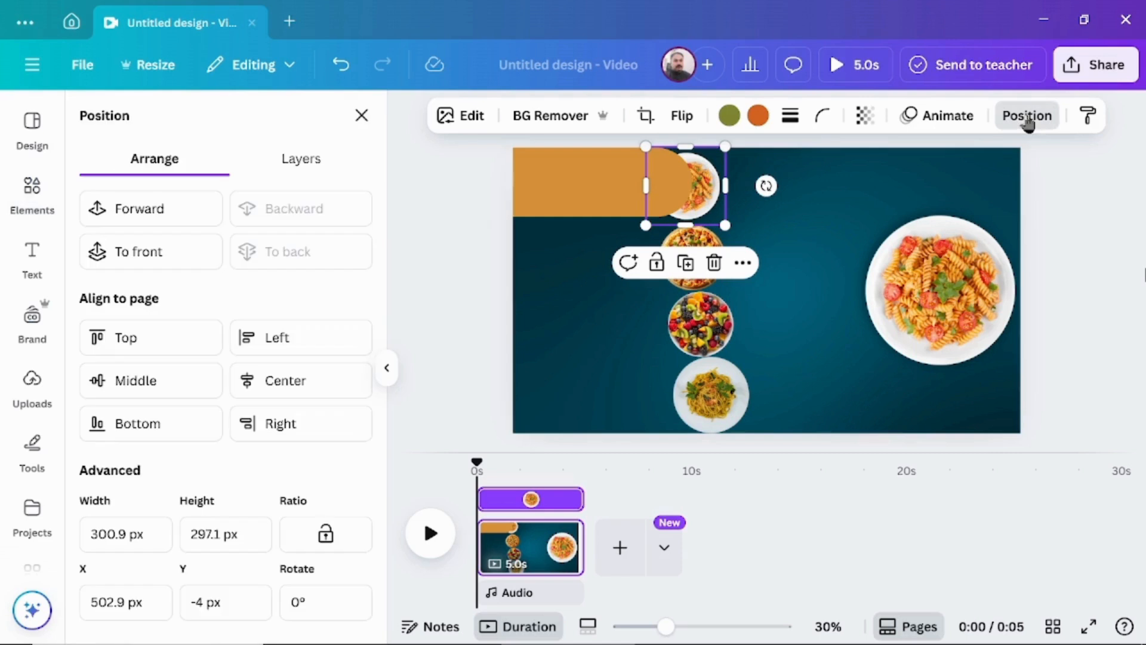
{"action": "left_click", "coordinate": [143, 212]}
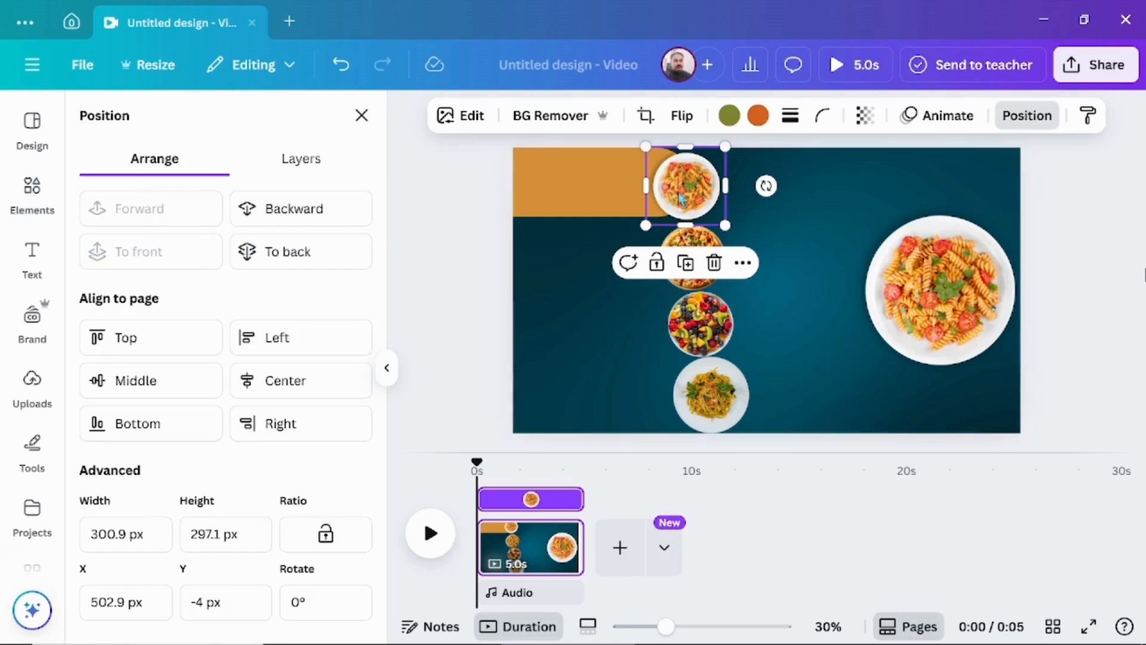
{"action": "left_click_drag", "start_coordinate": [690, 189], "coordinate": [664, 186]}
{"action": "left_click", "coordinate": [452, 261]}
Move the small pizza, fruit bowl and noodle plate left to line up beneath the small pasta plate.
{"action": "left_click_drag", "start_coordinate": [689, 258], "coordinate": [657, 253]}
{"action": "left_click_drag", "start_coordinate": [700, 328], "coordinate": [659, 326]}
{"action": "left_click_drag", "start_coordinate": [711, 395], "coordinate": [662, 395]}
Duplicate the orange banner three times and stack the copies below it, one on each remaining small dish's row.
{"action": "left_click", "coordinate": [581, 192]}
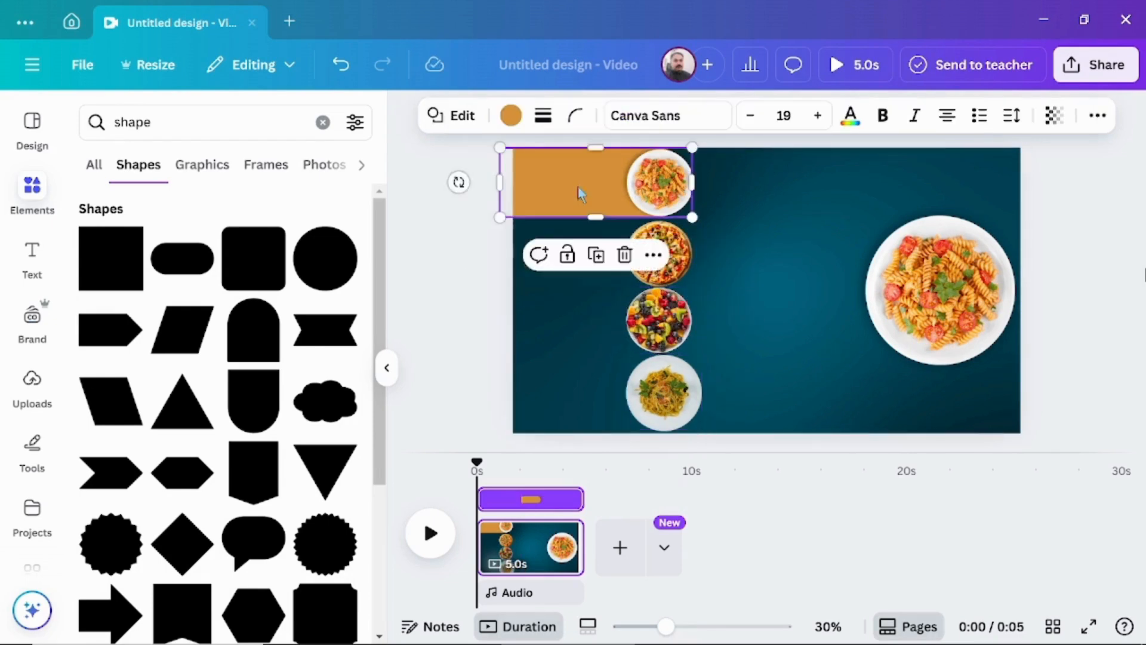
{"action": "left_click", "coordinate": [599, 255]}
{"action": "left_click_drag", "start_coordinate": [595, 202], "coordinate": [582, 264]}
{"action": "left_click", "coordinate": [587, 181]}
{"action": "left_click", "coordinate": [575, 252]}
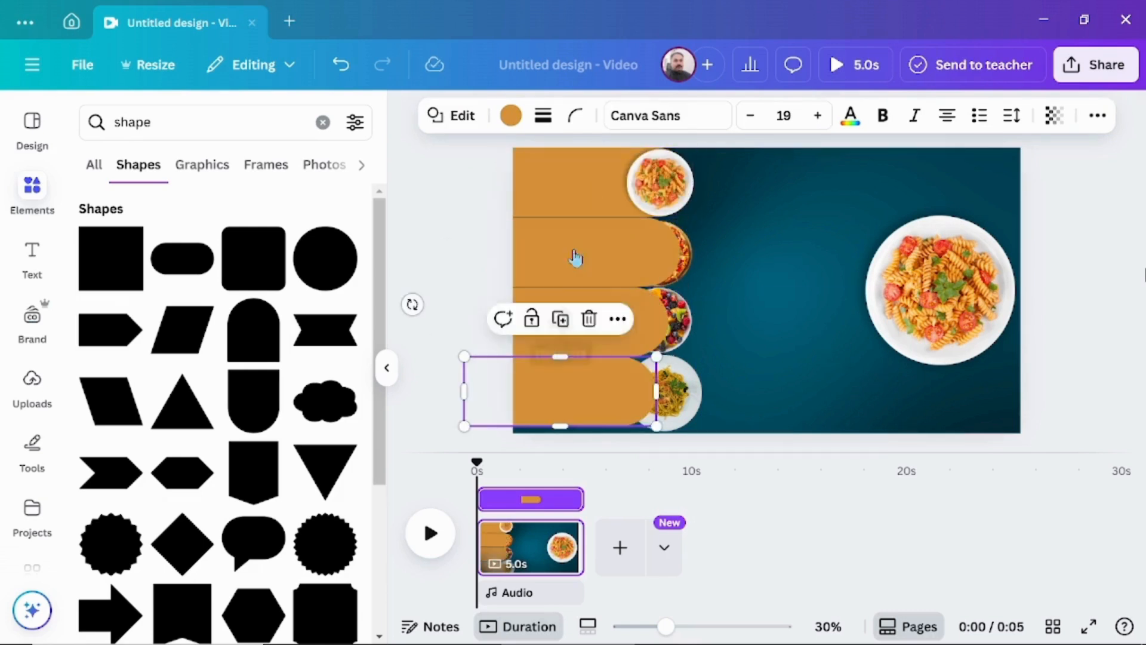
{"action": "left_click_drag", "start_coordinate": [589, 385], "coordinate": [632, 389]}
{"action": "left_click_drag", "start_coordinate": [627, 328], "coordinate": [648, 321]}
{"action": "left_click_drag", "start_coordinate": [604, 259], "coordinate": [616, 260]}
{"action": "left_click_drag", "start_coordinate": [650, 392], "coordinate": [629, 390]}
Bring the small noodle plate and the small fruit bowl in front of their orange banners.
{"action": "left_click", "coordinate": [695, 395]}
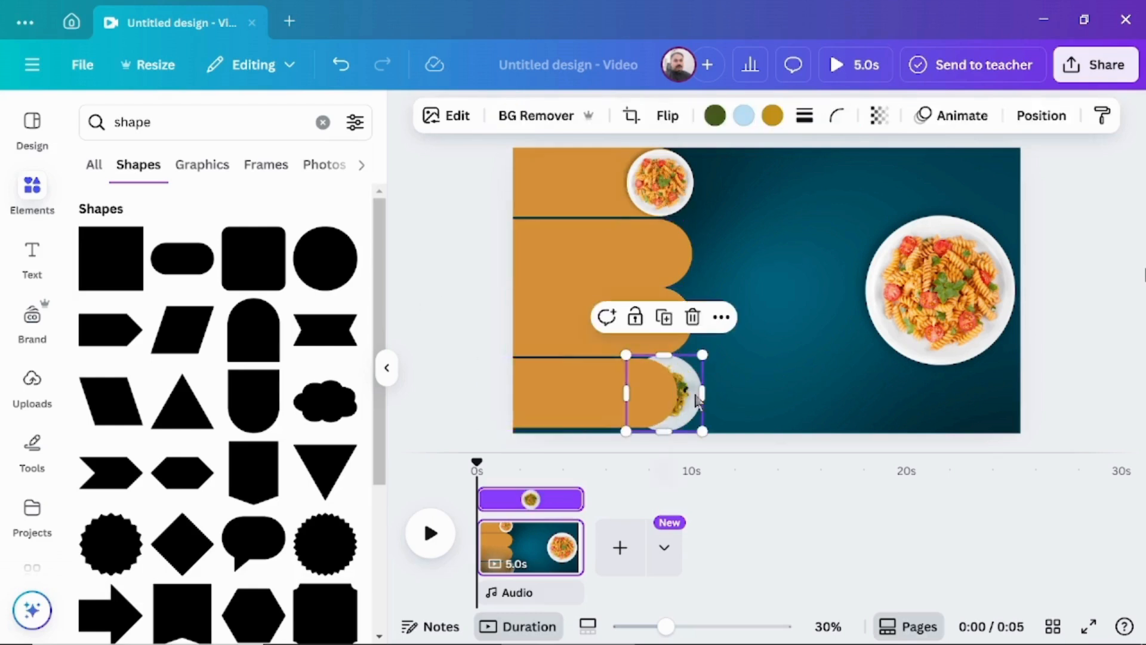
{"action": "left_click", "coordinate": [1042, 115]}
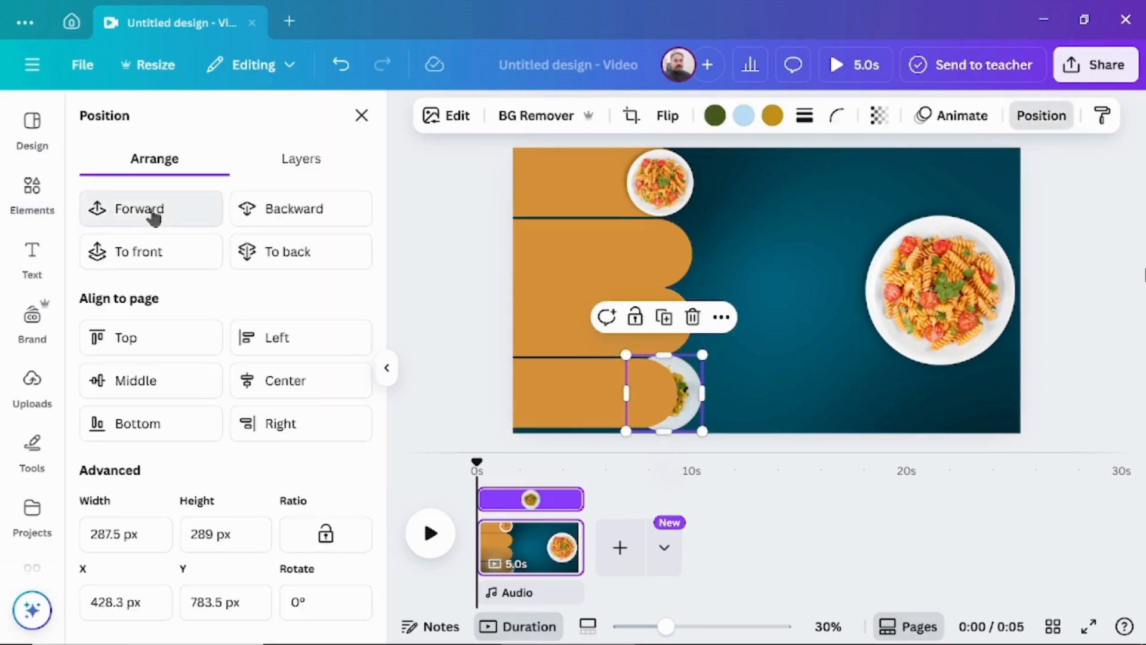
{"action": "left_click", "coordinate": [149, 210]}
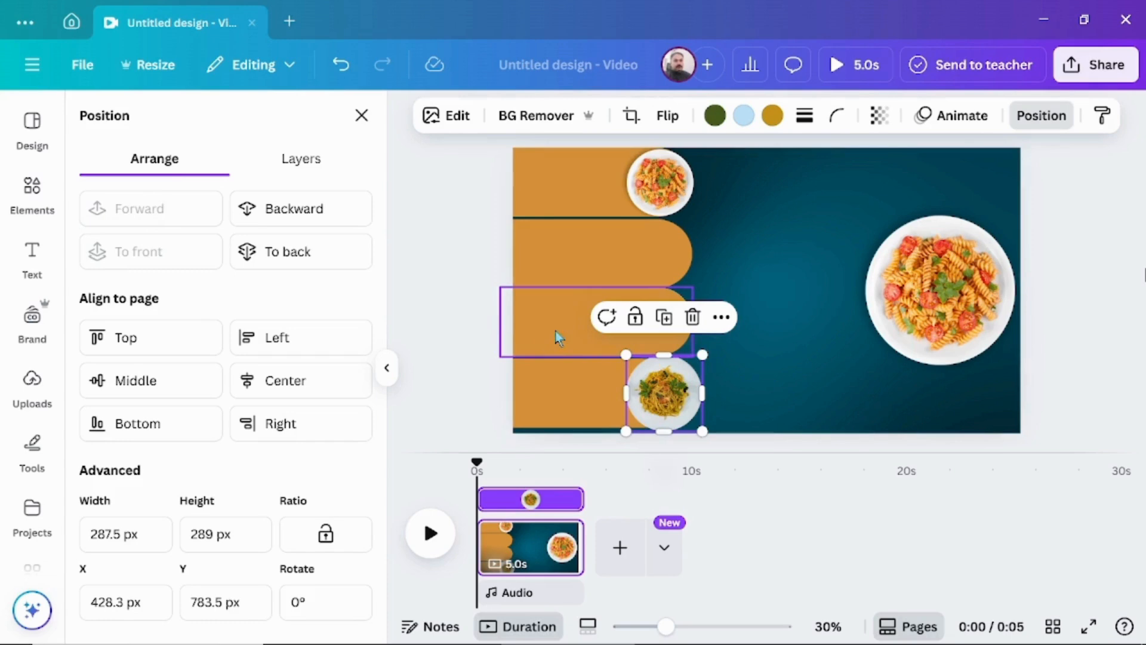
{"action": "left_click", "coordinate": [574, 333]}
{"action": "left_click_drag", "start_coordinate": [632, 331], "coordinate": [609, 320]}
{"action": "left_click", "coordinate": [685, 328]}
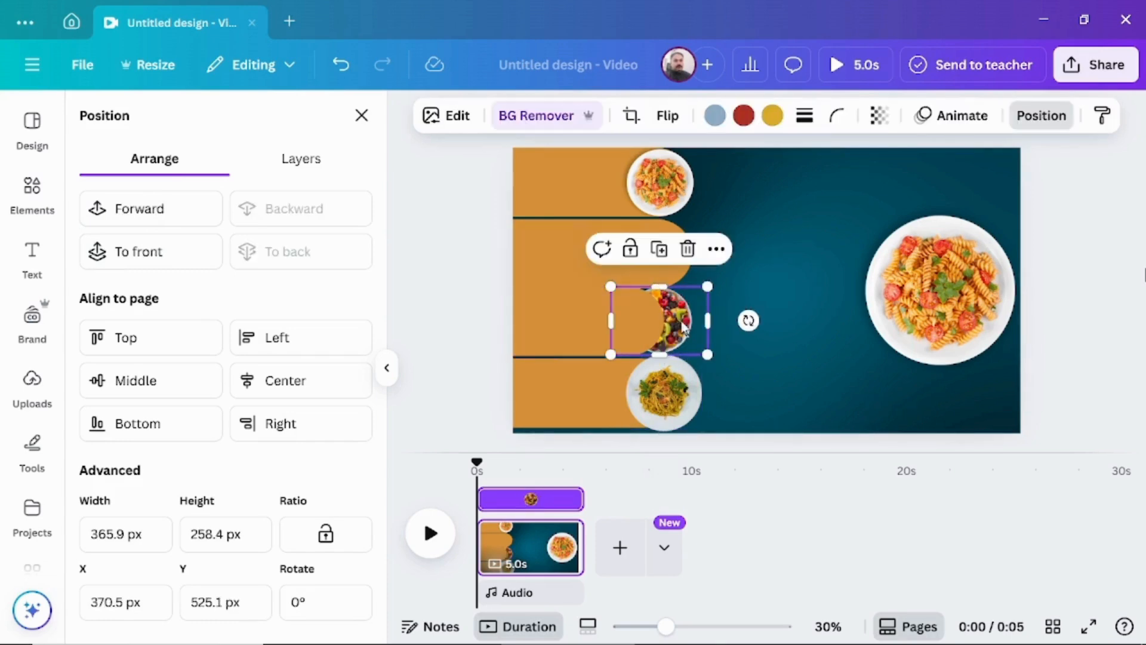
{"action": "left_click", "coordinate": [151, 218]}
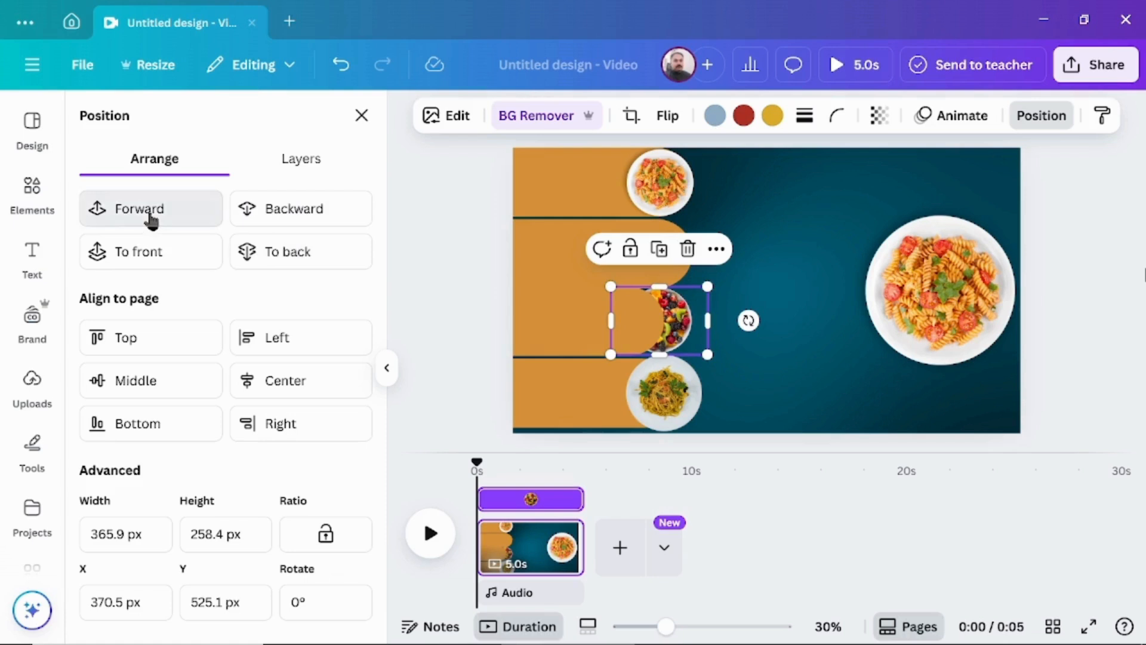
{"action": "left_click", "coordinate": [151, 217]}
Bring the small pizza in front of its orange banner and realign the banners so their rounded ends sit behind the dishes.
{"action": "left_click_drag", "start_coordinate": [579, 261], "coordinate": [535, 261]}
{"action": "left_click", "coordinate": [675, 263]}
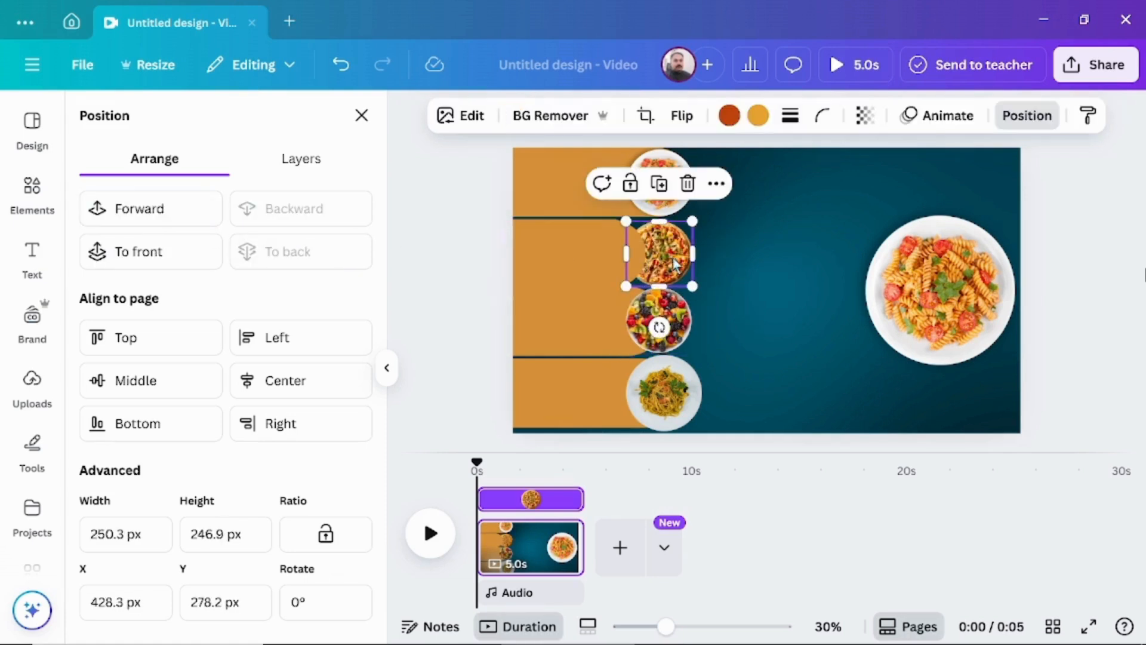
{"action": "left_click", "coordinate": [180, 218]}
{"action": "left_click", "coordinate": [150, 215]}
{"action": "left_click", "coordinate": [575, 245]}
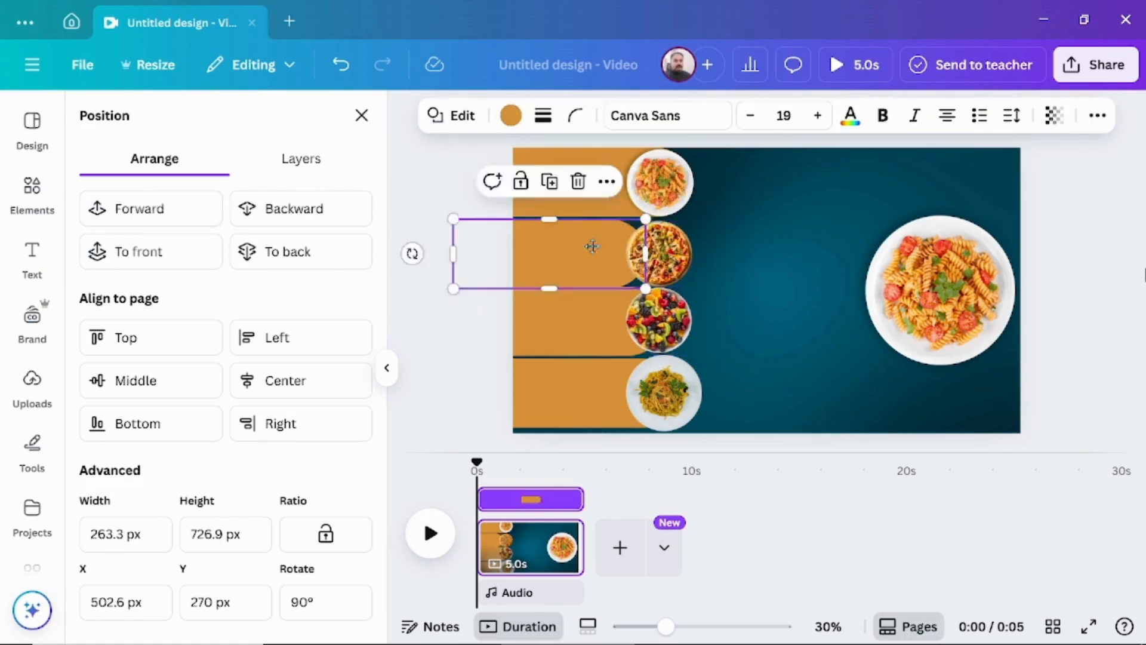
{"action": "left_click_drag", "start_coordinate": [575, 245], "coordinate": [604, 393]}
{"action": "left_click", "coordinate": [431, 335]}
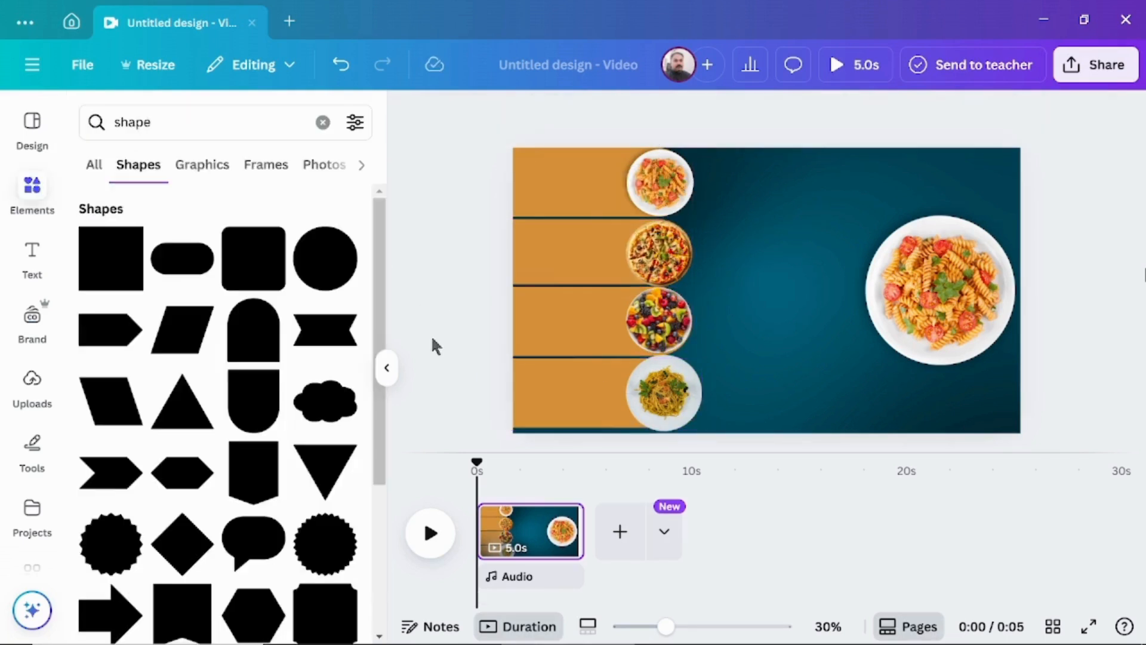
Add a heading reading "Pasta" and place it on the uppermost orange banner beside the small pasta plate.
{"action": "left_click", "coordinate": [33, 256]}
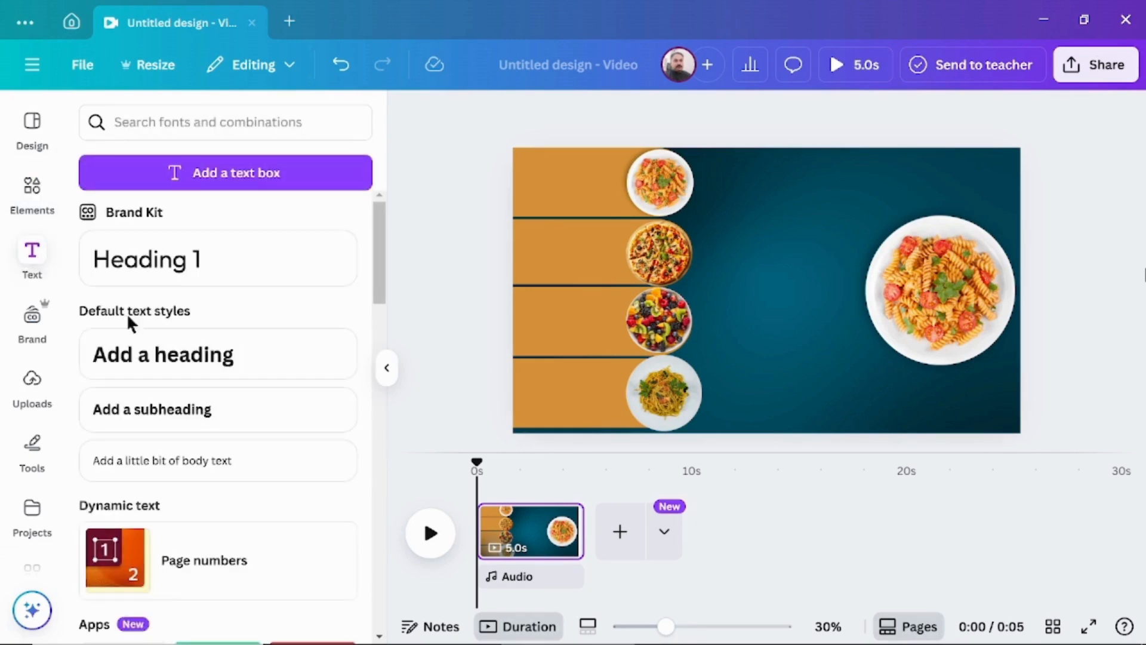
{"action": "left_click", "coordinate": [170, 357]}
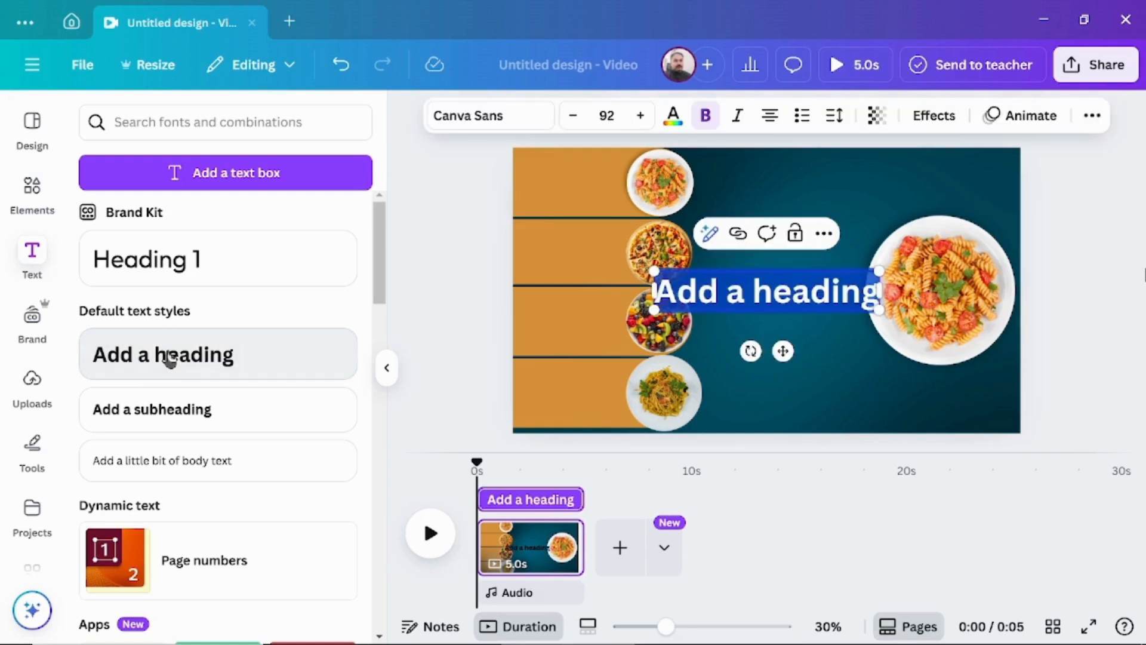
{"action": "type", "text": "P"}
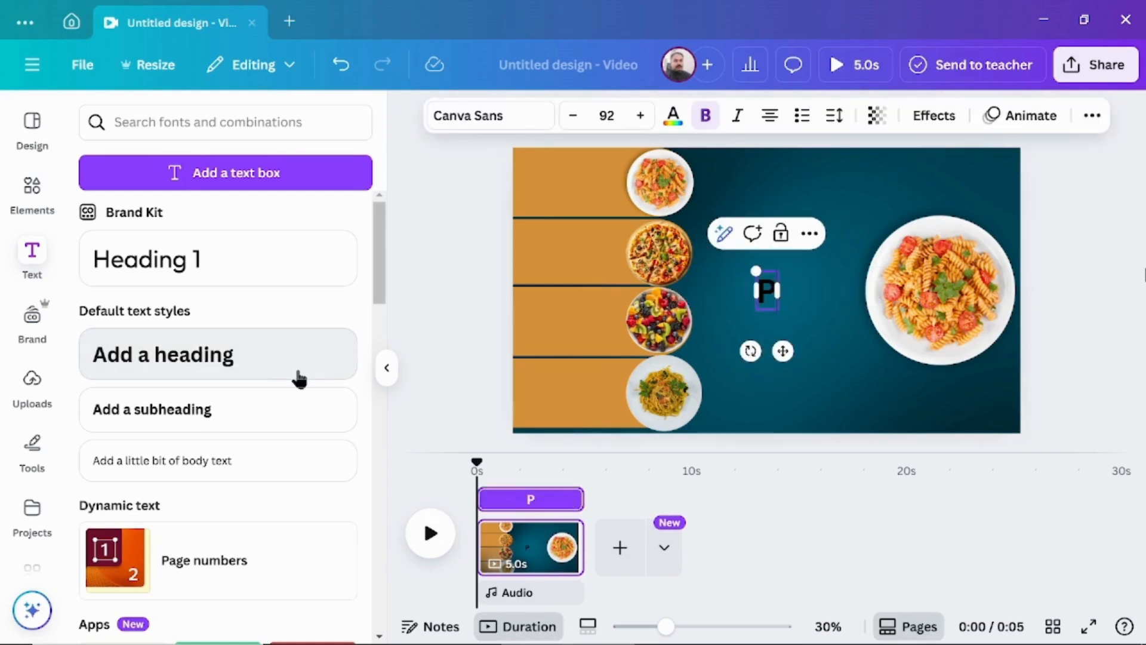
{"action": "type", "text": "asta"}
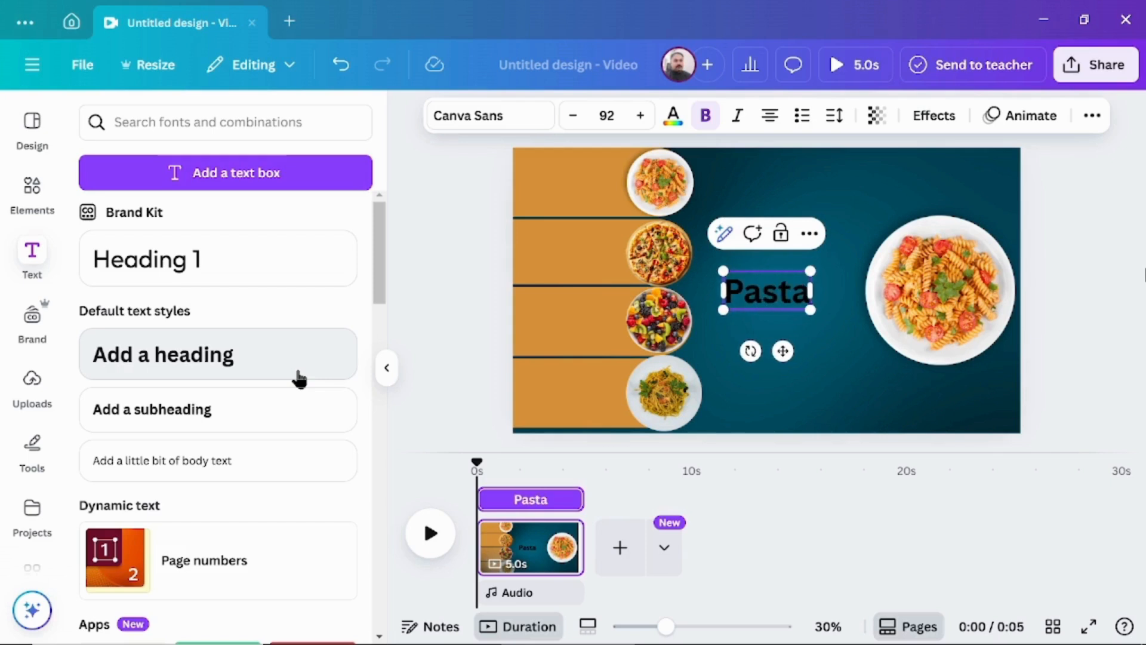
{"action": "left_click", "coordinate": [433, 261]}
{"action": "left_click", "coordinate": [780, 288]}
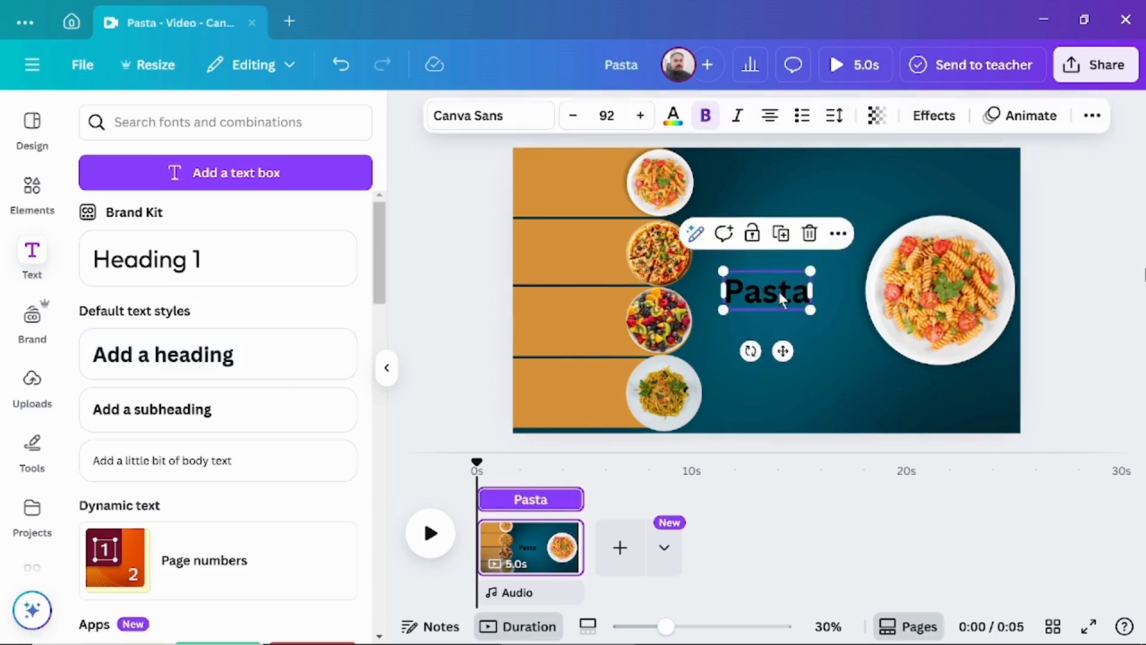
{"action": "left_click_drag", "start_coordinate": [779, 288], "coordinate": [588, 181]}
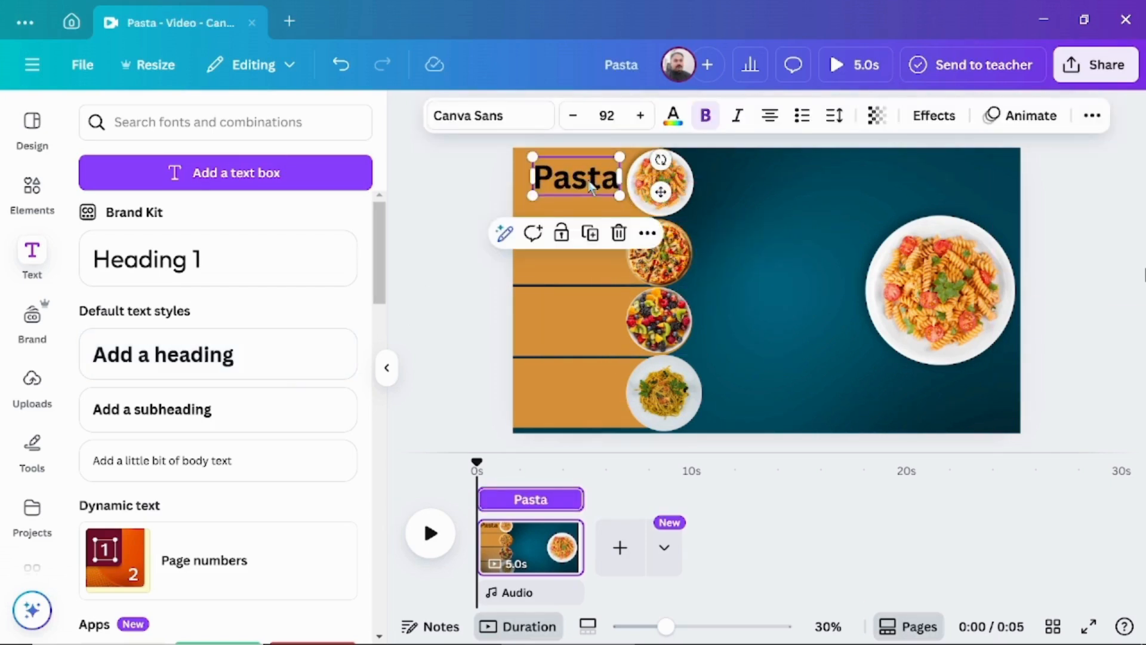
Set the "Pasta" heading's text colour to white (#ffffff).
{"action": "left_click", "coordinate": [672, 118]}
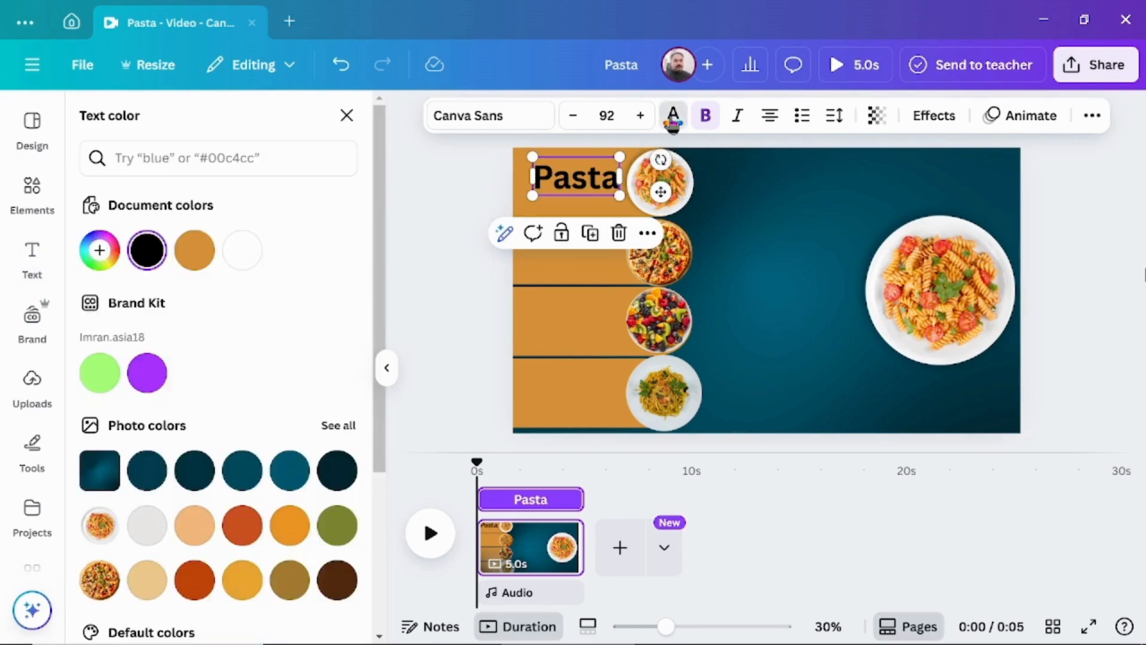
{"action": "left_click", "coordinate": [242, 251]}
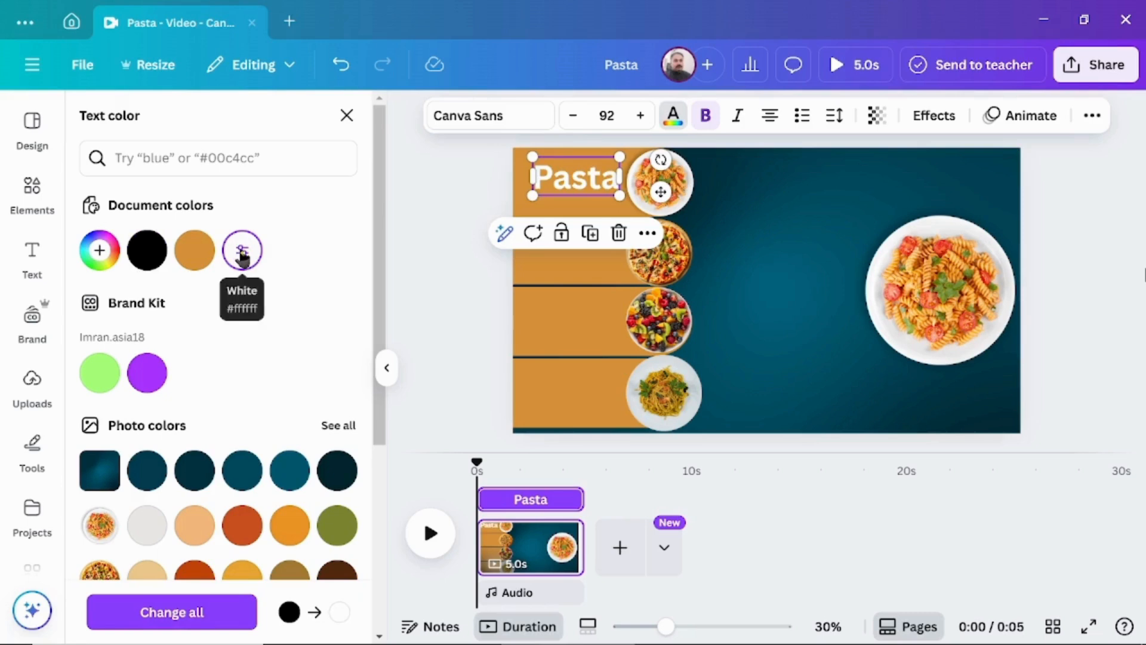
{"action": "left_click", "coordinate": [425, 252]}
Duplicate the white "Pasta" label three times and place one copy on each of the three lower orange banners.
{"action": "left_click", "coordinate": [590, 234]}
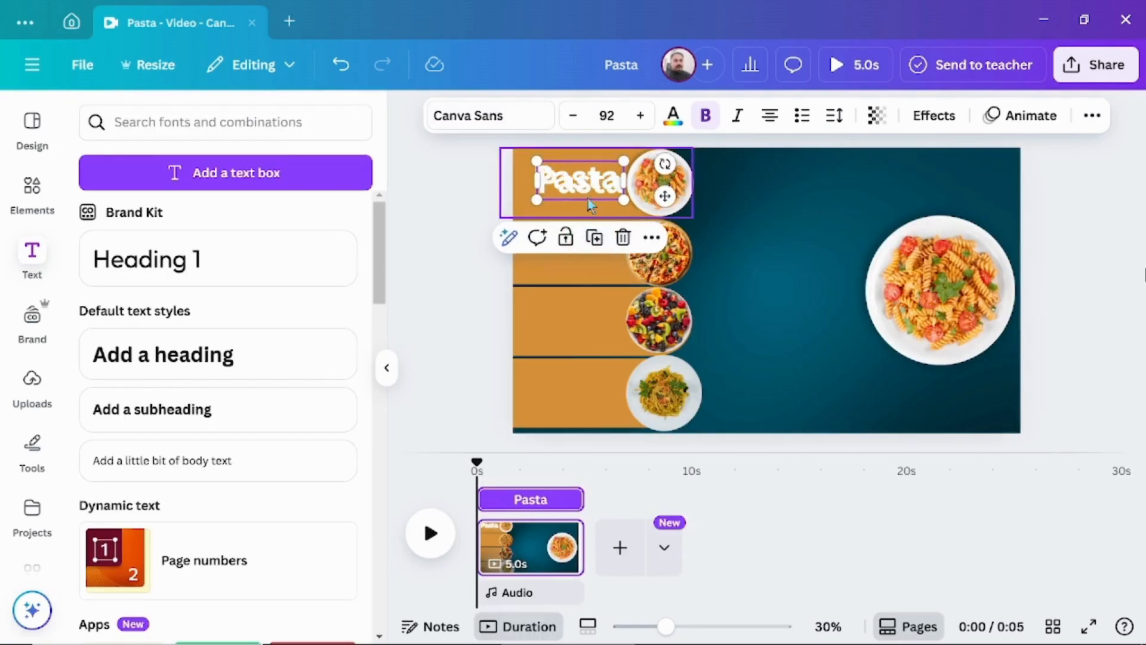
{"action": "left_click_drag", "start_coordinate": [589, 205], "coordinate": [588, 317]}
{"action": "left_click", "coordinate": [588, 194]}
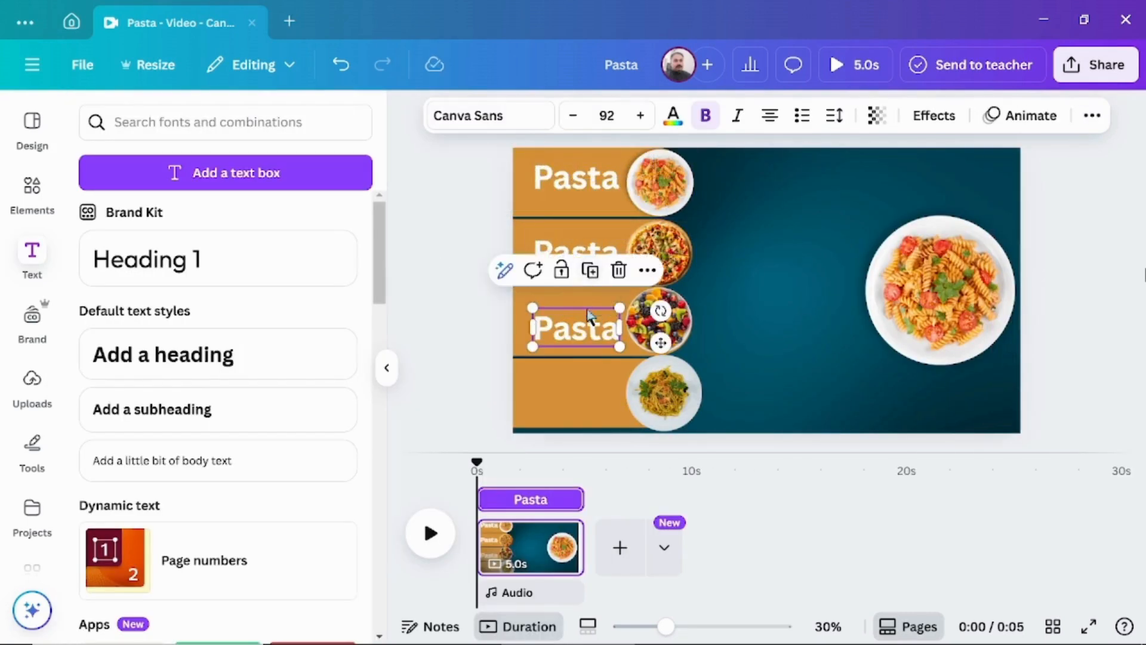
{"action": "left_click", "coordinate": [591, 275]}
{"action": "left_click_drag", "start_coordinate": [575, 404], "coordinate": [570, 393]}
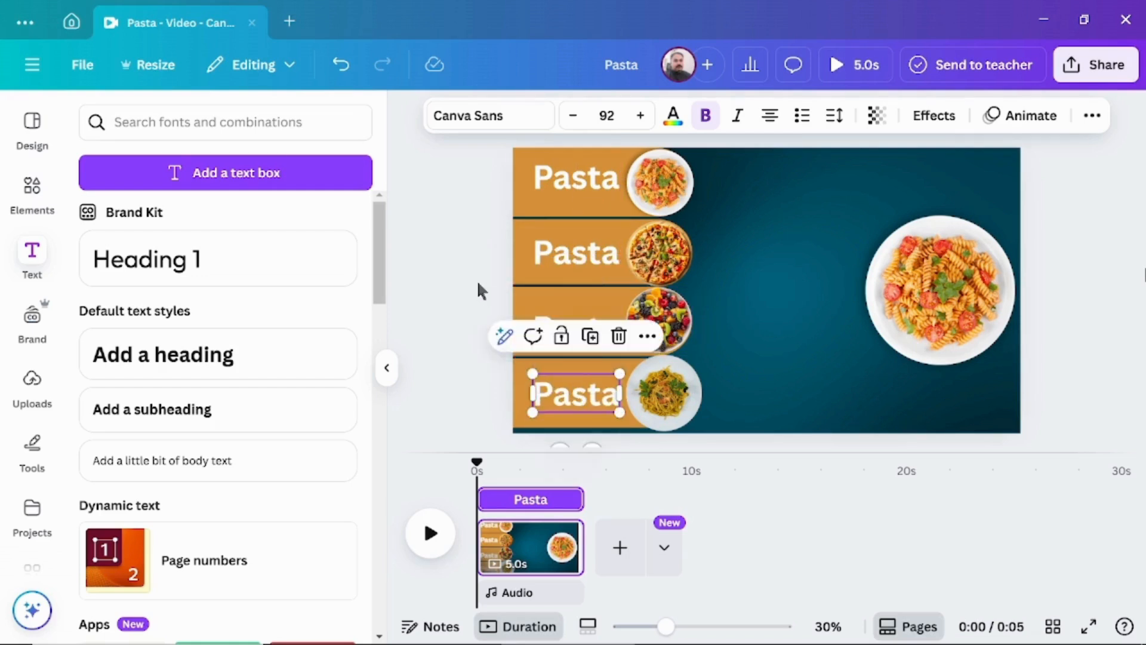
{"action": "left_click", "coordinate": [479, 284]}
Change the pizza banner's label to "Pizza" and the fruit banner's label to "Fruite Chat", shrinking the latter to fit its banner.
{"action": "double_click", "coordinate": [604, 255]}
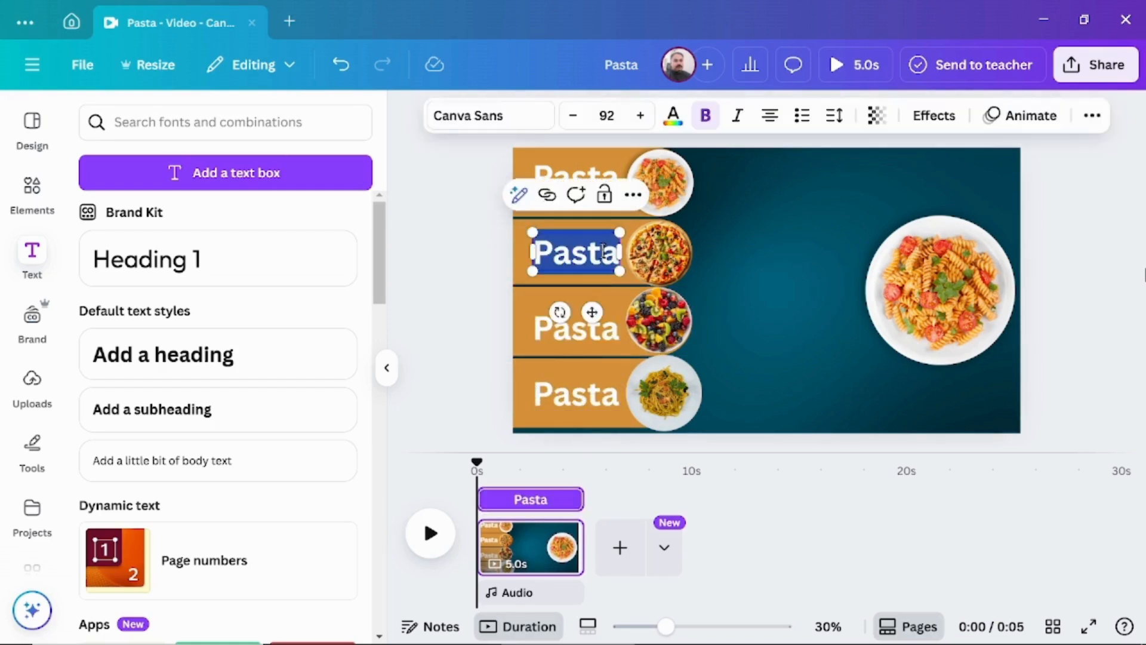
{"action": "type", "text": "Pizza"}
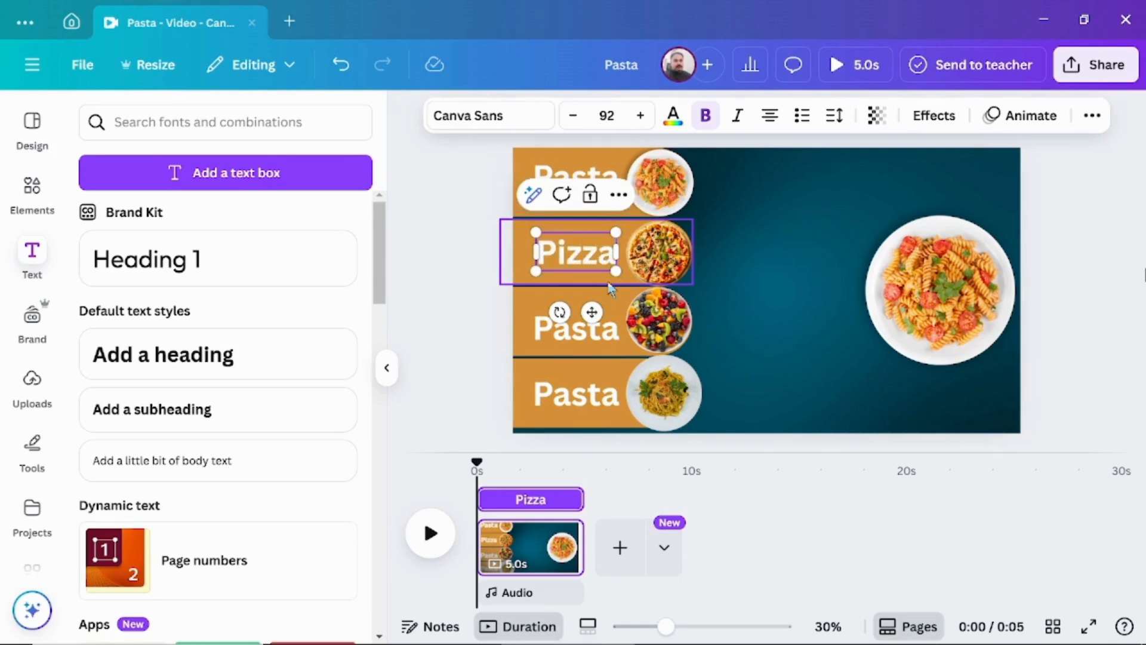
{"action": "left_click", "coordinate": [600, 333]}
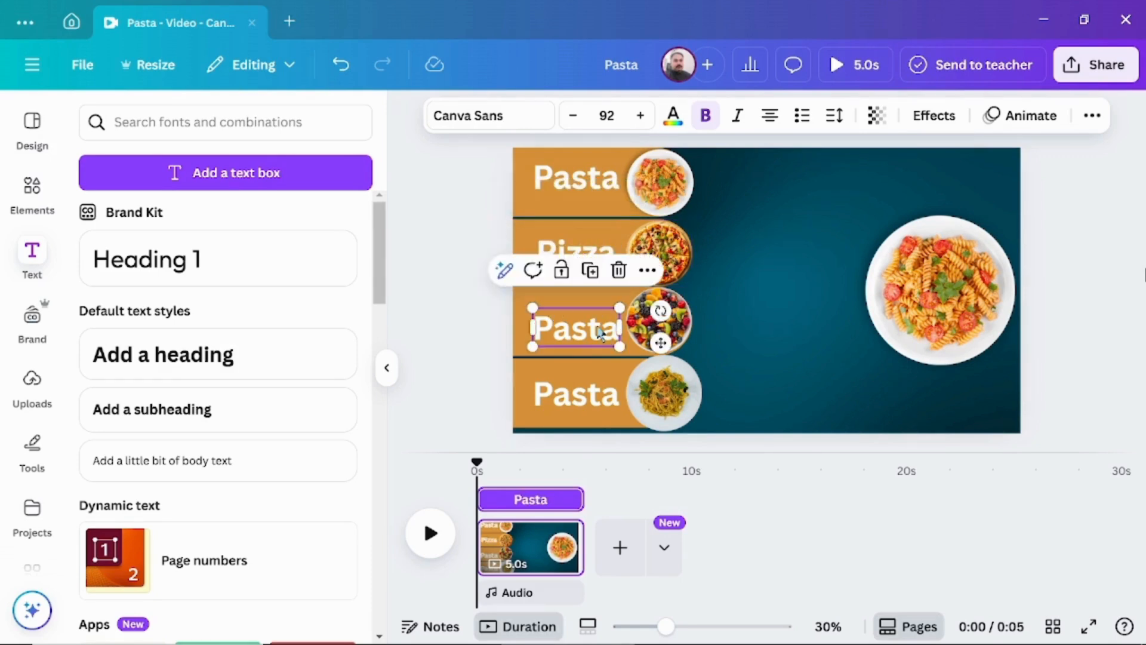
{"action": "double_click", "coordinate": [600, 333]}
{"action": "type", "text": "Fruit"}
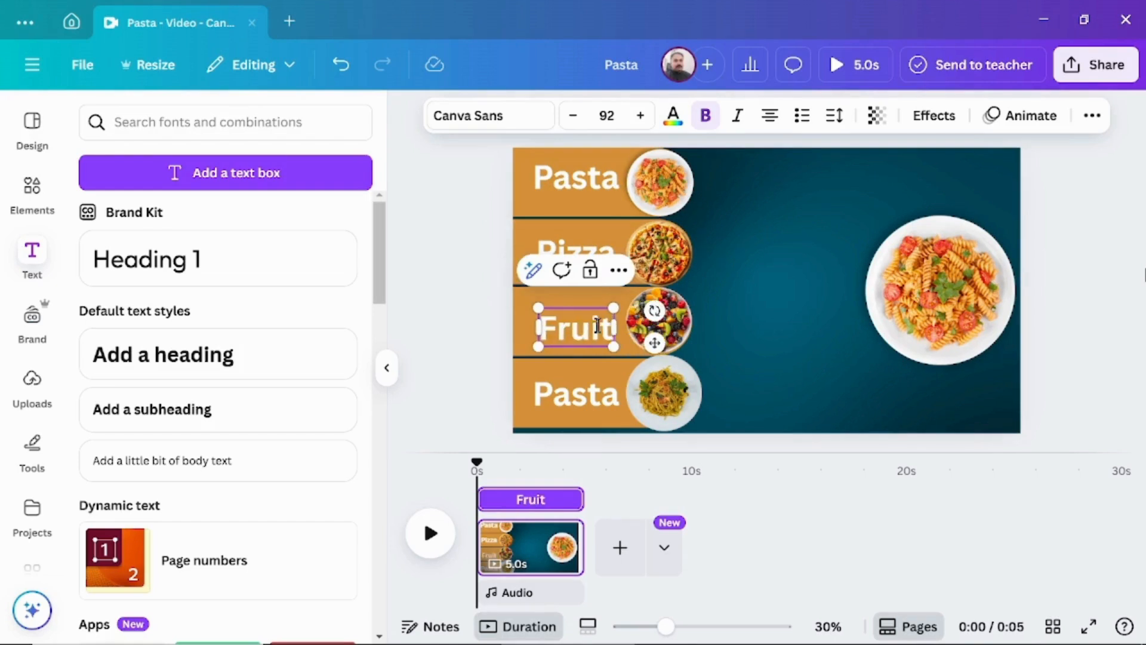
{"action": "type", "text": "e Chat"}
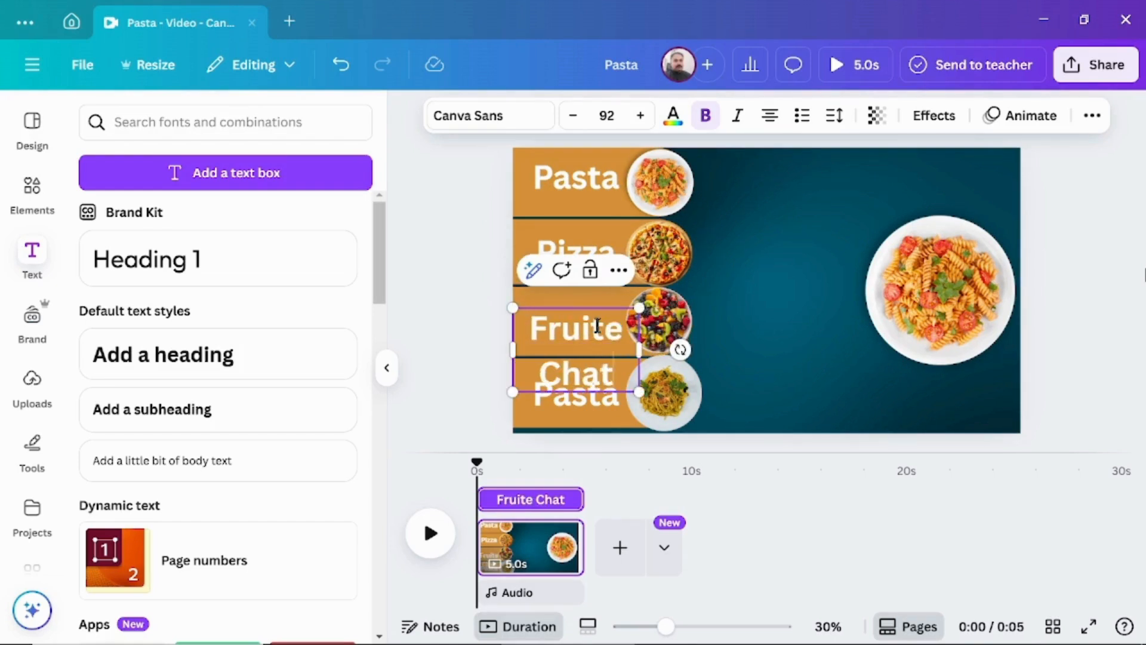
{"action": "left_click", "coordinate": [471, 359]}
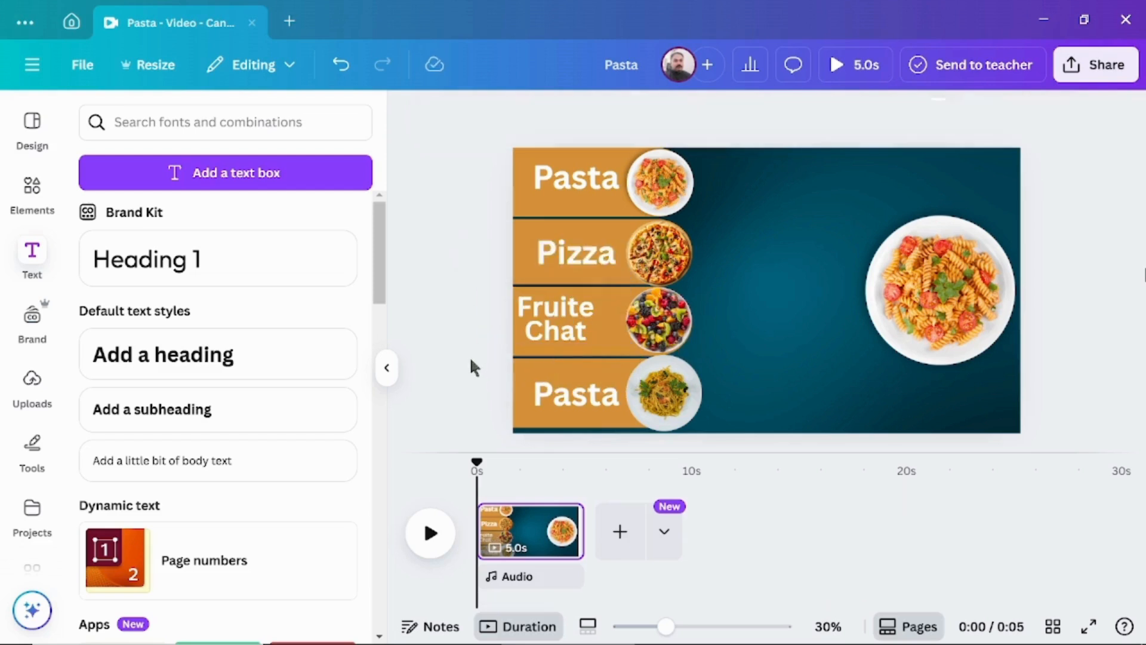
Centre the "Fruite Chat" label on its banner and change the lowest banner's label to "Noodle", shrinking the text to fit beside the plate.
{"action": "left_click_drag", "start_coordinate": [553, 323], "coordinate": [577, 321]}
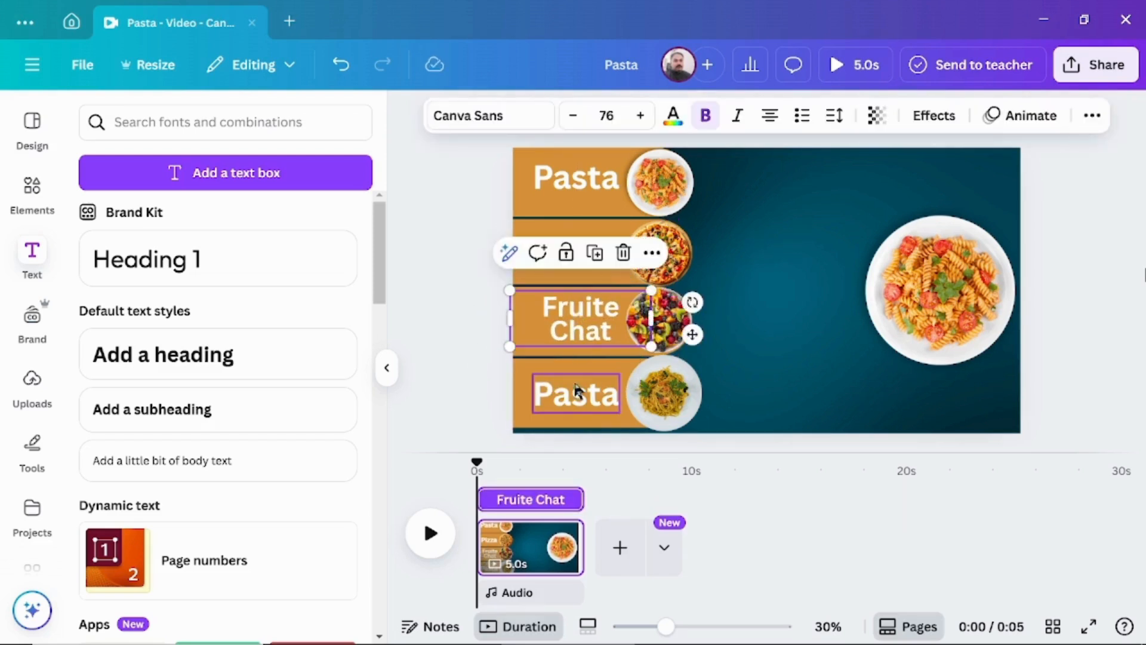
{"action": "left_click", "coordinate": [583, 408]}
{"action": "double_click", "coordinate": [588, 394]}
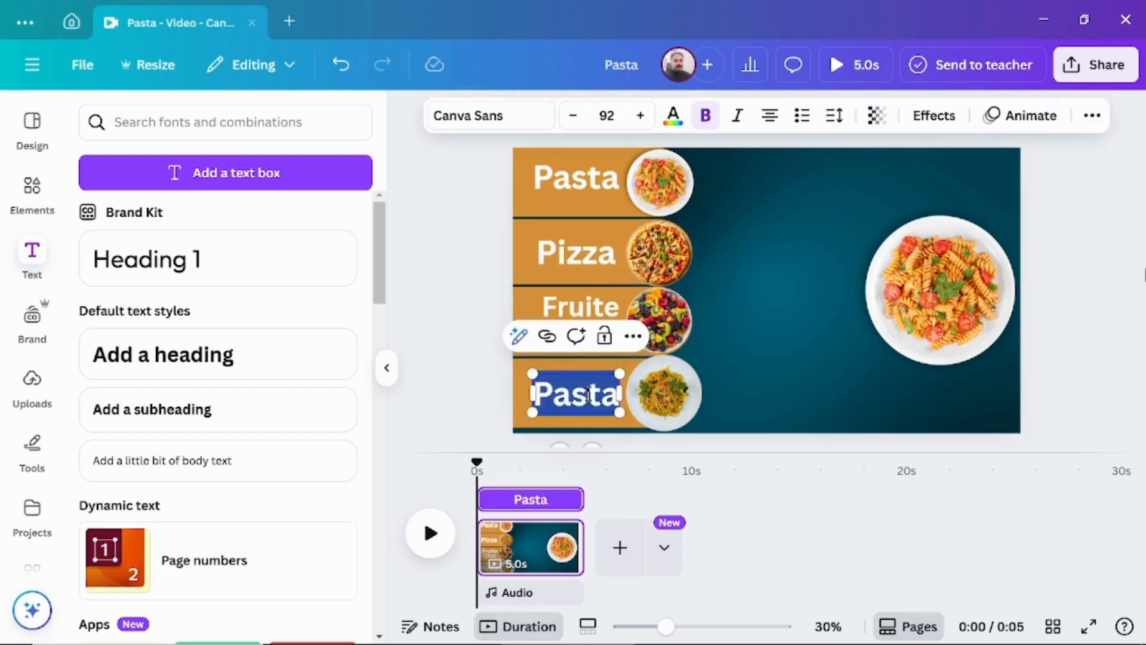
{"action": "type", "text": "Noodle"}
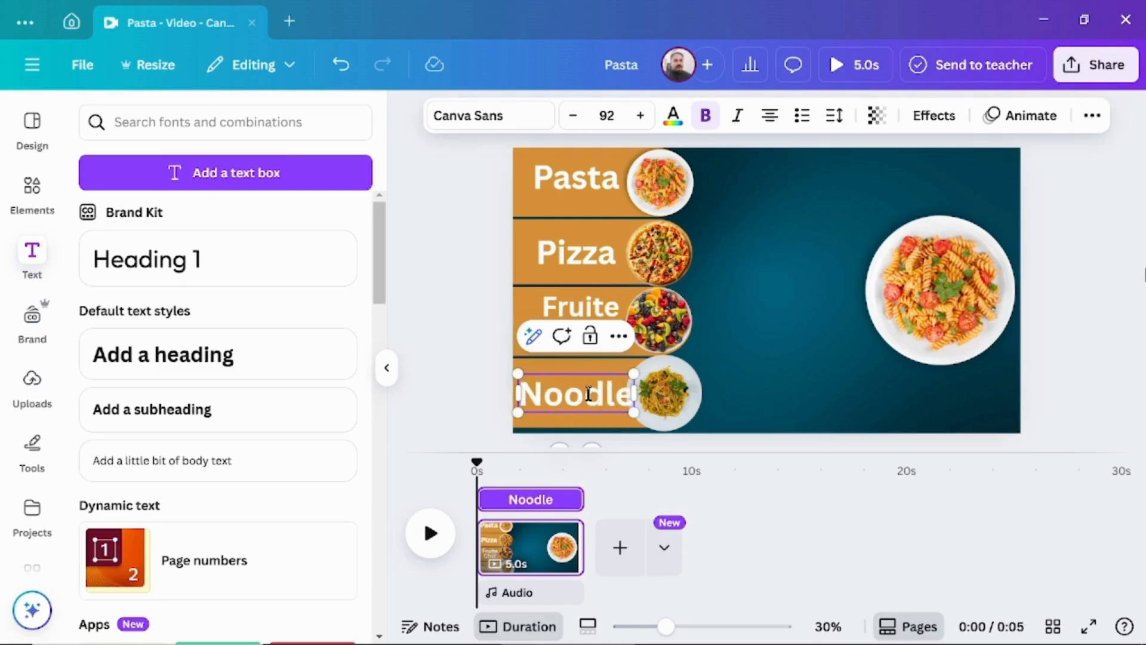
{"action": "left_click", "coordinate": [572, 115]}
{"action": "left_click", "coordinate": [572, 115]}
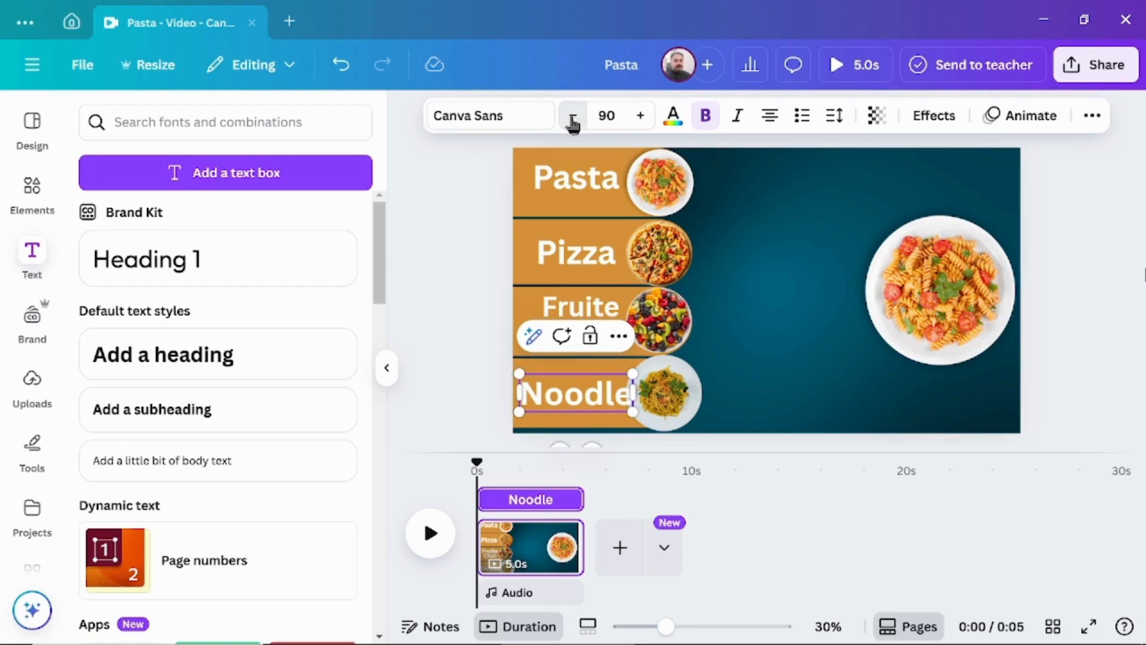
{"action": "left_click", "coordinate": [572, 115]}
{"action": "left_click", "coordinate": [573, 115]}
{"action": "left_click", "coordinate": [572, 115]}
{"action": "left_click", "coordinate": [572, 115]}
{"action": "left_click", "coordinate": [573, 115]}
{"action": "left_click", "coordinate": [455, 350]}
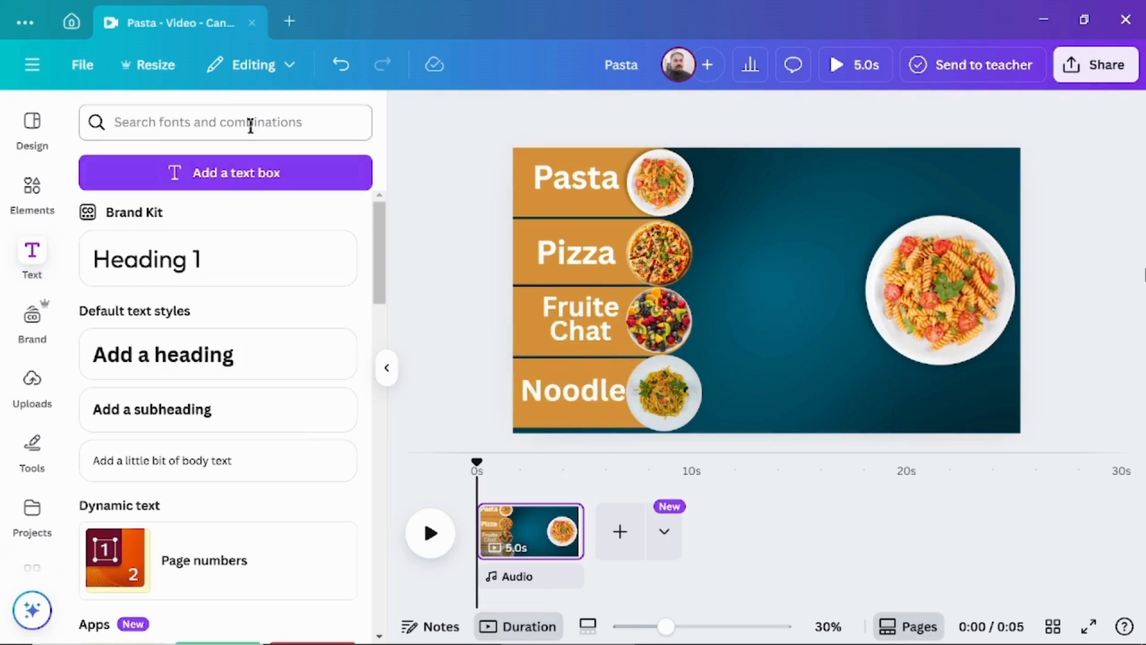
Add a pink halftone circle graphic, enlarge it around the large pasta plate and send it backward behind the plate.
{"action": "left_click", "coordinate": [39, 197]}
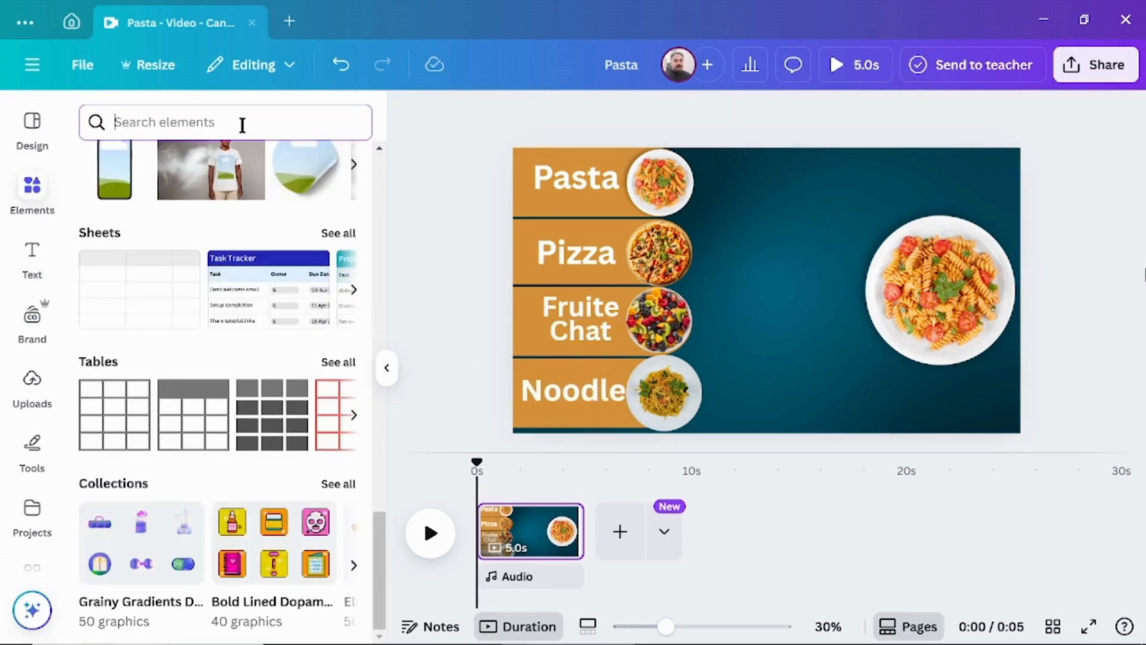
{"action": "type", "text": "circle"}
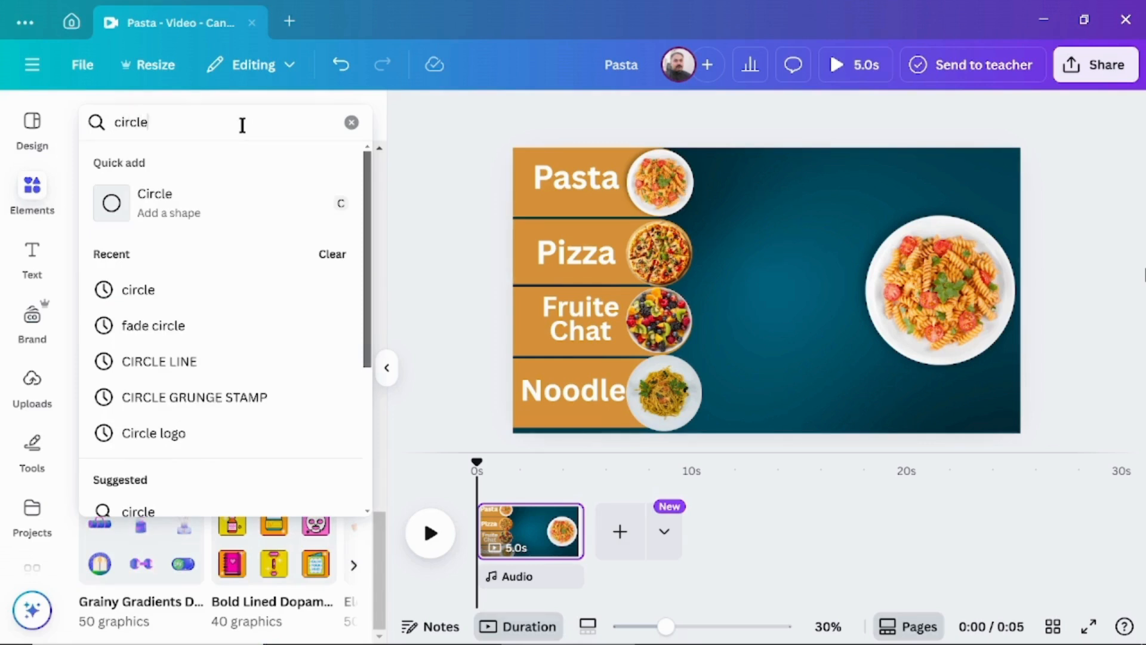
{"action": "key", "text": "Return"}
{"action": "left_click", "coordinate": [315, 426]}
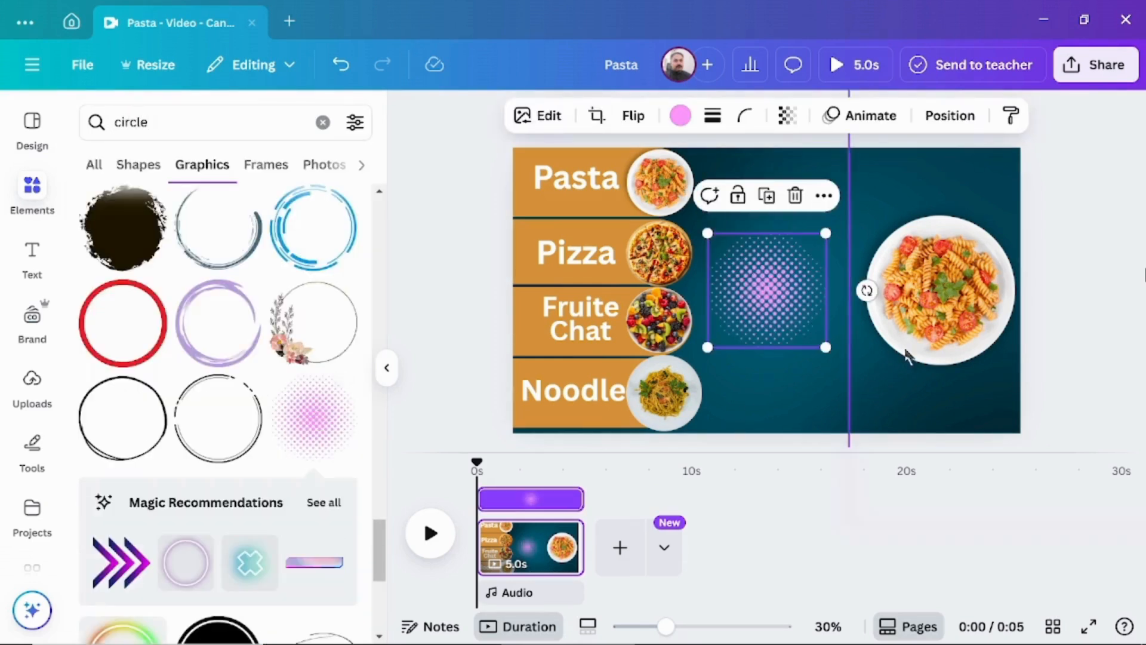
{"action": "left_click_drag", "start_coordinate": [831, 348], "coordinate": [931, 440]}
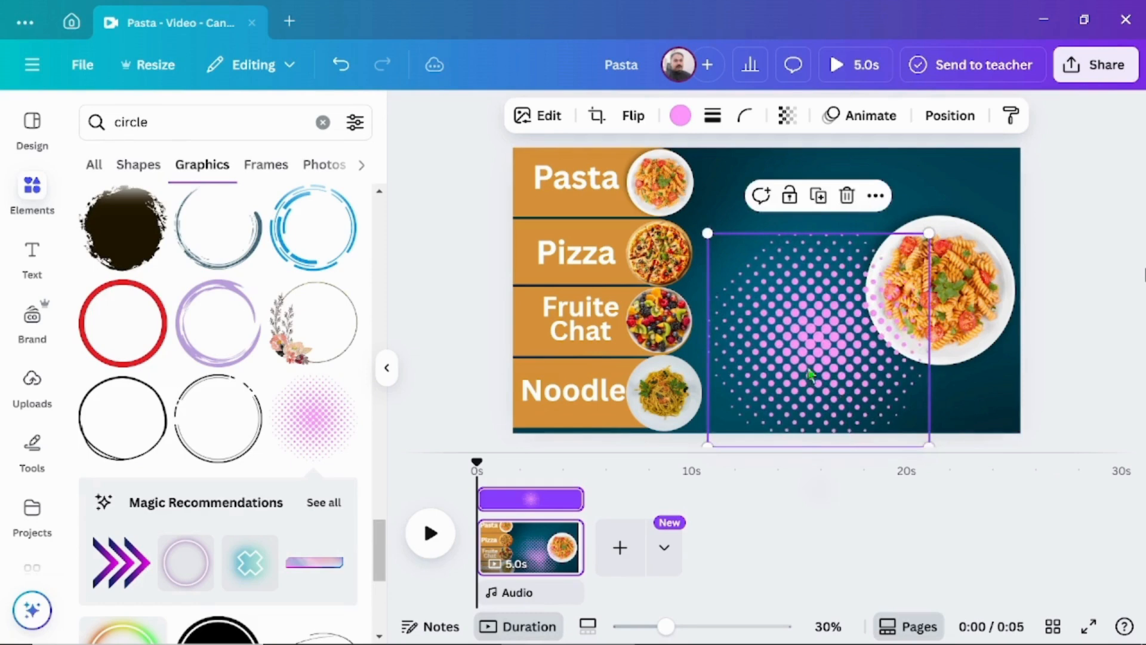
{"action": "left_click_drag", "start_coordinate": [802, 365], "coordinate": [911, 330]}
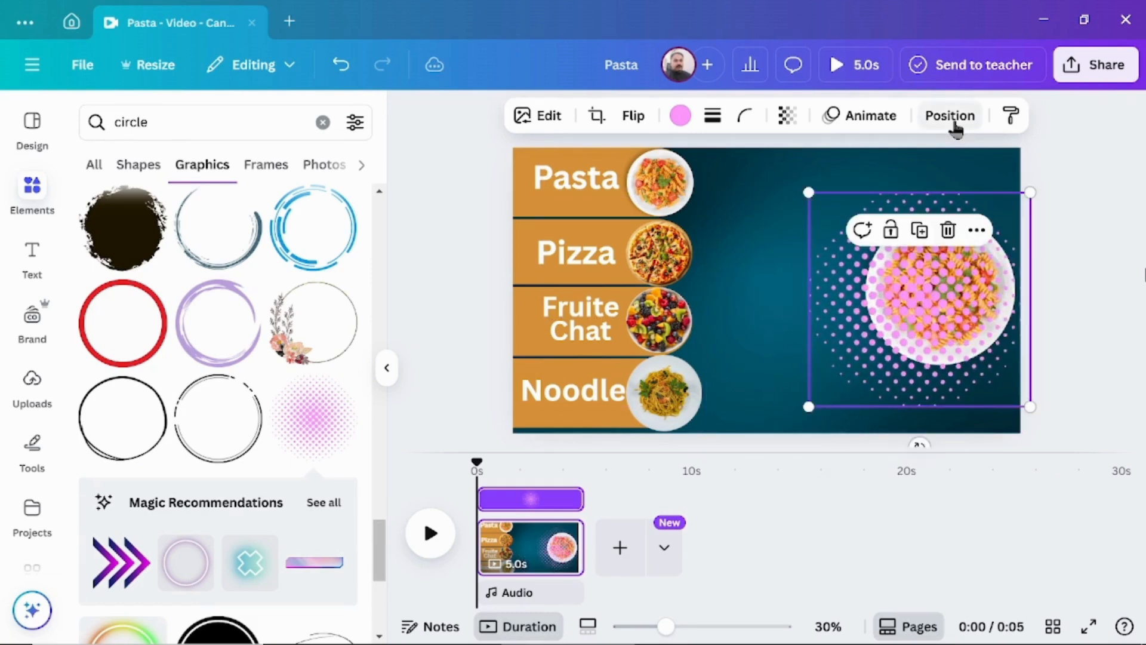
{"action": "left_click", "coordinate": [953, 120]}
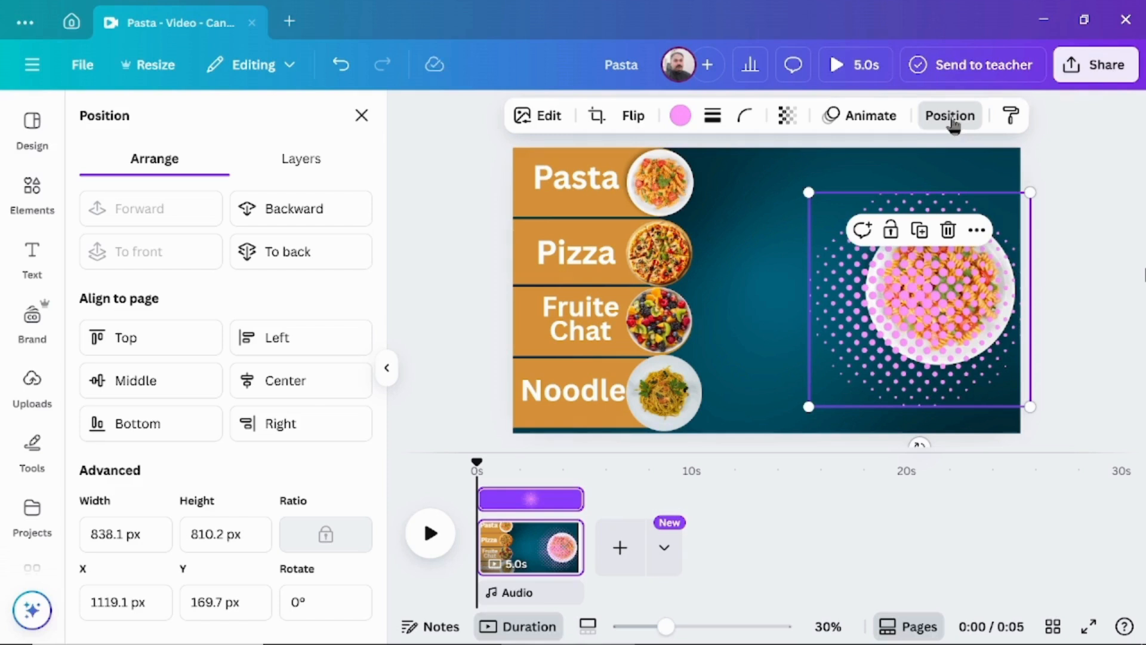
{"action": "left_click", "coordinate": [301, 209]}
Find an "ORDER NOW" graphic, add the yellow lettering one, shrink it and place it near the page's lower edge beside the noodle plate.
{"action": "left_click", "coordinate": [35, 190]}
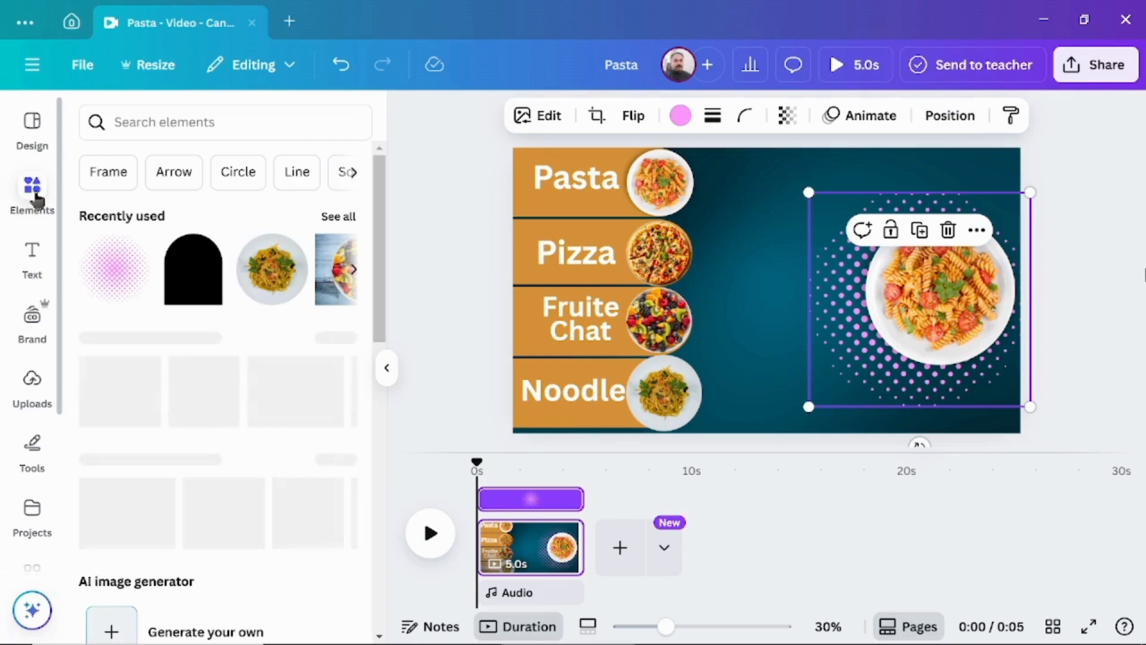
{"action": "left_click", "coordinate": [191, 123]}
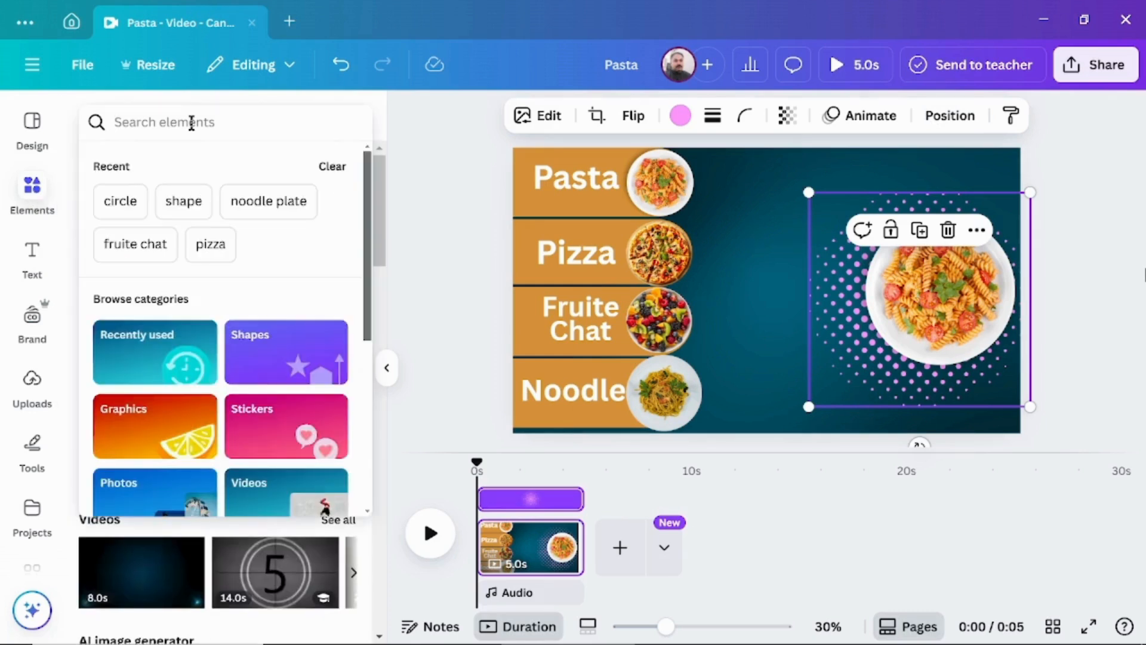
{"action": "type", "text": "order"}
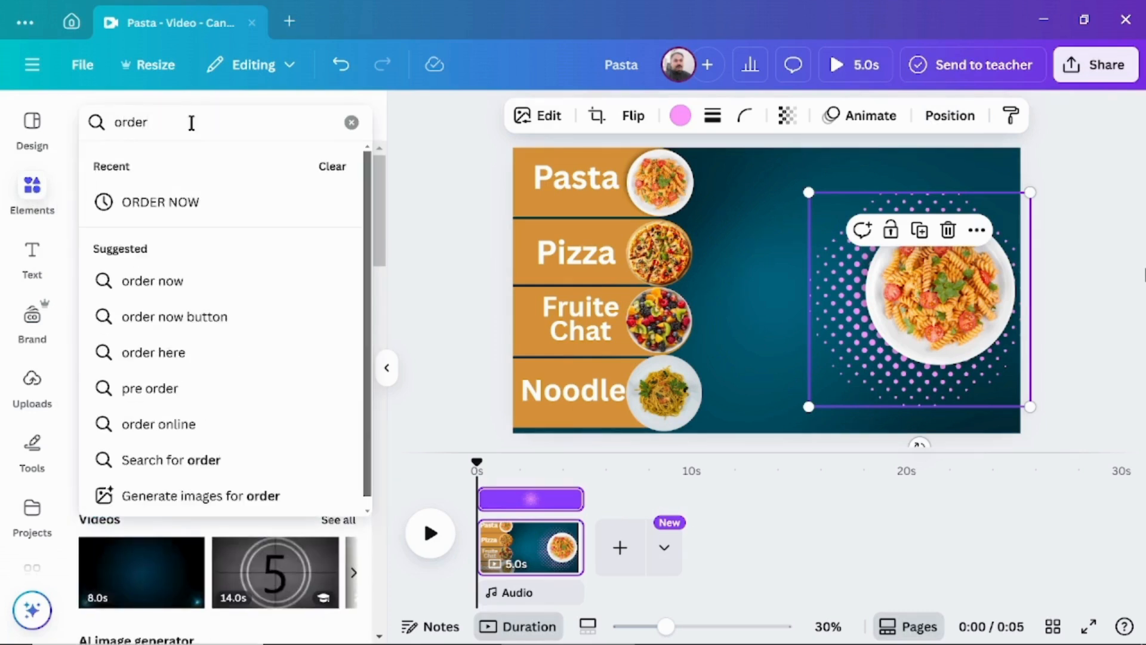
{"action": "left_click", "coordinate": [160, 204]}
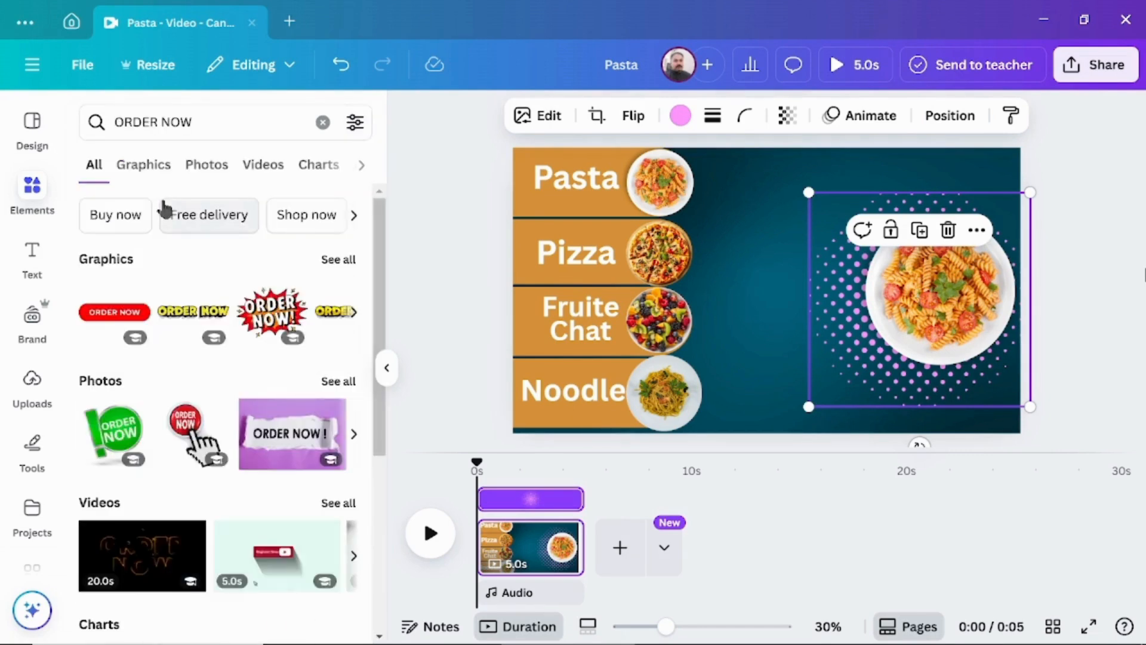
{"action": "left_click", "coordinate": [181, 318]}
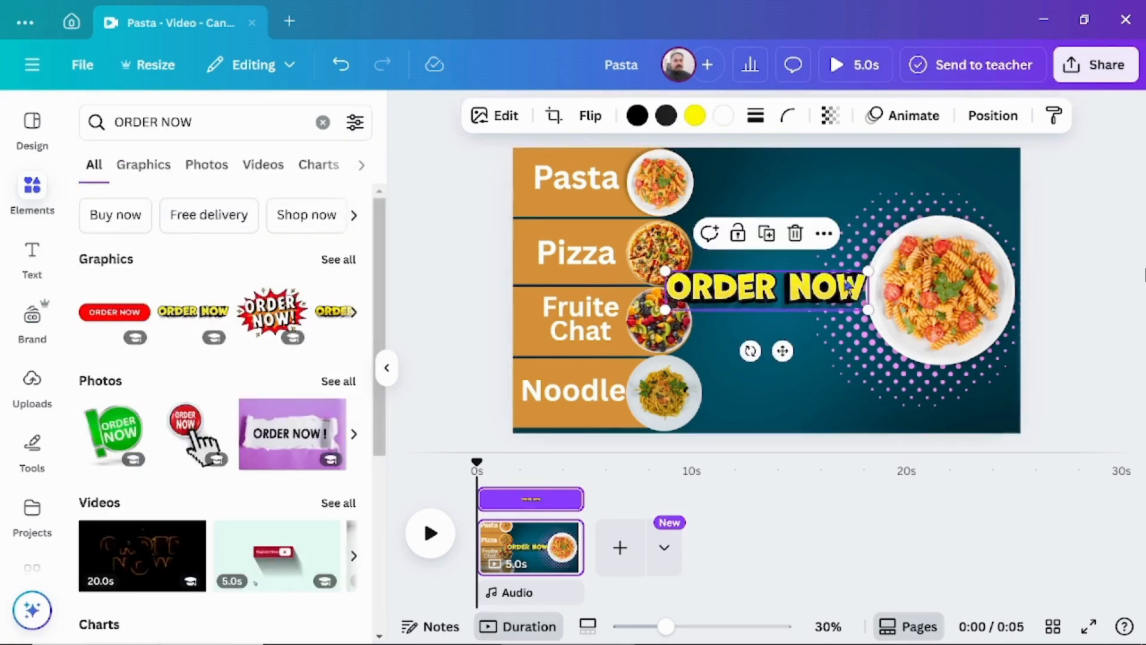
{"action": "left_click_drag", "start_coordinate": [860, 274], "coordinate": [797, 287]}
{"action": "left_click_drag", "start_coordinate": [725, 295], "coordinate": [778, 407]}
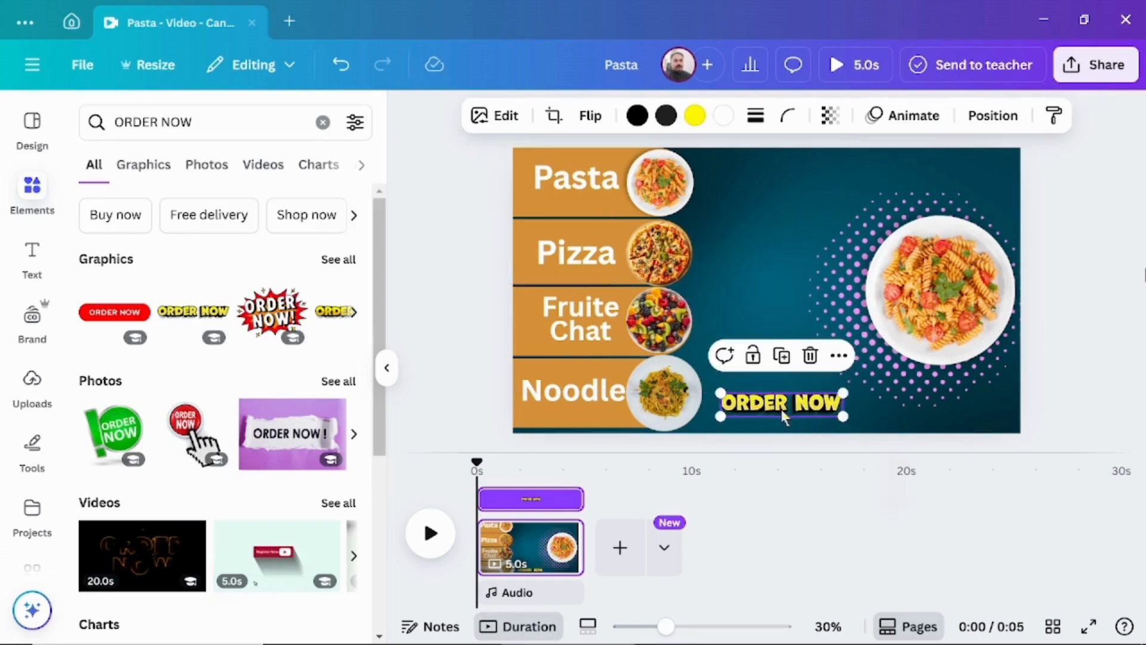
Apply the Pulse add-on animation to the "ORDER NOW" graphic and adjust its intensity.
{"action": "left_click", "coordinate": [910, 117]}
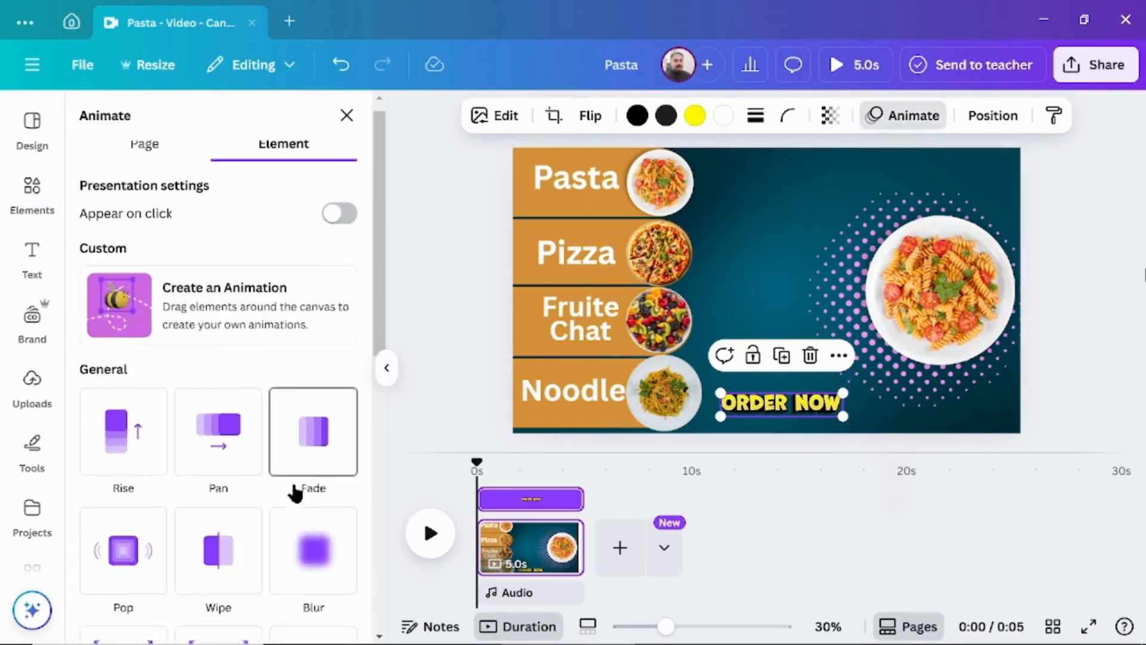
{"action": "scroll", "coordinate": [299, 472], "scroll_direction": "down", "scroll_amount": 10}
{"action": "left_click", "coordinate": [310, 441]}
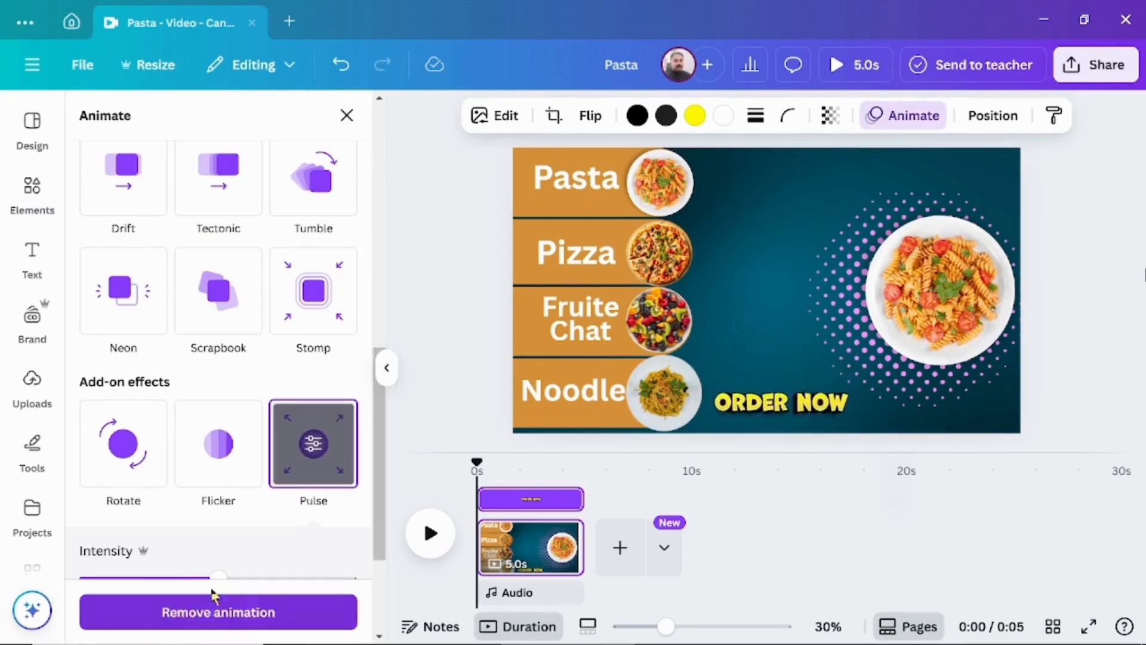
{"action": "left_click_drag", "start_coordinate": [268, 579], "coordinate": [172, 576]}
{"action": "left_click", "coordinate": [417, 289]}
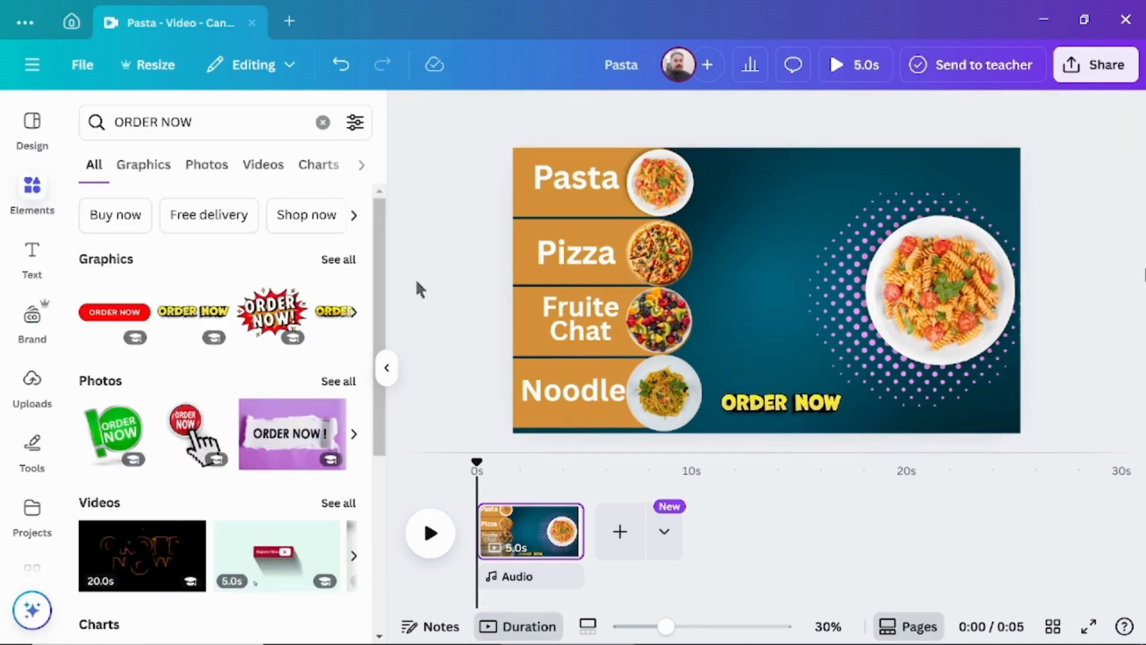
Add a heading reading "FOOD" and duplicate it, placing one copy near the page's upper edge beside the small pasta plate.
{"action": "left_click", "coordinate": [32, 252]}
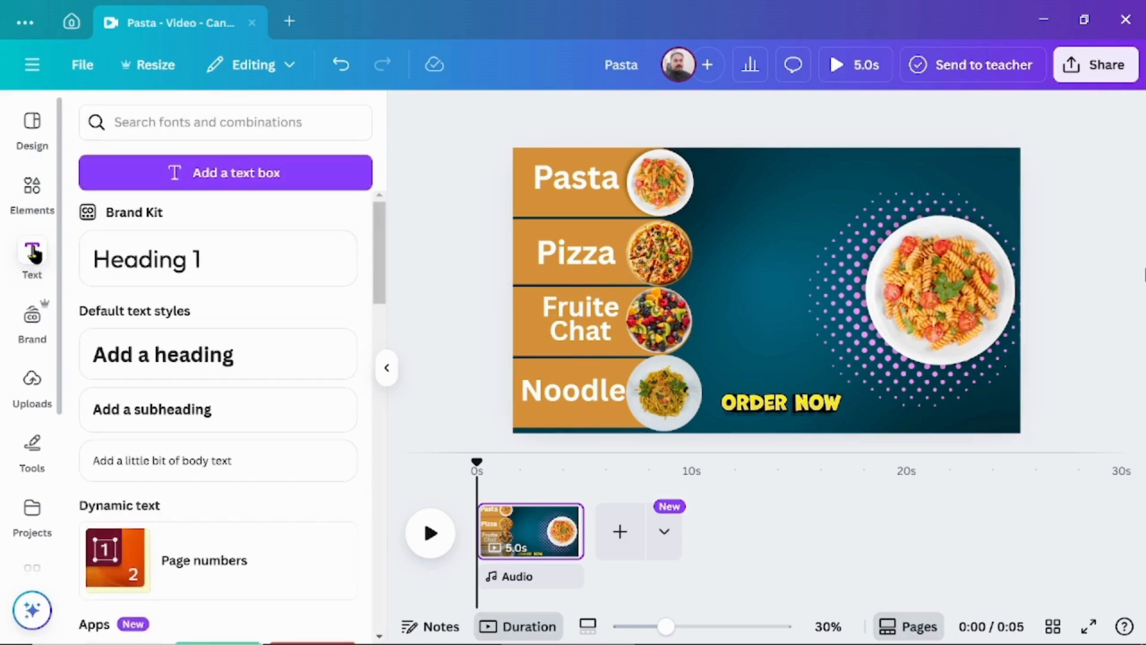
{"action": "left_click", "coordinate": [215, 367]}
{"action": "type", "text": "FOO"}
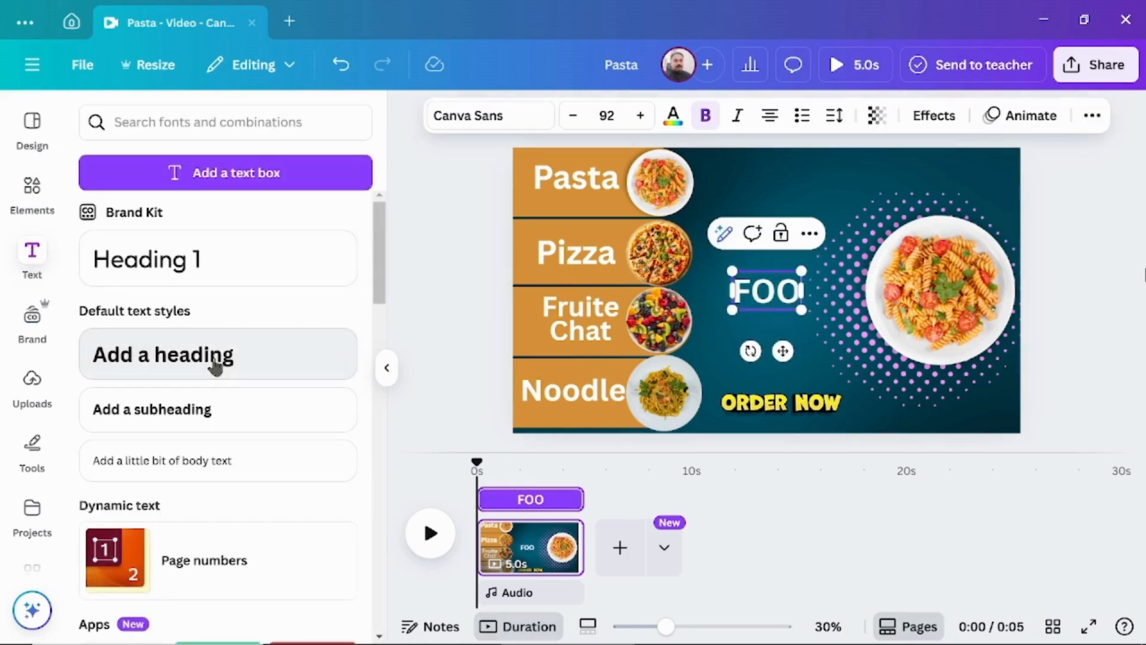
{"action": "type", "text": "D"}
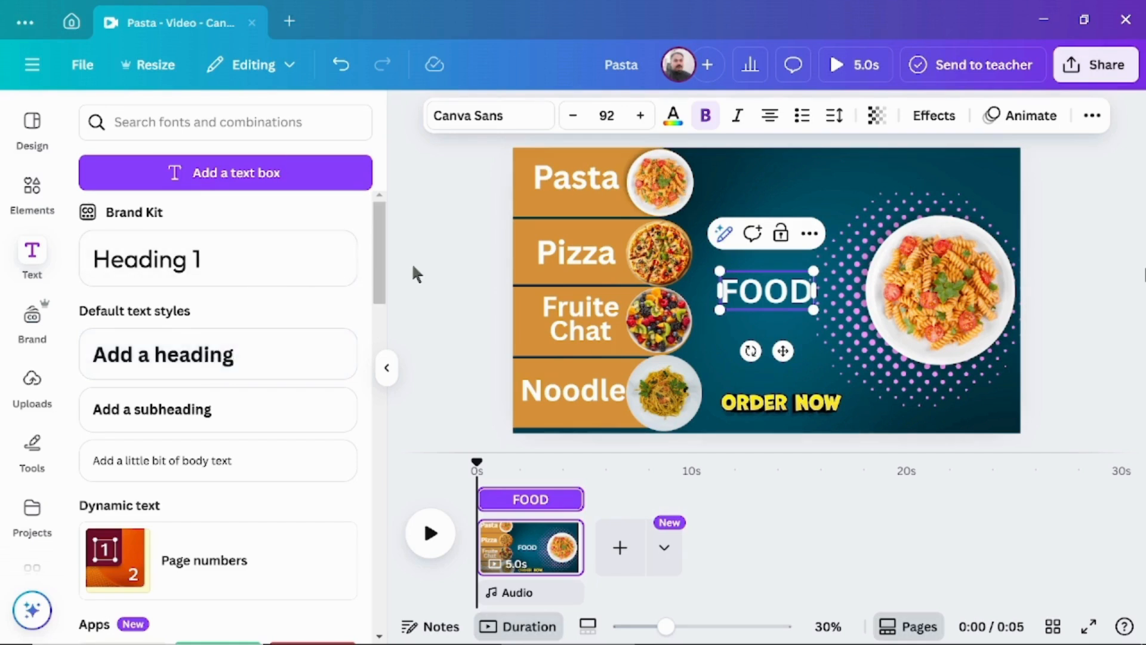
{"action": "left_click", "coordinate": [426, 267]}
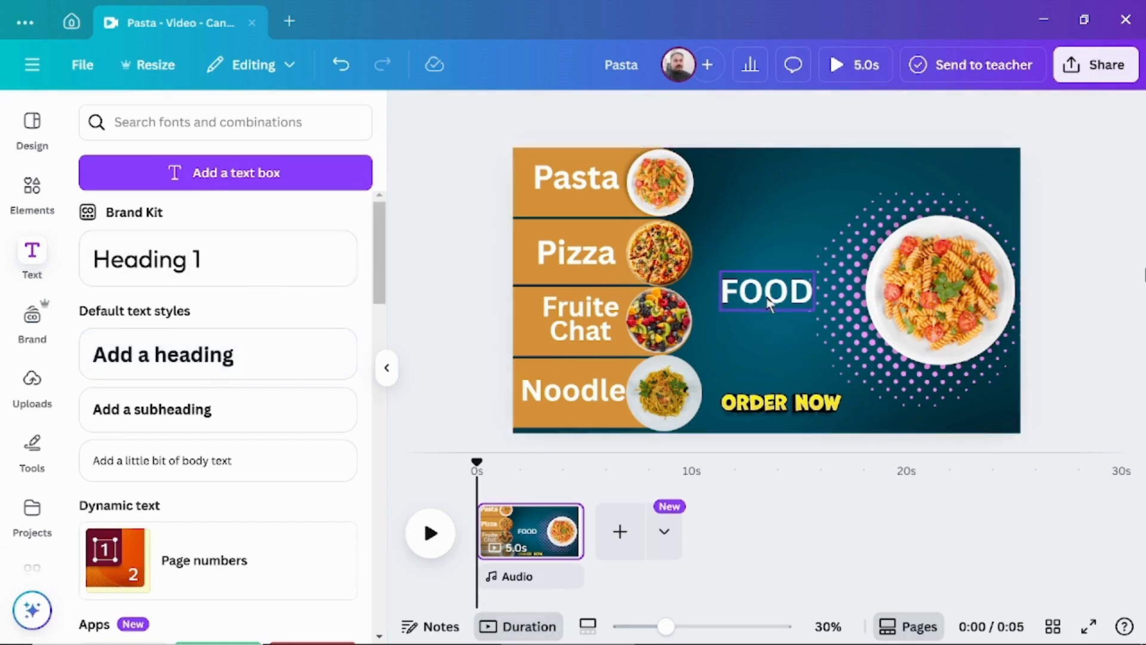
{"action": "mouse_move", "coordinate": [768, 291]}
{"action": "left_mouse_down"}
{"action": "mouse_move", "coordinate": [763, 185]}
{"action": "mouse_move", "coordinate": [774, 290]}
{"action": "left_mouse_up"}
{"action": "left_click", "coordinate": [776, 238]}
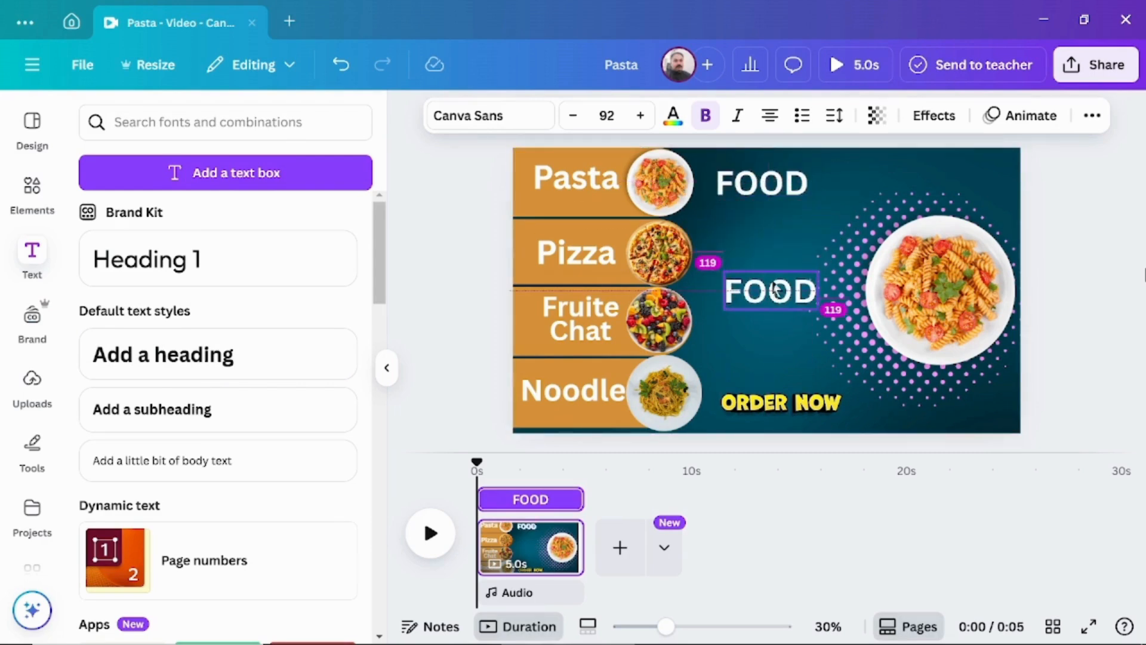
Give the upper "FOOD" heading the Hollow effect and enlarge it to font size 139.
{"action": "left_click", "coordinate": [766, 180]}
{"action": "left_click", "coordinate": [922, 116]}
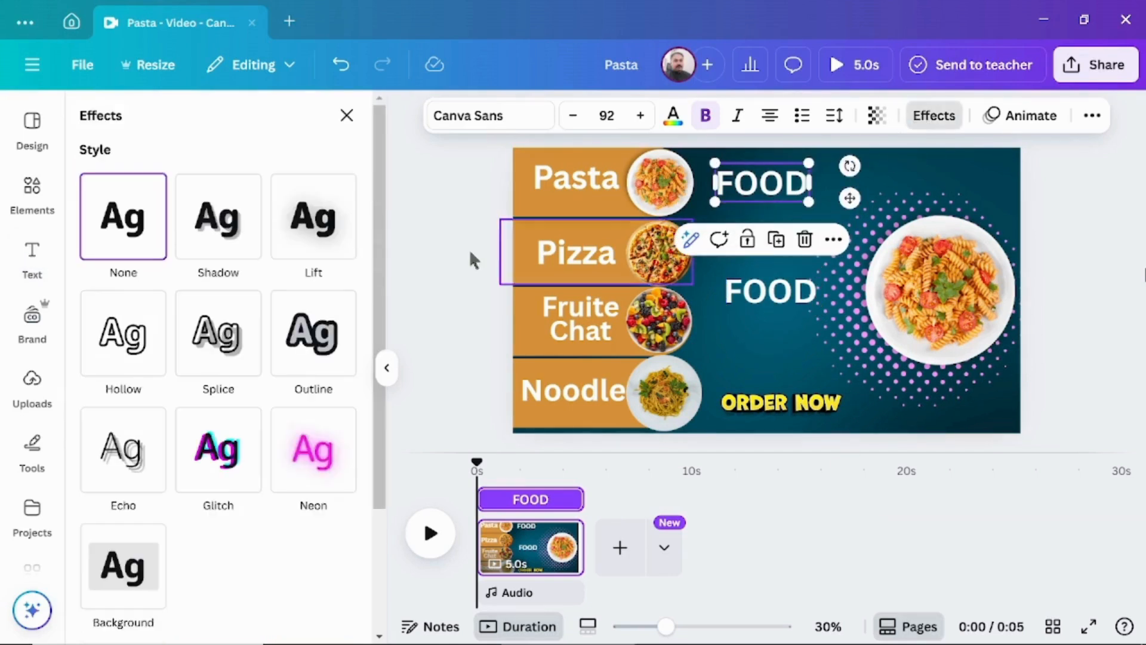
{"action": "left_click", "coordinate": [152, 334]}
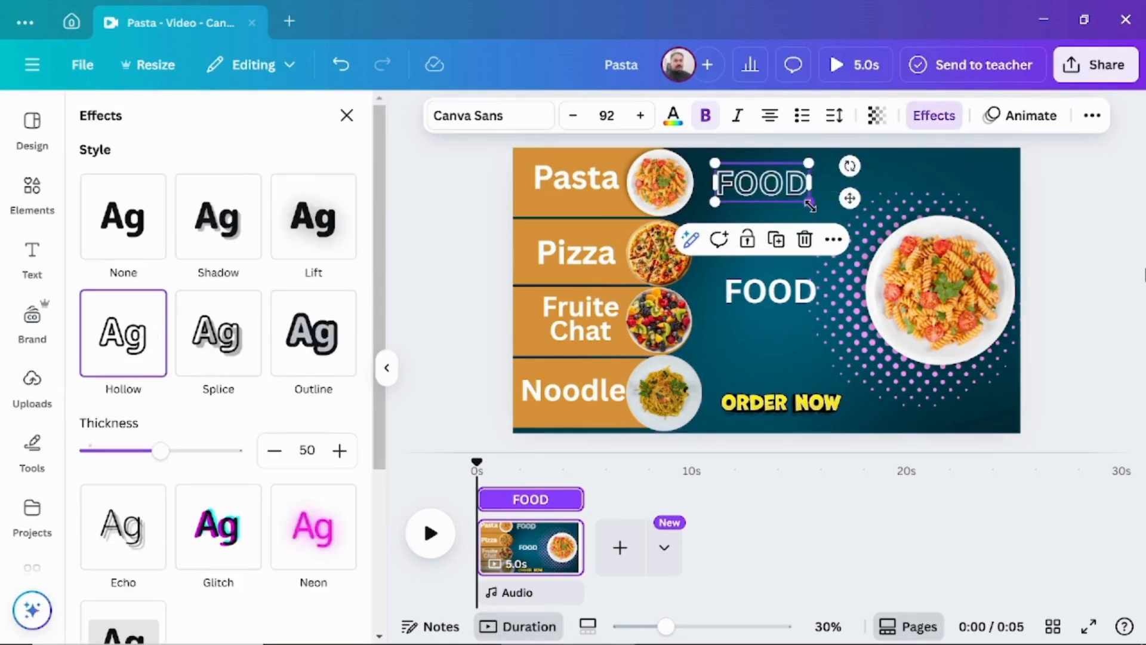
{"action": "left_click_drag", "start_coordinate": [809, 203], "coordinate": [854, 216]}
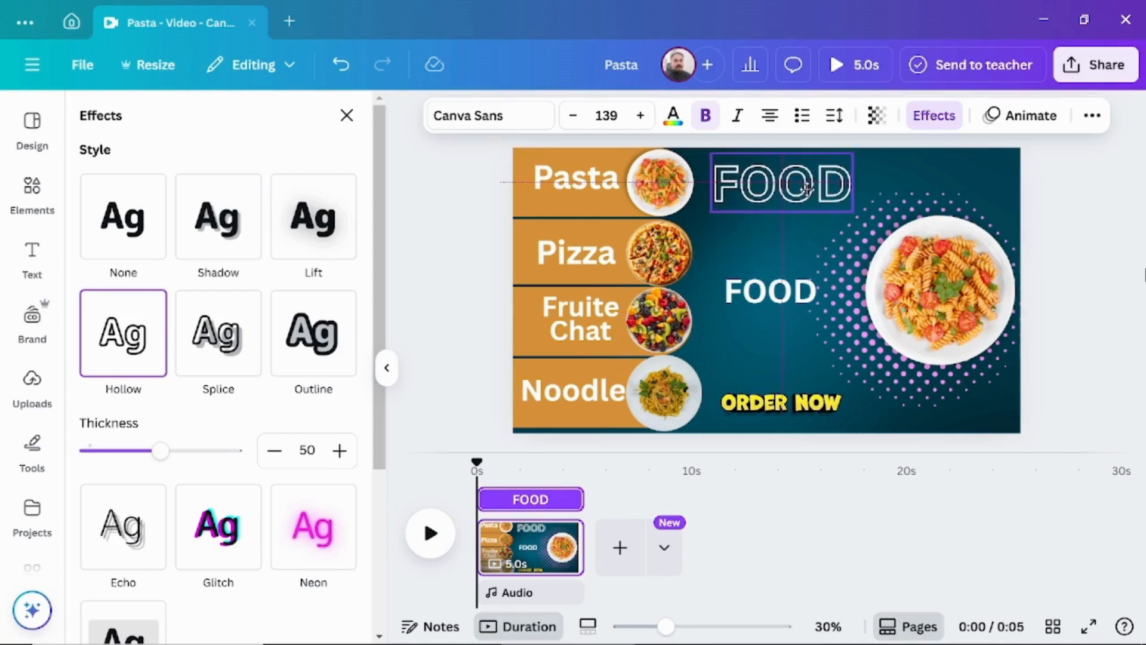
Change the lower "FOOD" heading to "MENU" and place it directly beneath the hollow "FOOD" title.
{"action": "double_click", "coordinate": [783, 292]}
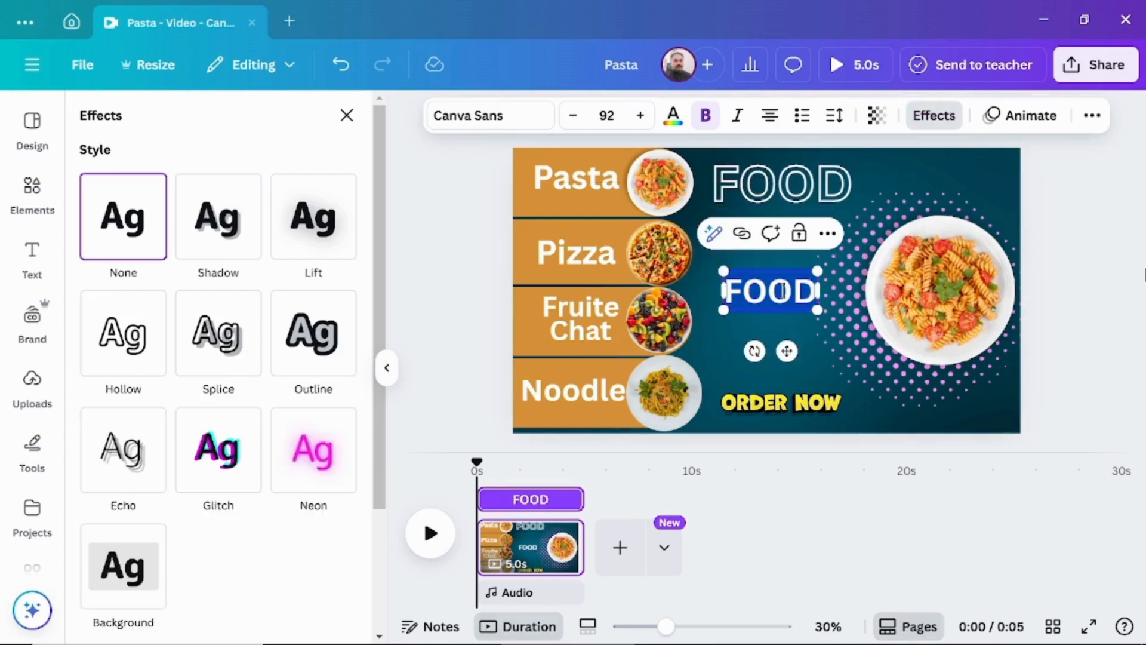
{"action": "type", "text": "MENU"}
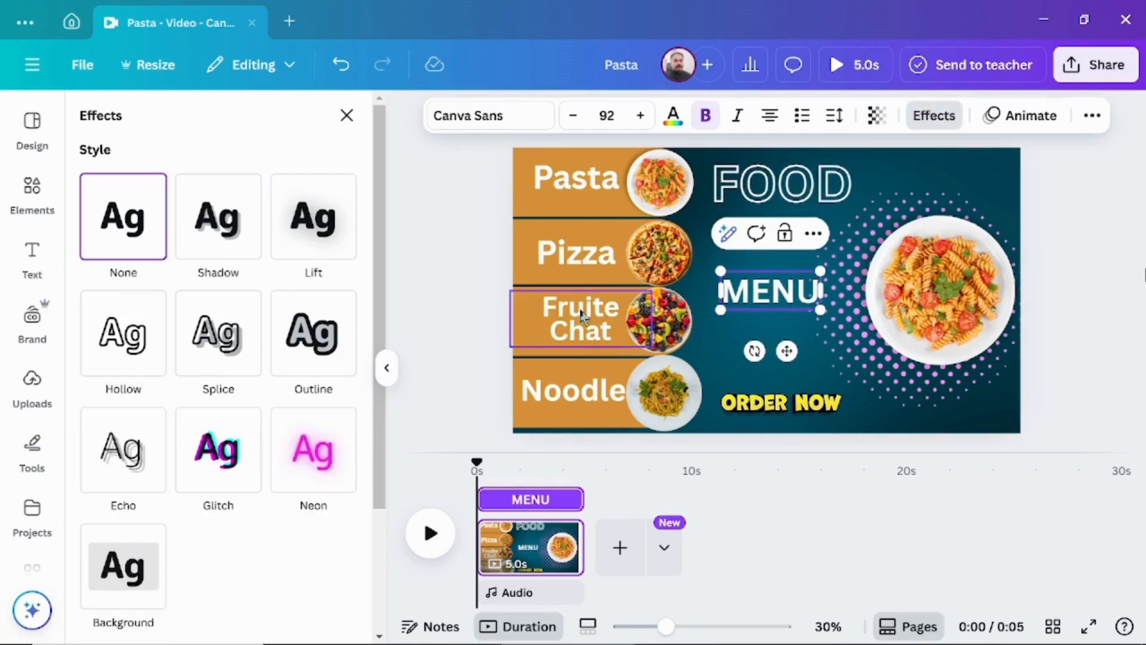
{"action": "left_click_drag", "start_coordinate": [791, 297], "coordinate": [794, 229]}
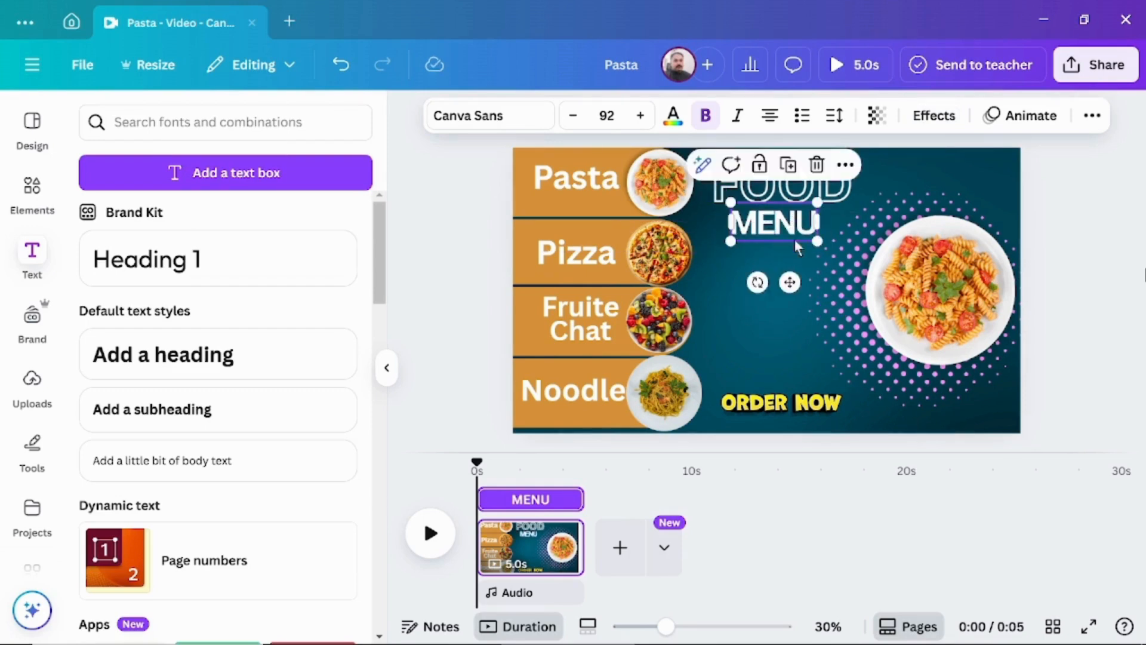
Shorten the page's duration to 4.0 seconds and duplicate the page.
{"action": "left_click", "coordinate": [457, 296]}
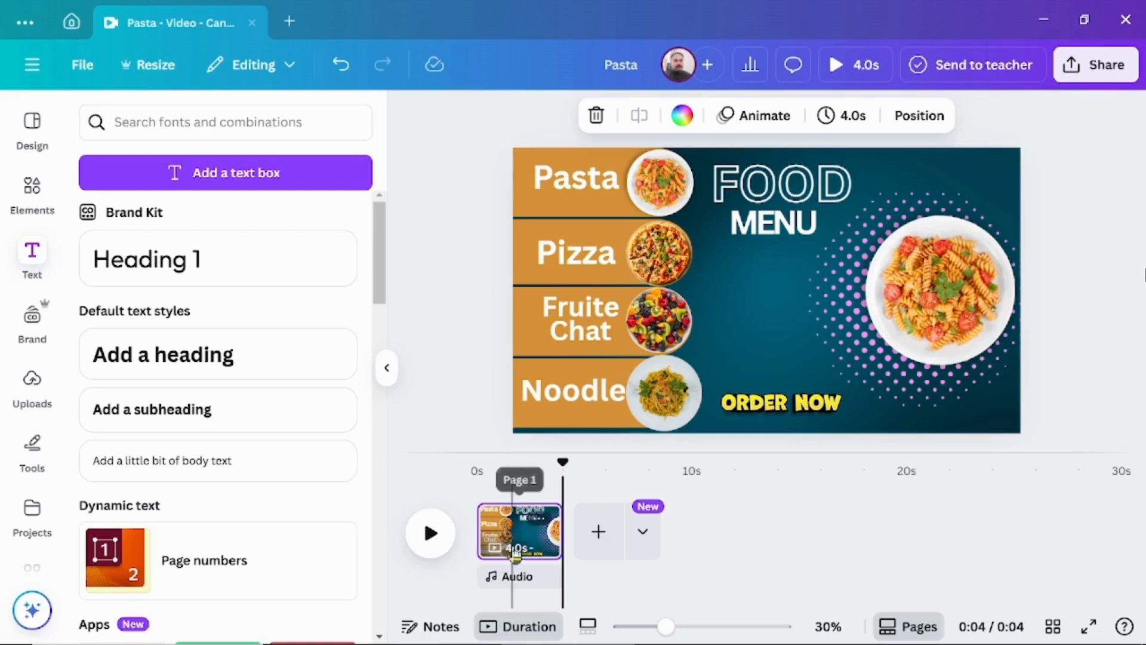
{"action": "left_click", "coordinate": [541, 524]}
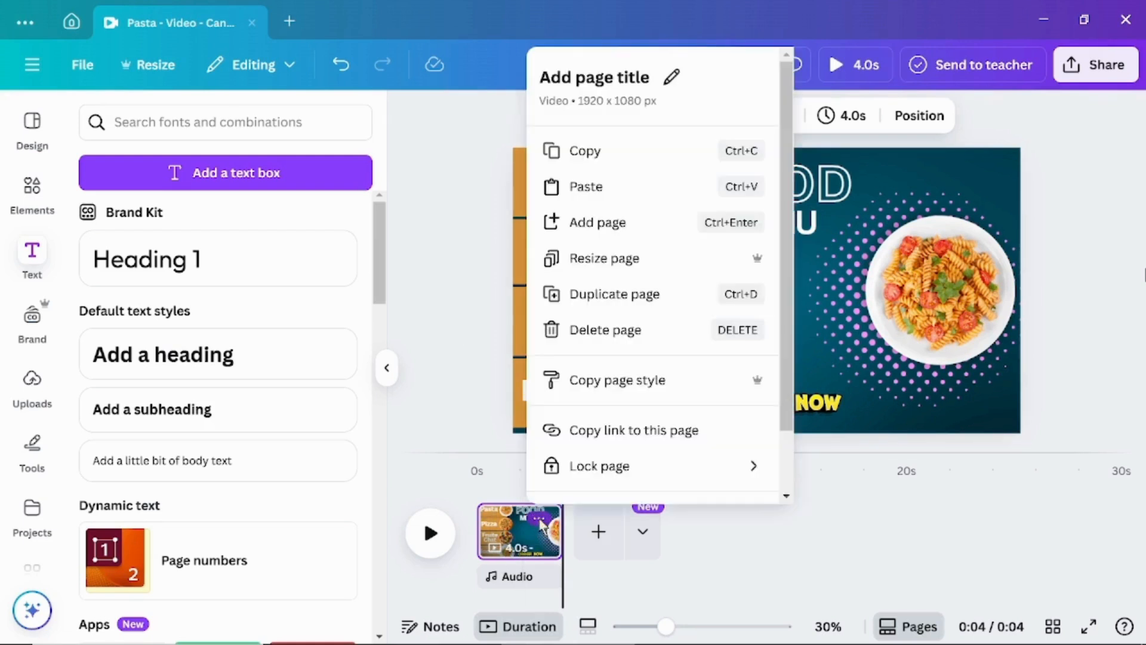
{"action": "left_click", "coordinate": [601, 296]}
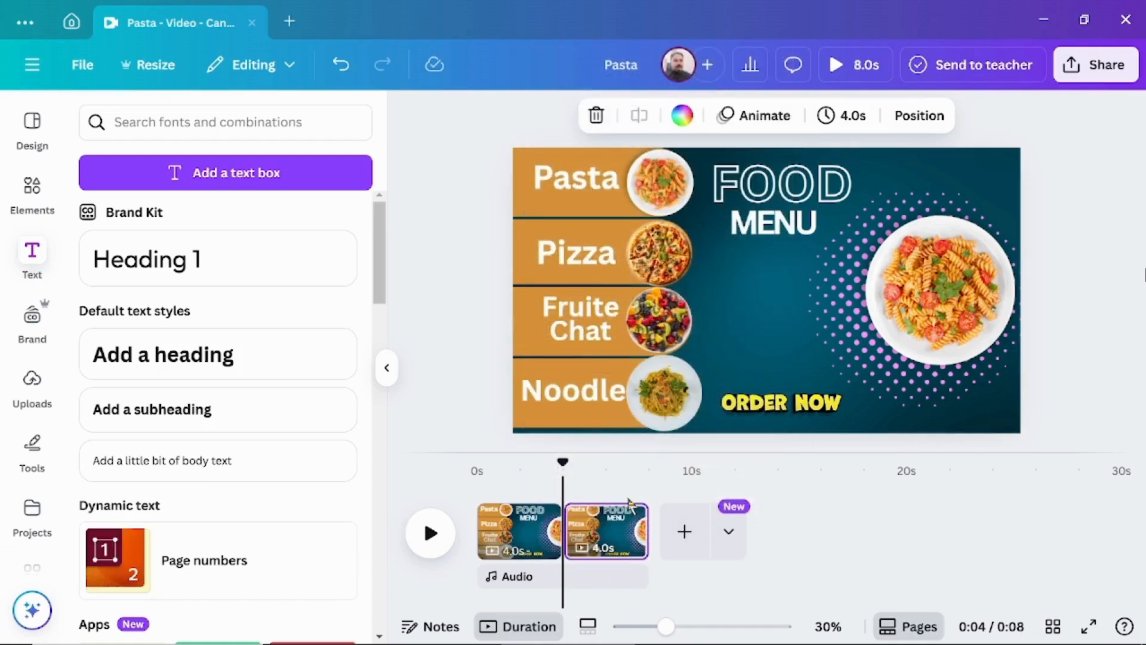
Delete the orange banners behind Pizza, Fruite Chat and Noodle on the second page, keeping the Pasta banner.
{"action": "left_click", "coordinate": [609, 519]}
{"action": "left_click", "coordinate": [523, 272]}
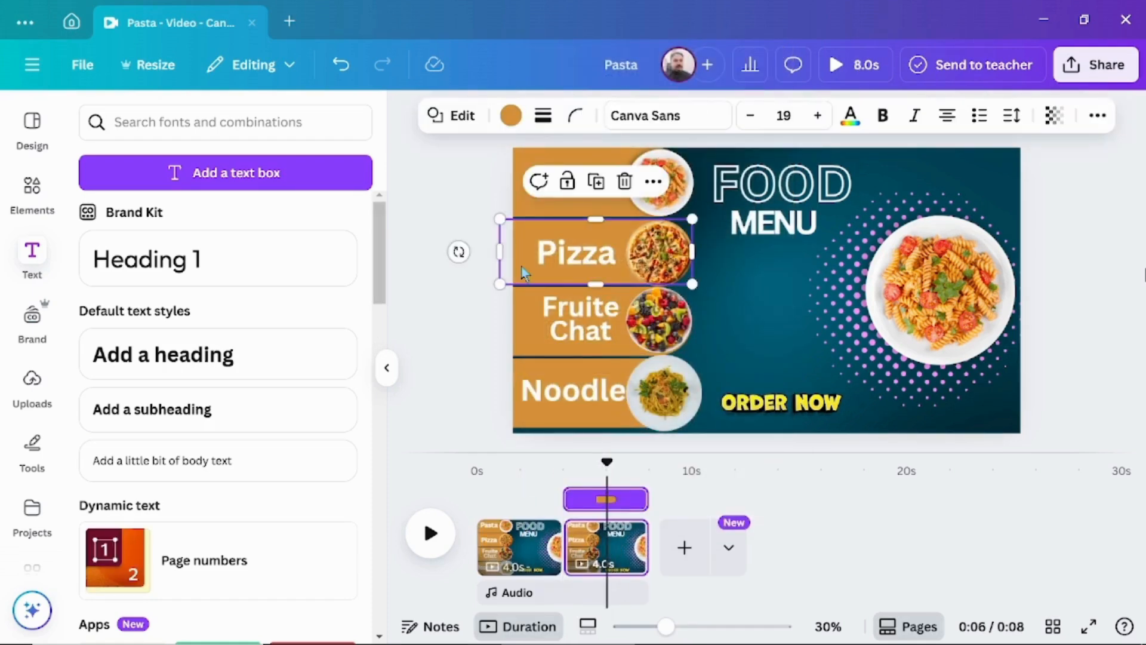
{"action": "left_click", "coordinate": [524, 322]}
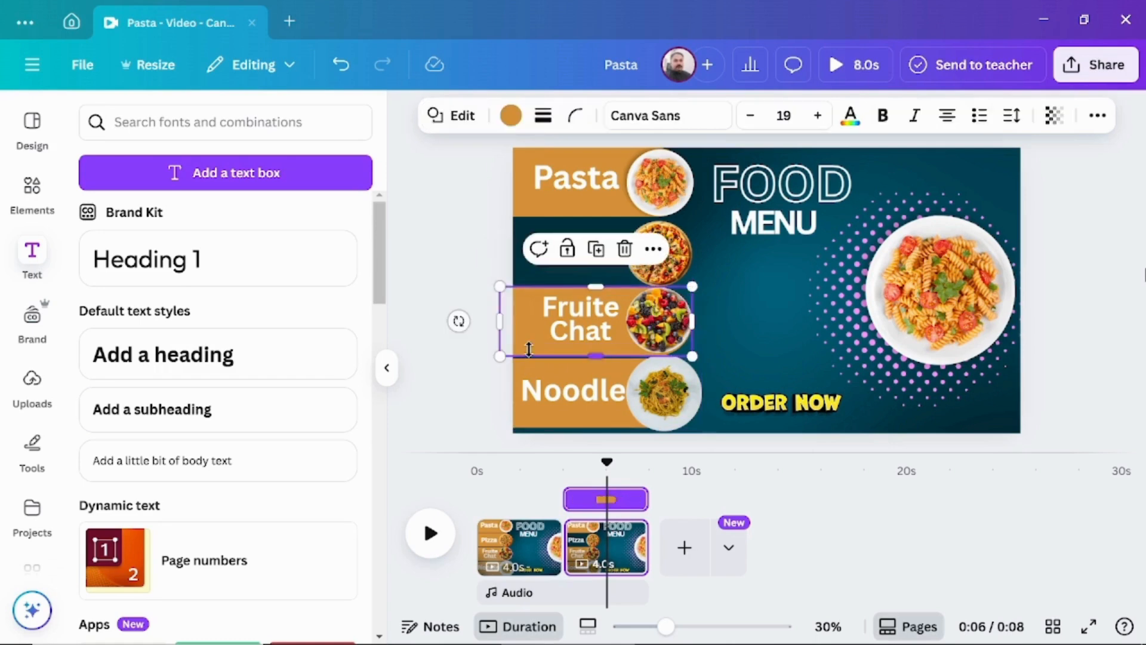
{"action": "left_click", "coordinate": [517, 363]}
{"action": "key", "text": "Escape"}
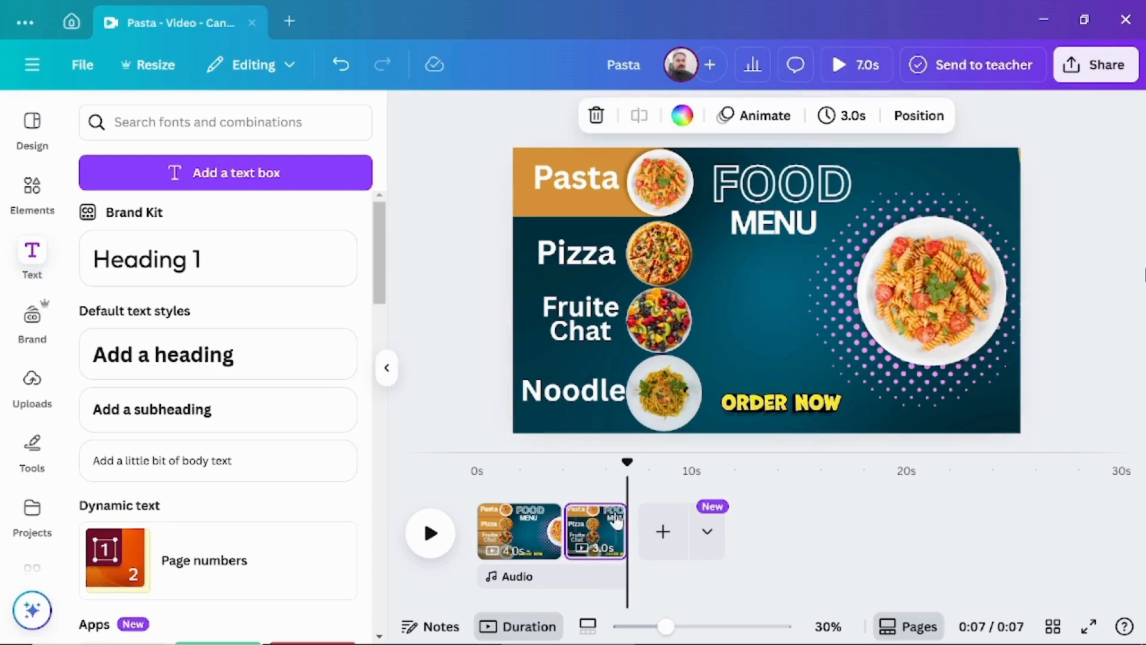
Shorten the second page's duration to 3.0 seconds and duplicate the page.
{"action": "right_click", "coordinate": [617, 521]}
{"action": "left_click", "coordinate": [700, 296]}
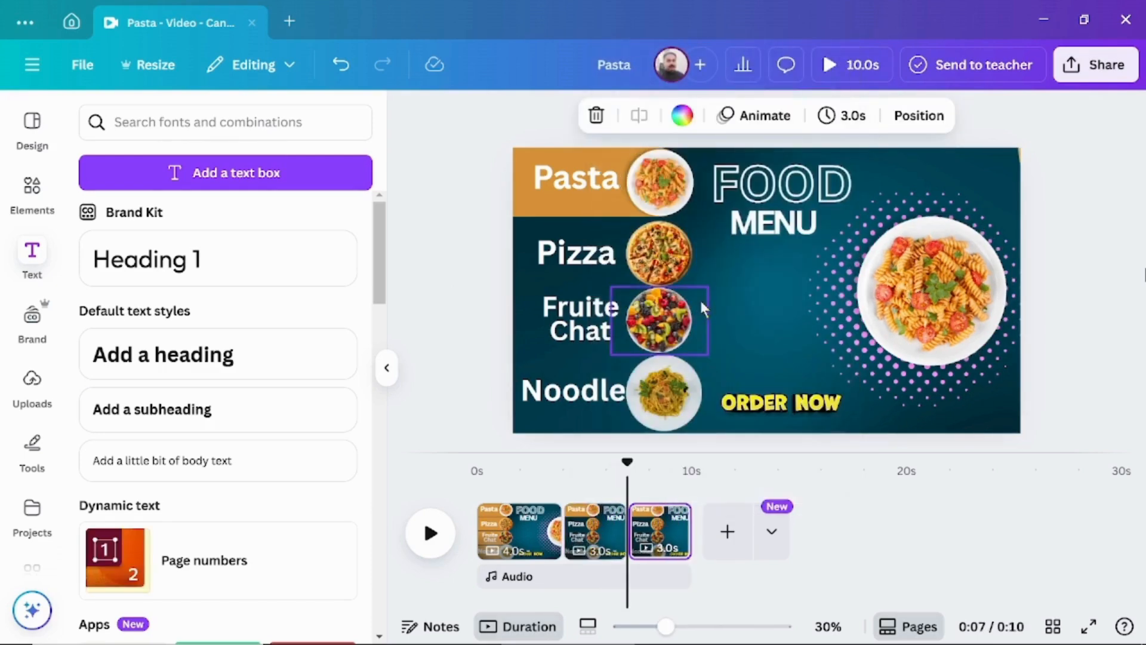
On the third page, move the orange banner behind Pizza and rotate the large dish group until the pizza sits over the dotted circle.
{"action": "left_click", "coordinate": [539, 206]}
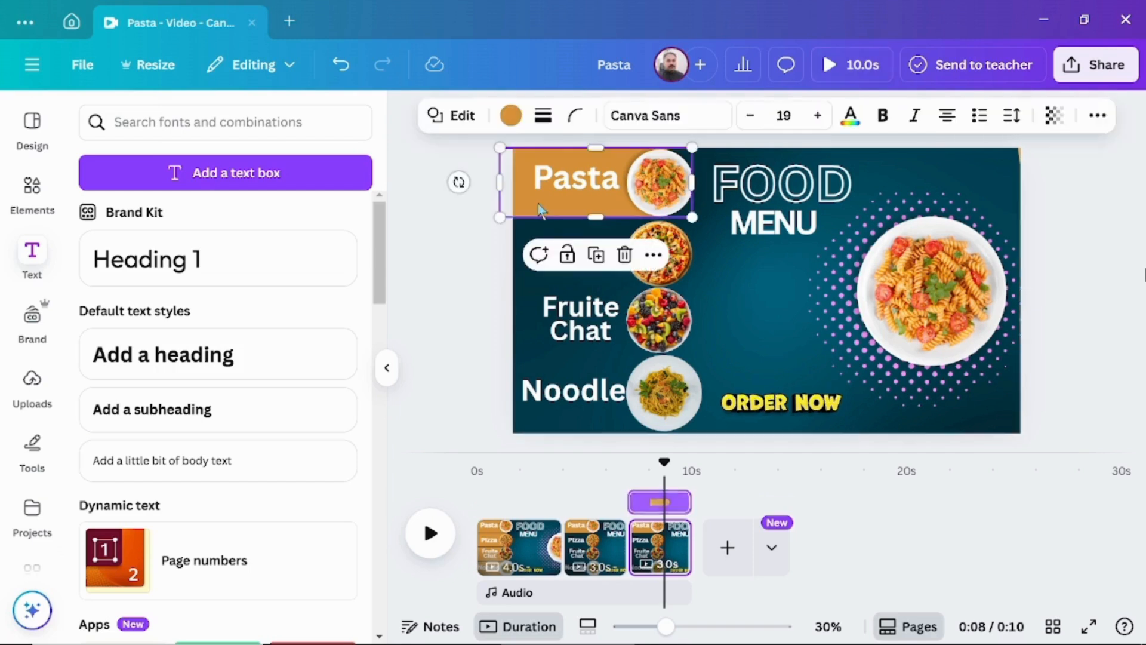
{"action": "left_click_drag", "start_coordinate": [539, 210], "coordinate": [536, 275]}
{"action": "left_click_drag", "start_coordinate": [929, 319], "coordinate": [773, 423]}
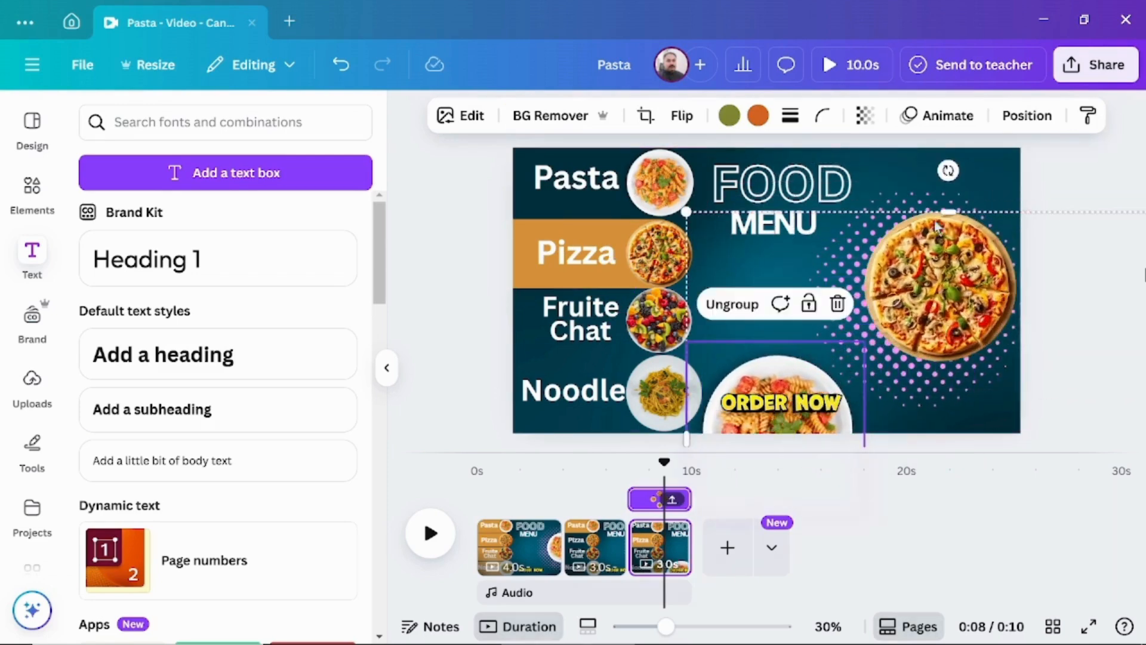
{"action": "left_click_drag", "start_coordinate": [949, 170], "coordinate": [941, 309]}
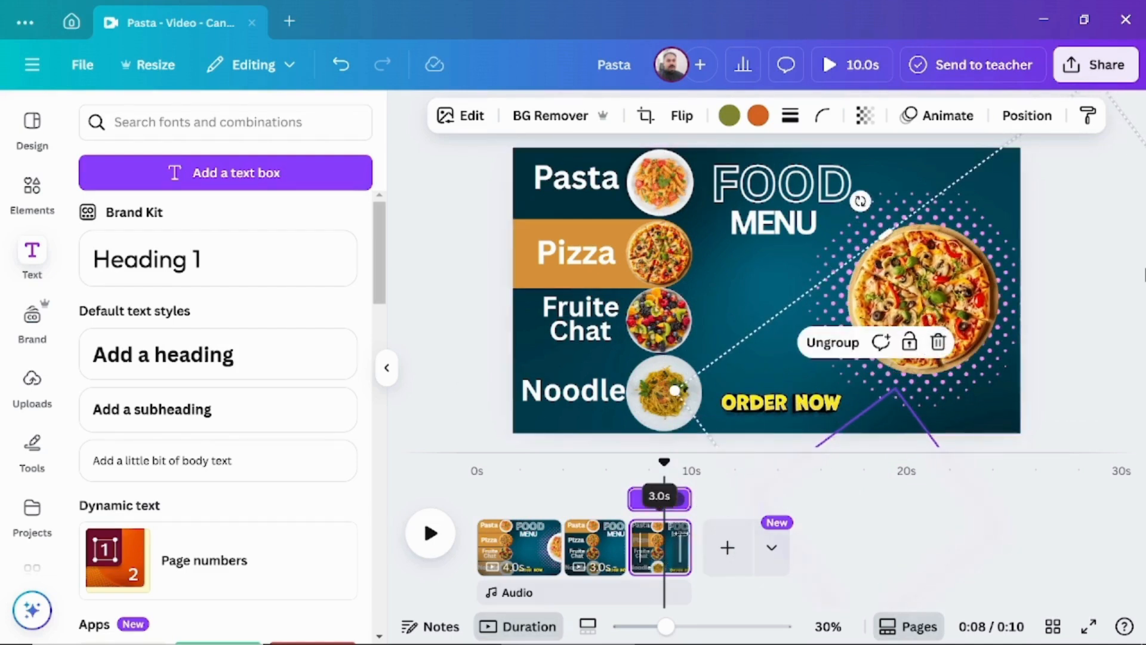
Duplicate the Pizza page and move the orange banner behind Fruite Chat on the copy.
{"action": "left_click", "coordinate": [674, 534]}
{"action": "left_click", "coordinate": [739, 295]}
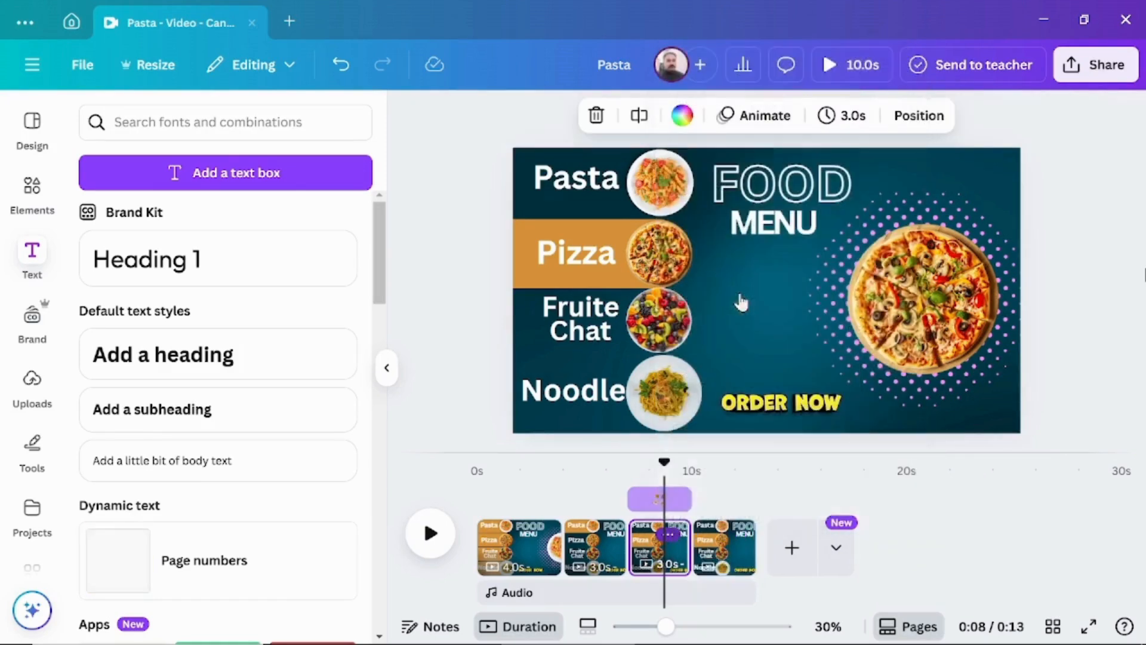
{"action": "left_click", "coordinate": [721, 540]}
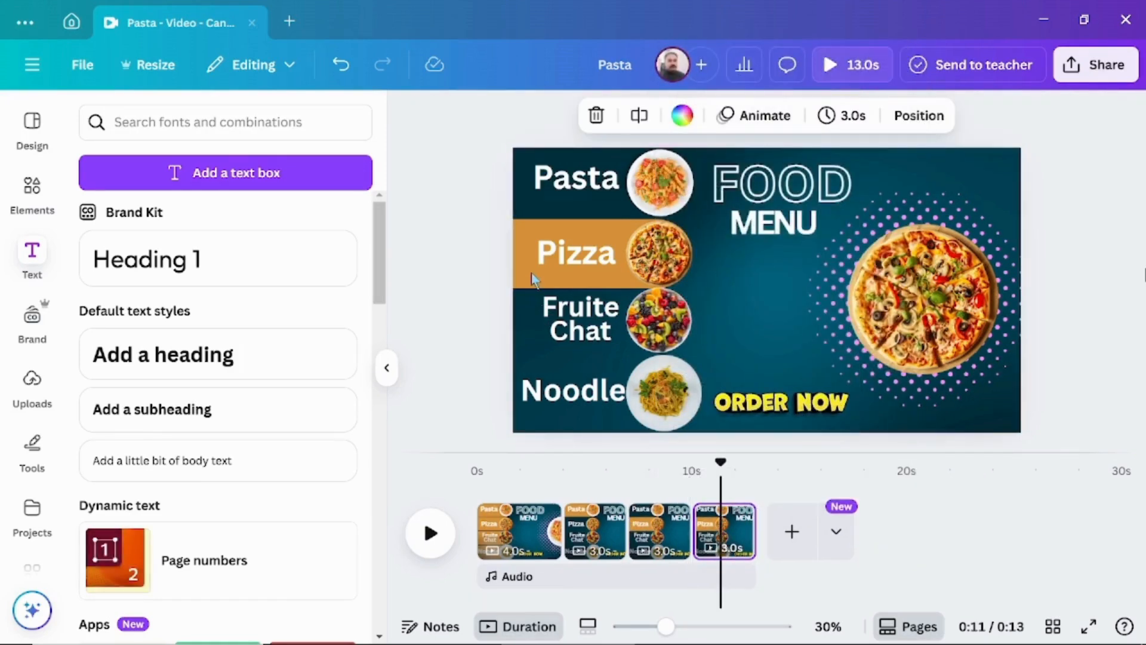
{"action": "left_click_drag", "start_coordinate": [531, 273], "coordinate": [533, 342]}
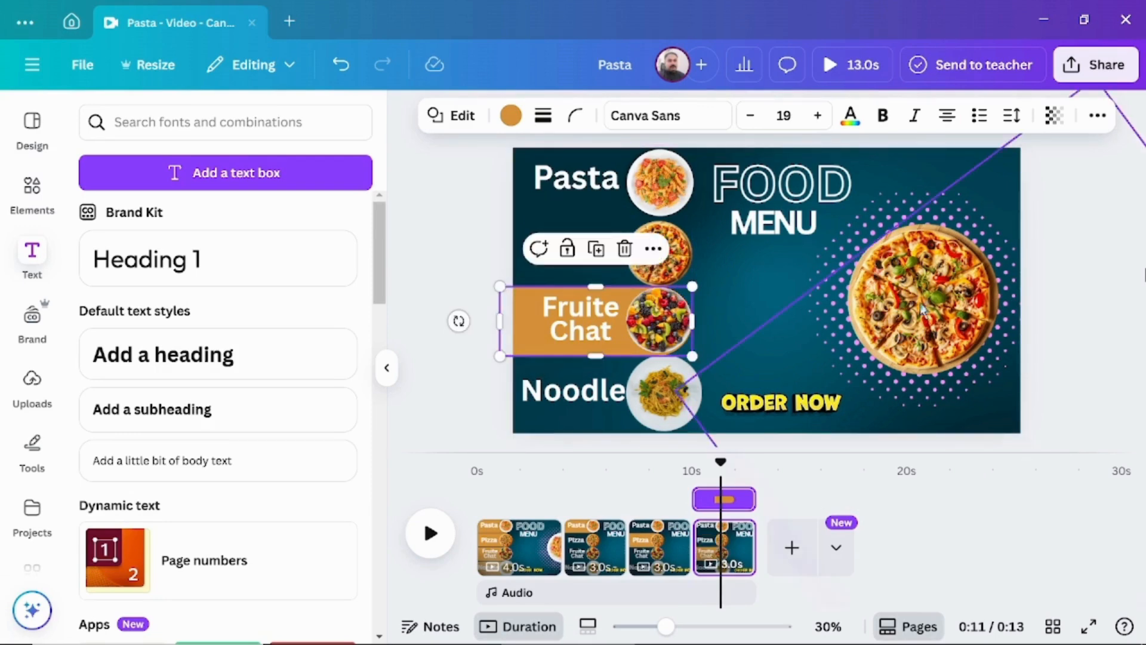
Rotate and reposition the large dish group so the fruit bowl sits over the dotted circle on the fourth page.
{"action": "left_click_drag", "start_coordinate": [932, 290], "coordinate": [729, 307]}
{"action": "left_click_drag", "start_coordinate": [1058, 250], "coordinate": [721, 388]}
{"action": "left_click_drag", "start_coordinate": [733, 340], "coordinate": [982, 270]}
{"action": "left_click_drag", "start_coordinate": [805, 217], "coordinate": [947, 295]}
{"action": "left_click_drag", "start_coordinate": [780, 272], "coordinate": [790, 289]}
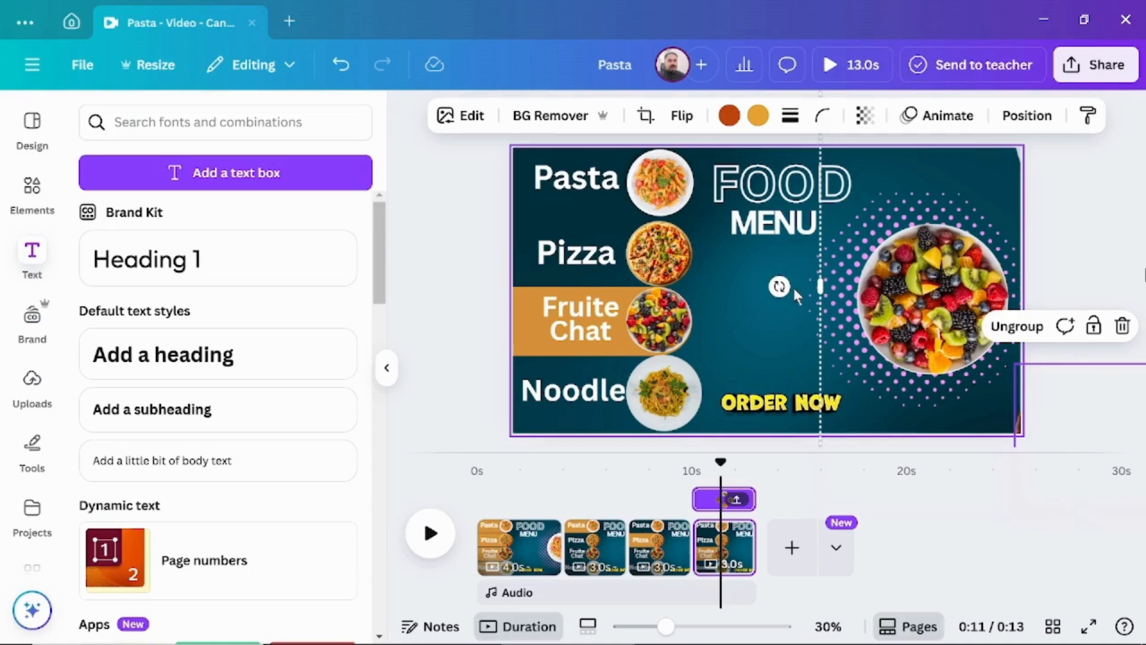
Duplicate the Fruite Chat page and move the orange banner behind Noodle on the copy.
{"action": "left_click", "coordinate": [732, 534]}
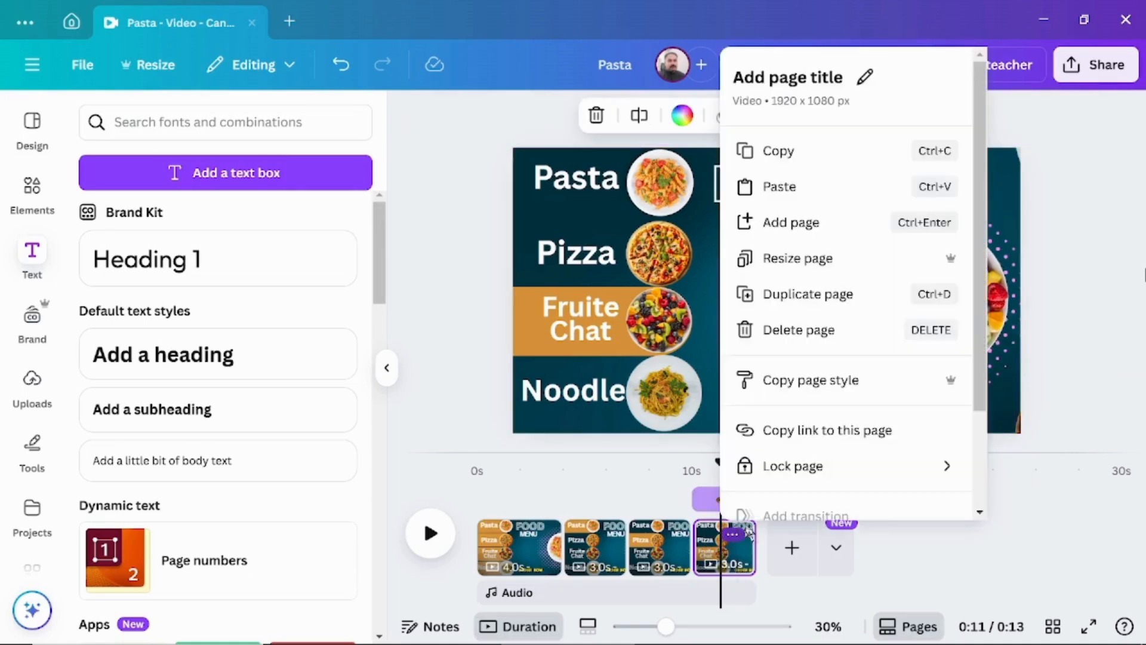
{"action": "left_click", "coordinate": [799, 295]}
{"action": "left_click", "coordinate": [782, 540]}
{"action": "left_click", "coordinate": [535, 349]}
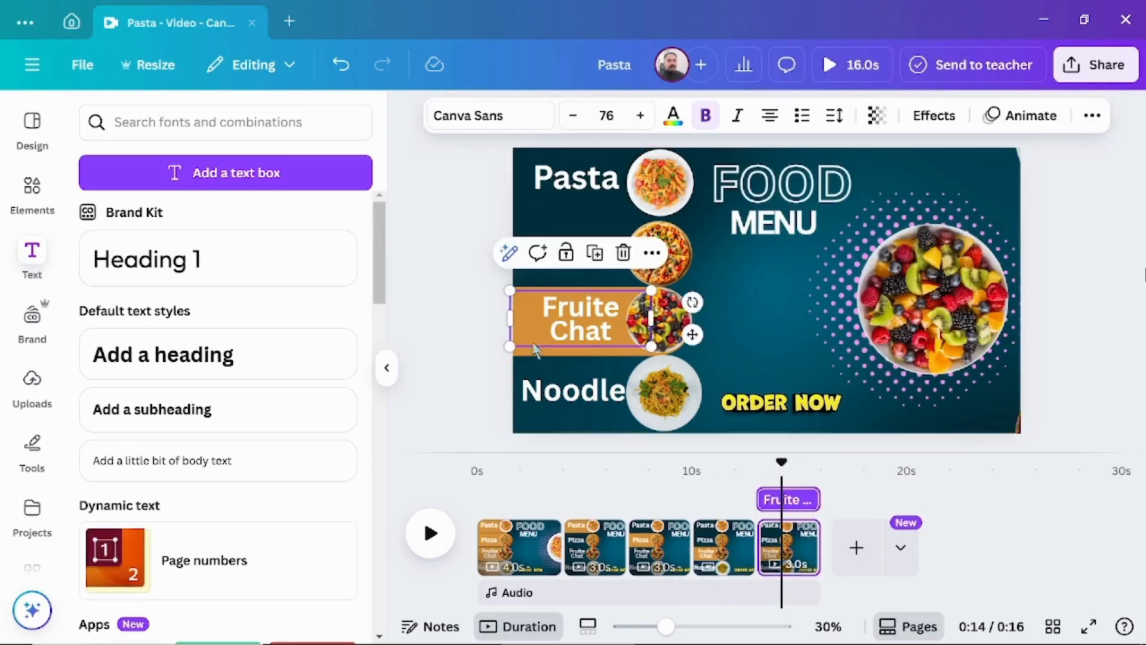
{"action": "left_click", "coordinate": [534, 353]}
{"action": "left_click_drag", "start_coordinate": [536, 351], "coordinate": [556, 419]}
{"action": "left_click", "coordinate": [472, 378]}
Rotate and reposition the large dish group so the noodle plate sits over the dotted circle, and play the video from the start.
{"action": "left_click", "coordinate": [866, 313]}
{"action": "left_click_drag", "start_coordinate": [784, 319], "coordinate": [1087, 596]}
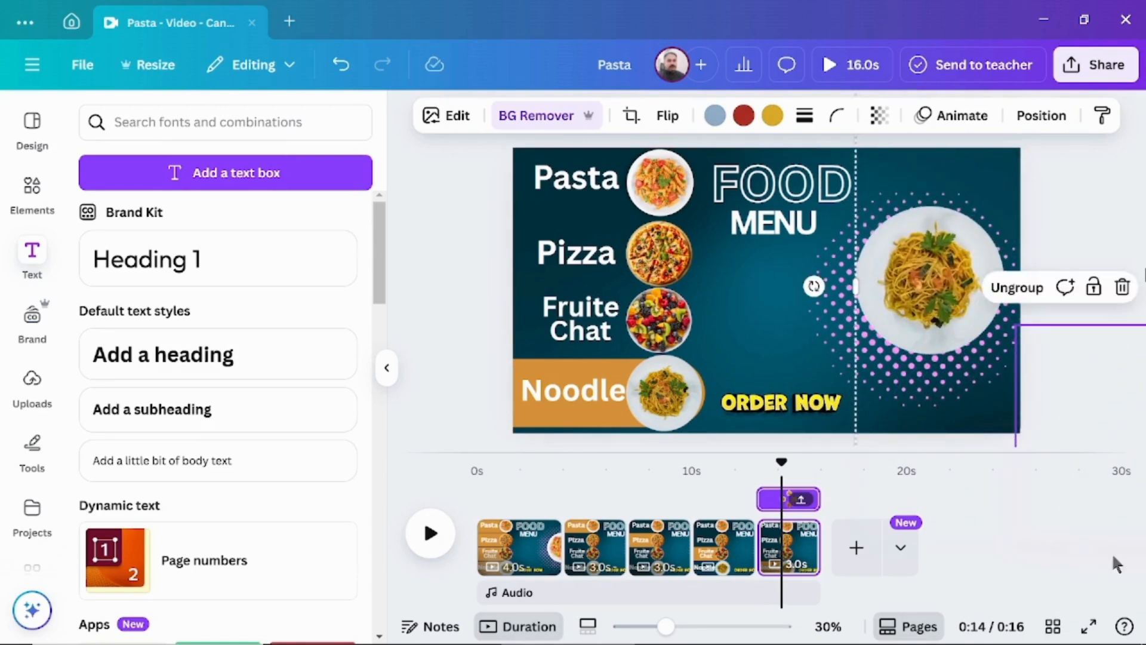
{"action": "left_click_drag", "start_coordinate": [943, 294], "coordinate": [944, 306]}
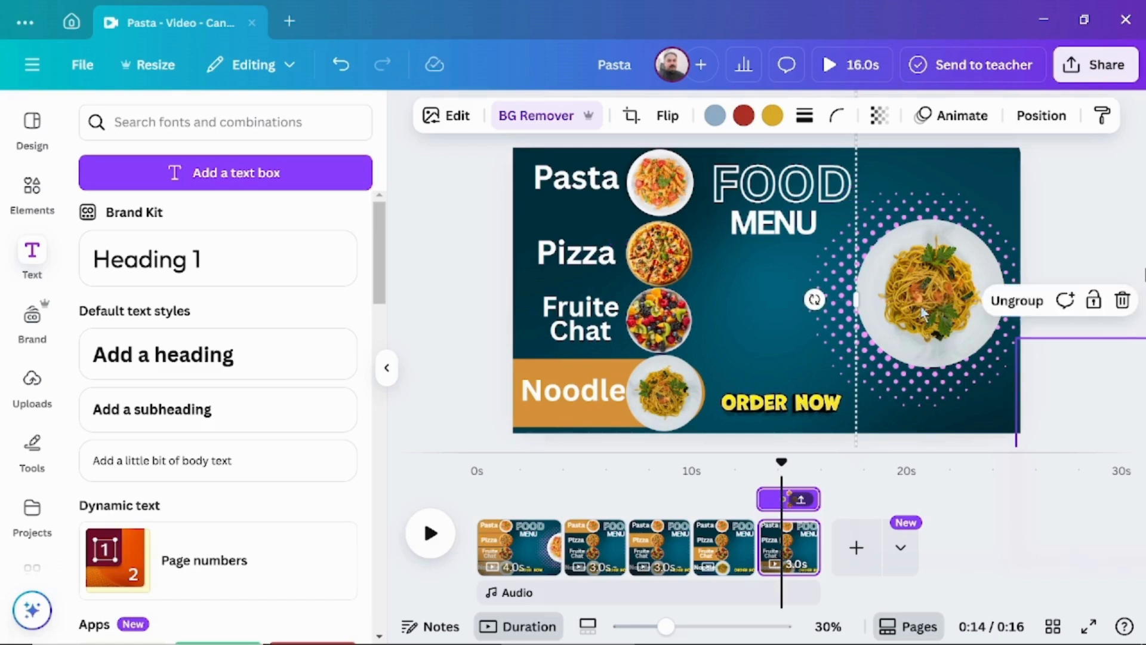
{"action": "left_click", "coordinate": [457, 465]}
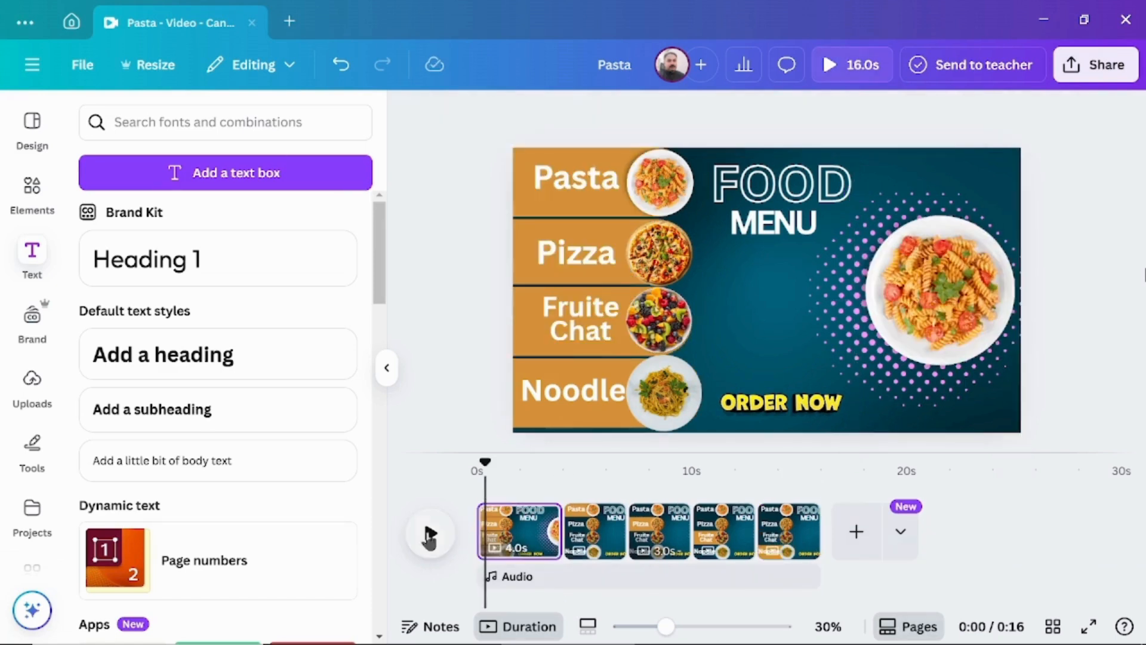
{"action": "left_click", "coordinate": [430, 533]}
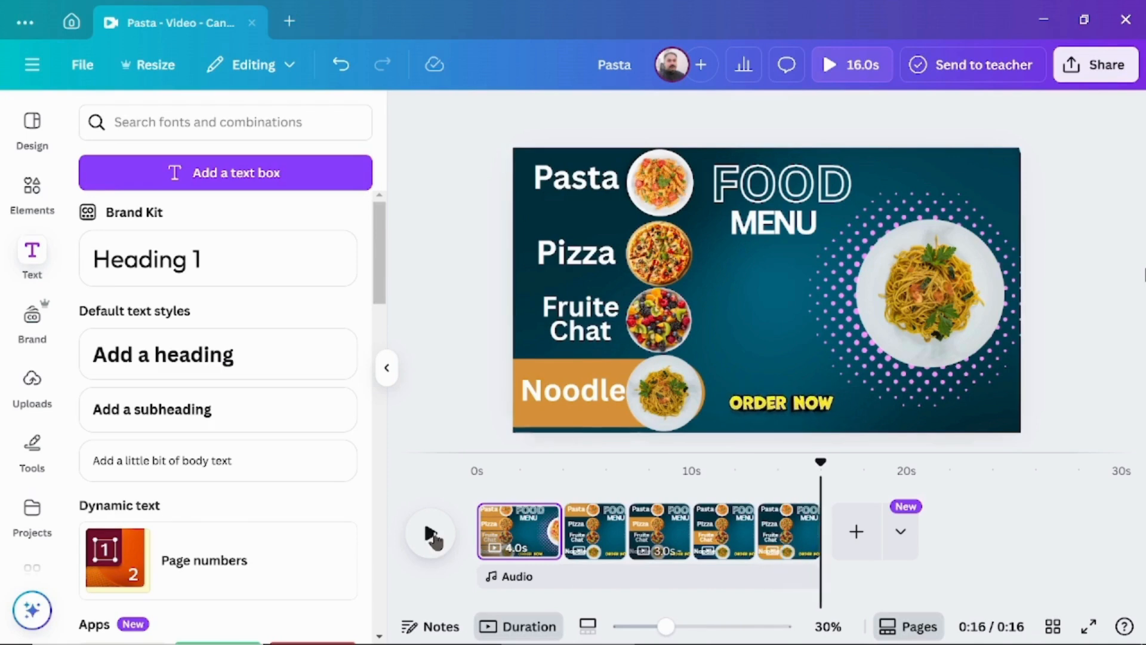
Add a 0.5-second Match & Move transition between each pair of neighbouring pages, across all five pages.
{"action": "left_click", "coordinate": [563, 532]}
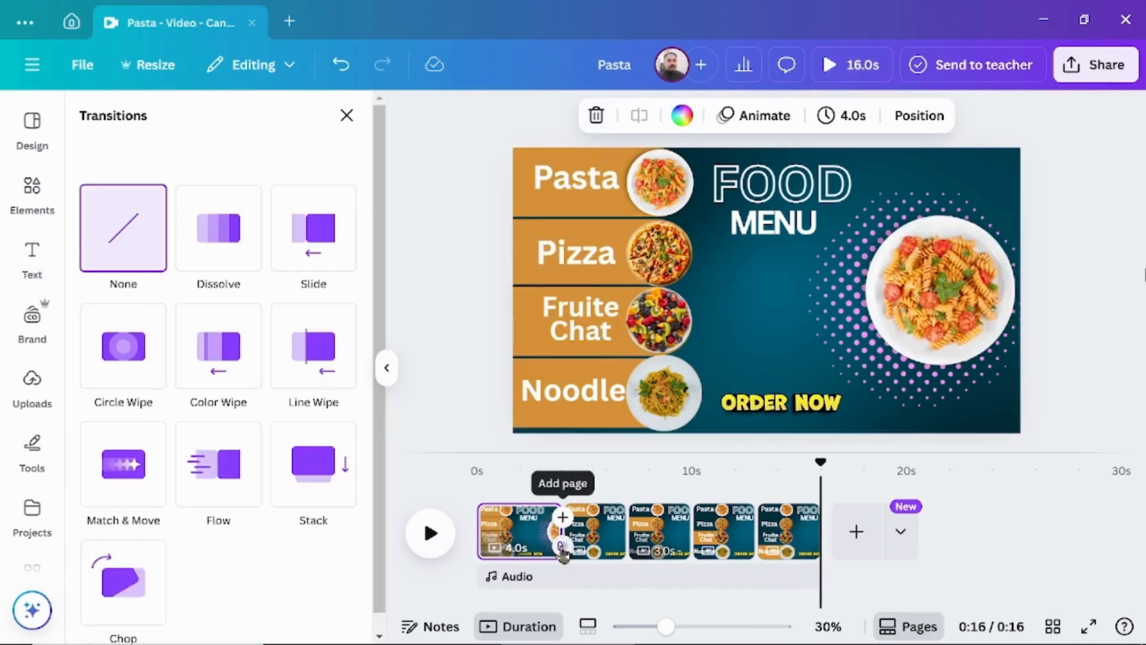
{"action": "left_click", "coordinate": [132, 477]}
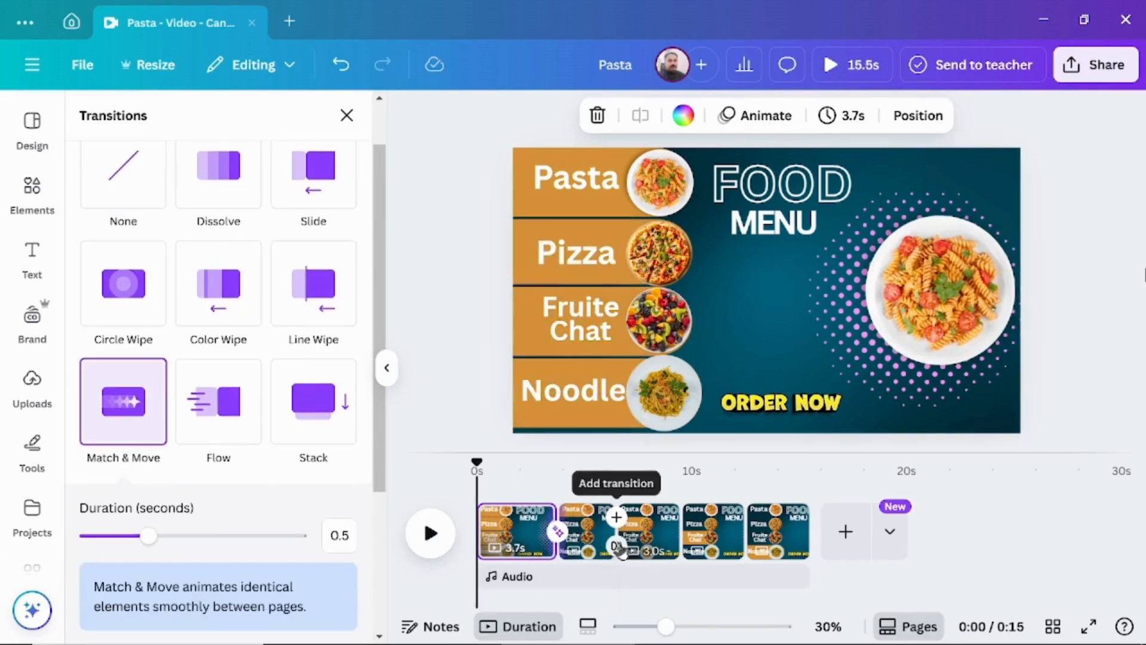
{"action": "left_click", "coordinate": [617, 544]}
{"action": "left_click", "coordinate": [137, 413]}
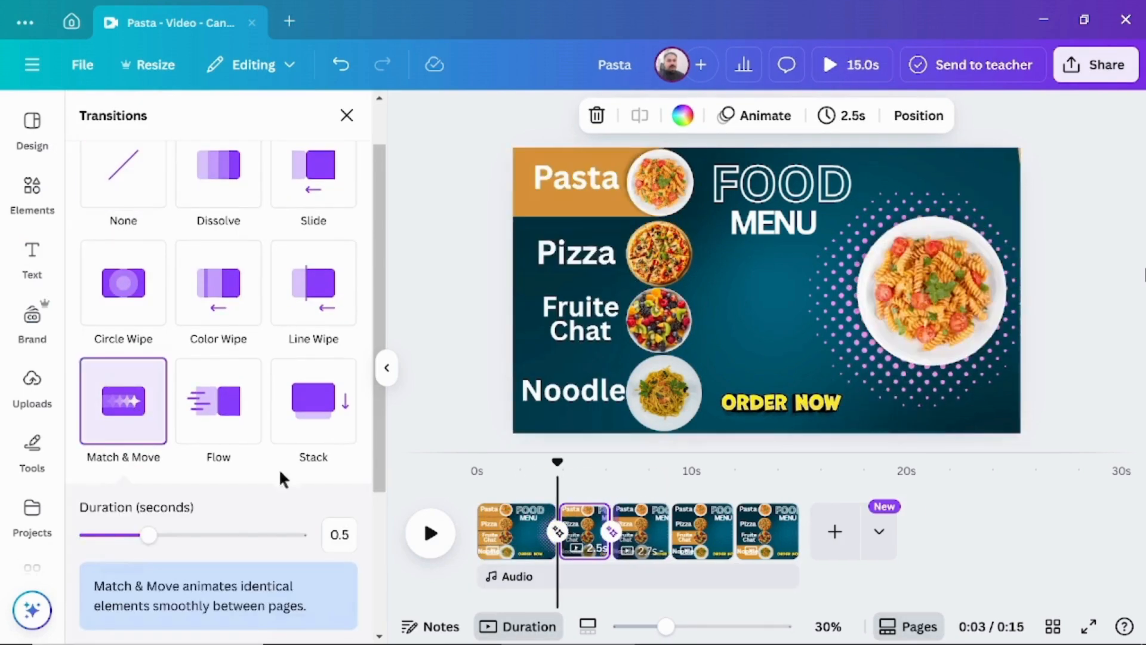
{"action": "left_click", "coordinate": [671, 546]}
{"action": "left_click", "coordinate": [122, 402]}
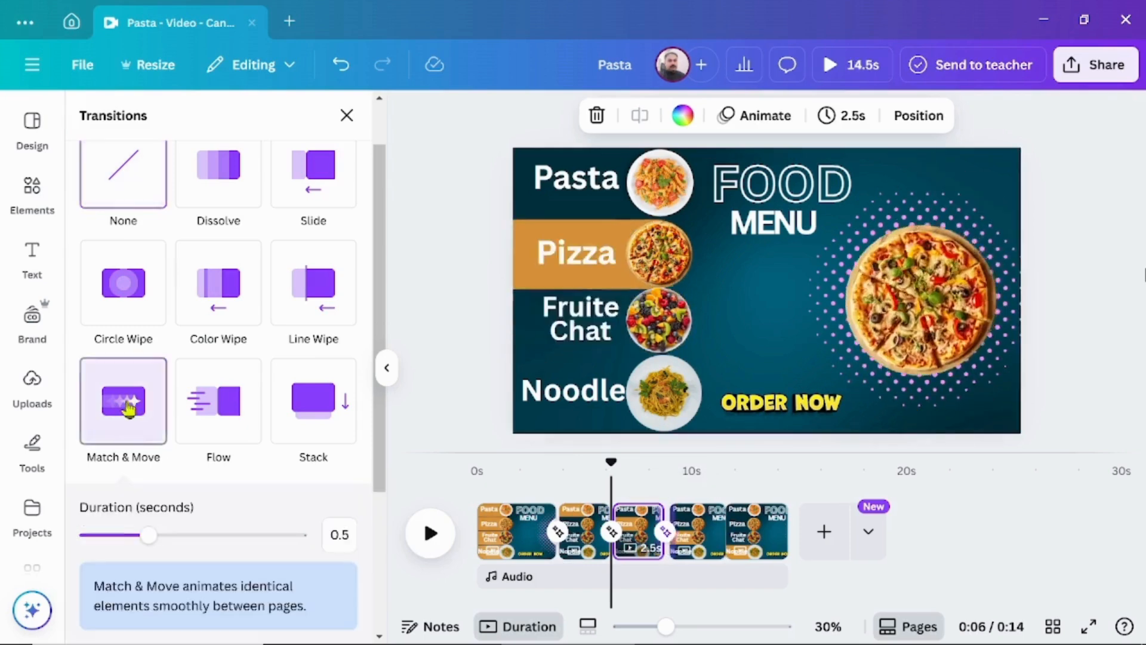
{"action": "left_click", "coordinate": [730, 547]}
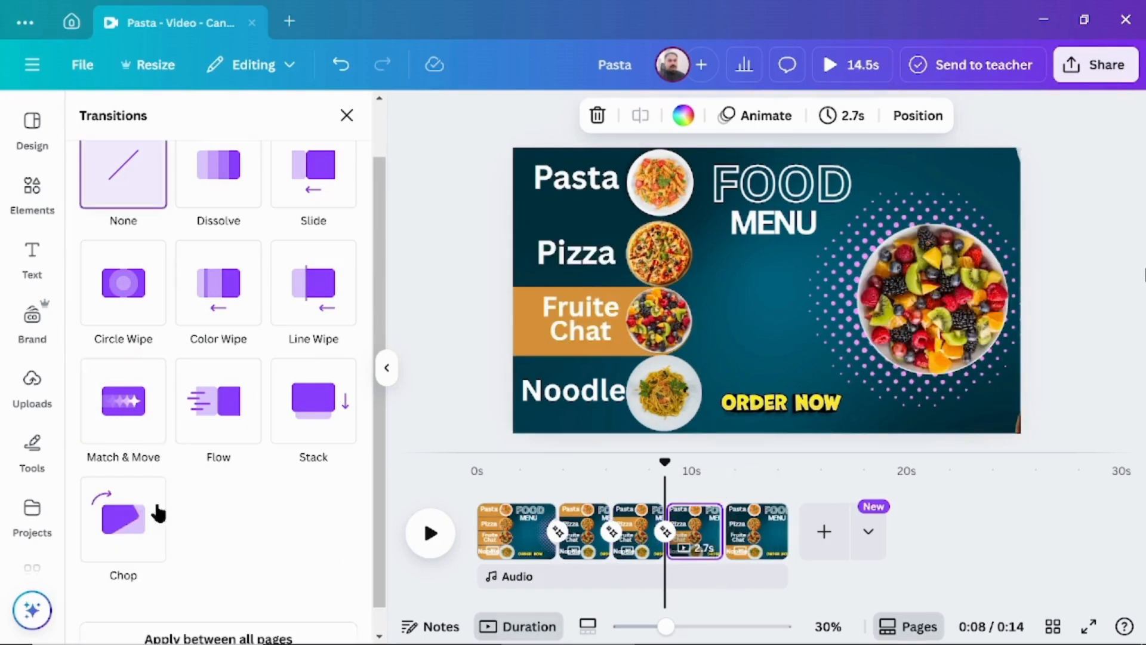
{"action": "left_click", "coordinate": [132, 407]}
Play the whole video from the start to check the Match & Move transitions.
{"action": "left_click_drag", "start_coordinate": [665, 465], "coordinate": [494, 463]}
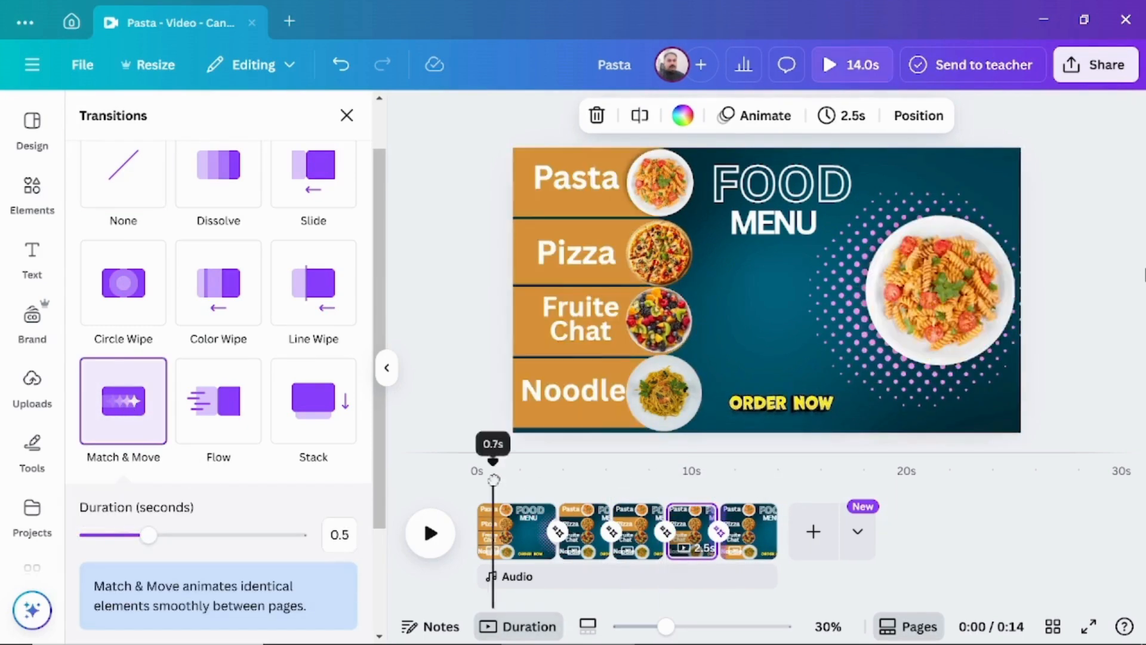
{"action": "left_click", "coordinate": [430, 533]}
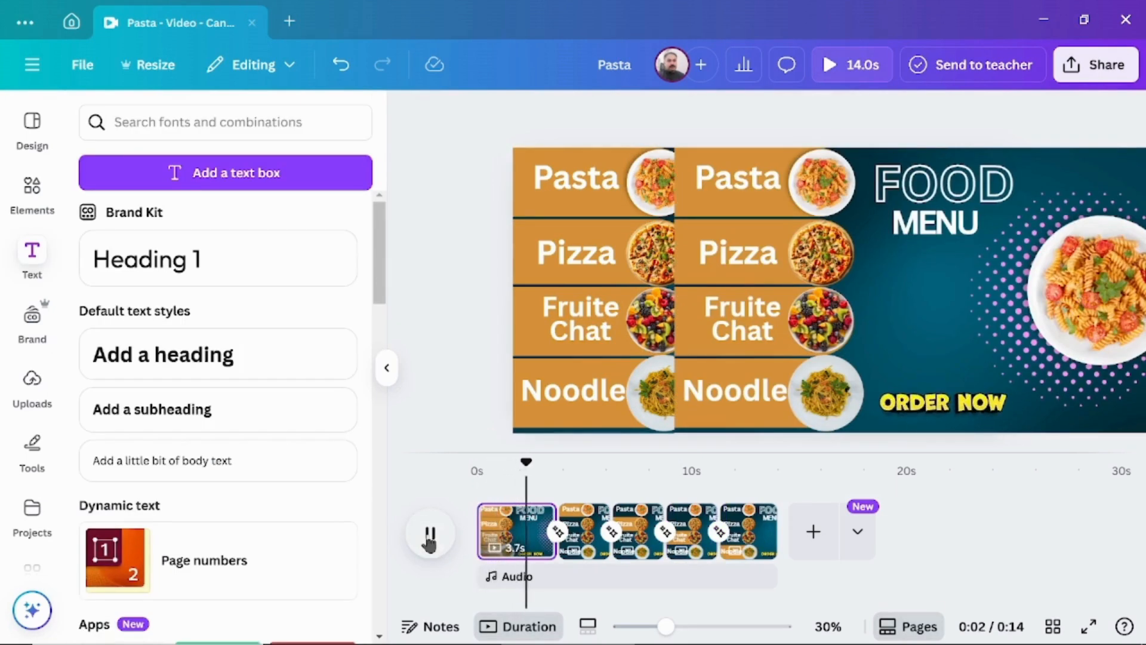
{"action": "left_click", "coordinate": [430, 533]}
{"action": "left_click_drag", "start_coordinate": [533, 464], "coordinate": [432, 486]}
{"action": "left_click", "coordinate": [430, 538]}
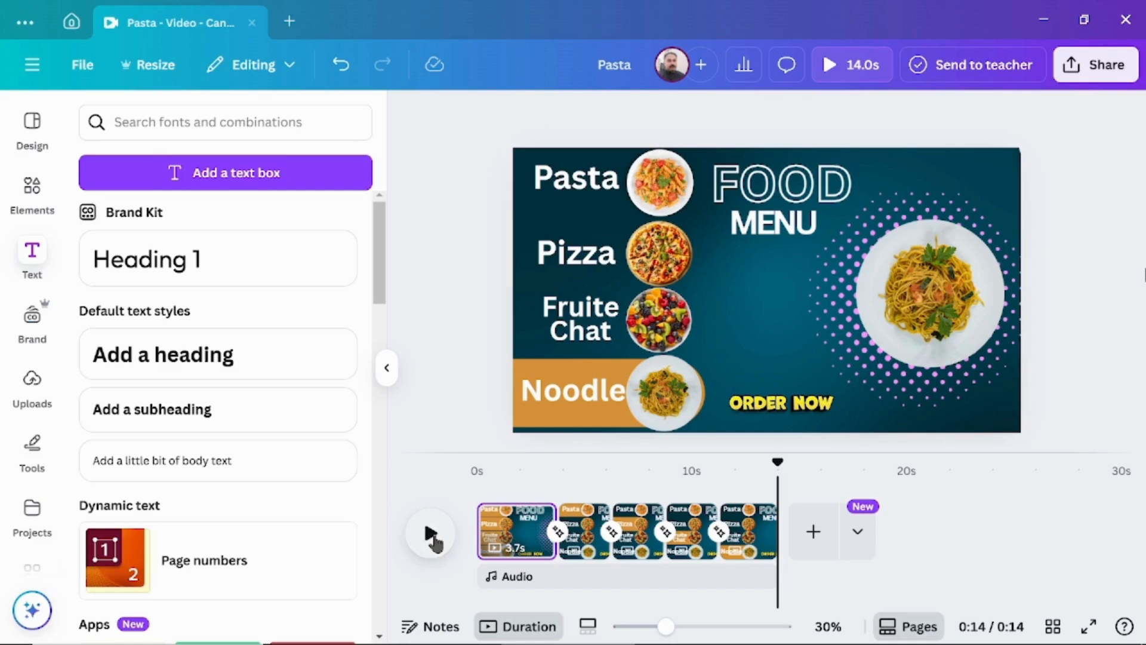
Download pages 1–5 as an MP4 video in 1080p quality.
{"action": "left_click", "coordinate": [1102, 67]}
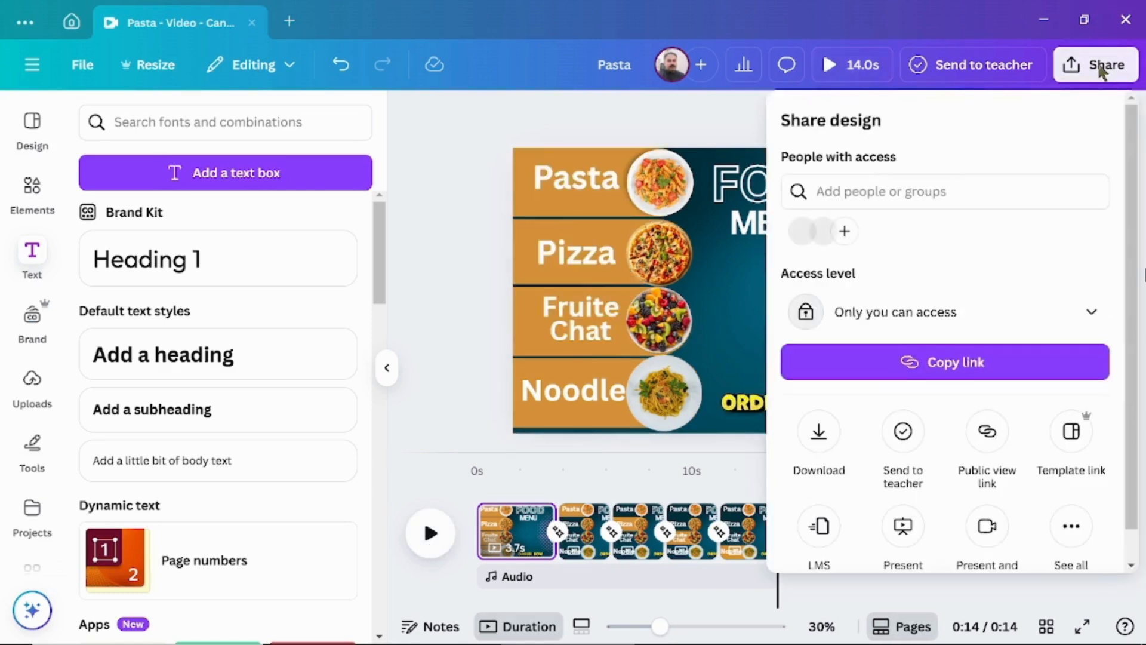
{"action": "left_click", "coordinate": [819, 439]}
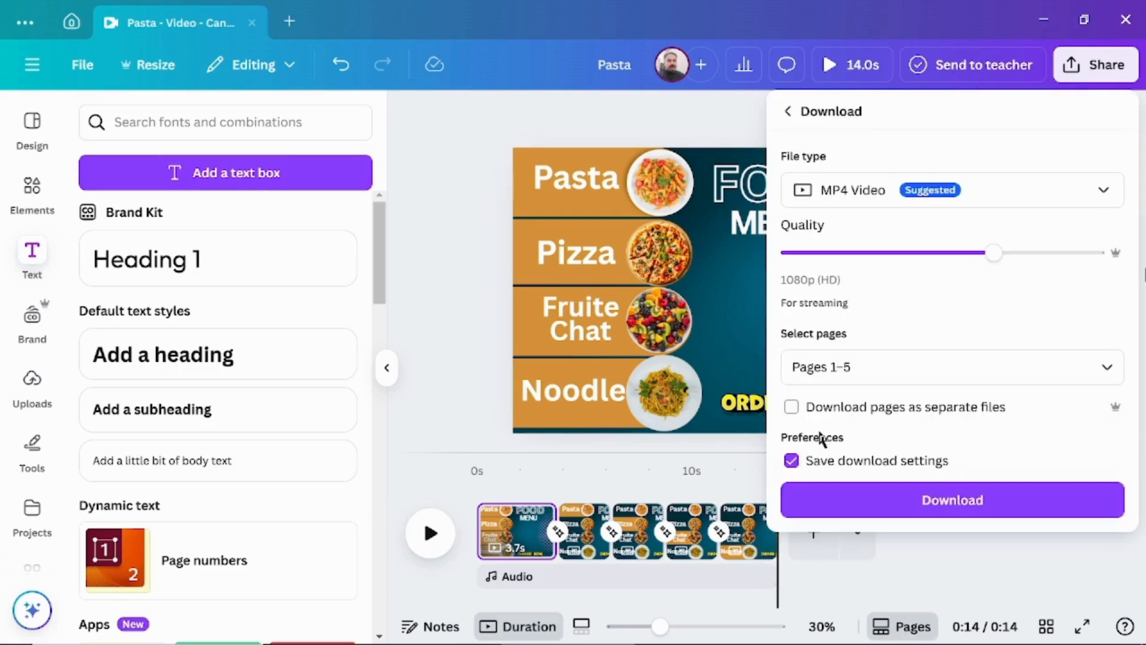
{"action": "left_click", "coordinate": [913, 506]}
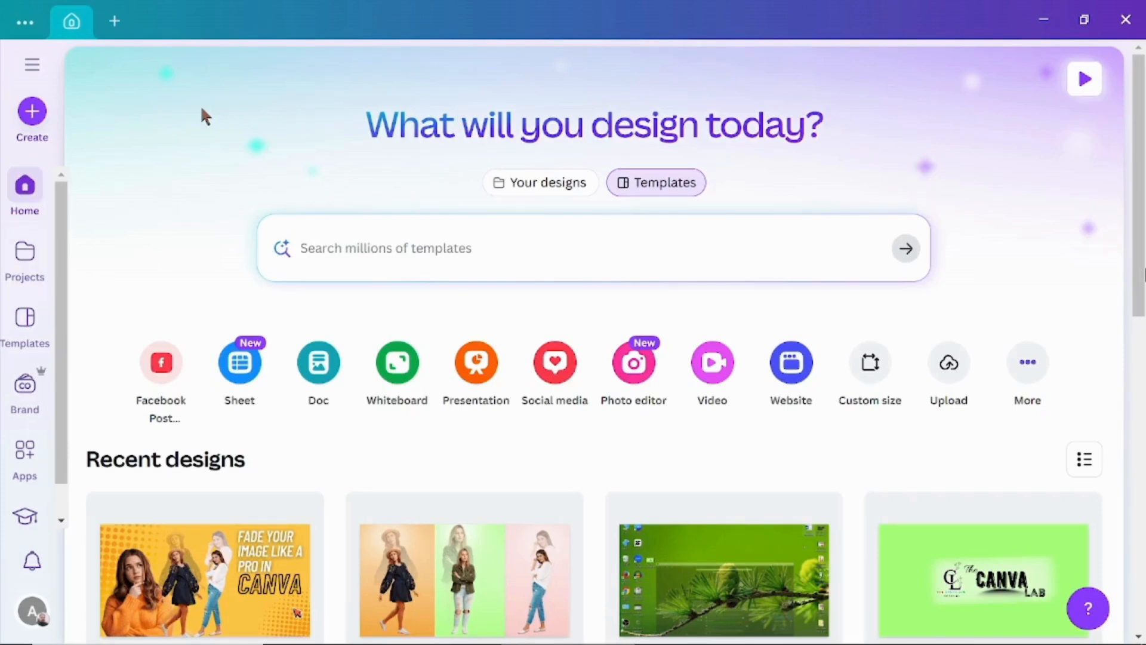
Create a new video design, search the elements for "background" and set the dark teal gradient graphic as the page background.
{"action": "left_click", "coordinate": [715, 385]}
{"action": "left_click", "coordinate": [430, 310]}
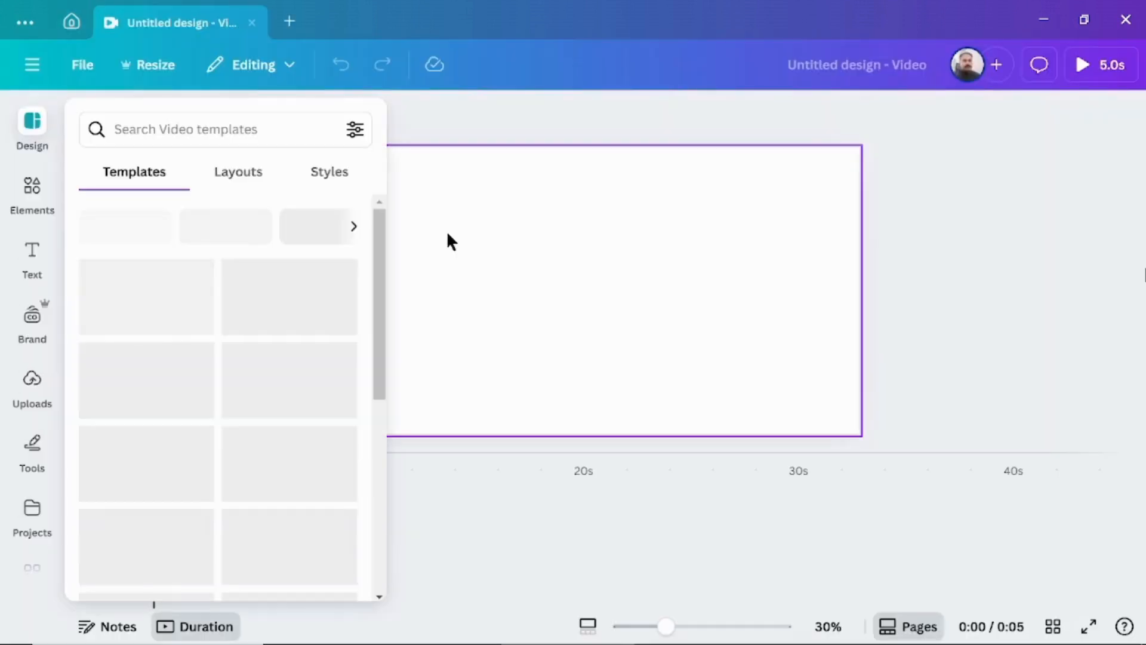
{"action": "left_click", "coordinate": [32, 192]}
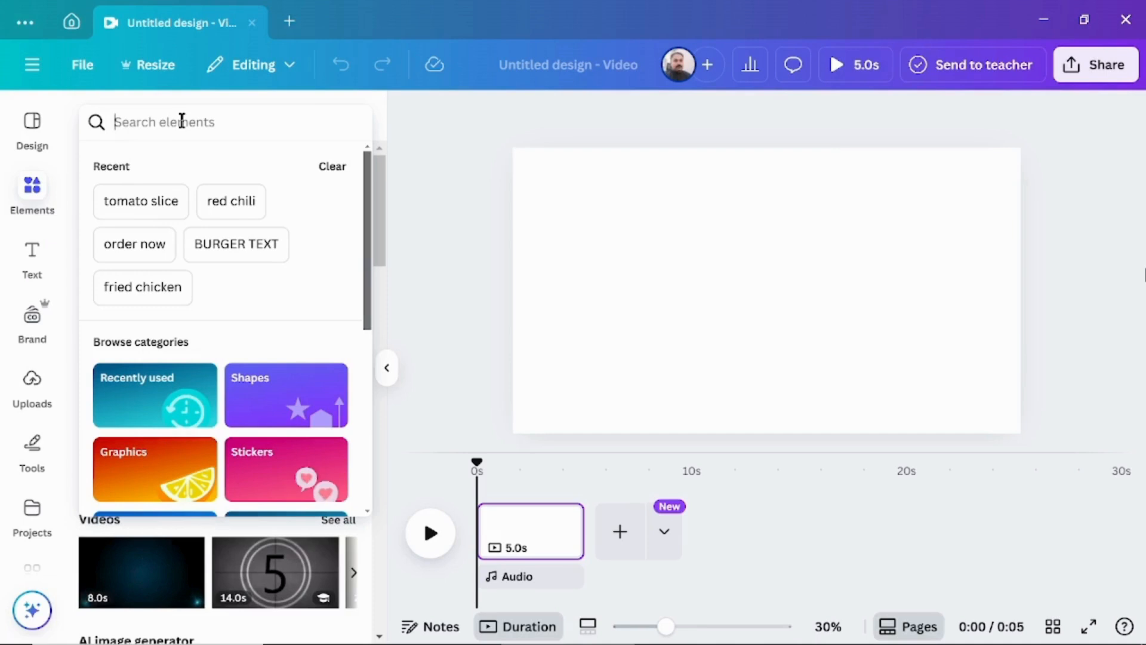
{"action": "type", "text": "back"}
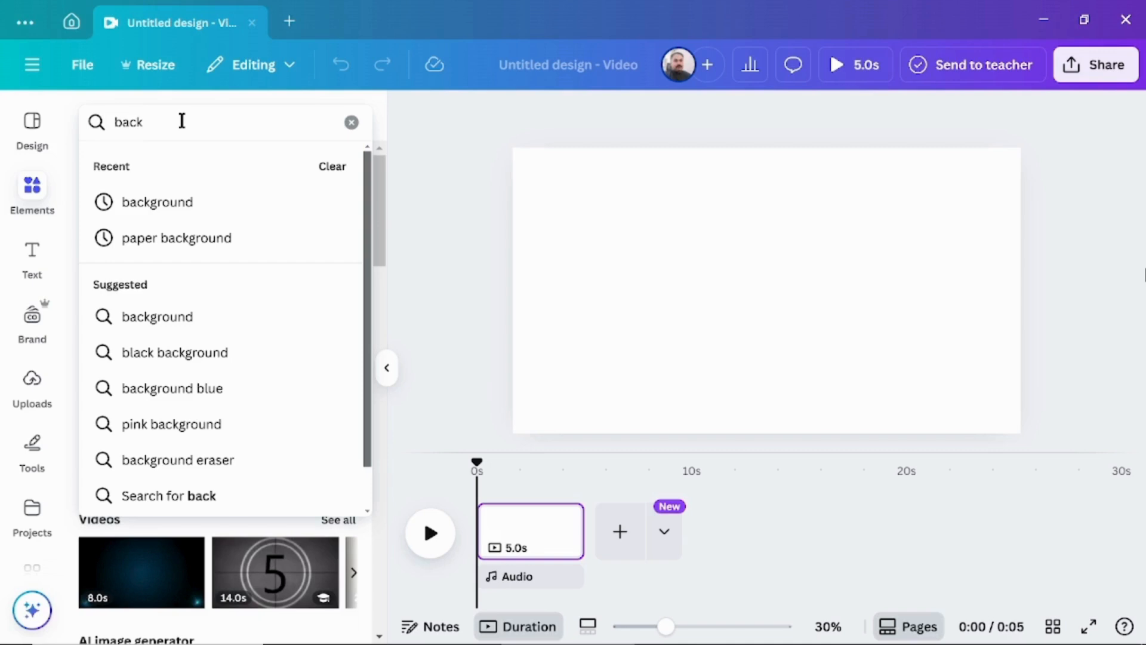
{"action": "left_click", "coordinate": [132, 203]}
{"action": "left_click", "coordinate": [138, 421]}
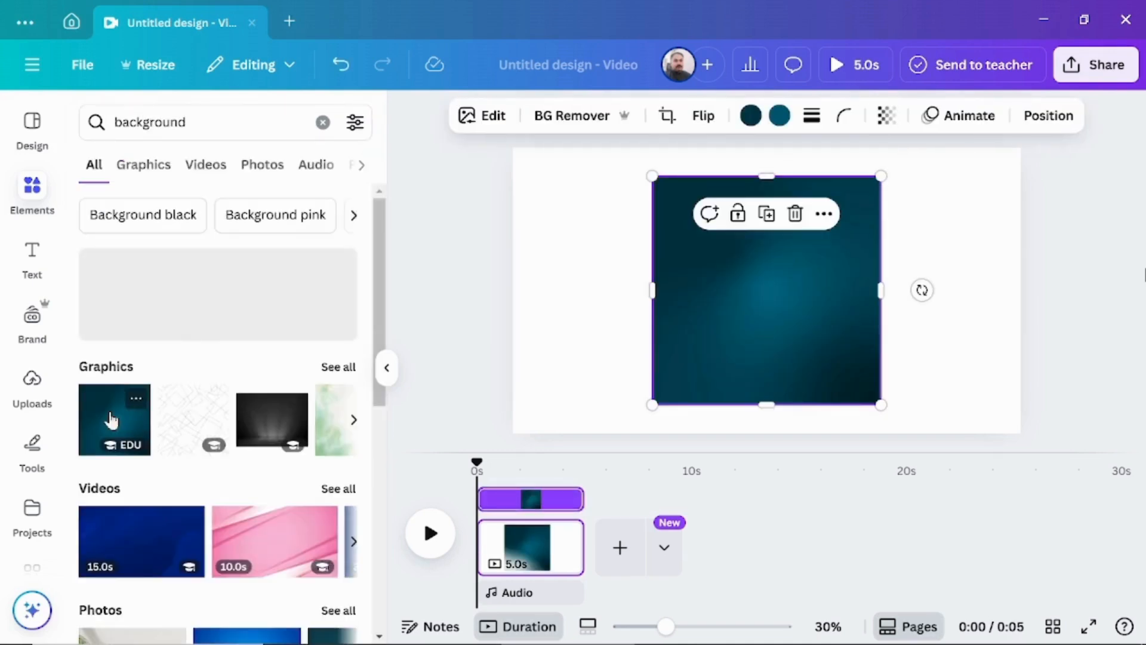
{"action": "right_click", "coordinate": [766, 326]}
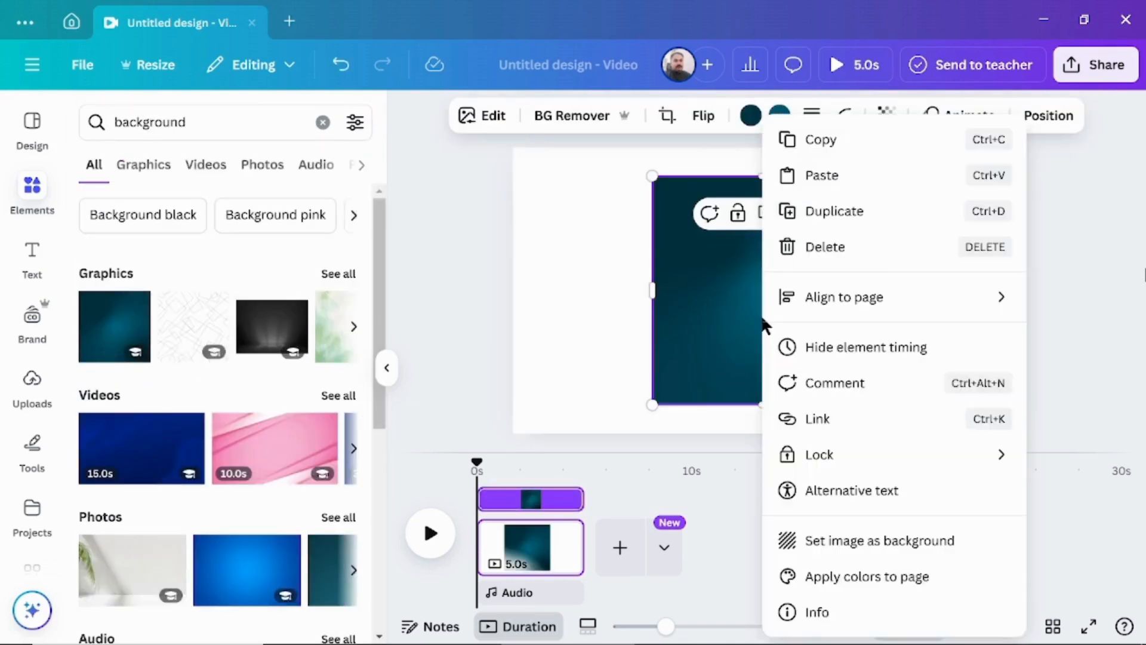
{"action": "left_click", "coordinate": [860, 544]}
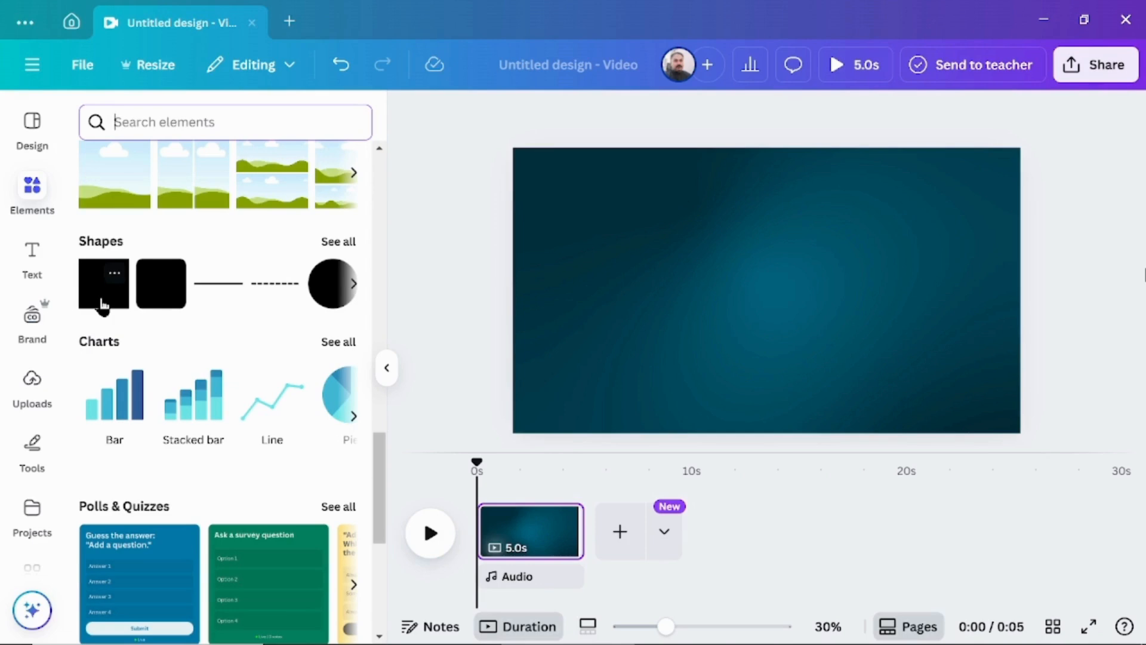
Add a square shape to the page and fill it with the solid orange default colour.
{"action": "left_click", "coordinate": [102, 303]}
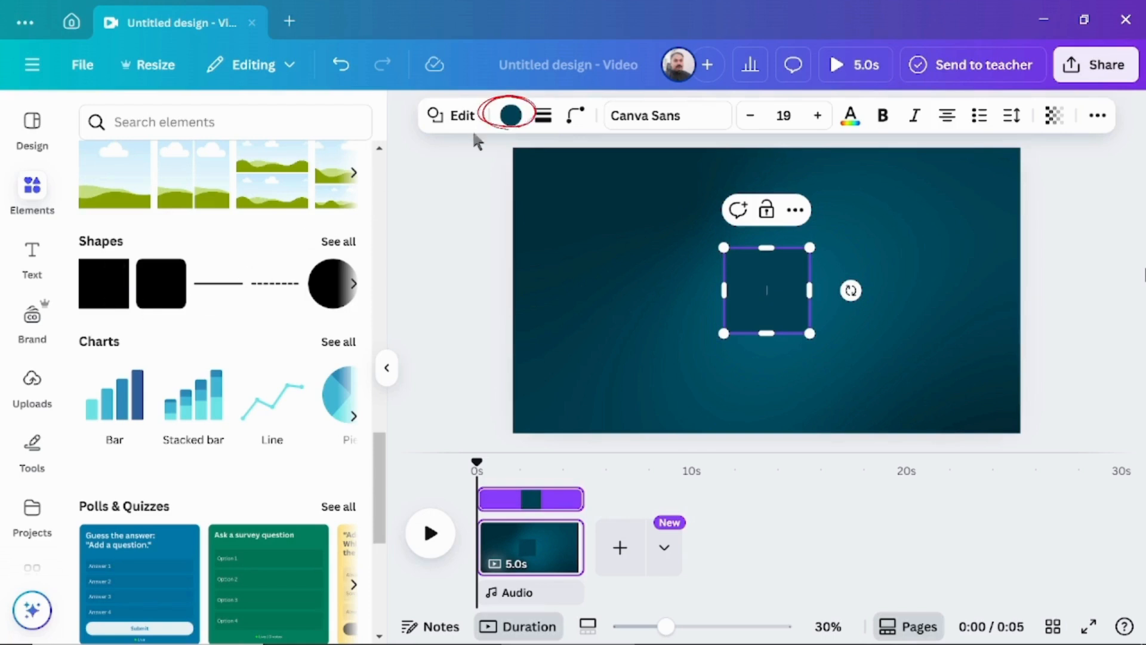
{"action": "left_click", "coordinate": [511, 119]}
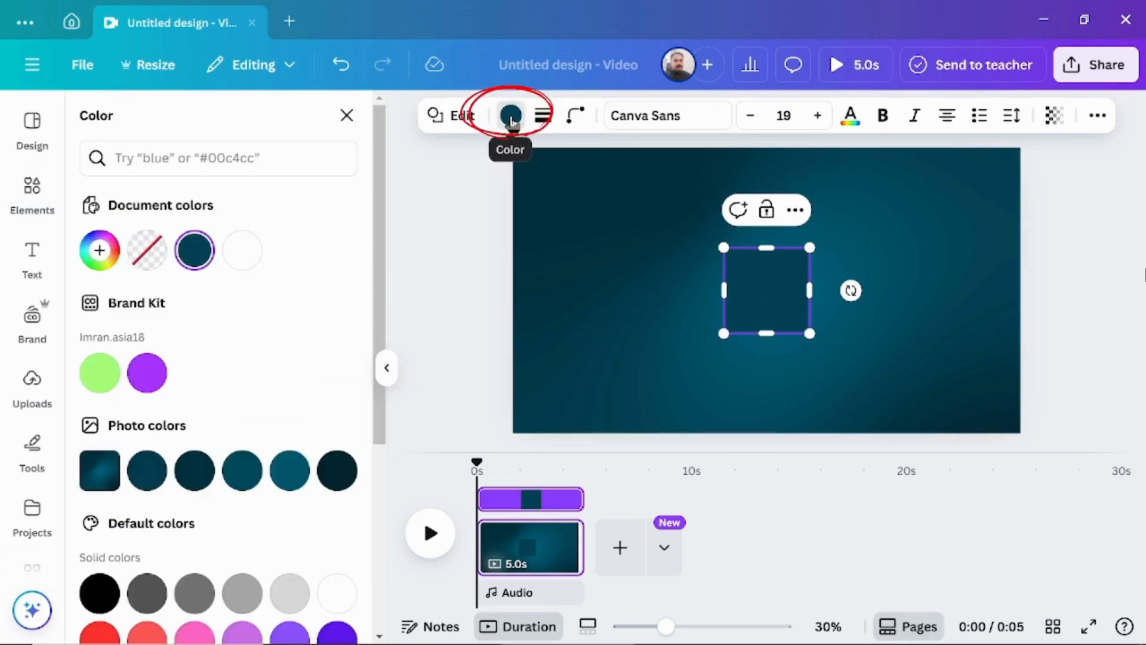
{"action": "scroll", "coordinate": [332, 368], "scroll_direction": "down", "scroll_amount": 5}
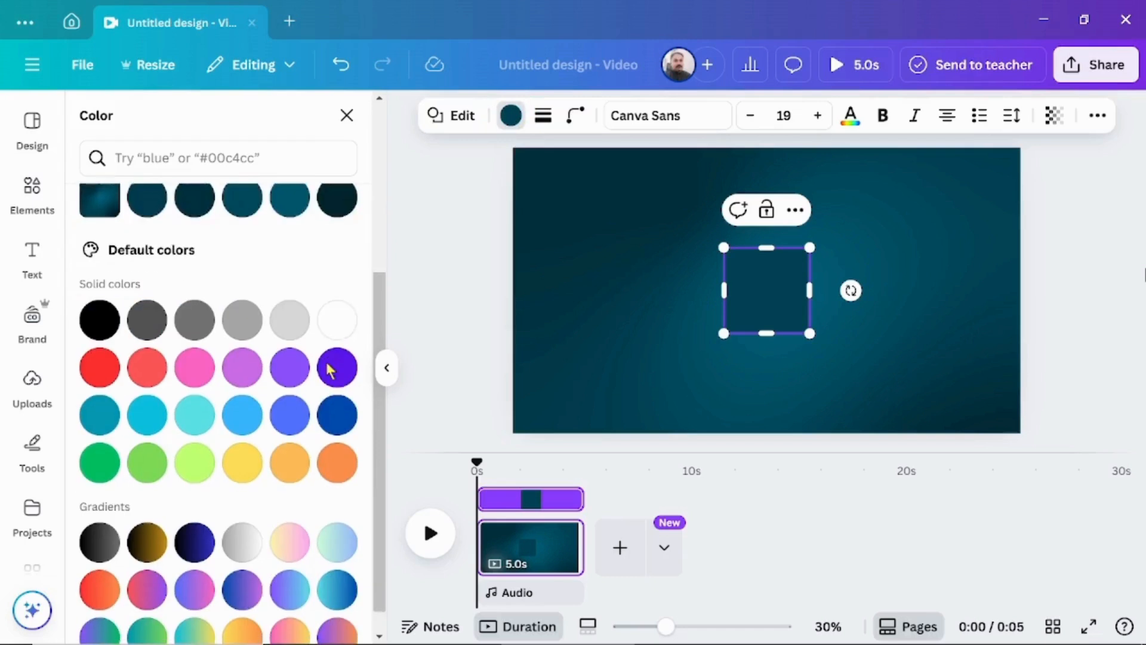
{"action": "left_click", "coordinate": [338, 441]}
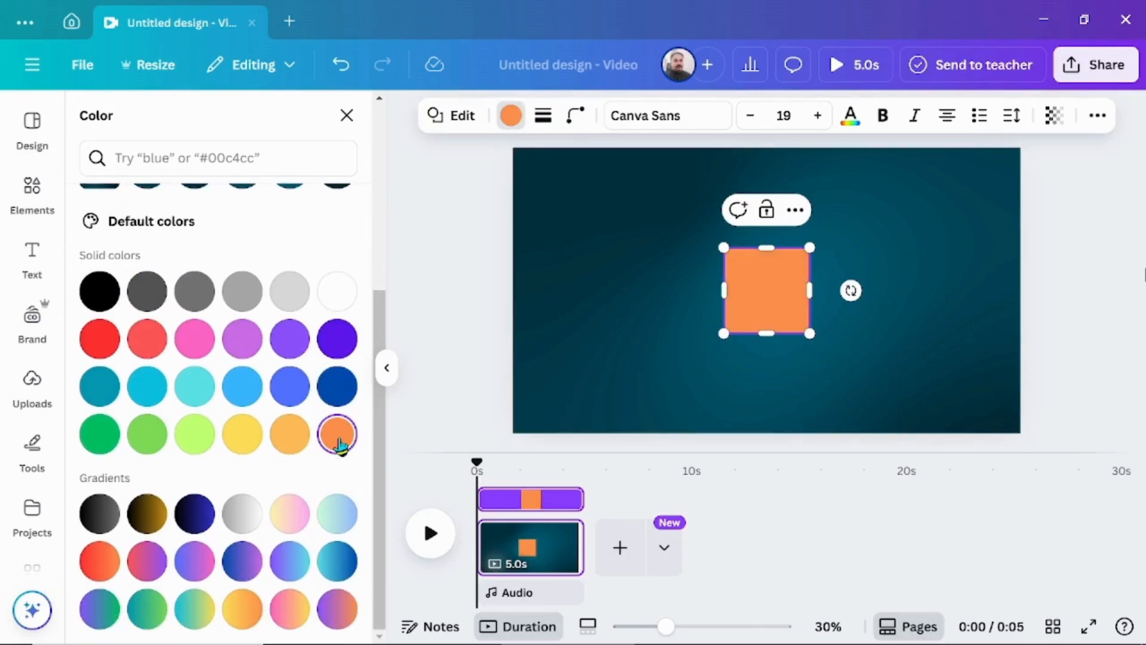
Stretch the orange square into a centred panel covering the page's full height and about half its width.
{"action": "left_click_drag", "start_coordinate": [724, 290], "coordinate": [643, 290]}
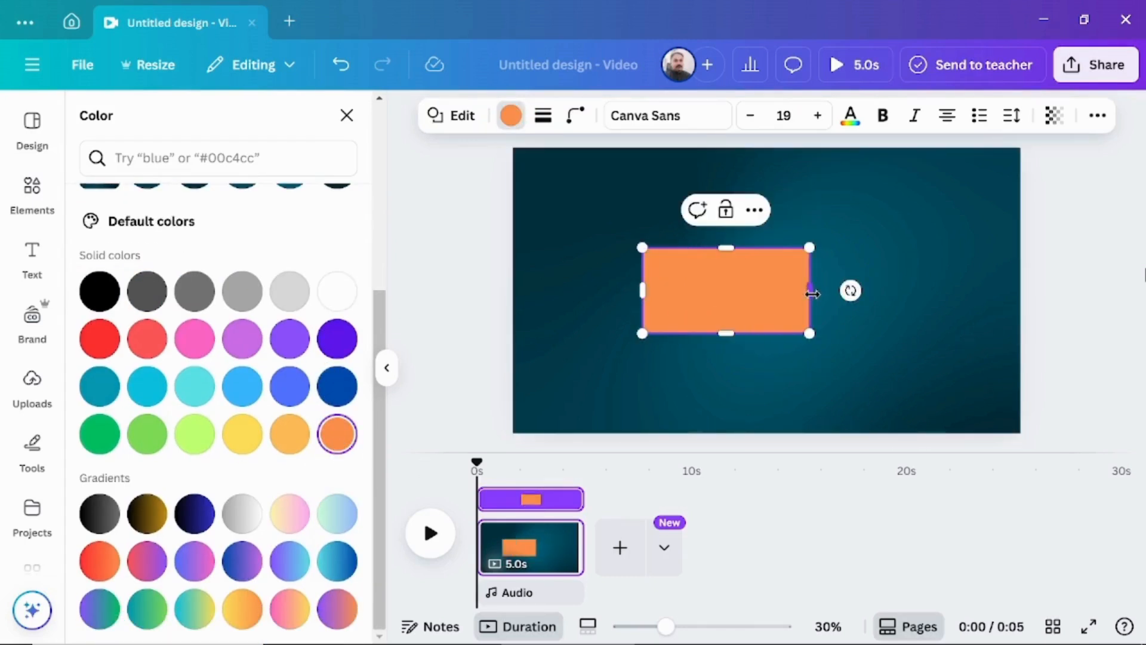
{"action": "left_click_drag", "start_coordinate": [810, 290], "coordinate": [894, 290]}
{"action": "left_click_drag", "start_coordinate": [768, 248], "coordinate": [768, 148]}
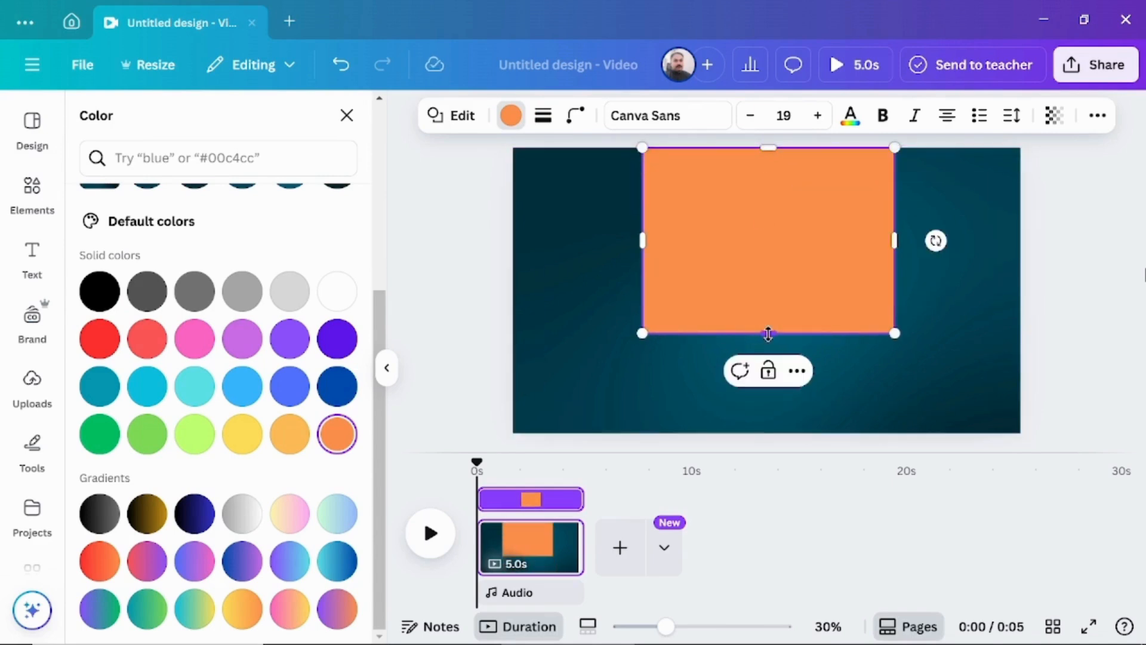
{"action": "left_click_drag", "start_coordinate": [769, 333], "coordinate": [776, 436]}
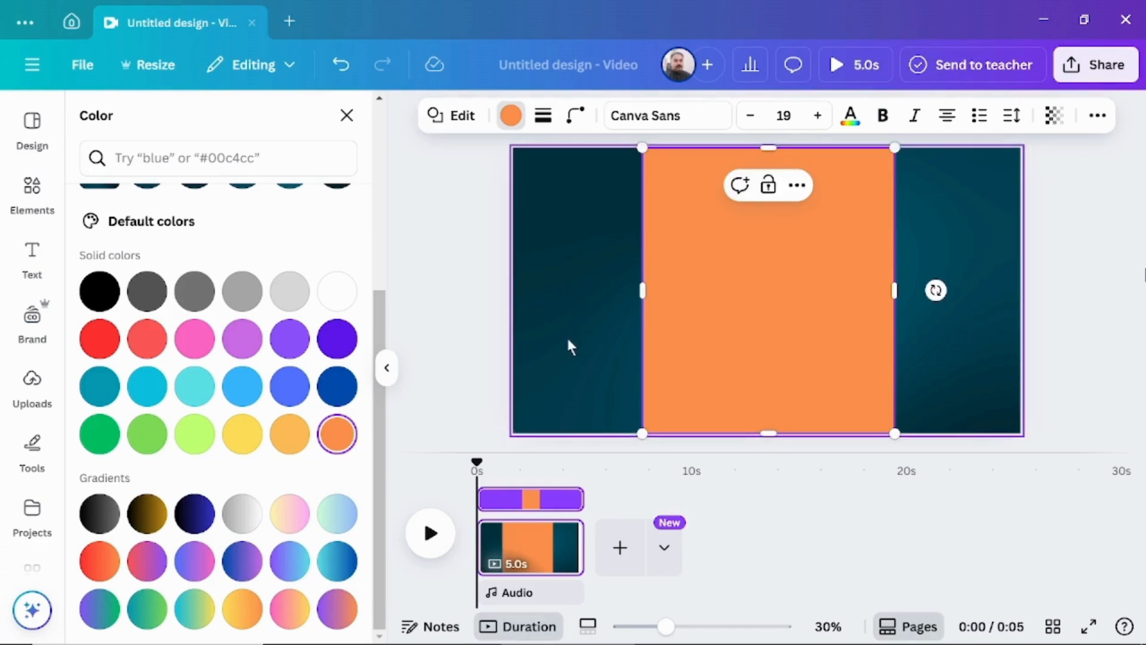
{"action": "left_click", "coordinate": [418, 352]}
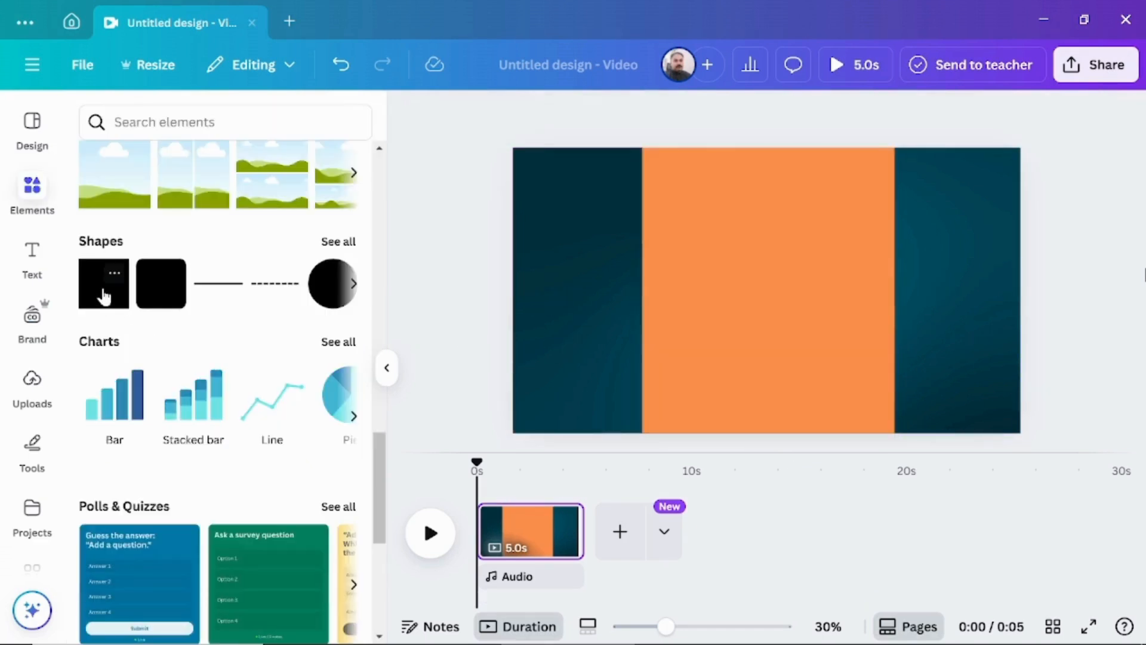
Add a second square shape over the orange panel and fill it with bright red (#ff3131).
{"action": "left_click", "coordinate": [104, 295]}
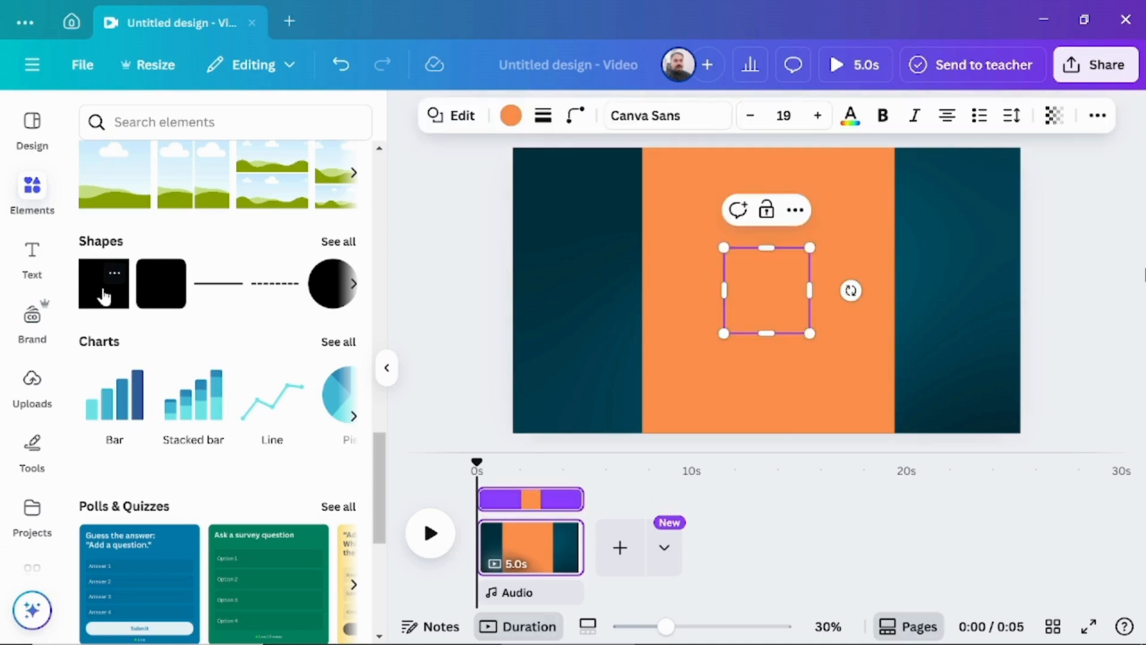
{"action": "left_click", "coordinate": [511, 115]}
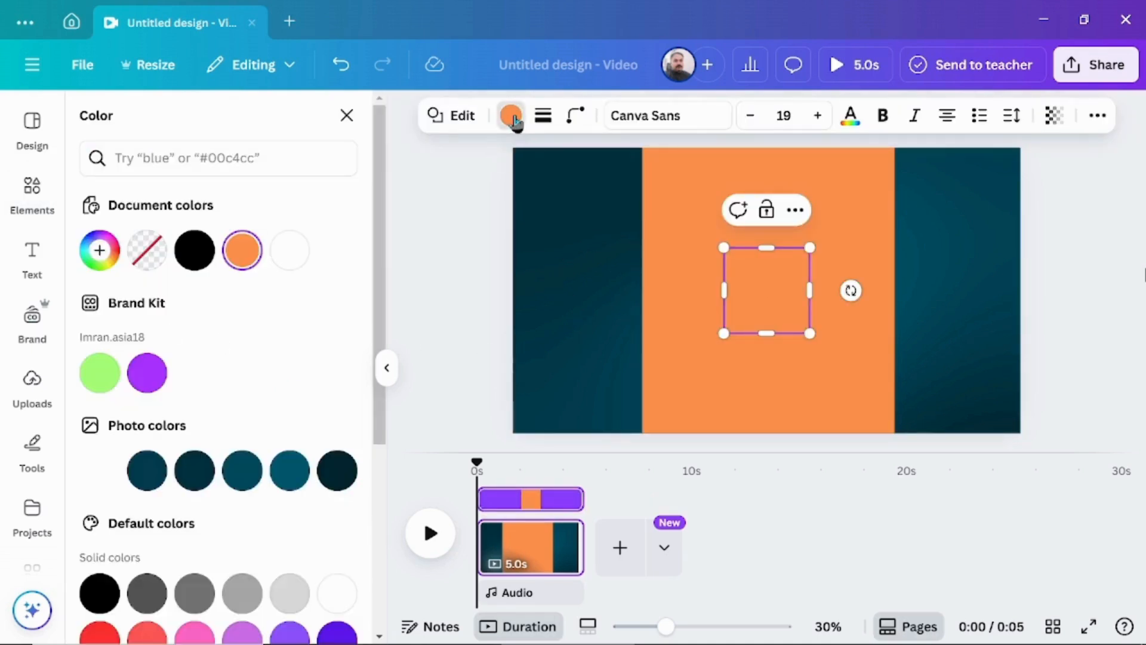
{"action": "scroll", "coordinate": [332, 412], "scroll_direction": "down", "scroll_amount": 5}
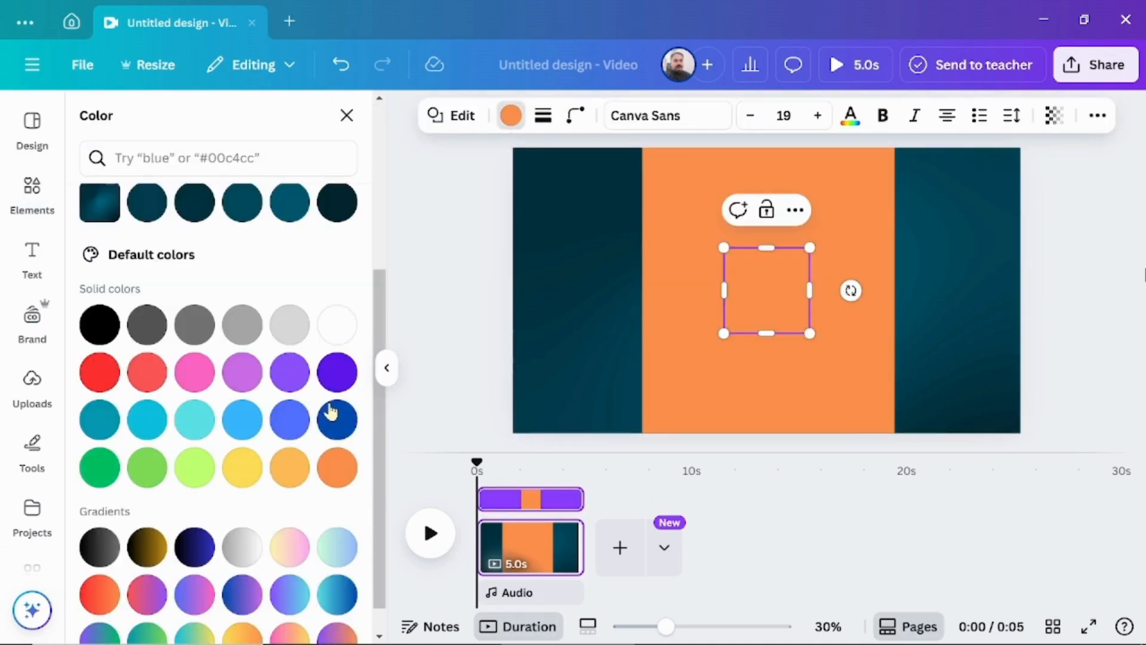
{"action": "left_click", "coordinate": [101, 371]}
Stretch the red square into a vertical strip from the page's top edge to about three quarters of its height.
{"action": "left_click_drag", "start_coordinate": [769, 249], "coordinate": [768, 148]}
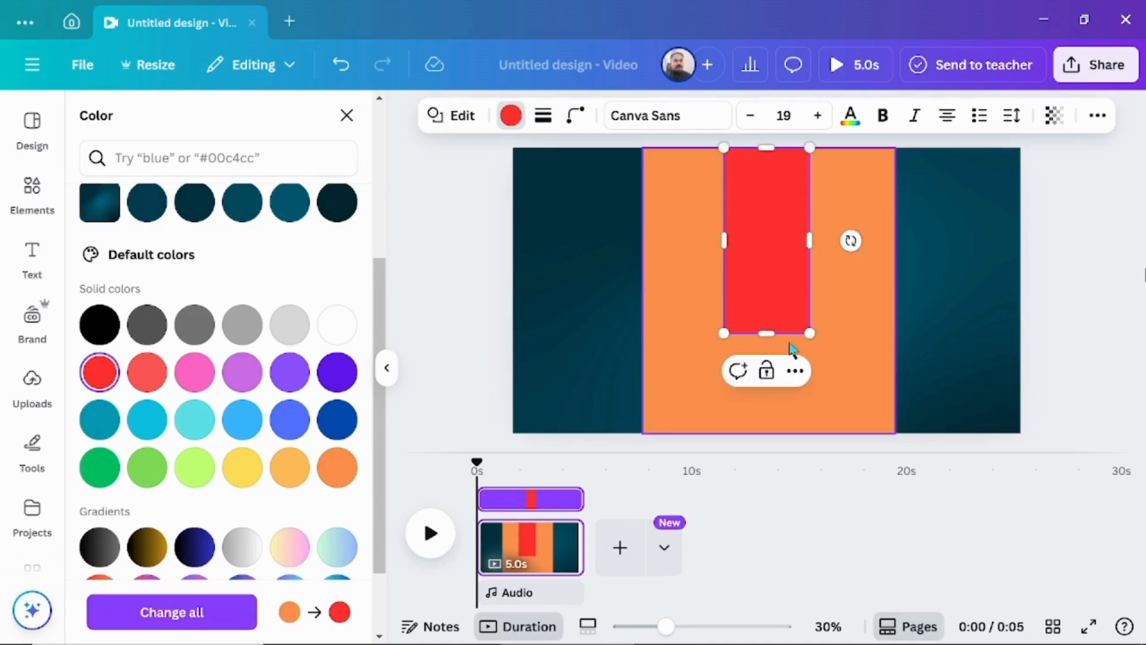
{"action": "left_click_drag", "start_coordinate": [767, 333], "coordinate": [774, 369]}
{"action": "left_click", "coordinate": [1081, 291]}
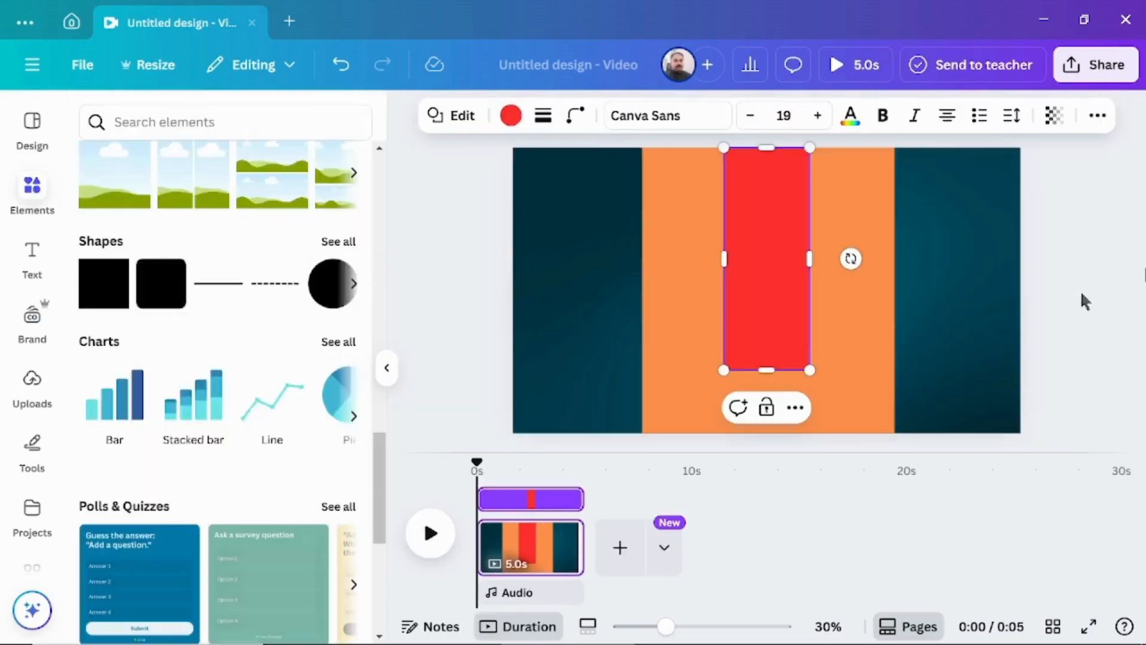
Search the elements for "light" and add a soft white round glow graphic to the page.
{"action": "left_click", "coordinate": [176, 118]}
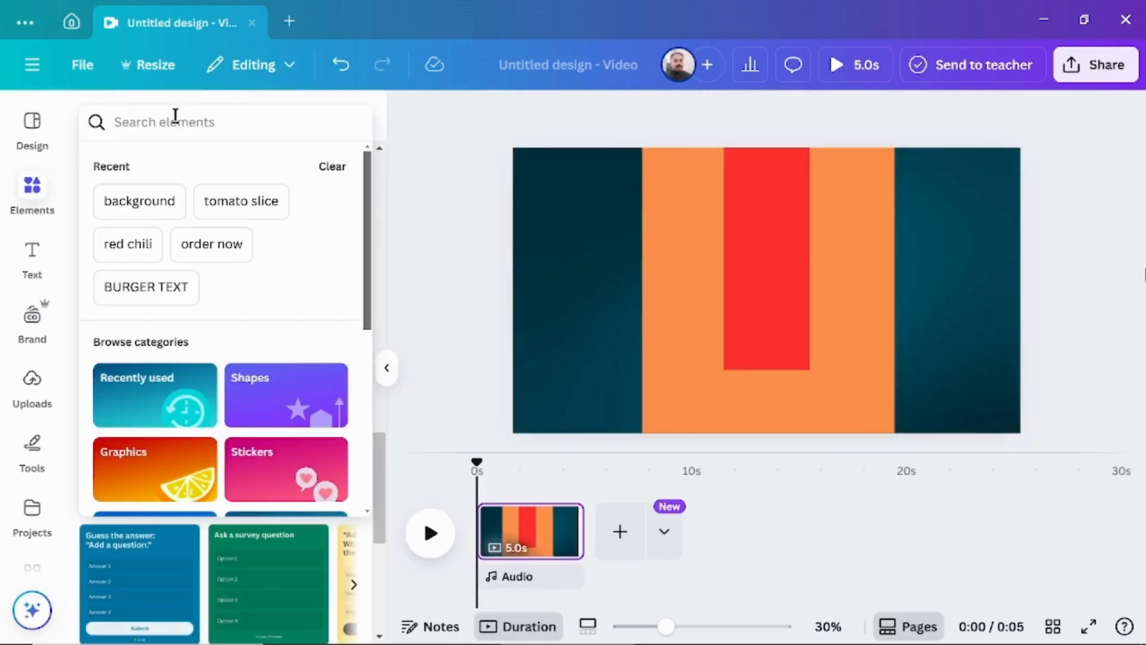
{"action": "type", "text": "light"}
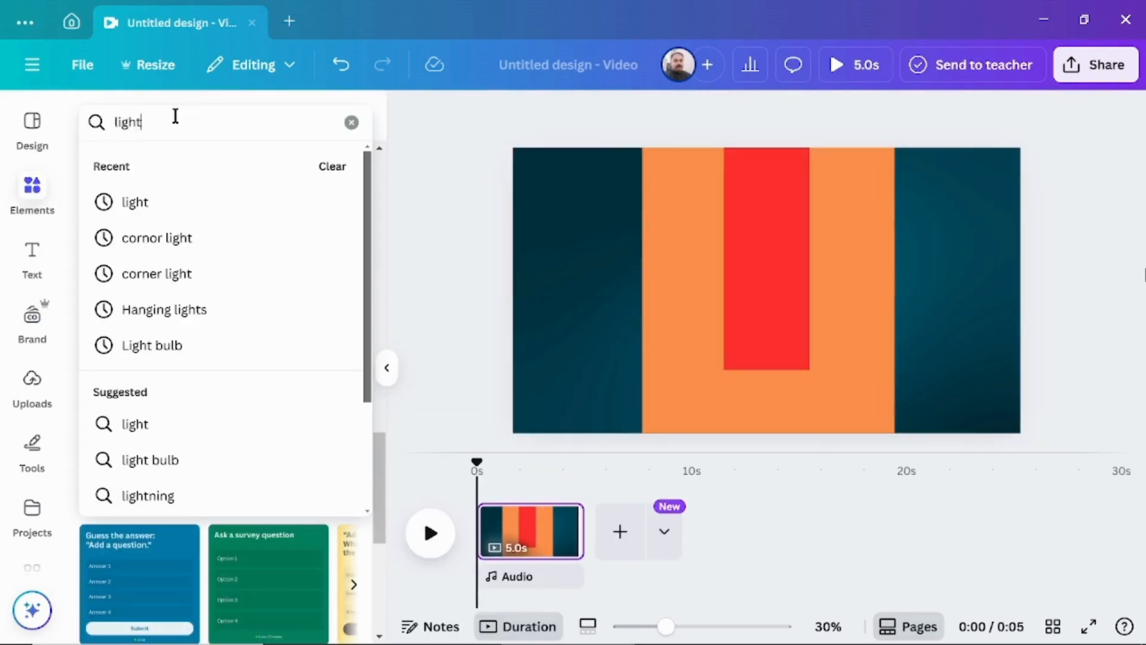
{"action": "key", "text": "Return"}
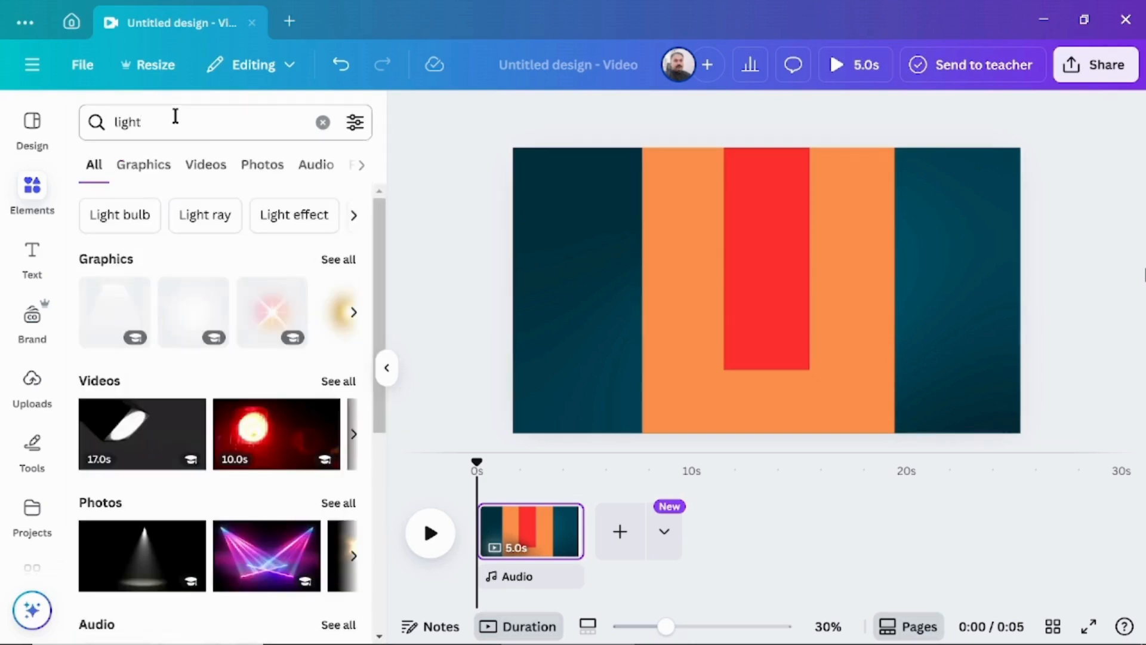
{"action": "left_click", "coordinate": [137, 168]}
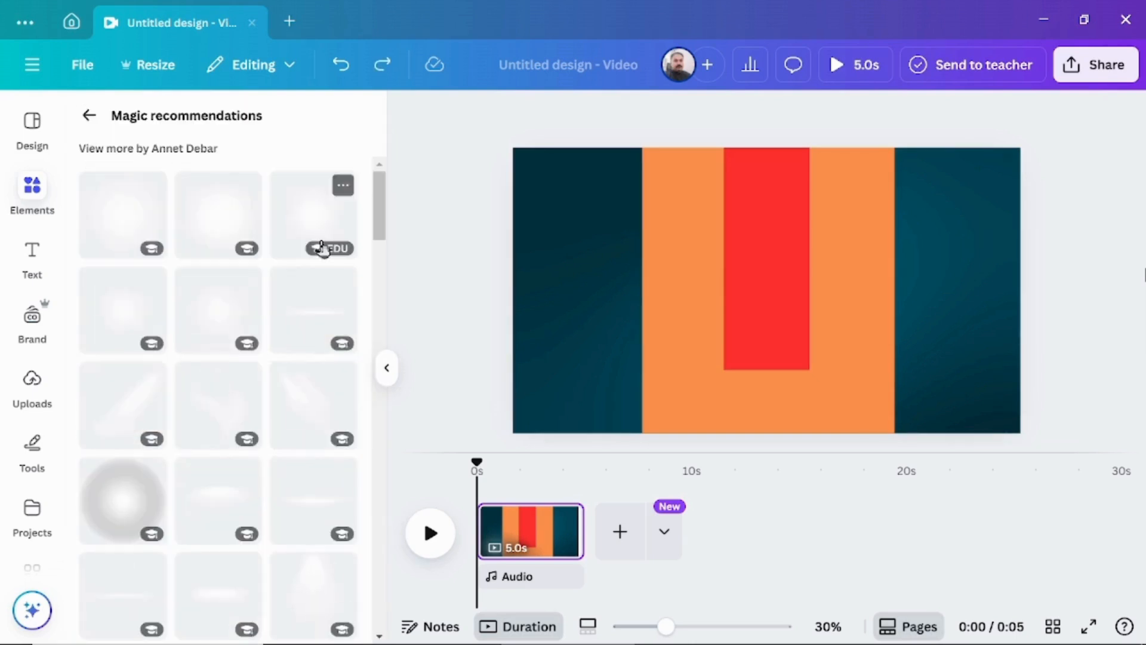
{"action": "left_click", "coordinate": [219, 217]}
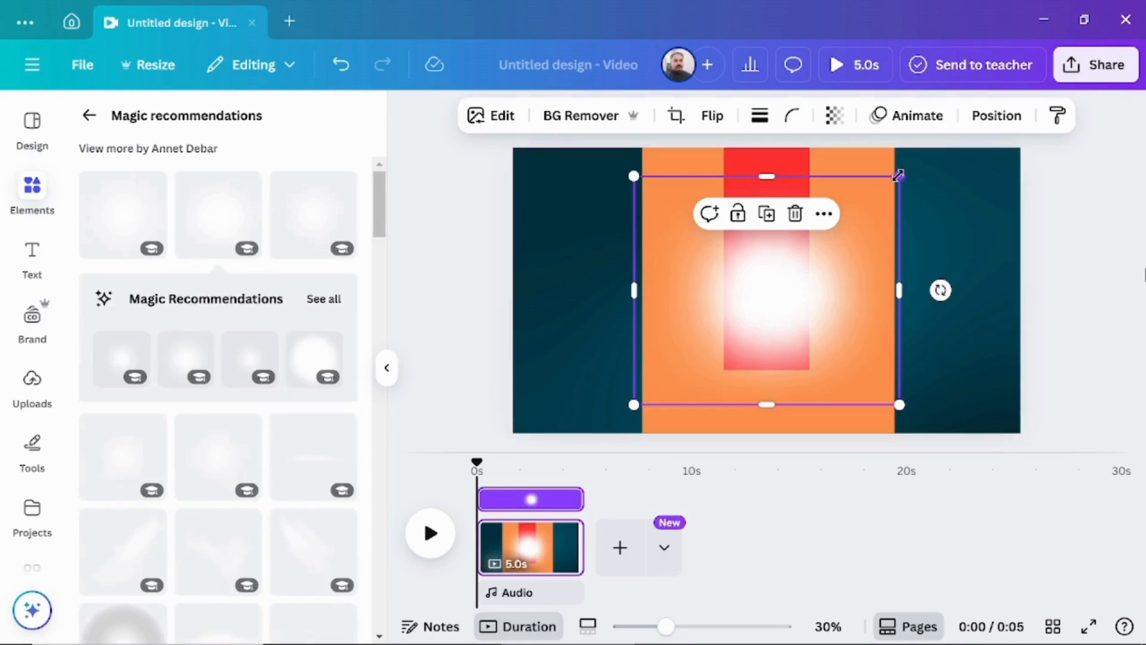
Shrink the white glow to about 717 × 617 px and centre it horizontally over the red strip's lower end.
{"action": "left_click_drag", "start_coordinate": [899, 176], "coordinate": [863, 236]}
{"action": "left_click_drag", "start_coordinate": [763, 335], "coordinate": [772, 332]}
{"action": "left_click_drag", "start_coordinate": [866, 225], "coordinate": [856, 233]}
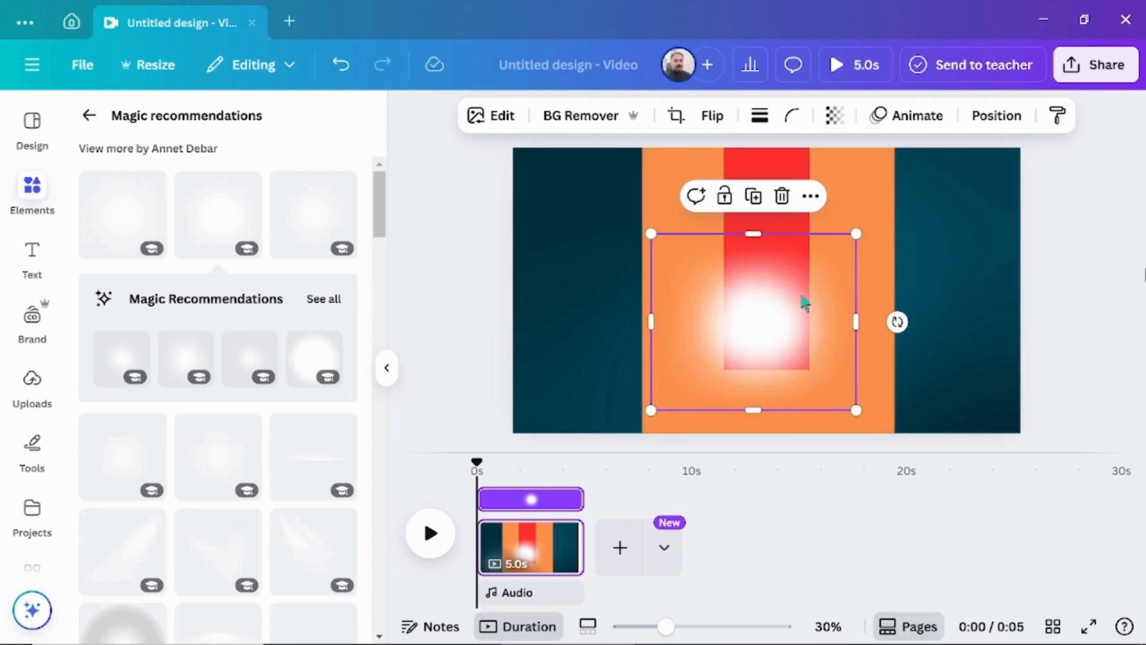
{"action": "left_click_drag", "start_coordinate": [759, 314], "coordinate": [770, 312]}
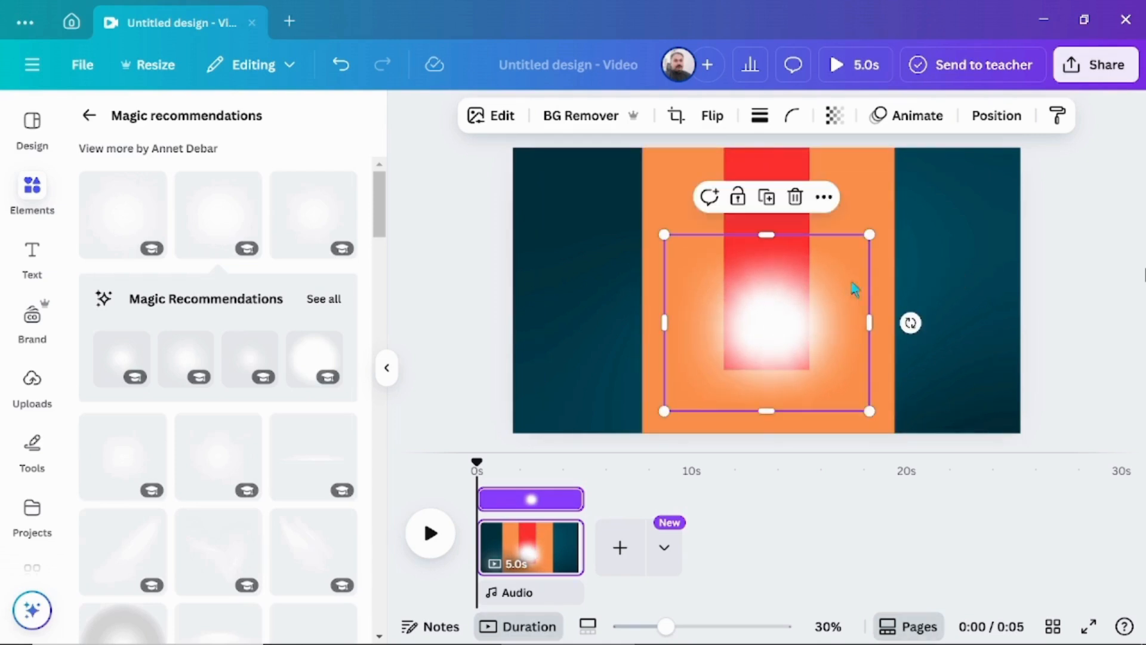
{"action": "left_click_drag", "start_coordinate": [870, 234], "coordinate": [854, 248]}
{"action": "left_click_drag", "start_coordinate": [758, 324], "coordinate": [763, 323]}
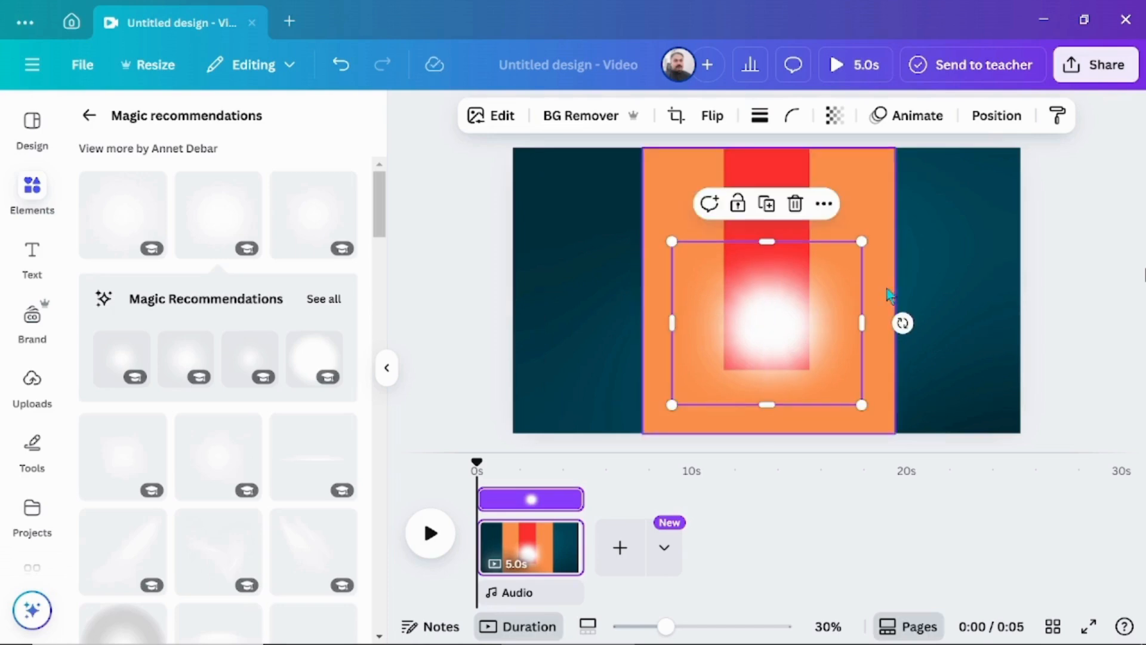
Move the white glow one layer backward, behind the red strip.
{"action": "left_click", "coordinate": [994, 120]}
{"action": "left_click", "coordinate": [994, 121]}
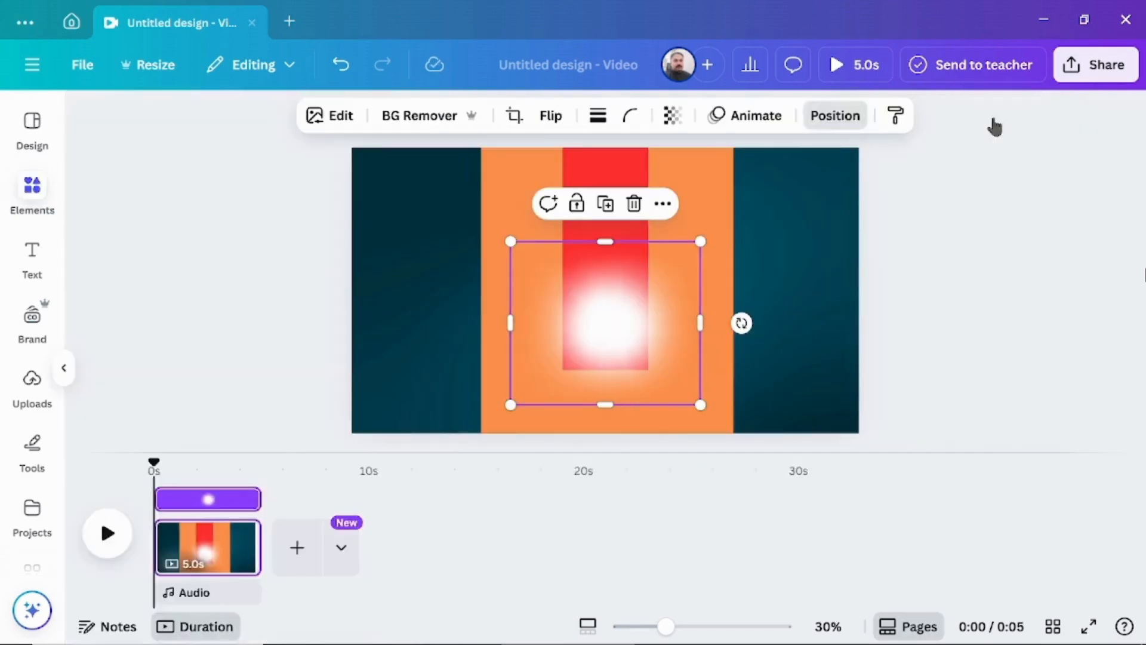
{"action": "left_click", "coordinate": [994, 120]}
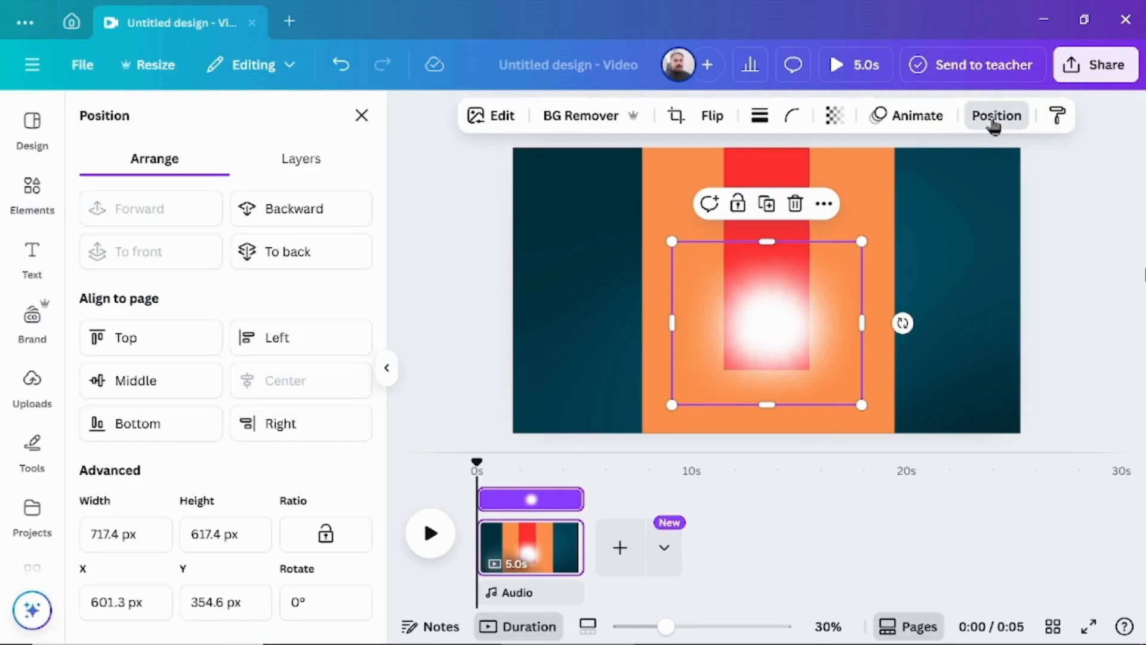
{"action": "left_click", "coordinate": [282, 214]}
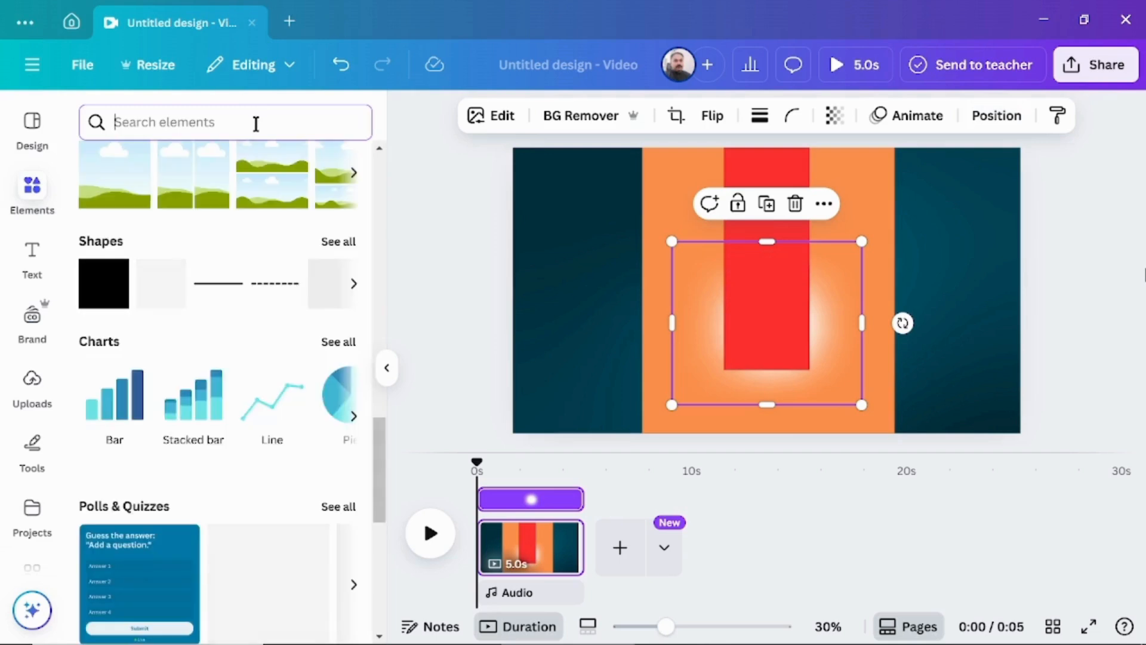
Search the elements for "burger" and add the double cheeseburger photo to the page.
{"action": "type", "text": "burger"}
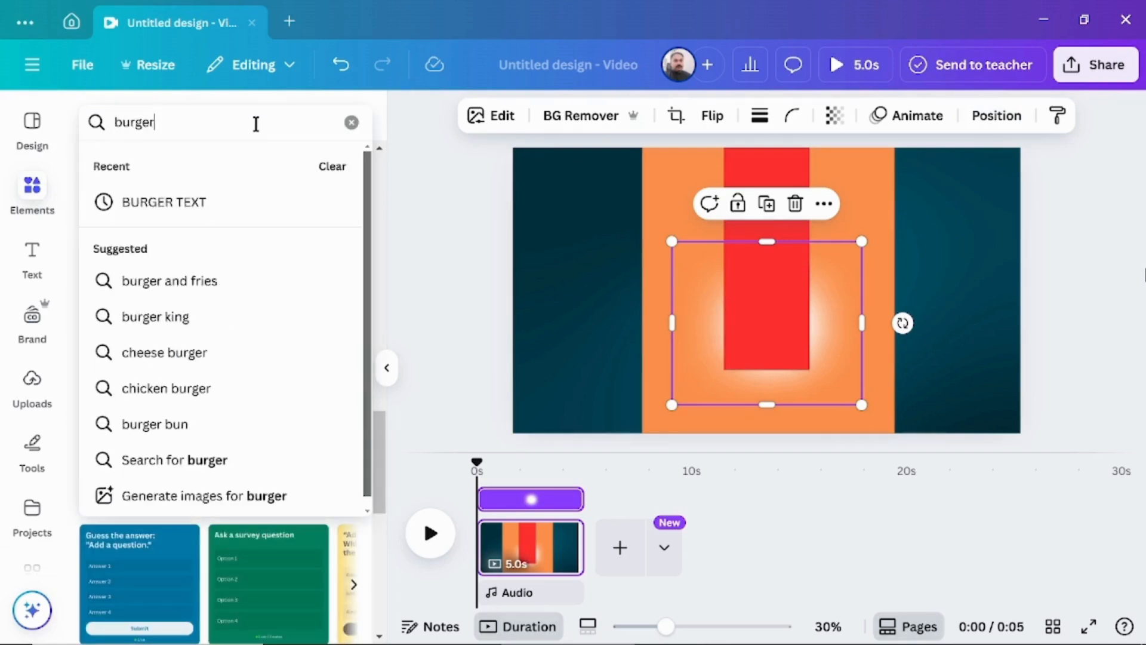
{"action": "key", "text": "Return"}
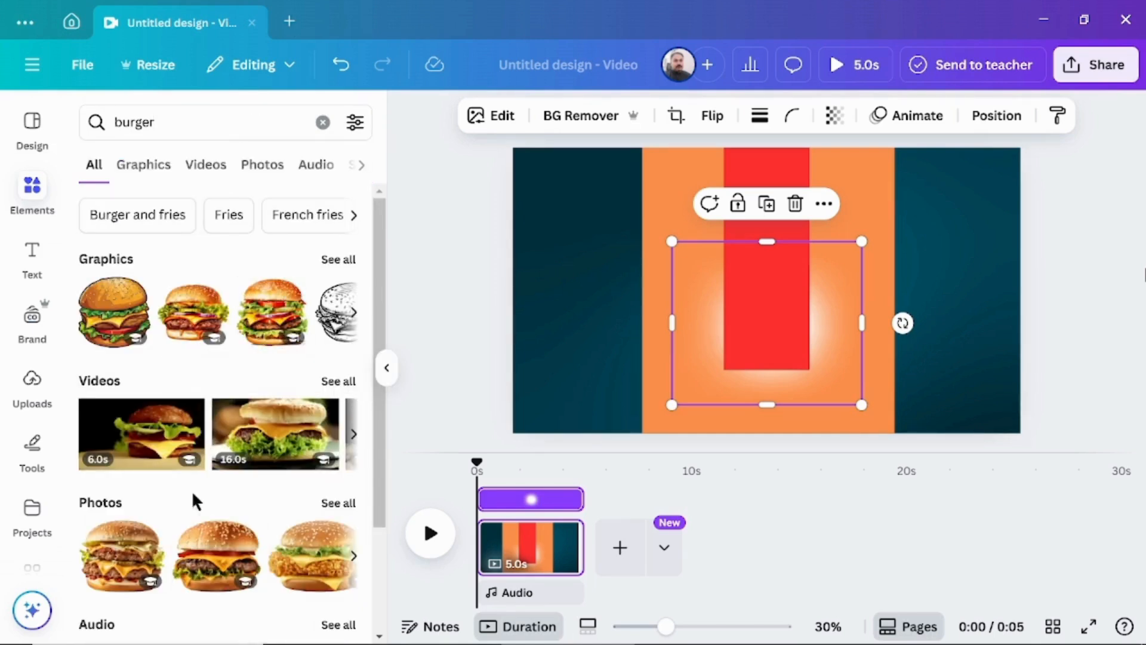
{"action": "scroll", "coordinate": [192, 490], "scroll_direction": "down", "scroll_amount": 3}
{"action": "left_click", "coordinate": [113, 402]}
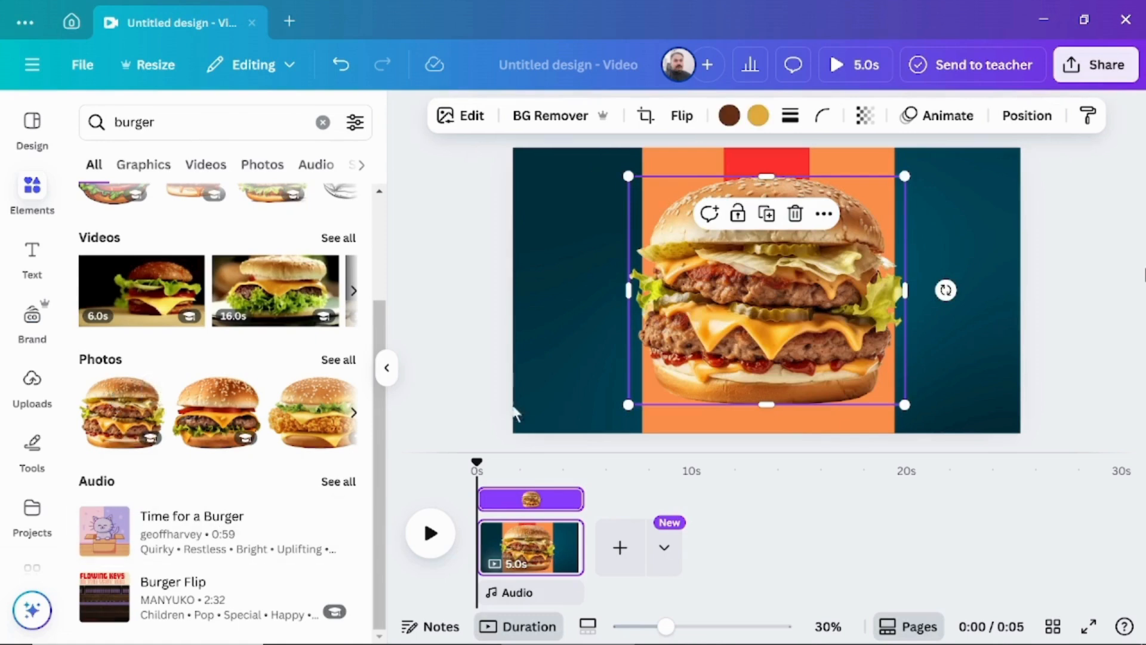
Resize the burger to about 586 × 484 and place it over the glow at the red strip's lower end.
{"action": "left_click_drag", "start_coordinate": [630, 177], "coordinate": [786, 306]}
{"action": "left_click_drag", "start_coordinate": [846, 351], "coordinate": [768, 326]}
{"action": "left_click_drag", "start_coordinate": [697, 274], "coordinate": [664, 243]}
{"action": "left_click_drag", "start_coordinate": [755, 319], "coordinate": [773, 326]}
{"action": "left_click", "coordinate": [461, 228]}
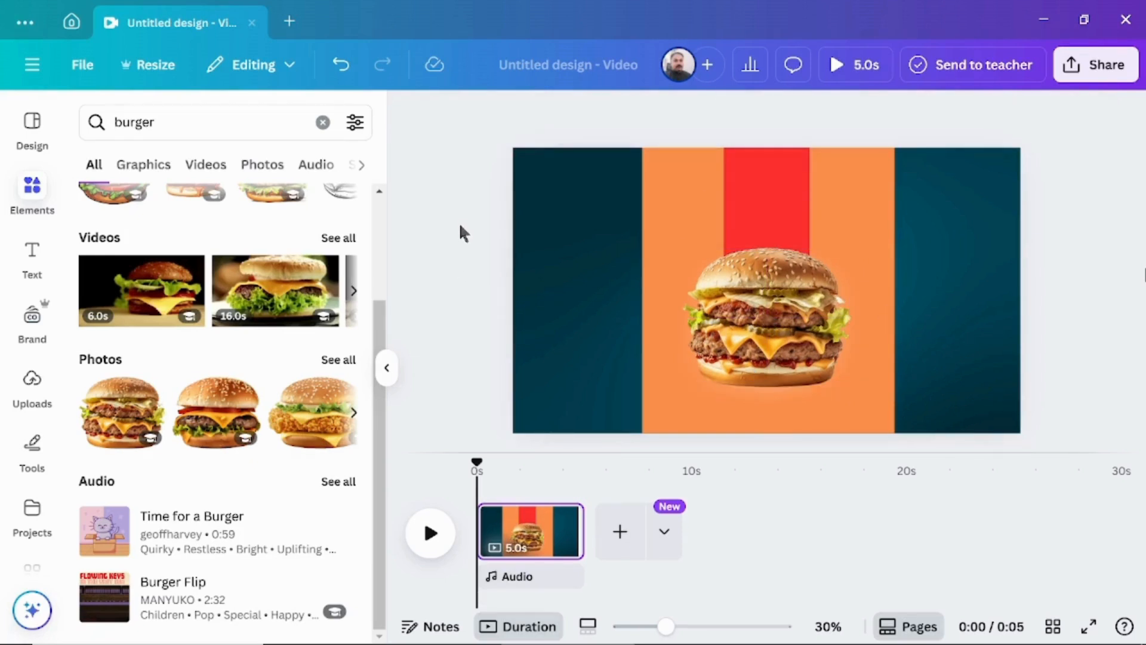
{"action": "left_click", "coordinate": [717, 280]}
{"action": "left_click_drag", "start_coordinate": [687, 244], "coordinate": [697, 258]}
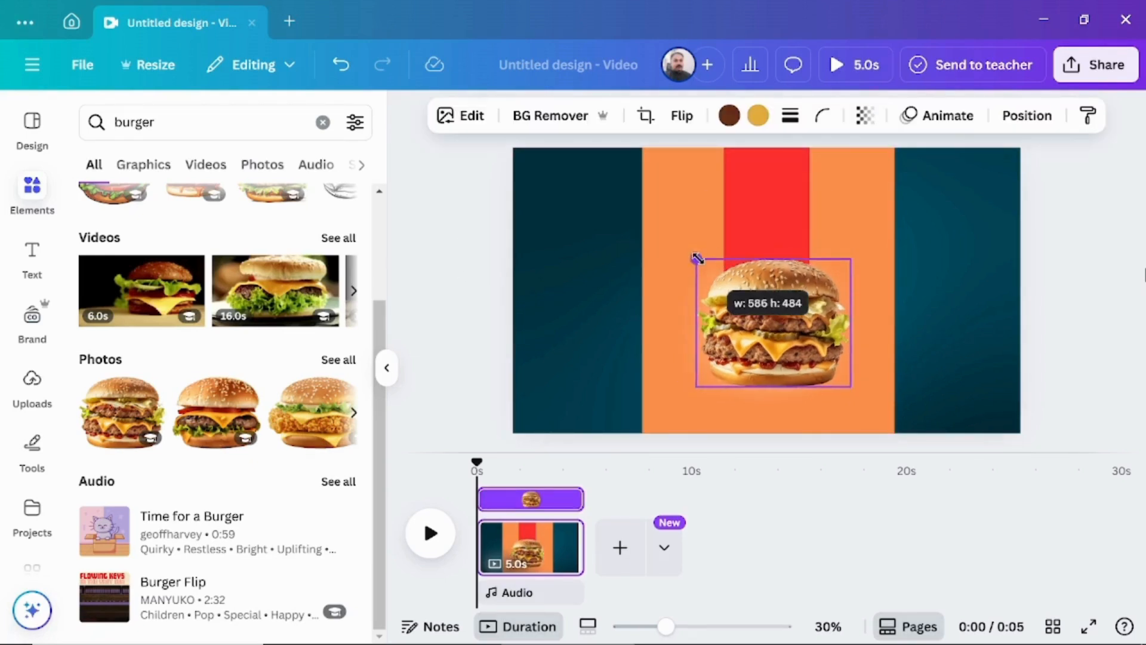
Search the graphics for "shadow" and add the flat grey oval shadow to the page.
{"action": "left_click", "coordinate": [322, 122]}
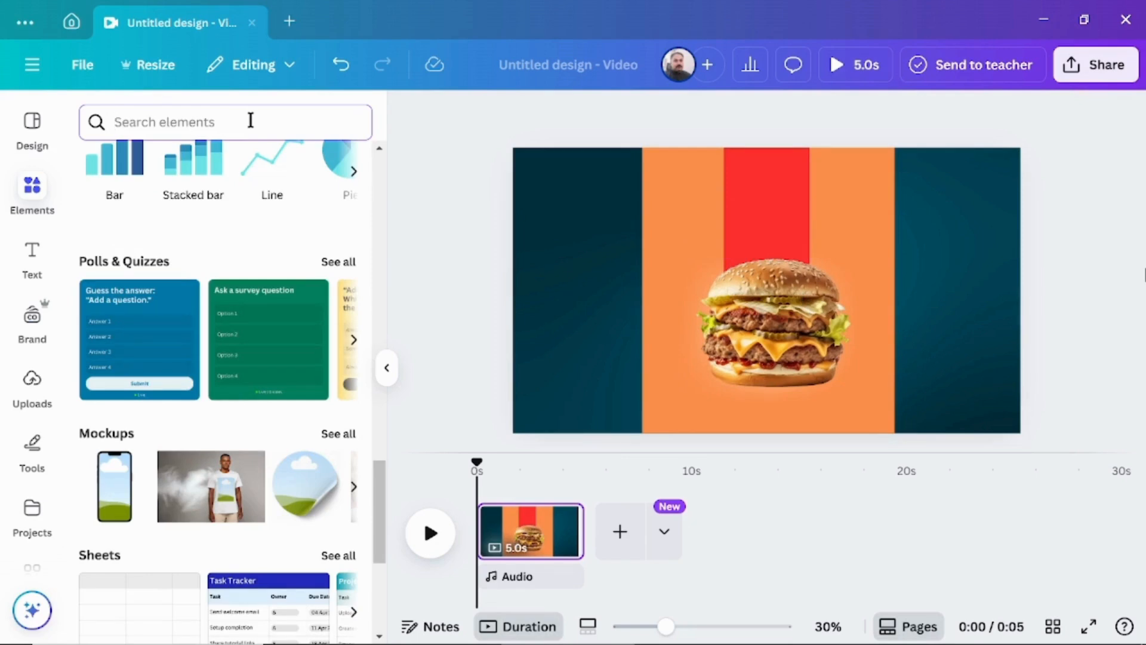
{"action": "type", "text": "shae"}
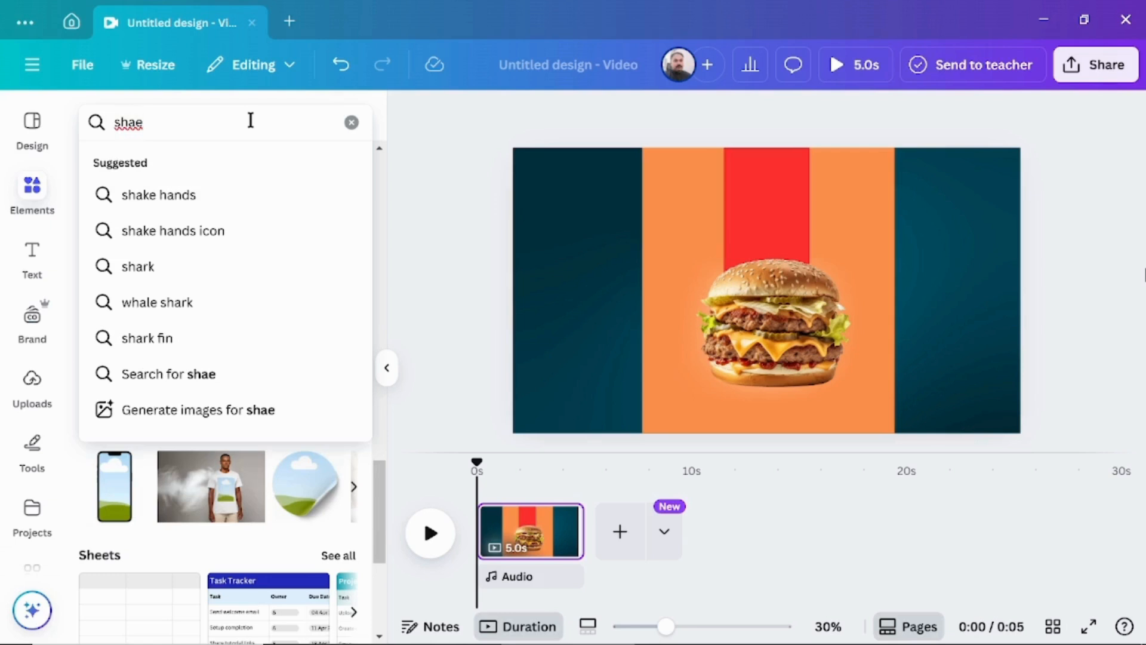
{"action": "key", "text": "BackSpace"}
{"action": "type", "text": "d"}
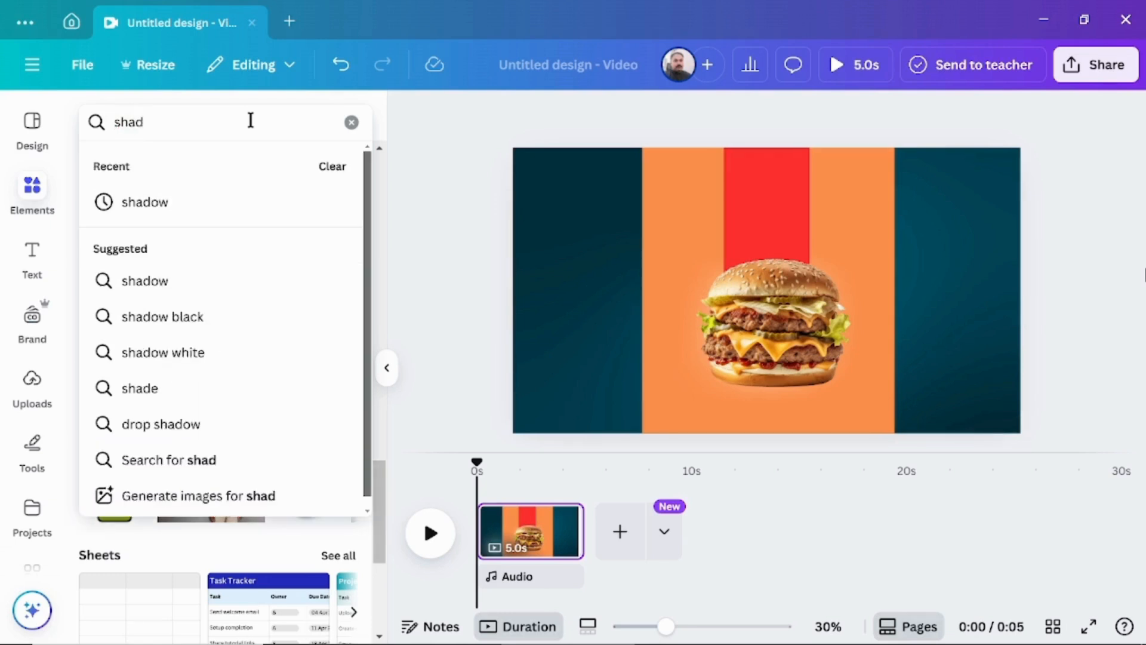
{"action": "left_click", "coordinate": [197, 212]}
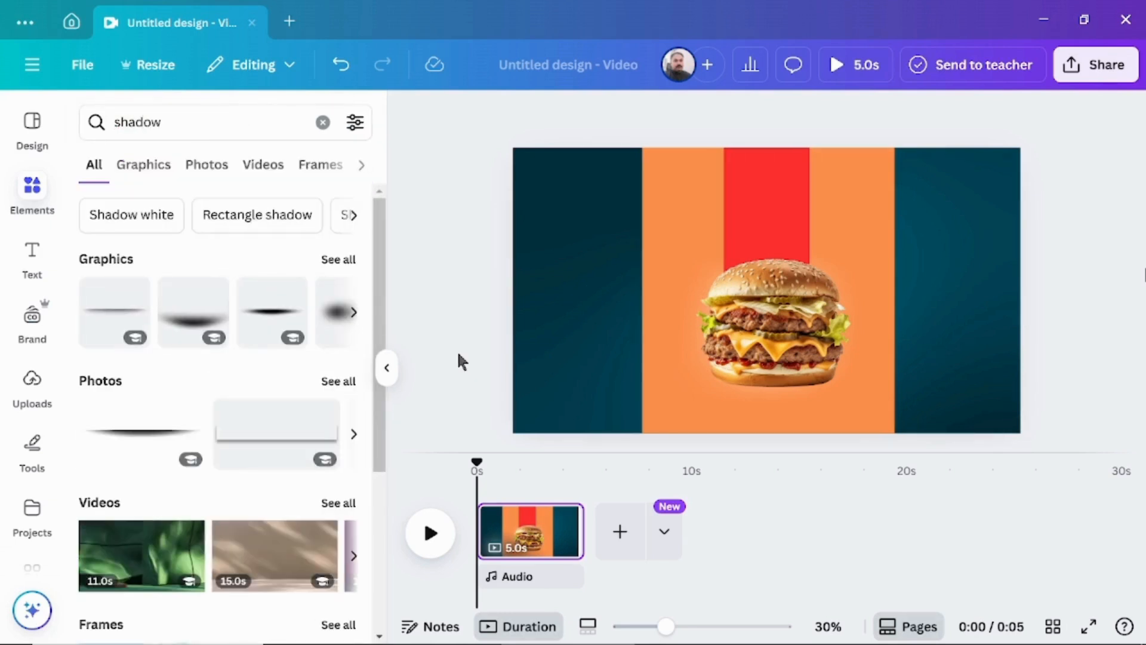
{"action": "left_click", "coordinate": [145, 171]}
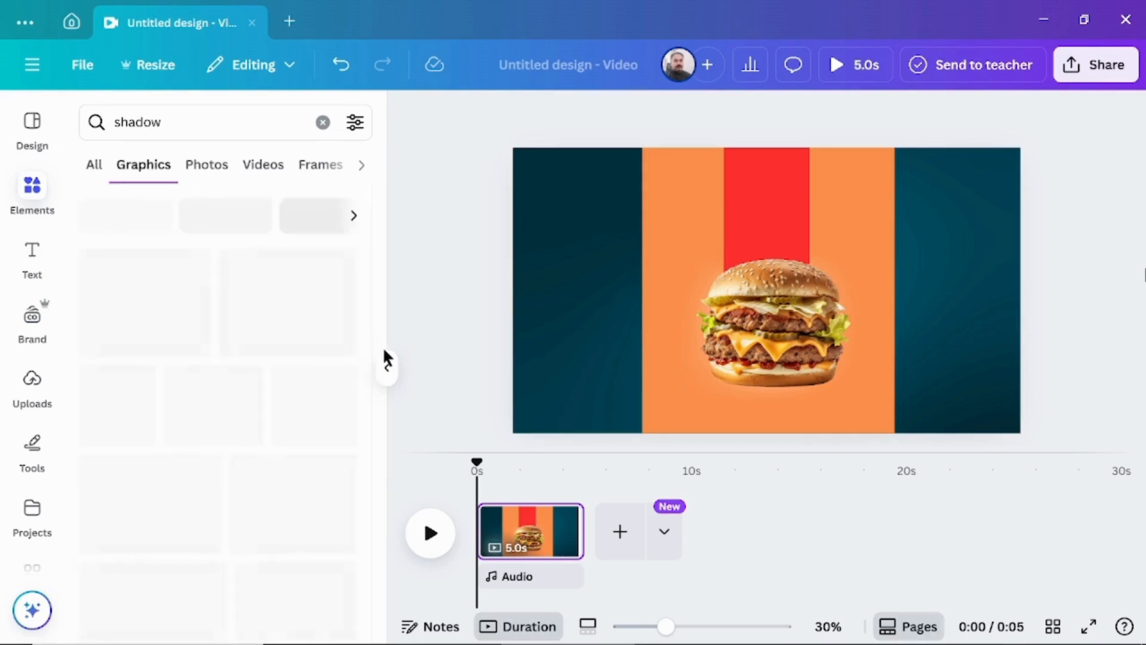
{"action": "left_click", "coordinate": [127, 499]}
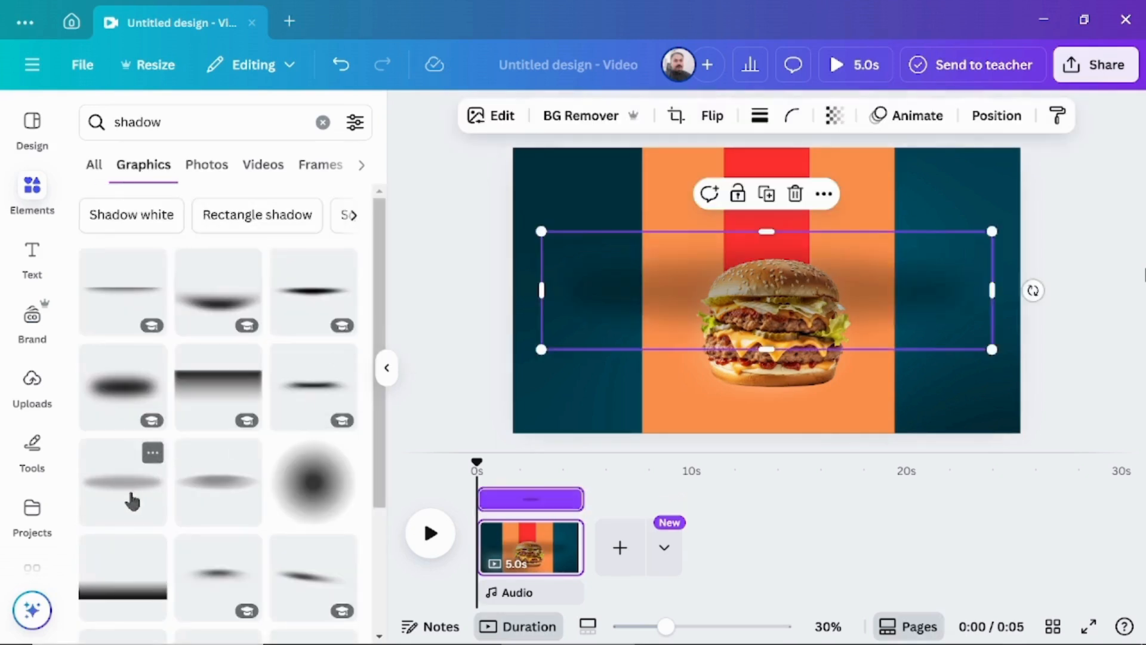
Shrink the oval shadow to roughly the burger's width and place it just beneath the burger.
{"action": "left_click_drag", "start_coordinate": [993, 234], "coordinate": [760, 409]}
{"action": "left_click_drag", "start_coordinate": [869, 367], "coordinate": [830, 379]}
{"action": "left_click_drag", "start_coordinate": [753, 396], "coordinate": [776, 400]}
Search the graphics for "burger text".
{"action": "left_click", "coordinate": [323, 121]}
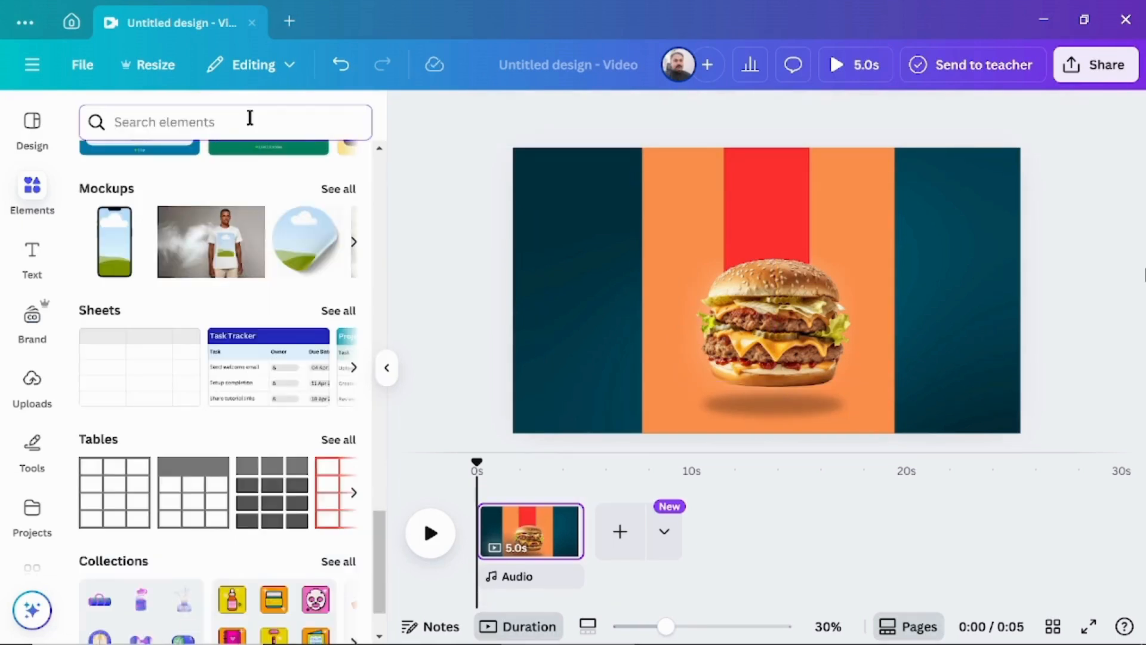
{"action": "type", "text": "burger t"}
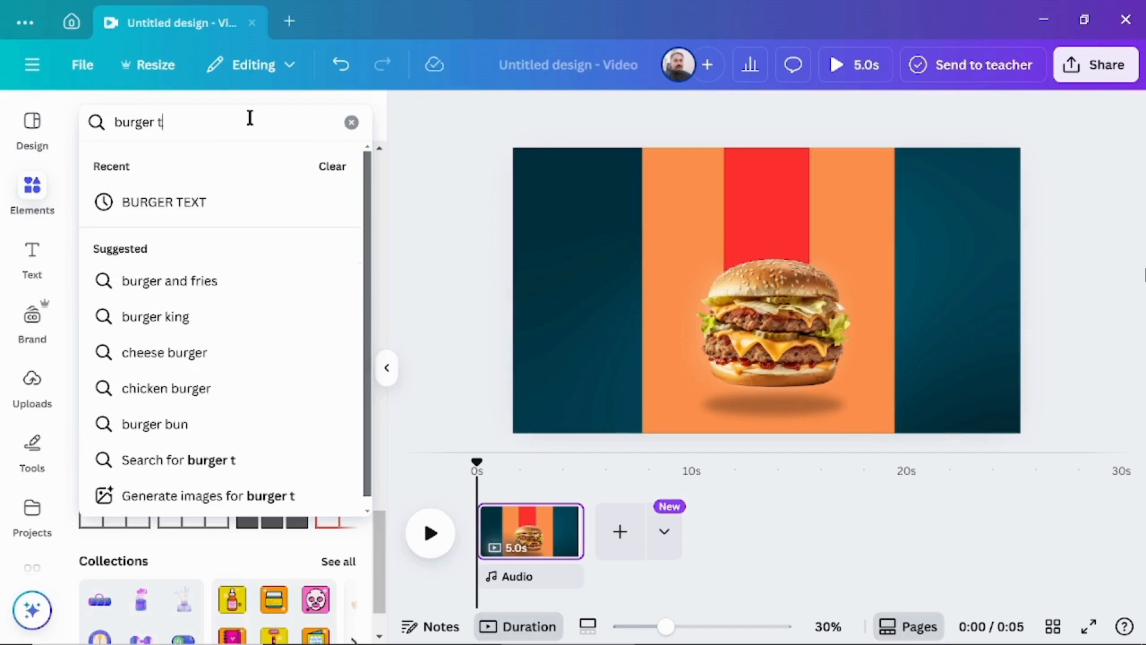
{"action": "type", "text": "ext"}
{"action": "key", "text": "Return"}
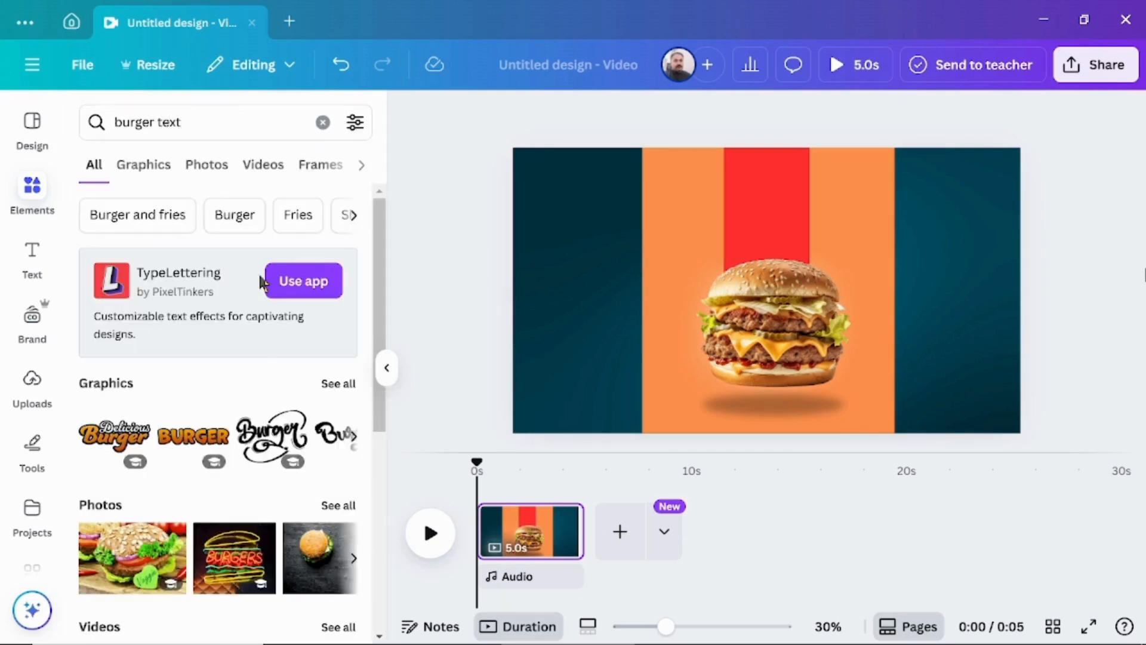
{"action": "left_click", "coordinate": [143, 164]}
{"action": "scroll", "coordinate": [325, 441], "scroll_direction": "down", "scroll_amount": 2}
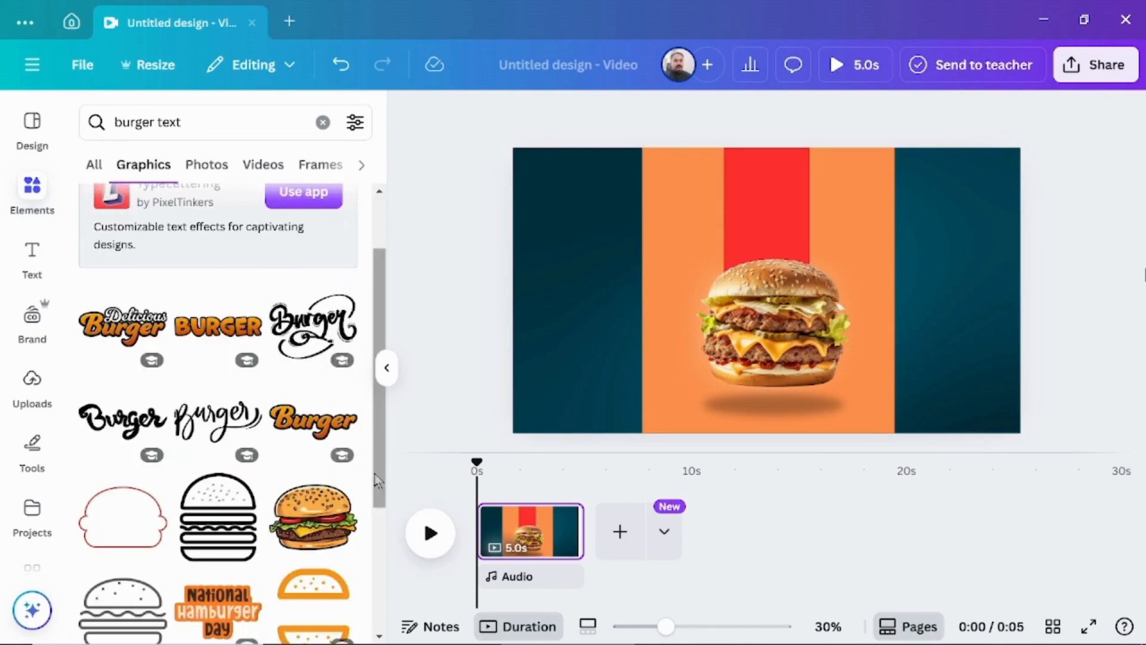
Add the orange script "Burger" lettering, shrink it slightly and place it above the burger across the red strip.
{"action": "left_click", "coordinate": [315, 423]}
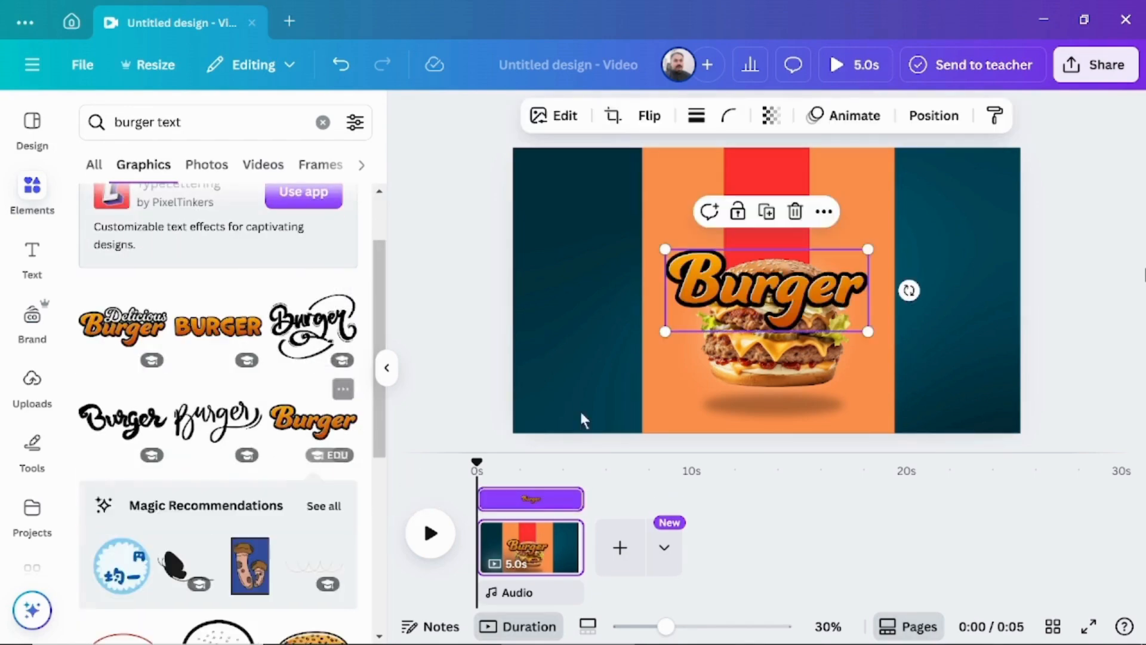
{"action": "left_click_drag", "start_coordinate": [765, 274], "coordinate": [774, 233]}
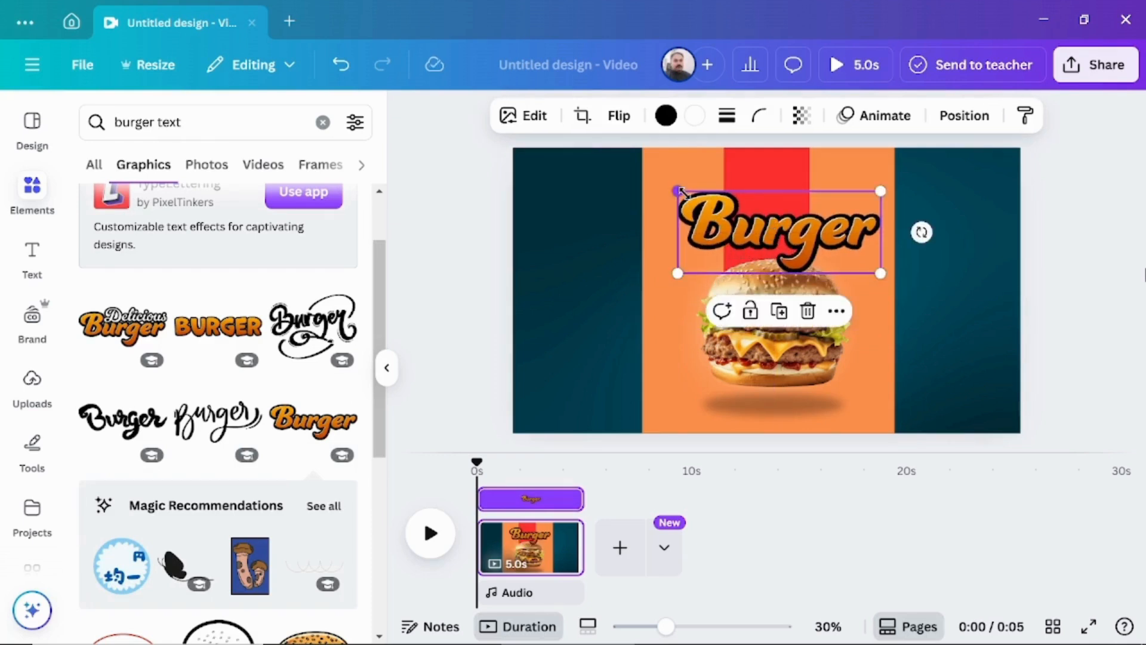
{"action": "left_click_drag", "start_coordinate": [679, 192], "coordinate": [703, 196]}
{"action": "left_click_drag", "start_coordinate": [782, 230], "coordinate": [769, 220]}
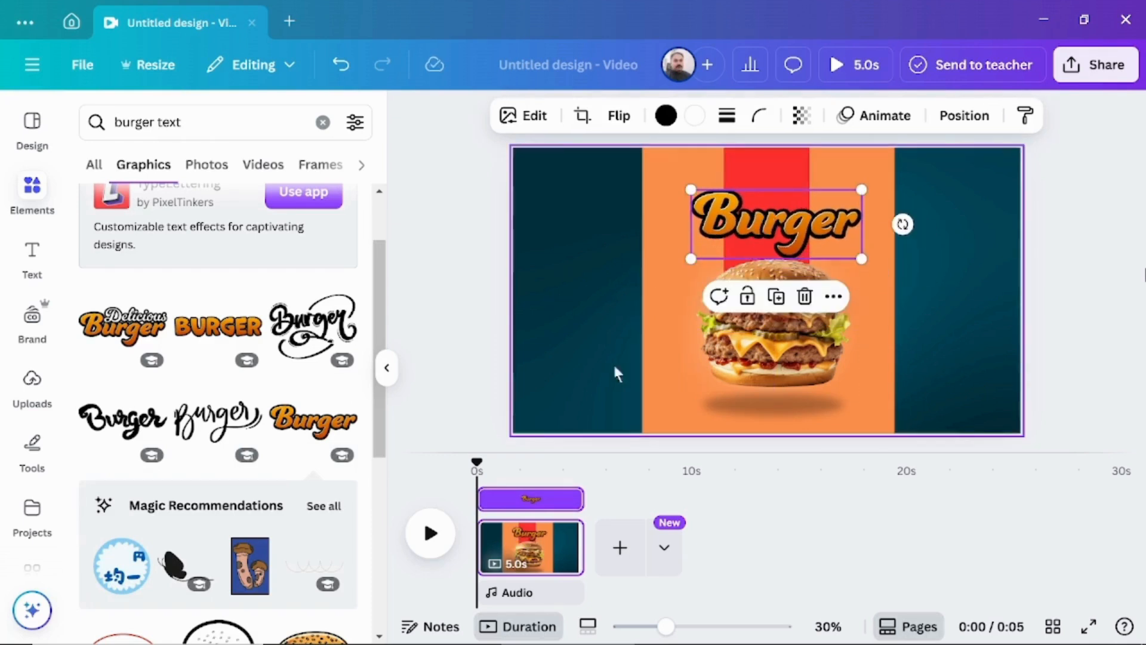
Add a heading reading "Special" to the page.
{"action": "left_click", "coordinate": [33, 261]}
{"action": "left_click", "coordinate": [174, 357]}
{"action": "type", "text": "Sp"}
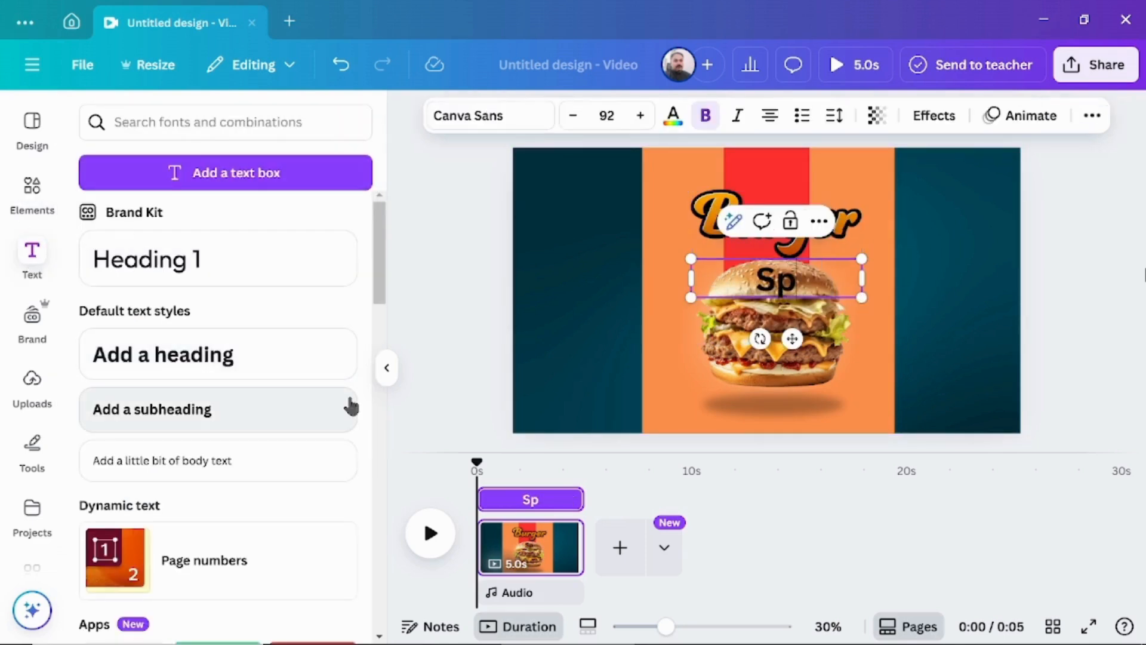
{"action": "type", "text": "ecial"}
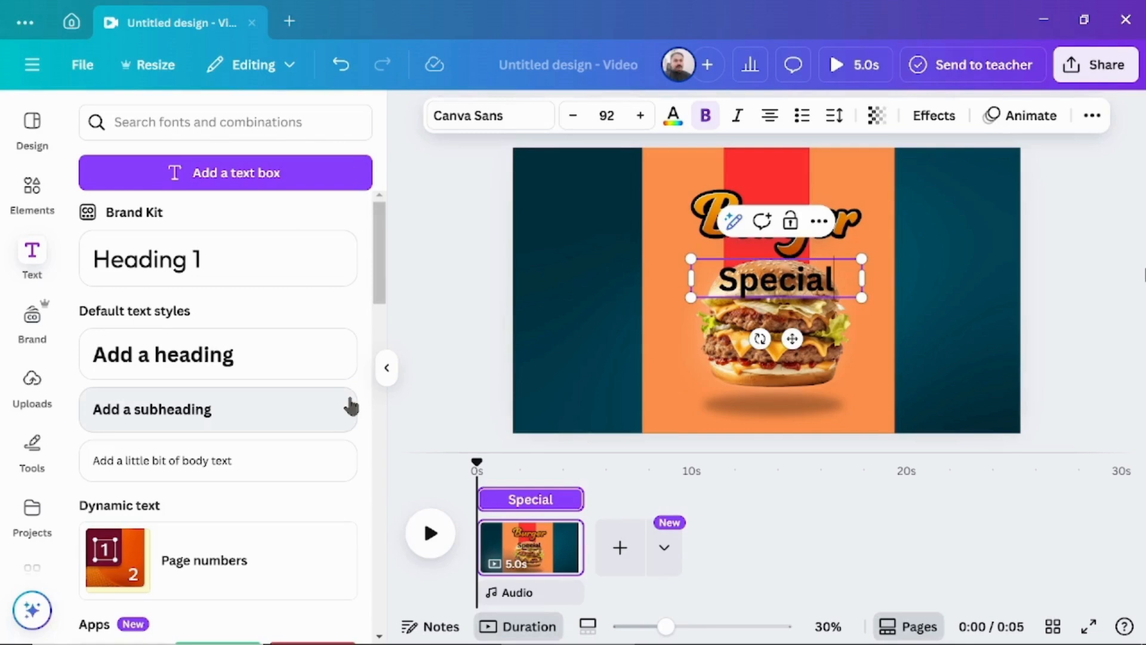
{"action": "left_click", "coordinate": [437, 301]}
Duplicate the "Special" heading and place the copy lower, over the burger.
{"action": "left_click", "coordinate": [801, 267]}
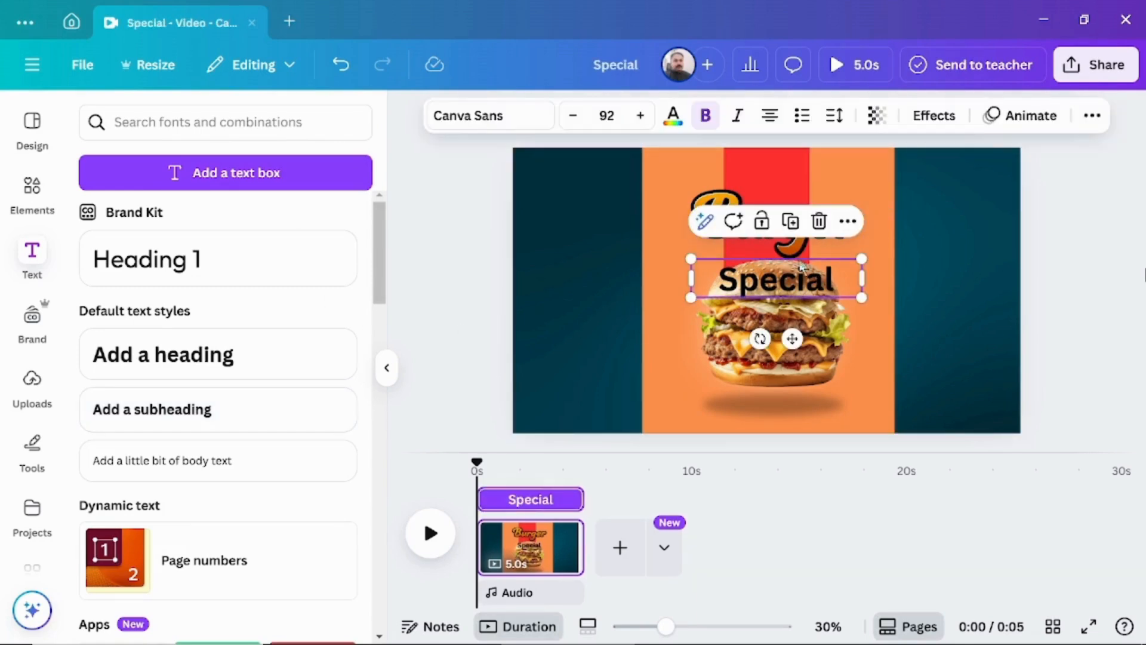
{"action": "left_click", "coordinate": [790, 221]}
{"action": "left_click_drag", "start_coordinate": [799, 288], "coordinate": [800, 356]}
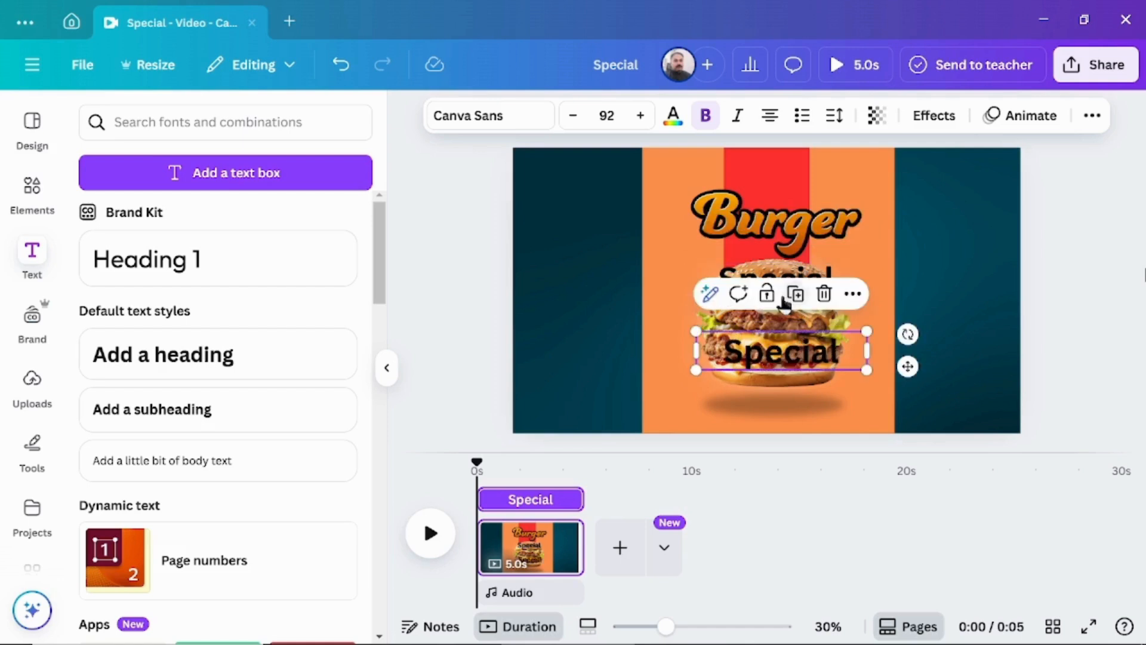
Move the original "Special" heading to the page's upper edge and set it to size 73 in the Benedict font.
{"action": "left_click_drag", "start_coordinate": [798, 272], "coordinate": [789, 163]}
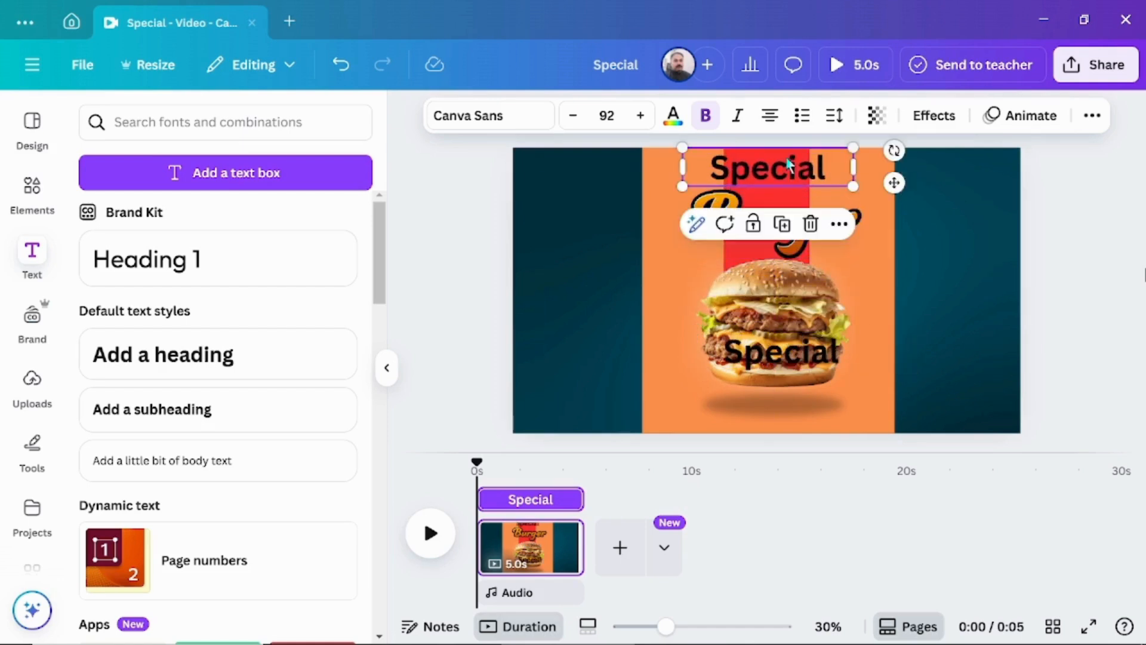
{"action": "left_click_drag", "start_coordinate": [583, 119], "coordinate": [573, 119]}
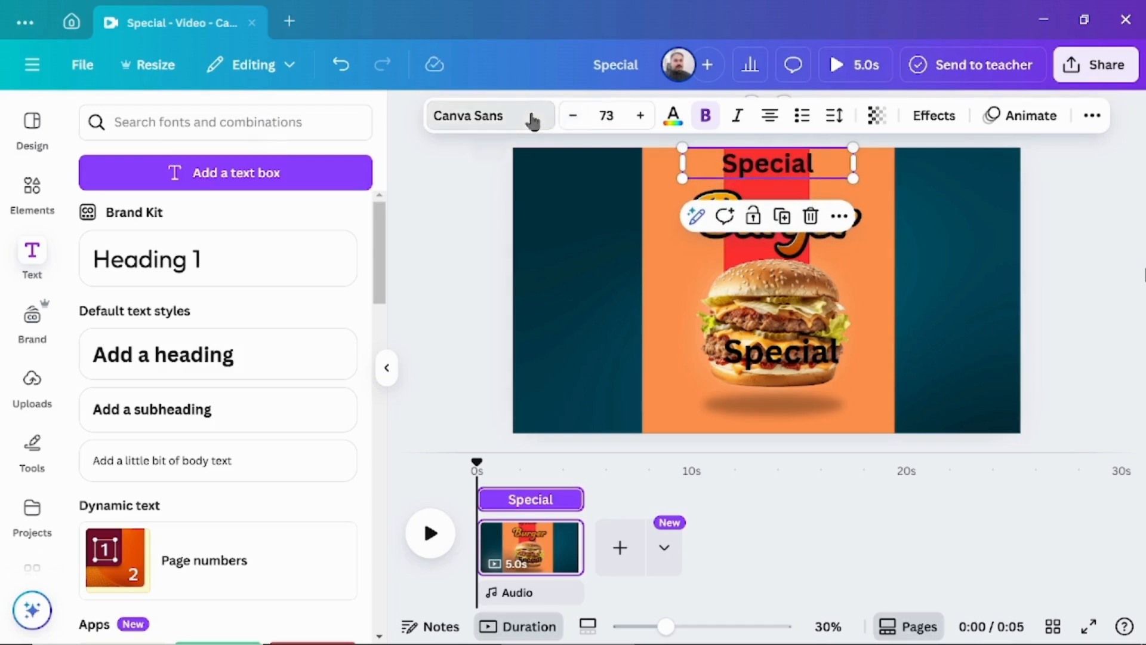
{"action": "left_click", "coordinate": [531, 119]}
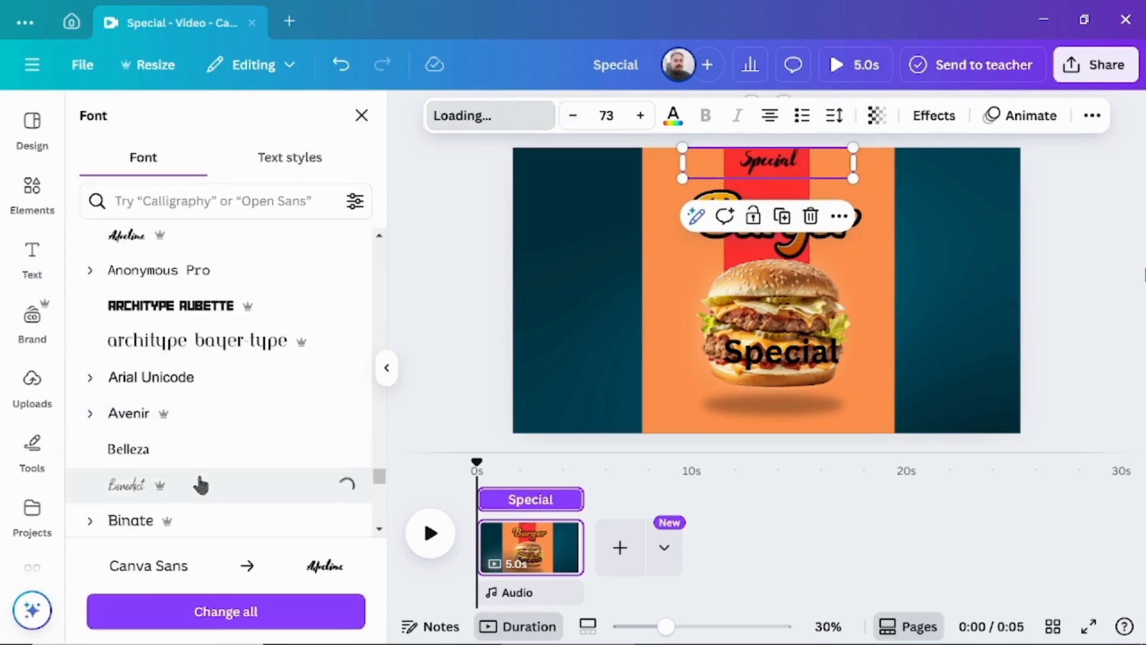
Move the copied heading up above the "Burger" lettering, change its text to "DELICIOUS" and set its font size to 59.
{"action": "left_click", "coordinate": [777, 352]}
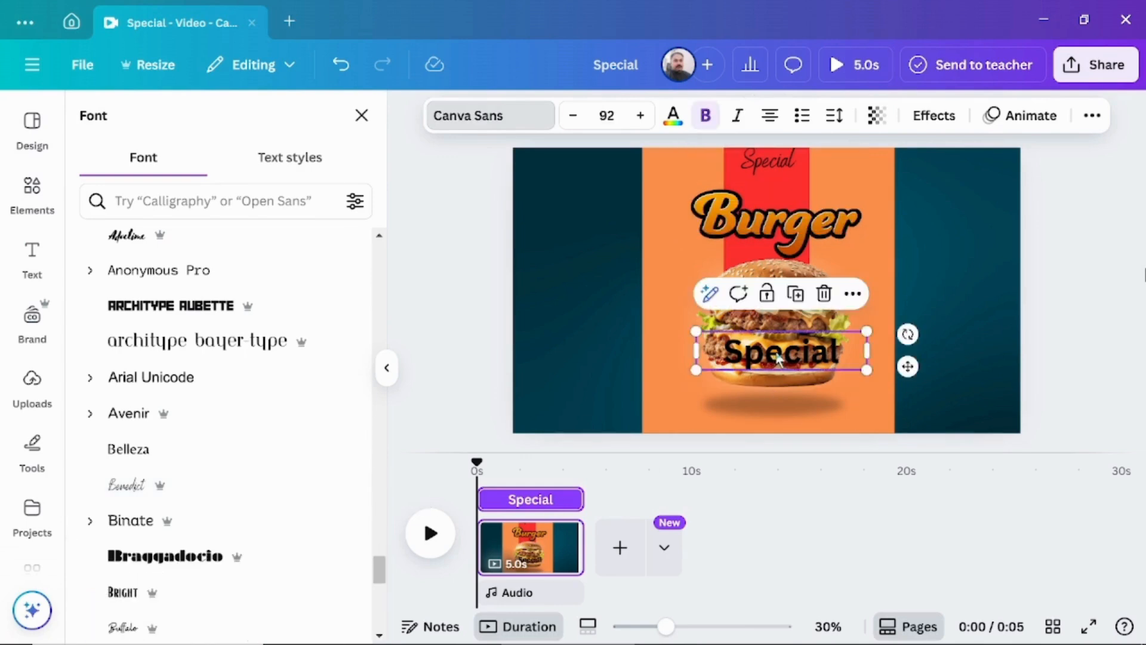
{"action": "left_click_drag", "start_coordinate": [776, 353], "coordinate": [791, 183]}
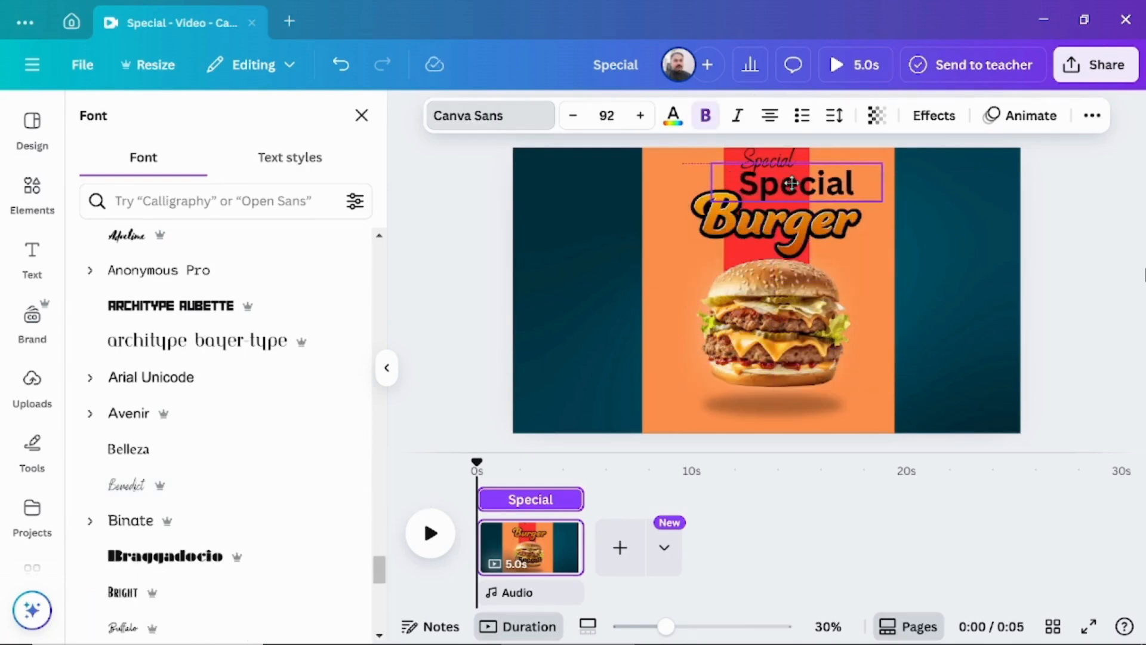
{"action": "double_click", "coordinate": [792, 183]}
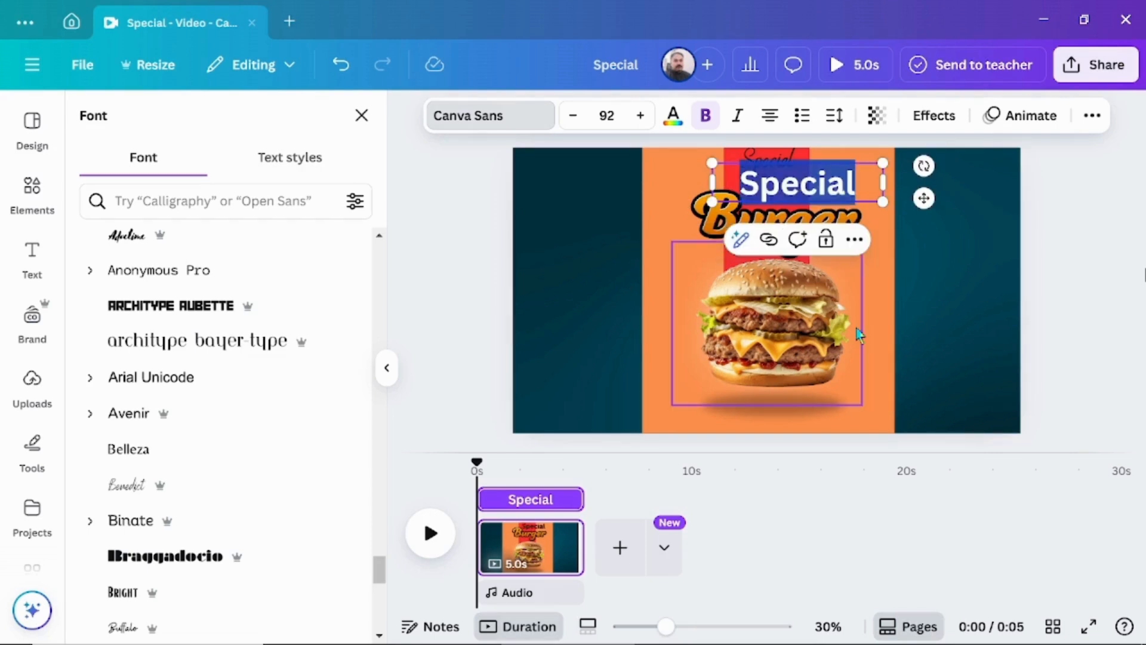
{"action": "type", "text": "DELICIOUS"}
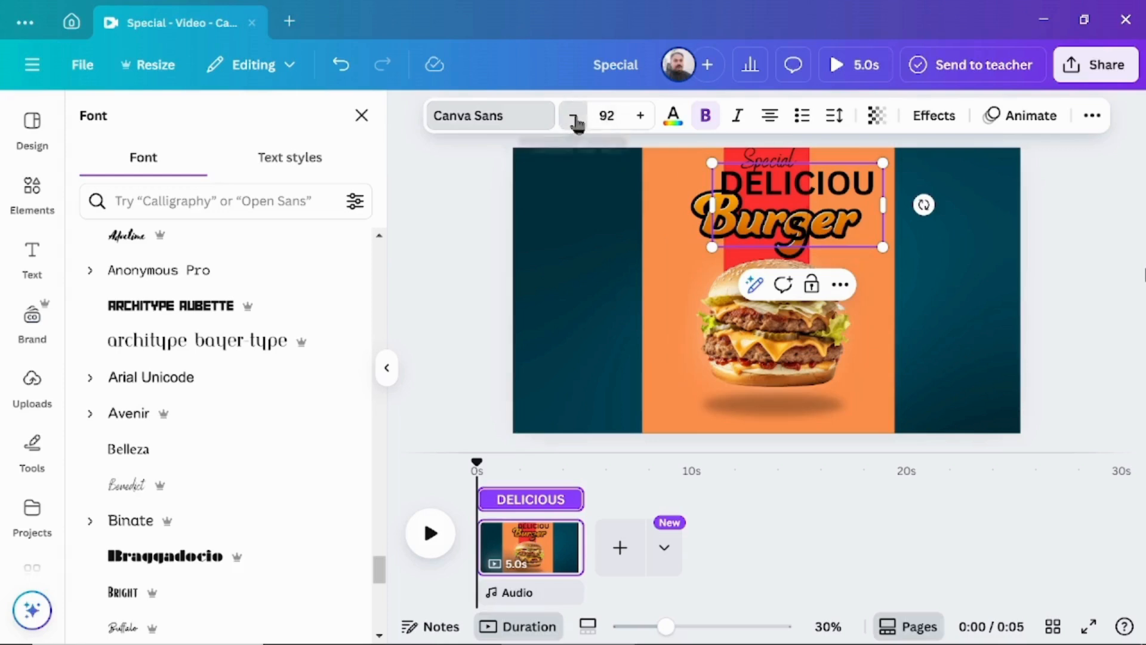
{"action": "left_click_drag", "start_coordinate": [574, 119], "coordinate": [574, 120]}
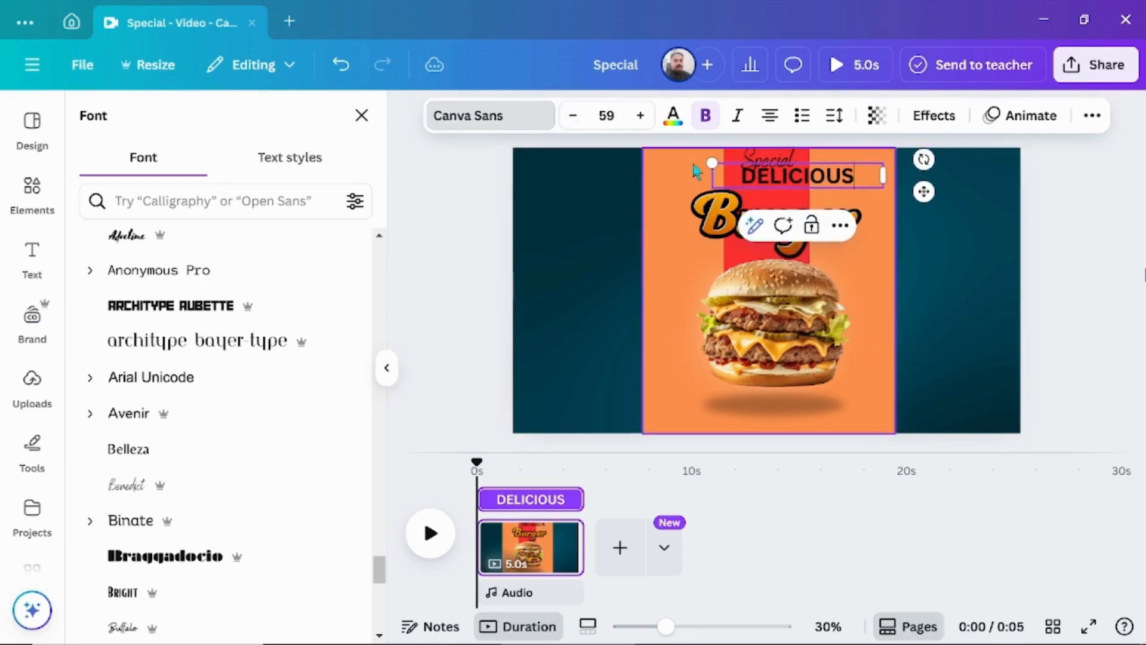
Move the "DELICIOUS" heading slightly lower and restyle it in white with the Anton font.
{"action": "left_click_drag", "start_coordinate": [816, 178], "coordinate": [819, 194]}
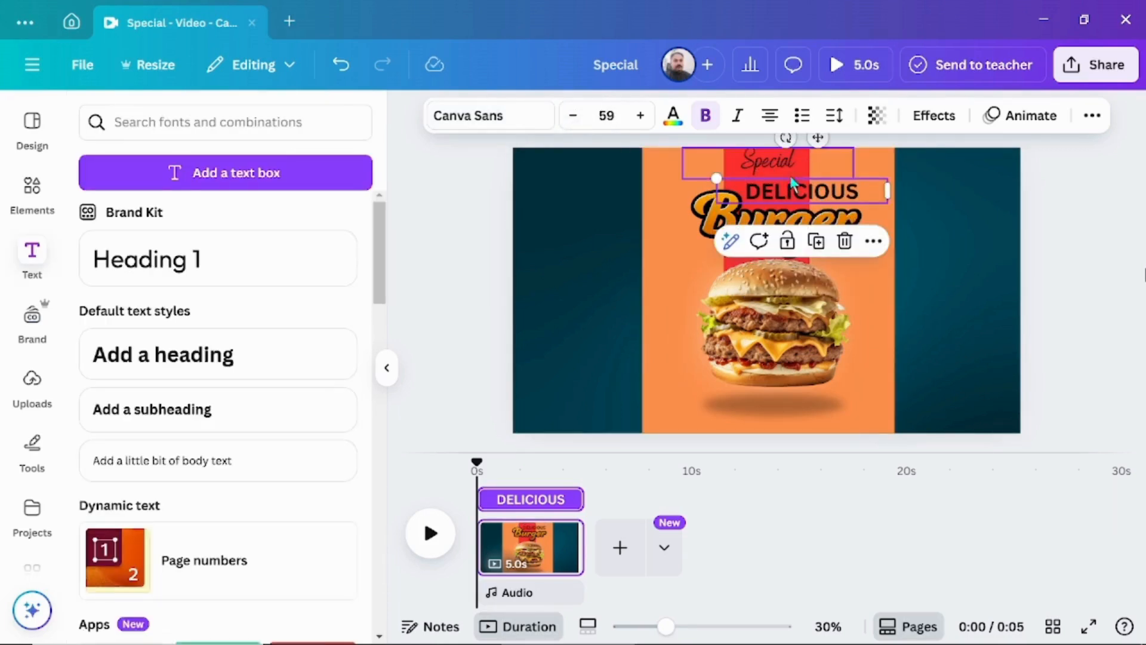
{"action": "left_click", "coordinate": [674, 115]}
{"action": "left_click", "coordinate": [291, 250]}
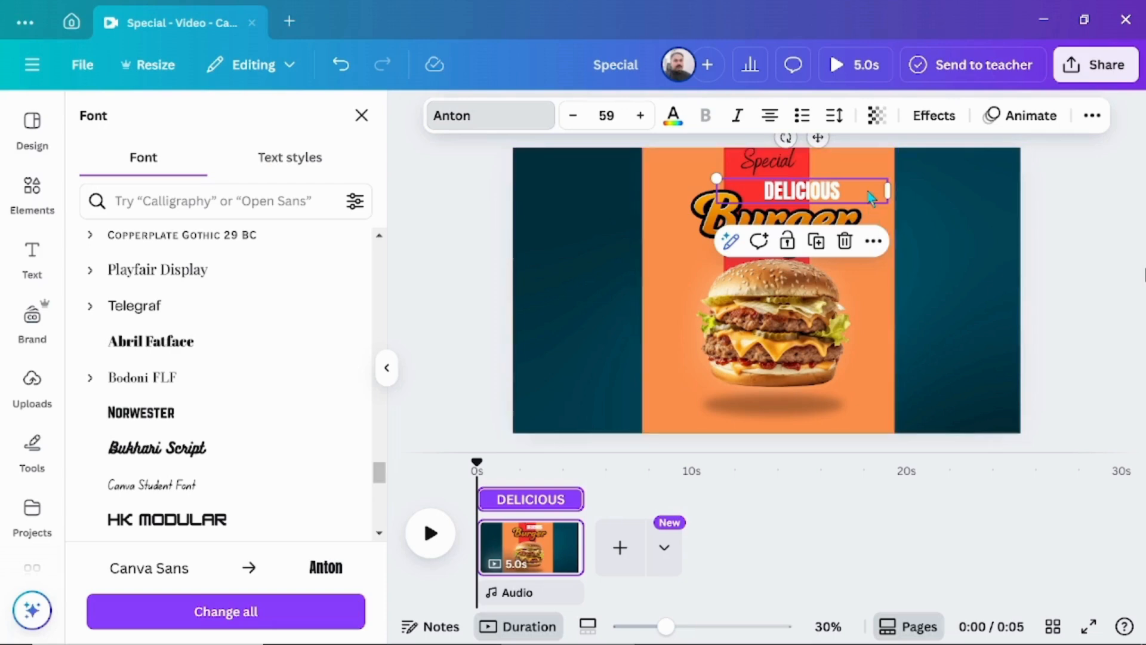
Delete the "DELICIOUS" heading, the "Burger" lettering and the "Special" heading from the page.
{"action": "key", "text": "Delete"}
{"action": "left_click", "coordinate": [830, 216]}
{"action": "key", "text": "Delete"}
{"action": "left_click", "coordinate": [793, 173]}
{"action": "key", "text": "Delete"}
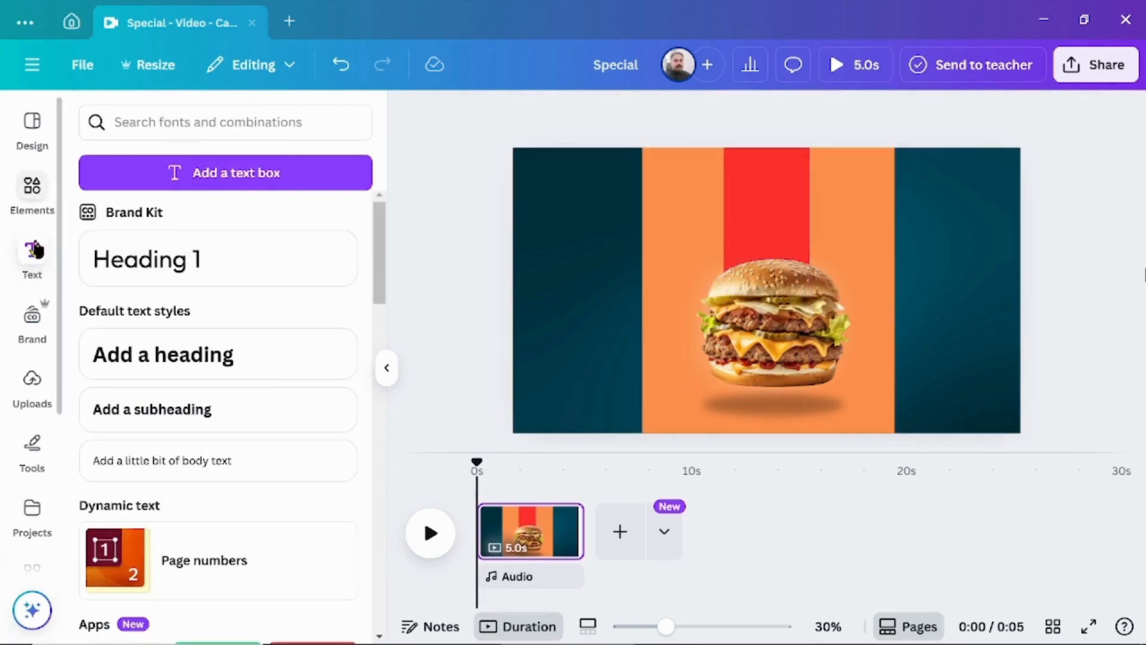
{"action": "left_click", "coordinate": [176, 123]}
{"action": "type", "text": "BUR"}
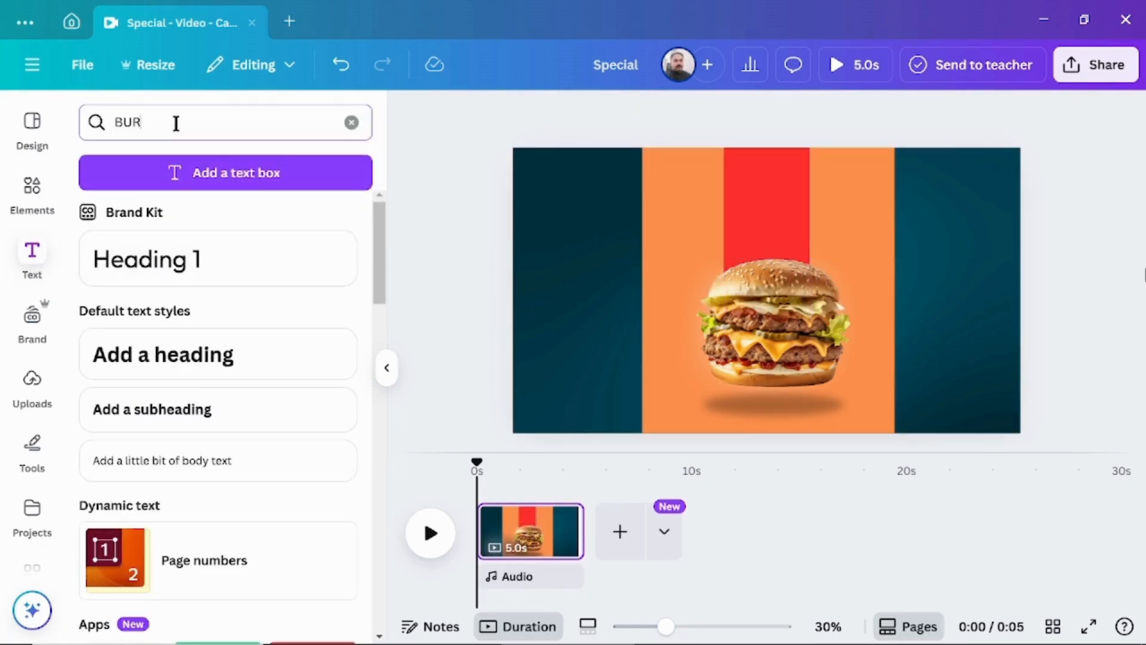
{"action": "type", "text": "GER TEXT"}
{"action": "key", "text": "Return"}
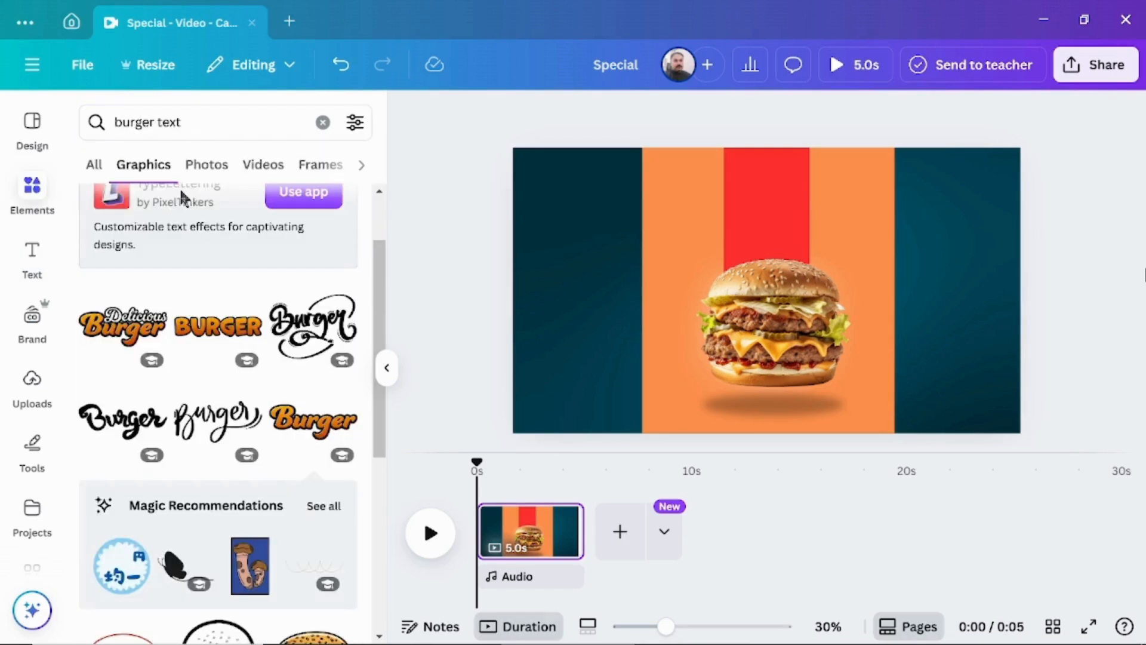
Add the "Delicious Burger" lettering from the burger text graphics, shrink it and place it directly above the burger.
{"action": "left_click", "coordinate": [123, 326]}
{"action": "left_click_drag", "start_coordinate": [750, 299], "coordinate": [752, 236]}
{"action": "left_click_drag", "start_coordinate": [662, 180], "coordinate": [720, 203]}
{"action": "left_click_drag", "start_coordinate": [794, 234], "coordinate": [769, 218]}
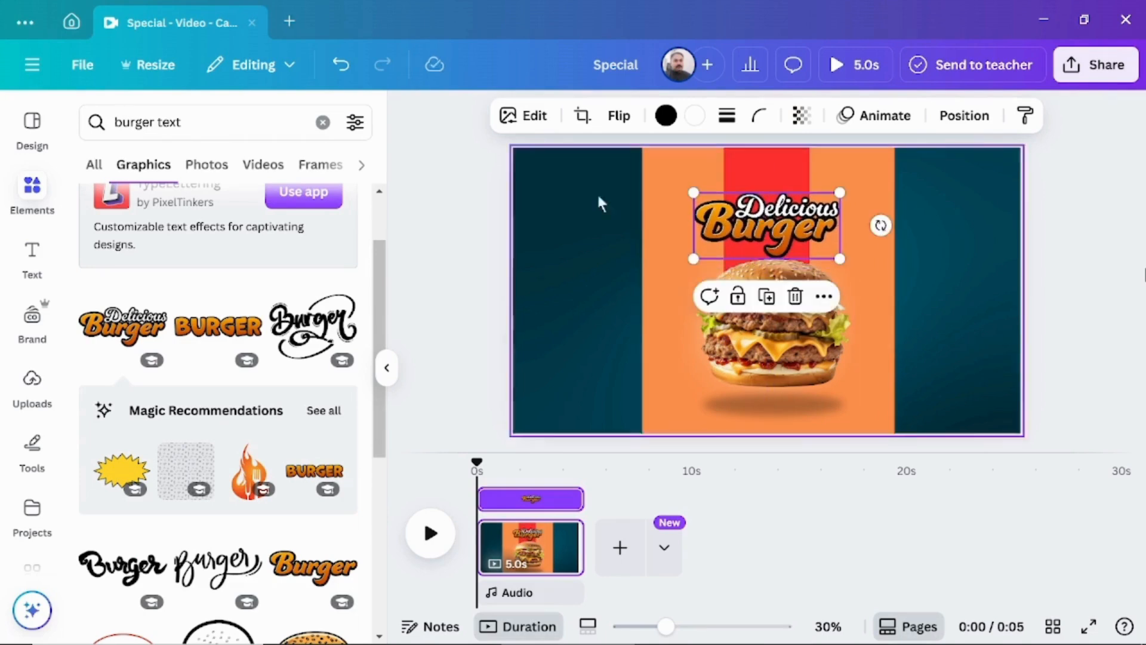
{"action": "left_click", "coordinate": [472, 272]}
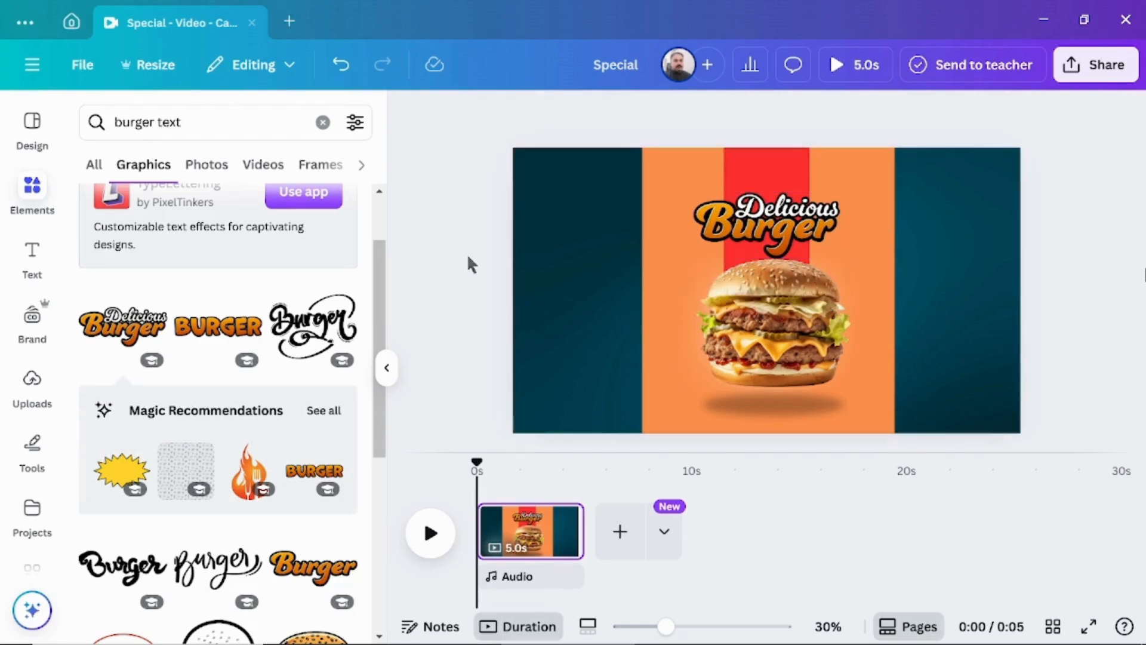
Add a heading reading "Special" and set its font to Alex Brush.
{"action": "left_click", "coordinate": [36, 278]}
{"action": "left_click", "coordinate": [160, 358]}
{"action": "type", "text": "Special"}
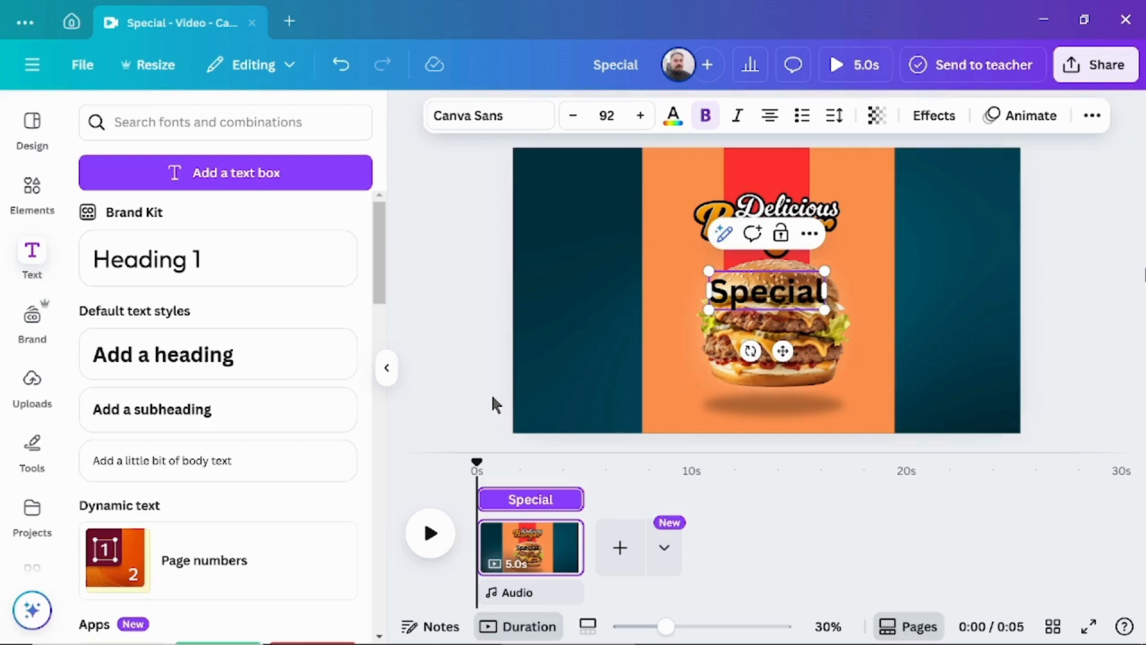
{"action": "left_click", "coordinate": [527, 125]}
{"action": "scroll", "coordinate": [163, 344], "scroll_direction": "down", "scroll_amount": 5}
{"action": "left_click", "coordinate": [163, 343]}
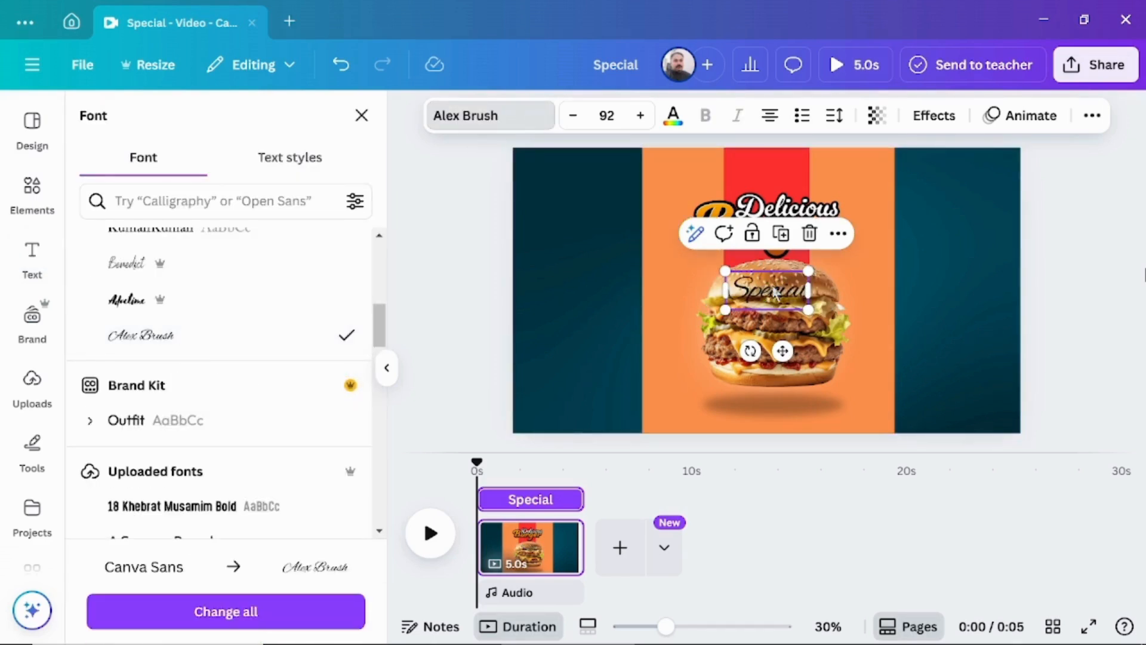
Place the "Special" heading above the "Delicious Burger" lettering on the red strip and color it white (#ffffff).
{"action": "left_click_drag", "start_coordinate": [771, 287], "coordinate": [774, 178]}
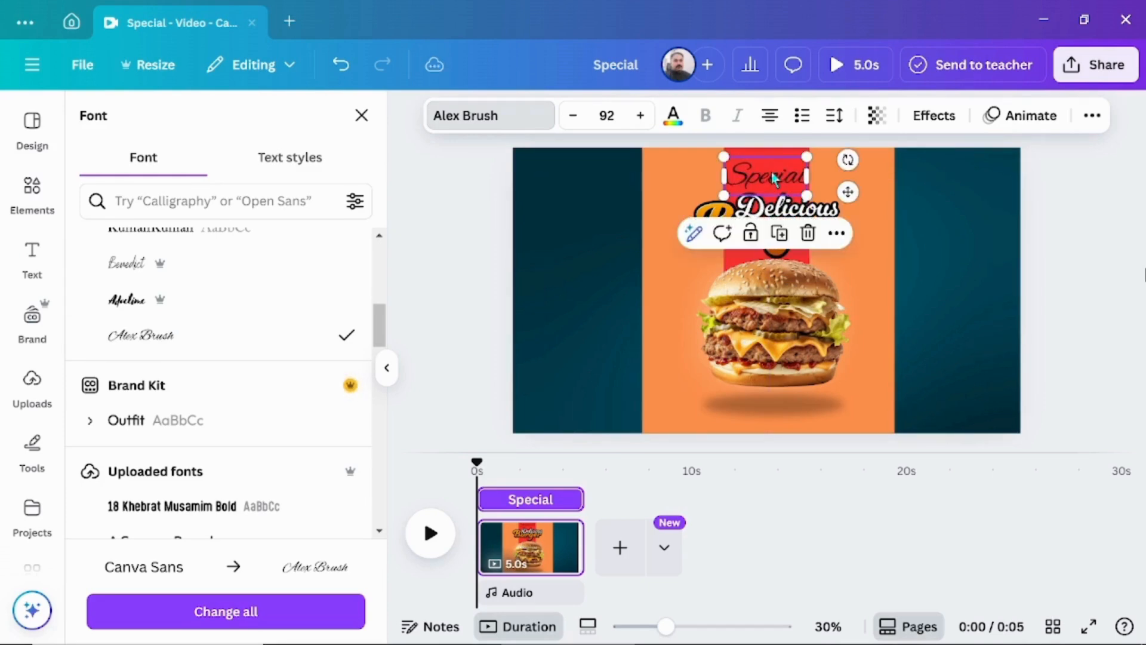
{"action": "left_click", "coordinate": [673, 115]}
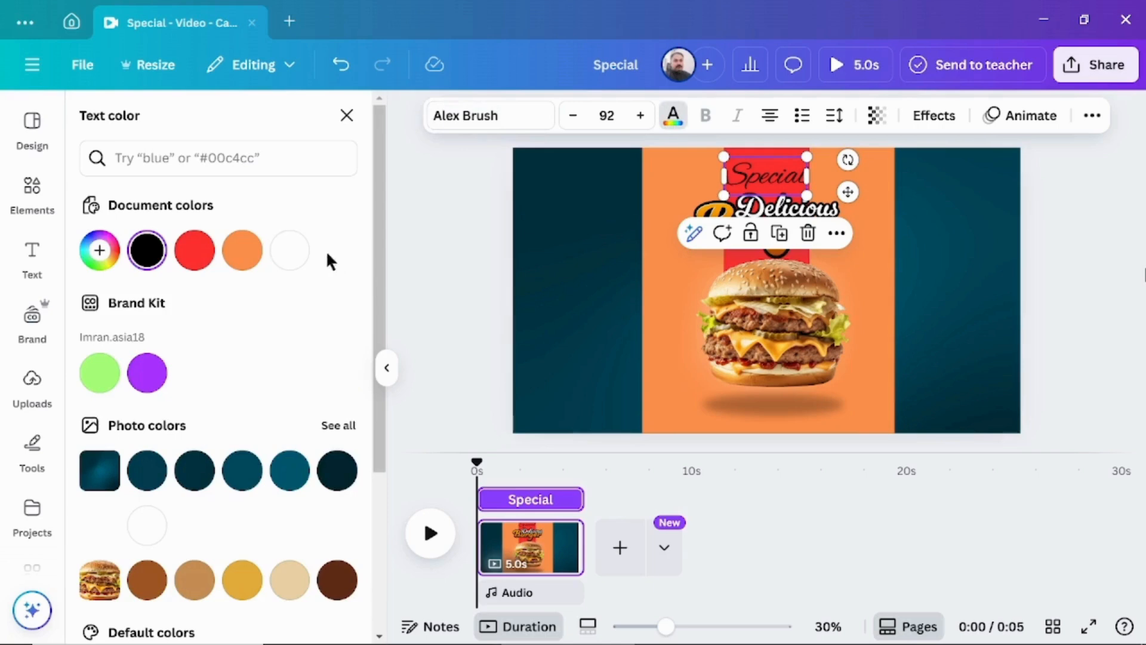
{"action": "double_click", "coordinate": [784, 175]}
{"action": "left_click", "coordinate": [288, 258]}
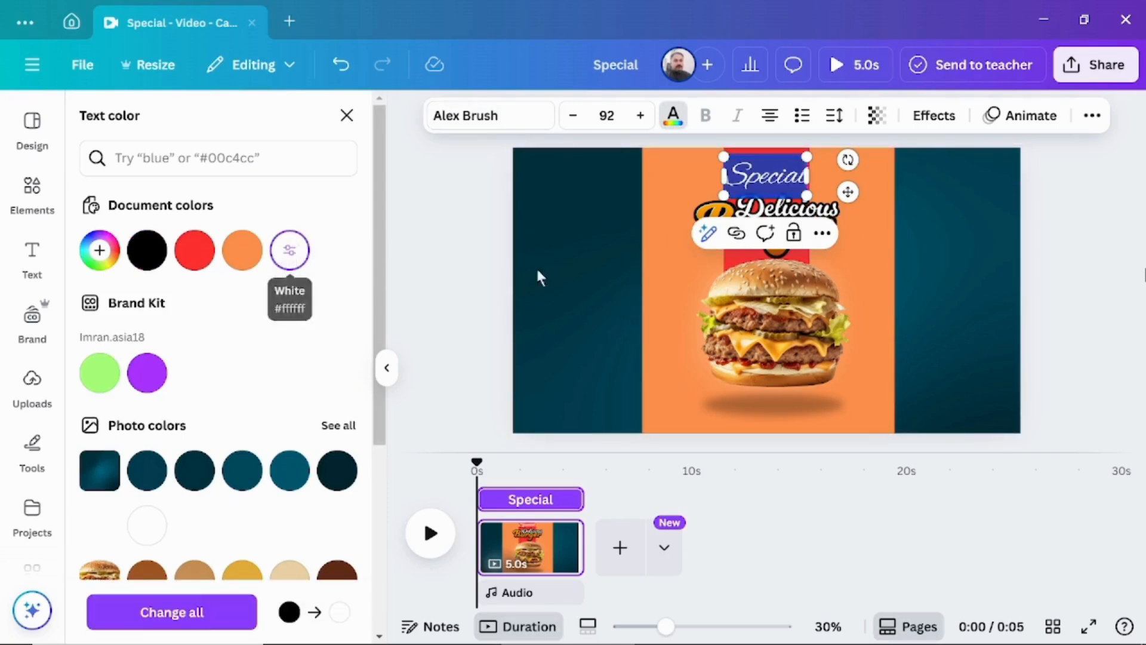
{"action": "left_click", "coordinate": [536, 266]}
Search the elements for "order now" and add the red comic-burst "ORDER NOW!" graphic to the page.
{"action": "left_click", "coordinate": [33, 197]}
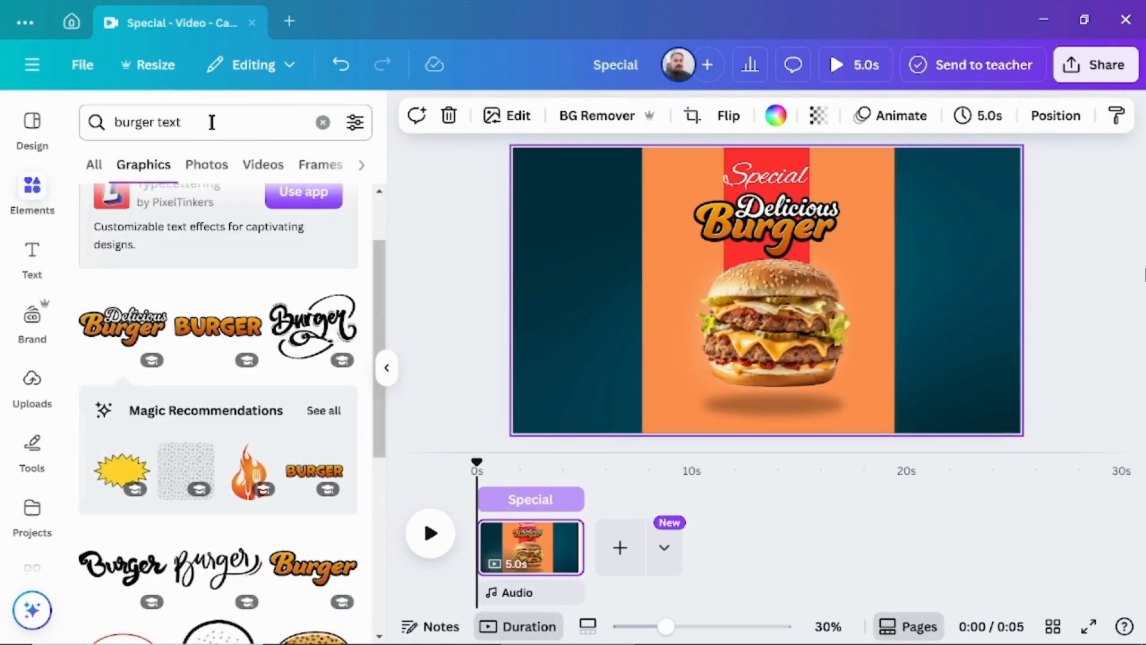
{"action": "left_click", "coordinate": [323, 122]}
{"action": "type", "text": "order"}
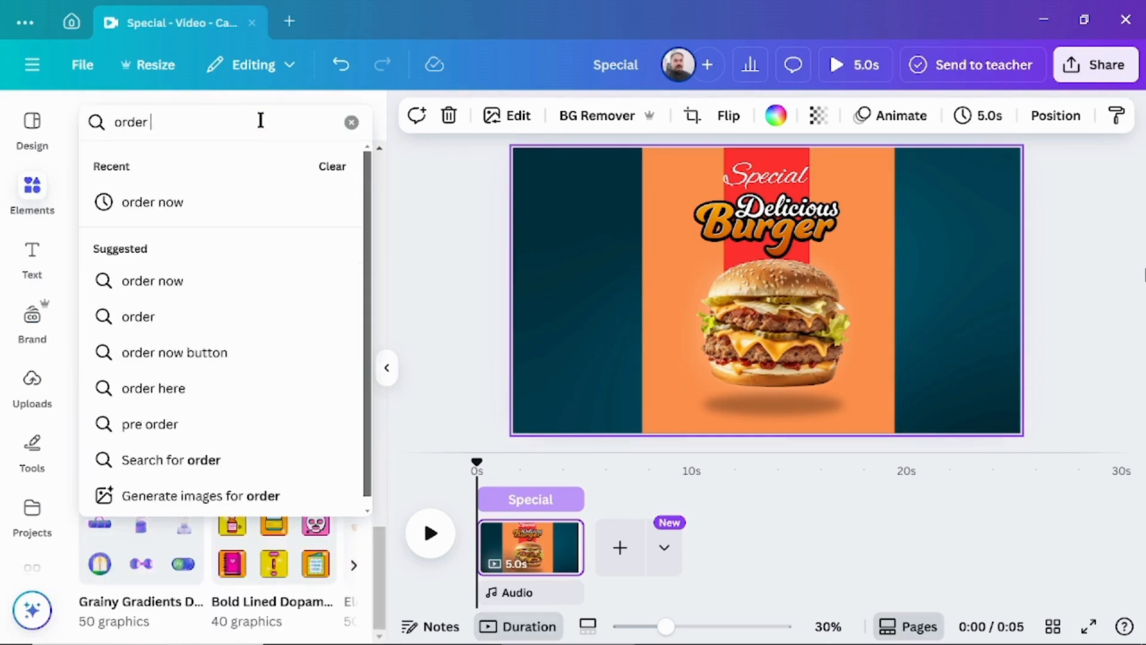
{"action": "left_click", "coordinate": [187, 202]}
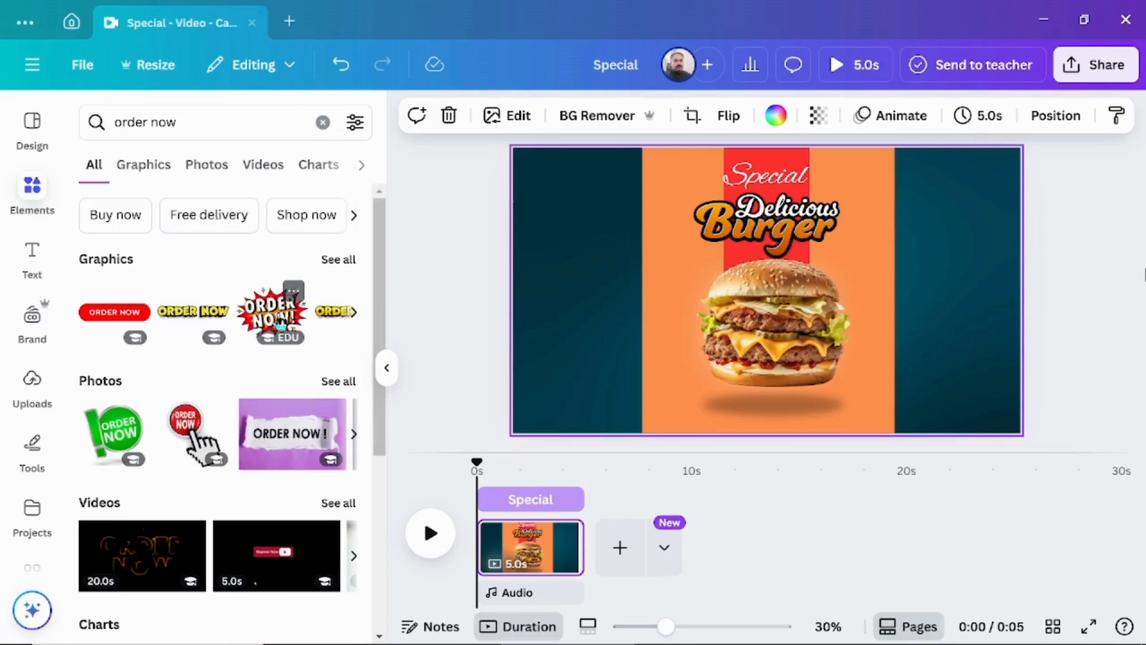
{"action": "left_click", "coordinate": [279, 317]}
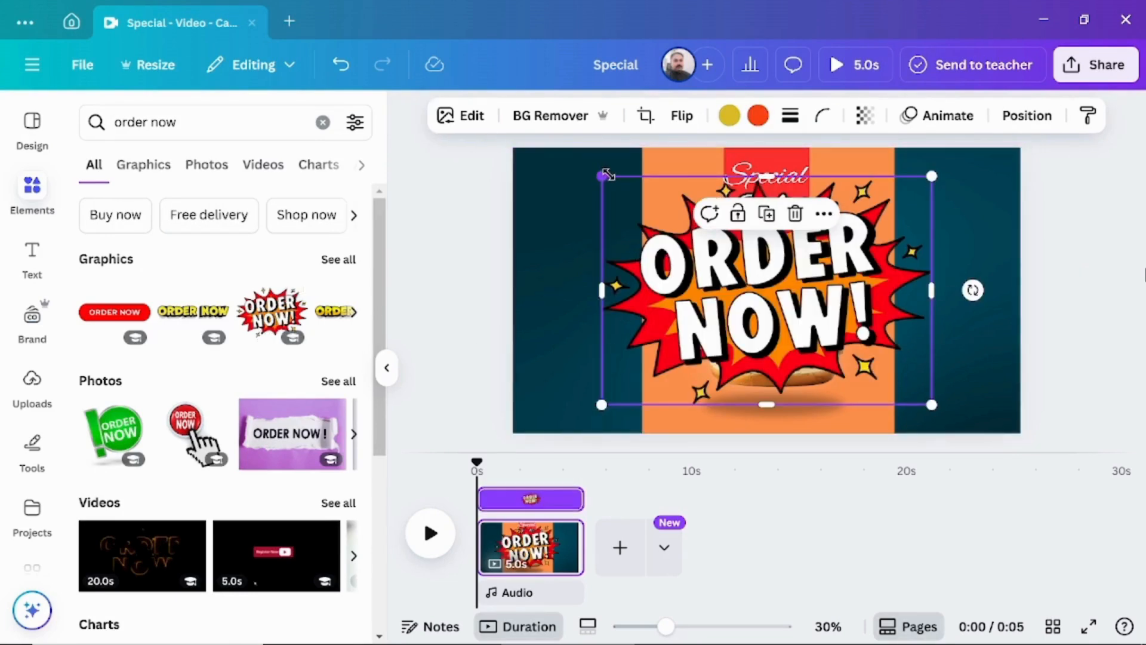
Shrink the "ORDER NOW!" badge to the burger's upper right, and add the double red pepper graphic from a "red chili" search.
{"action": "left_click_drag", "start_coordinate": [619, 177], "coordinate": [862, 248]}
{"action": "left_click", "coordinate": [241, 122]}
{"action": "type", "text": "re"}
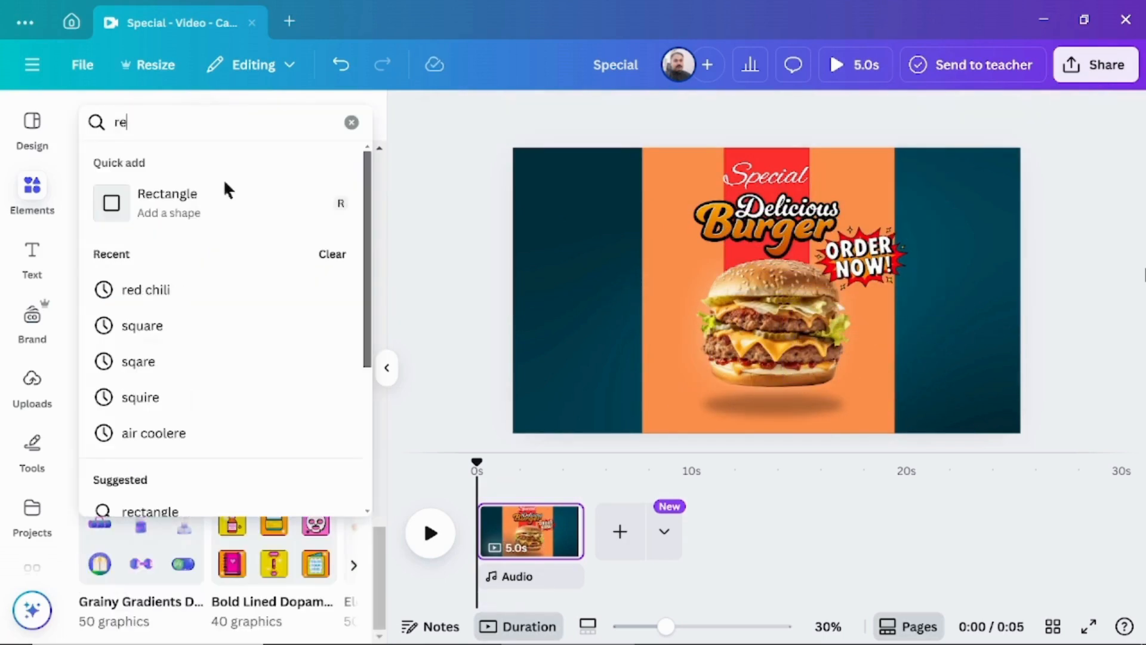
{"action": "left_click", "coordinate": [156, 290]}
{"action": "left_click", "coordinate": [194, 312]}
Shrink the chili graphic, place it at the burger's upper left and lower its transparency value so it looks faded.
{"action": "left_click_drag", "start_coordinate": [627, 173], "coordinate": [679, 264]}
{"action": "left_click", "coordinate": [880, 115]}
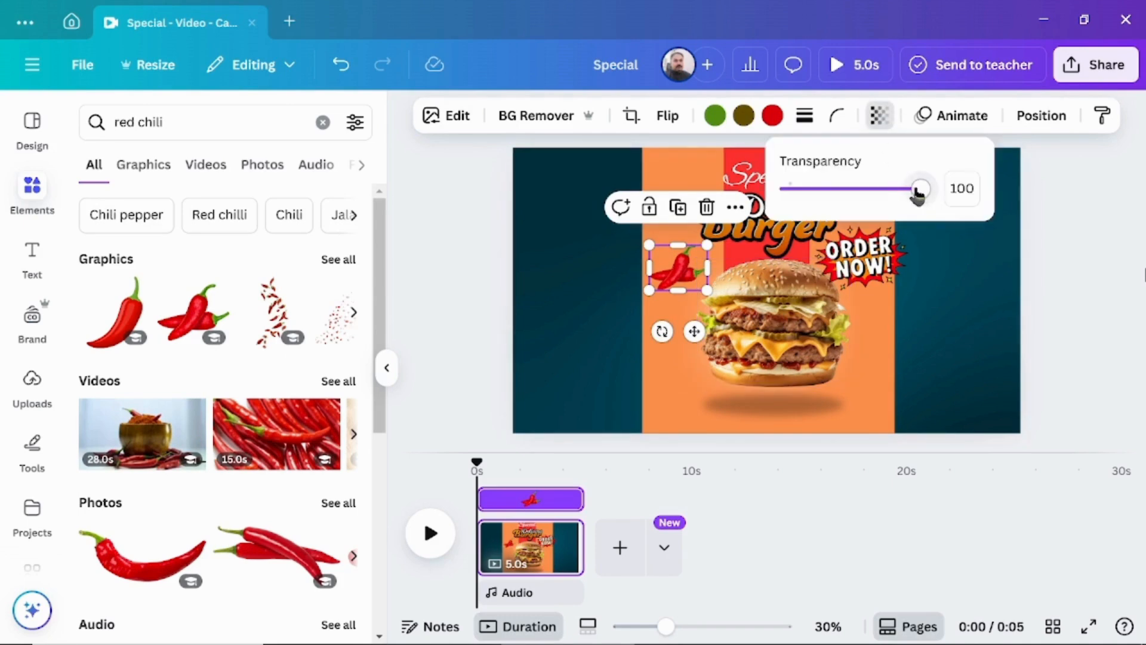
{"action": "left_click_drag", "start_coordinate": [919, 190], "coordinate": [846, 189]}
Search the elements for "tomato slice" and limit the results to graphics.
{"action": "left_click", "coordinate": [277, 126]}
{"action": "type", "text": "ta"}
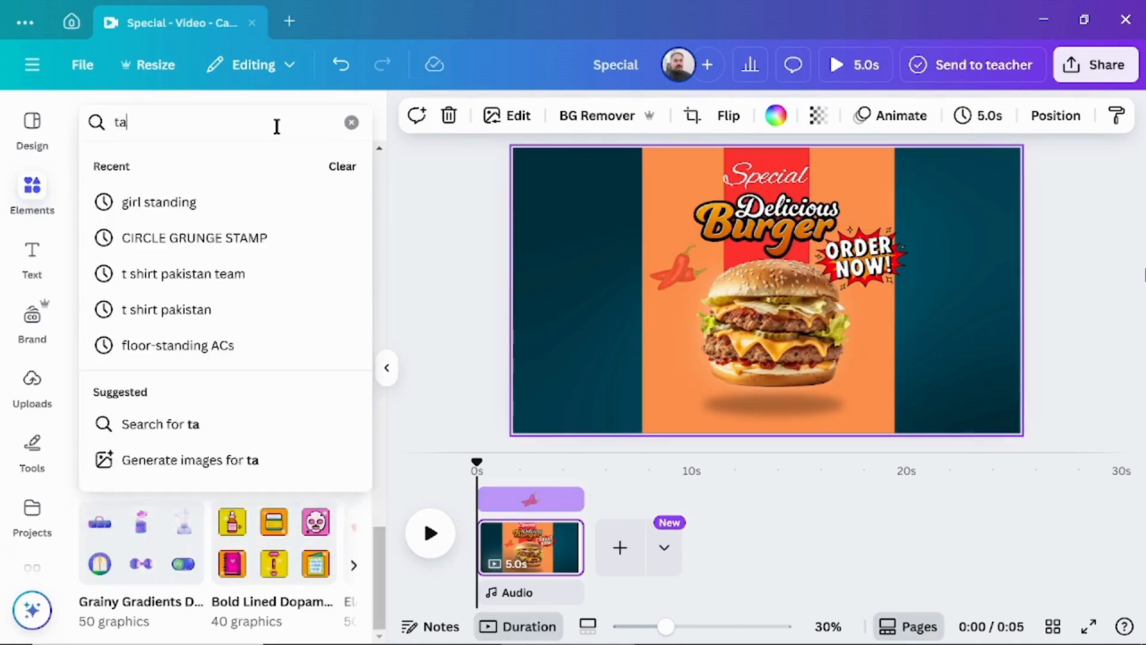
{"action": "key", "text": "BackSpace"}
{"action": "type", "text": "om"}
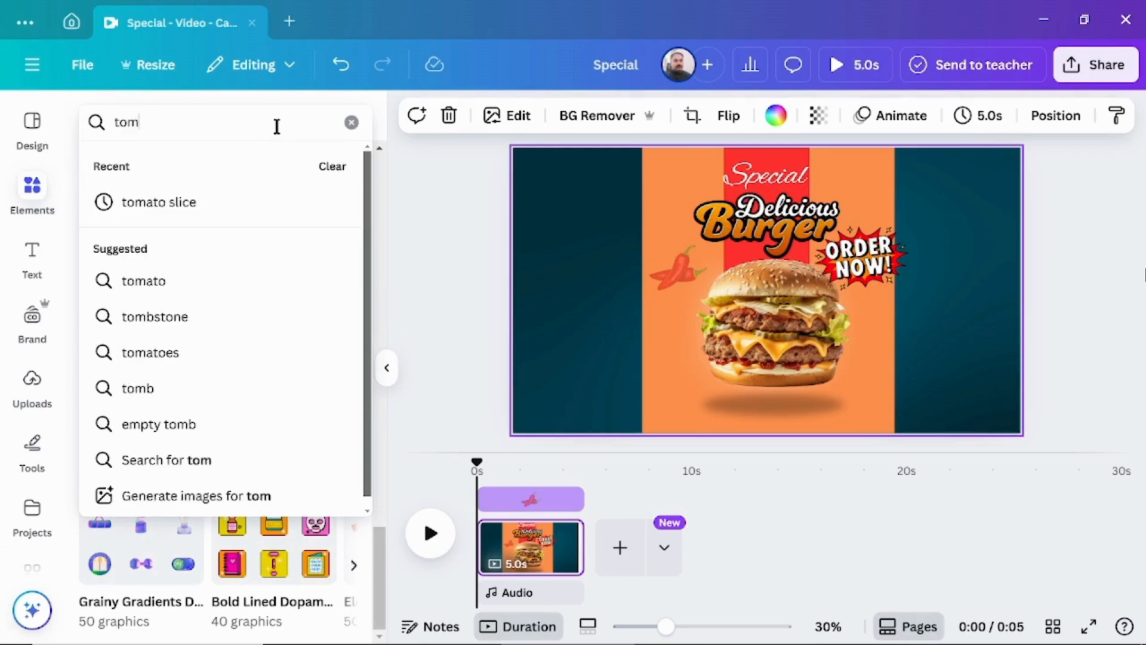
{"action": "left_click", "coordinate": [154, 203]}
{"action": "left_click", "coordinate": [141, 167]}
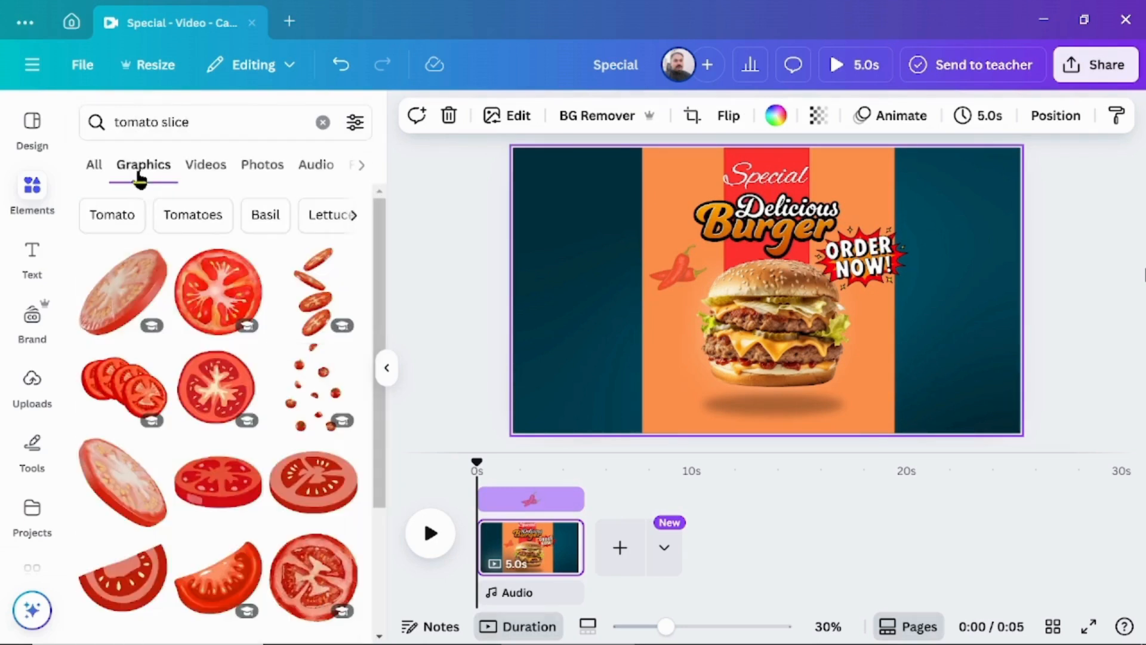
Add the row of sliced tomatoes, shrink and tilt it upright above the chili, and set its transparency to 58.
{"action": "left_click", "coordinate": [119, 385]}
{"action": "left_click_drag", "start_coordinate": [888, 290], "coordinate": [752, 174]}
{"action": "left_click_drag", "start_coordinate": [701, 218], "coordinate": [672, 204]}
{"action": "left_click", "coordinate": [768, 119]}
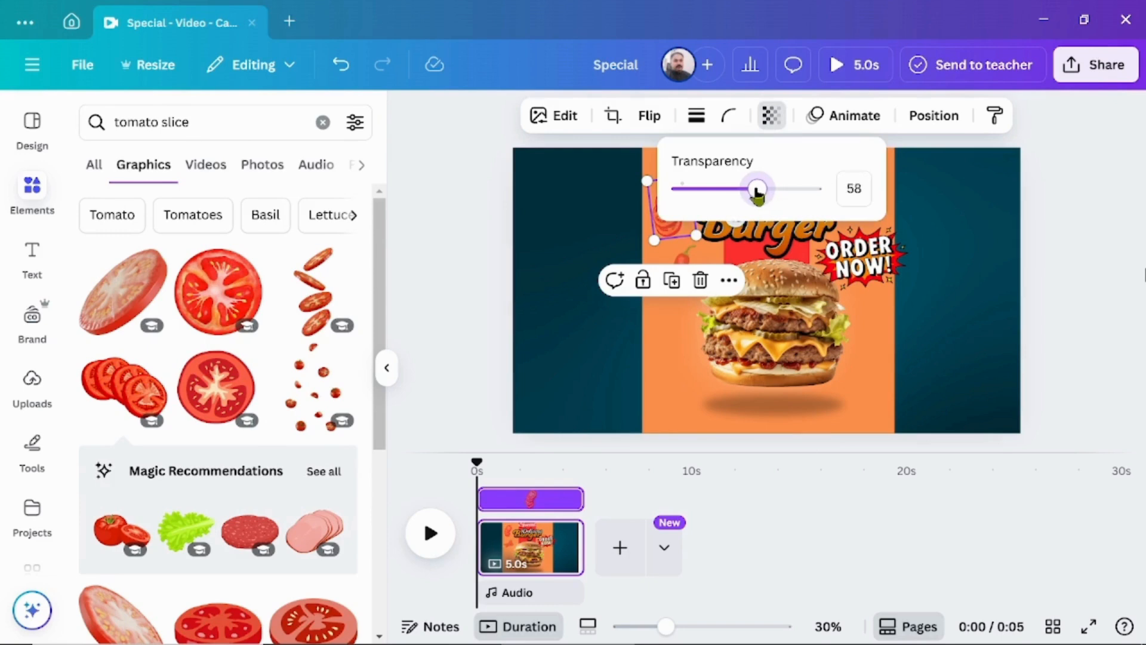
{"action": "left_click", "coordinate": [978, 357]}
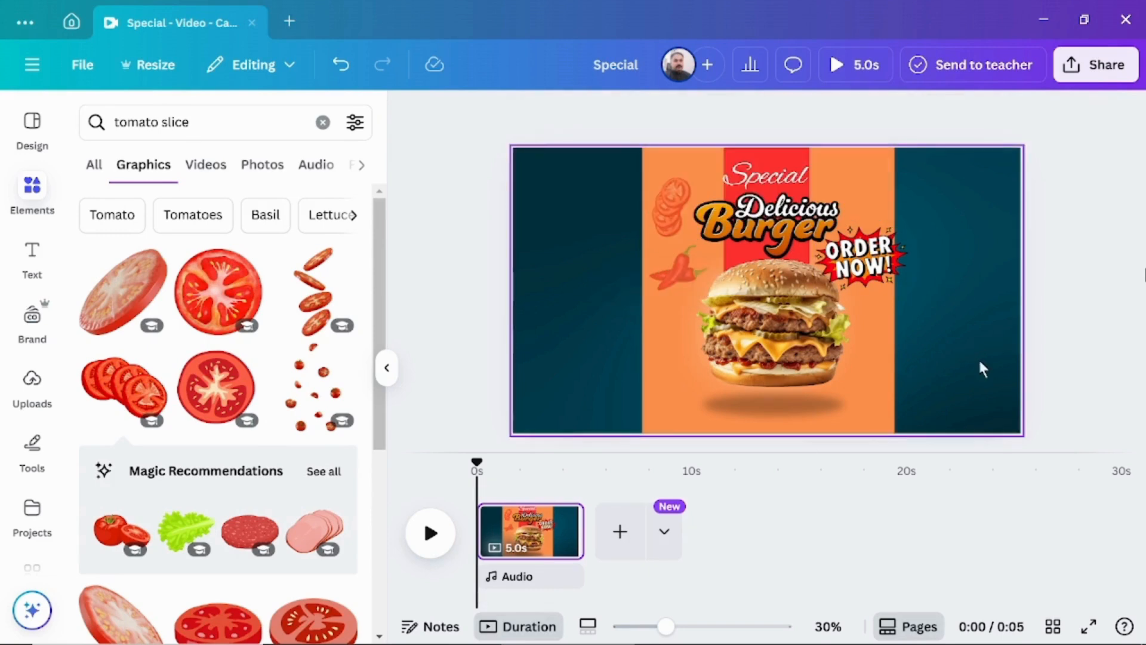
Apply the Rise animation to the burger on enter and move its speed setting slightly up.
{"action": "left_click", "coordinate": [775, 342]}
{"action": "left_click", "coordinate": [937, 115]}
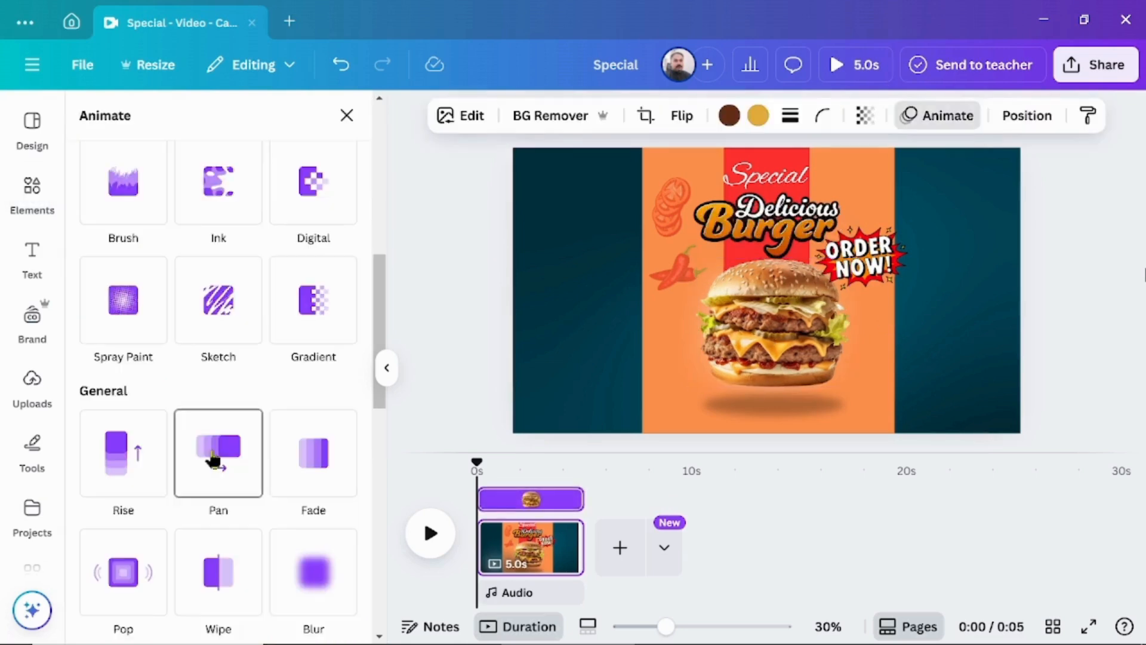
{"action": "left_click", "coordinate": [121, 459]}
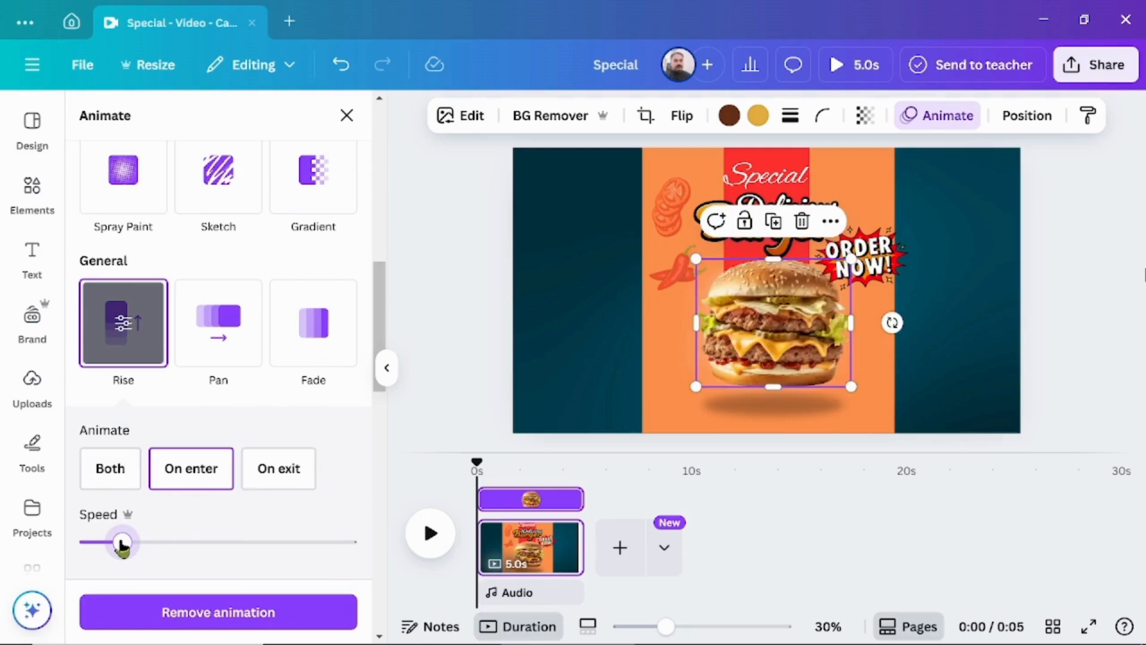
{"action": "mouse_move", "coordinate": [121, 544]}
{"action": "left_mouse_down"}
{"action": "mouse_move", "coordinate": [341, 545]}
{"action": "mouse_move", "coordinate": [99, 544]}
{"action": "mouse_move", "coordinate": [137, 546]}
{"action": "left_mouse_up"}
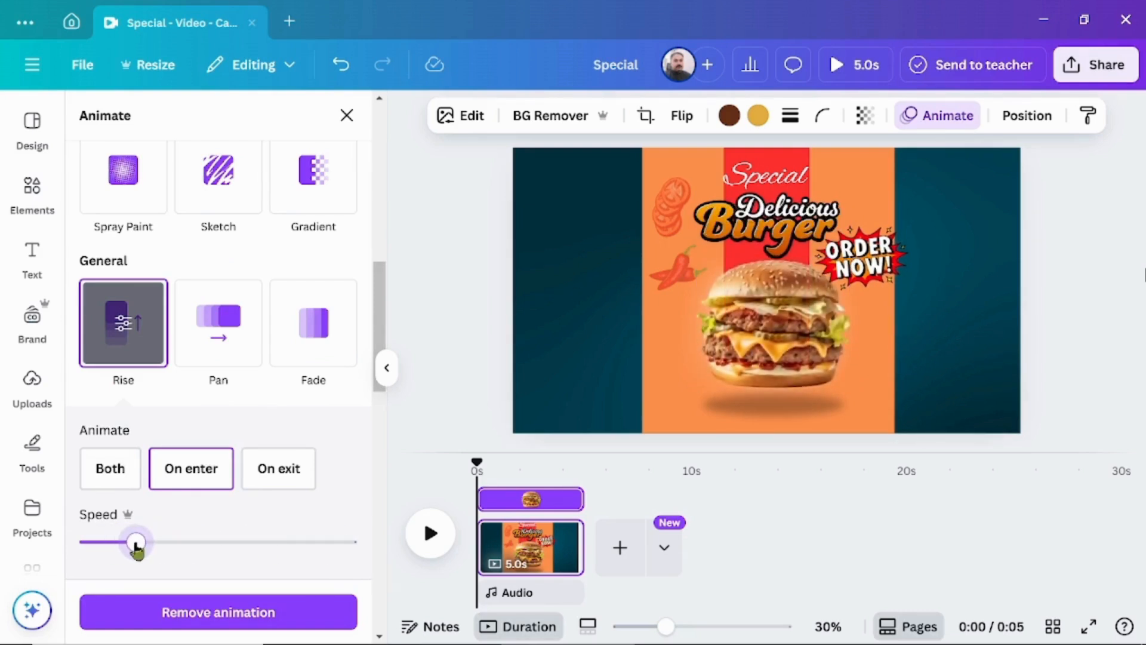
Apply the Pulse add-on effect to the "ORDER NOW!" badge and lower the effect's adjustment value.
{"action": "left_click", "coordinate": [879, 257]}
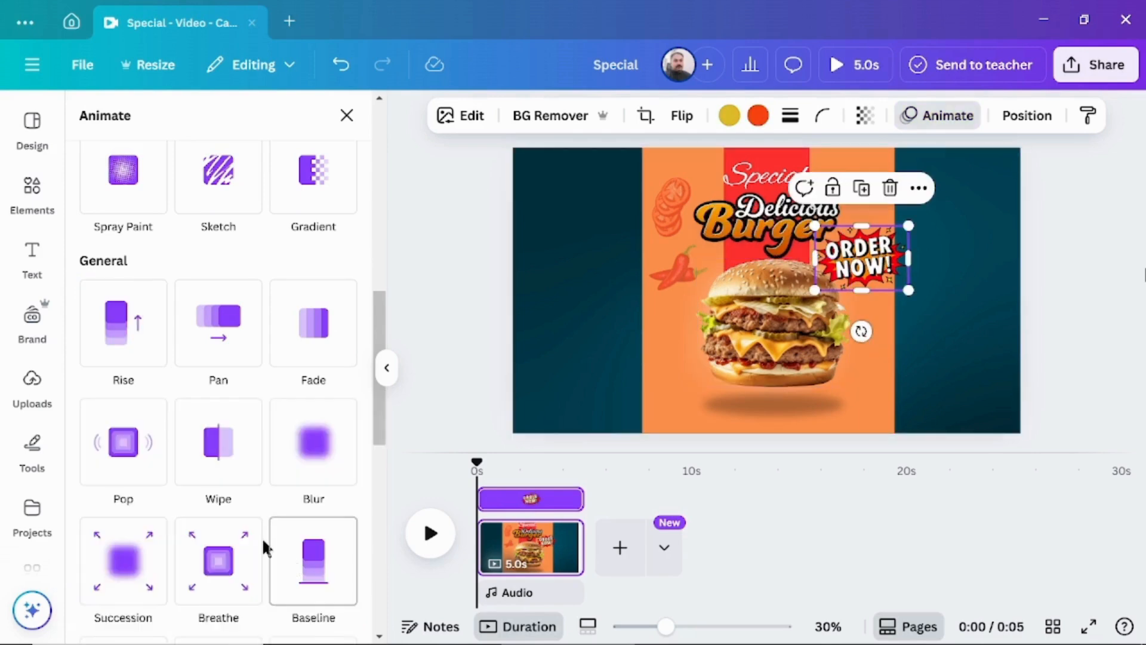
{"action": "scroll", "coordinate": [262, 538], "scroll_direction": "down", "scroll_amount": 5}
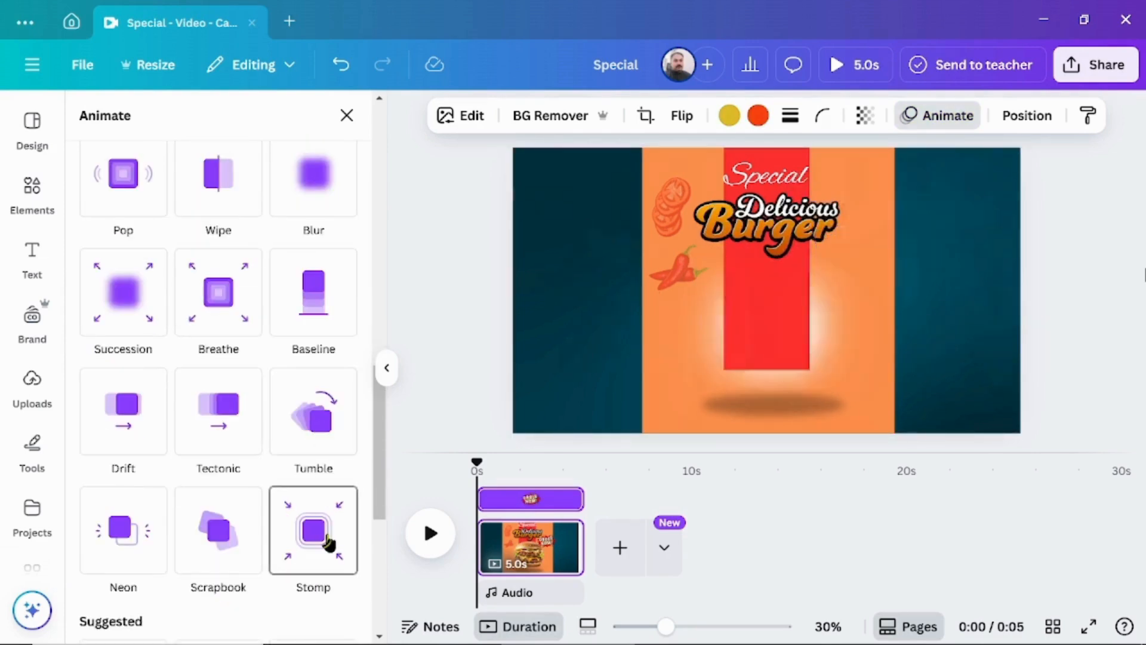
{"action": "scroll", "coordinate": [325, 540], "scroll_direction": "down", "scroll_amount": 3}
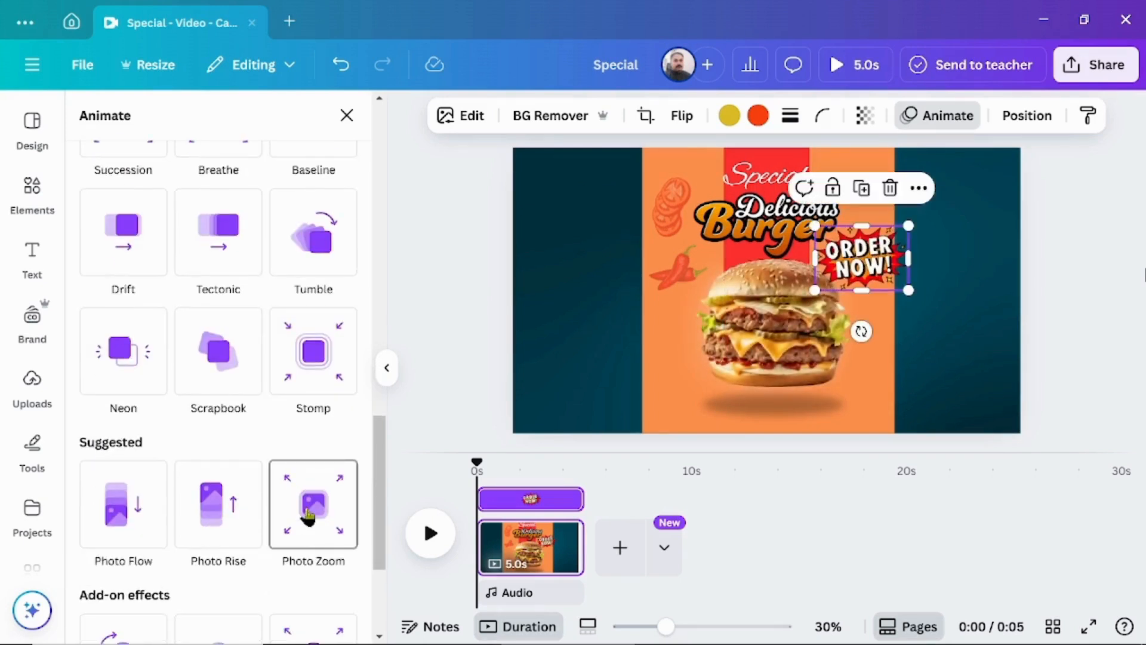
{"action": "scroll", "coordinate": [308, 515], "scroll_direction": "down", "scroll_amount": 2}
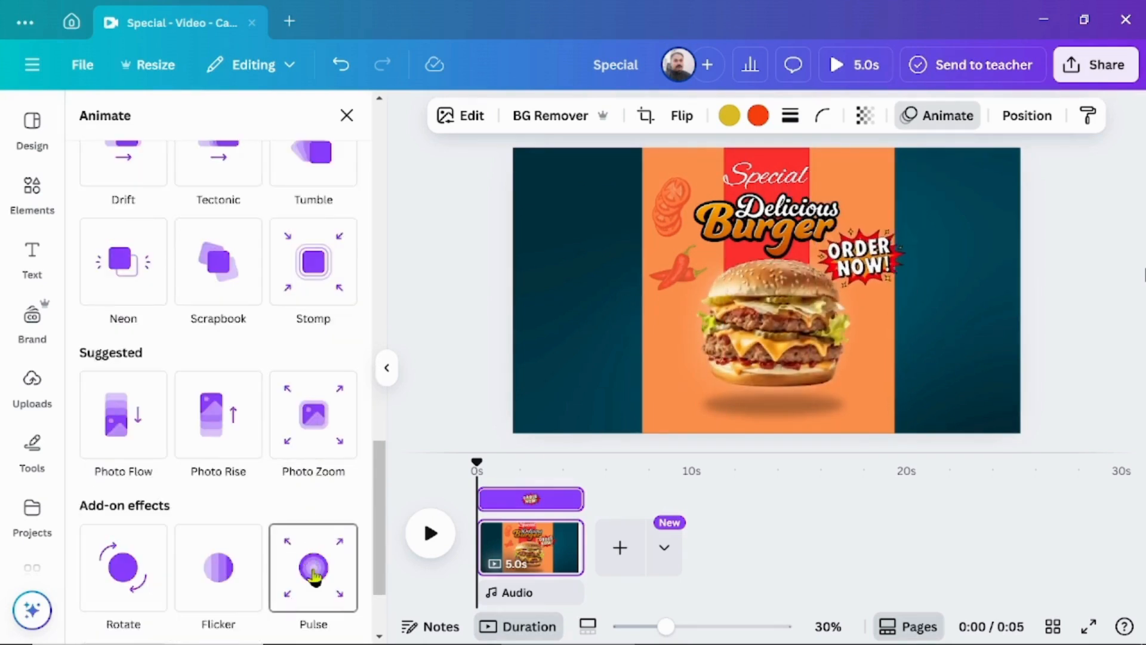
{"action": "left_click", "coordinate": [314, 576]}
{"action": "left_click_drag", "start_coordinate": [216, 400], "coordinate": [117, 399]}
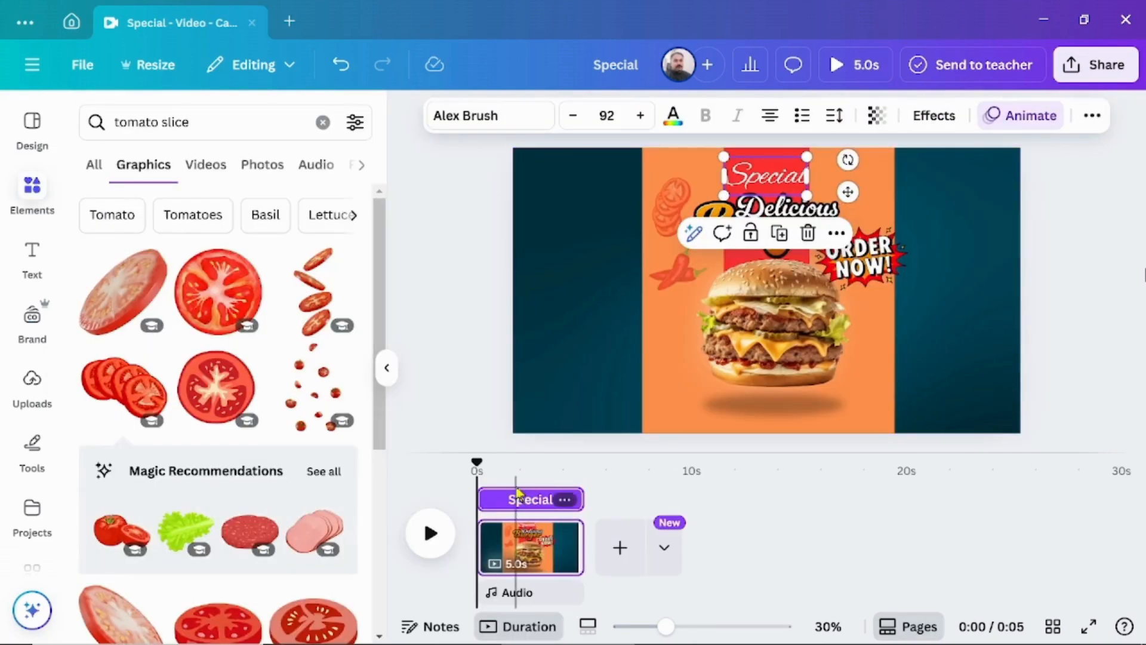
Hide the element timing of the "Special" heading and play the page to preview its animations.
{"action": "right_click", "coordinate": [520, 504]}
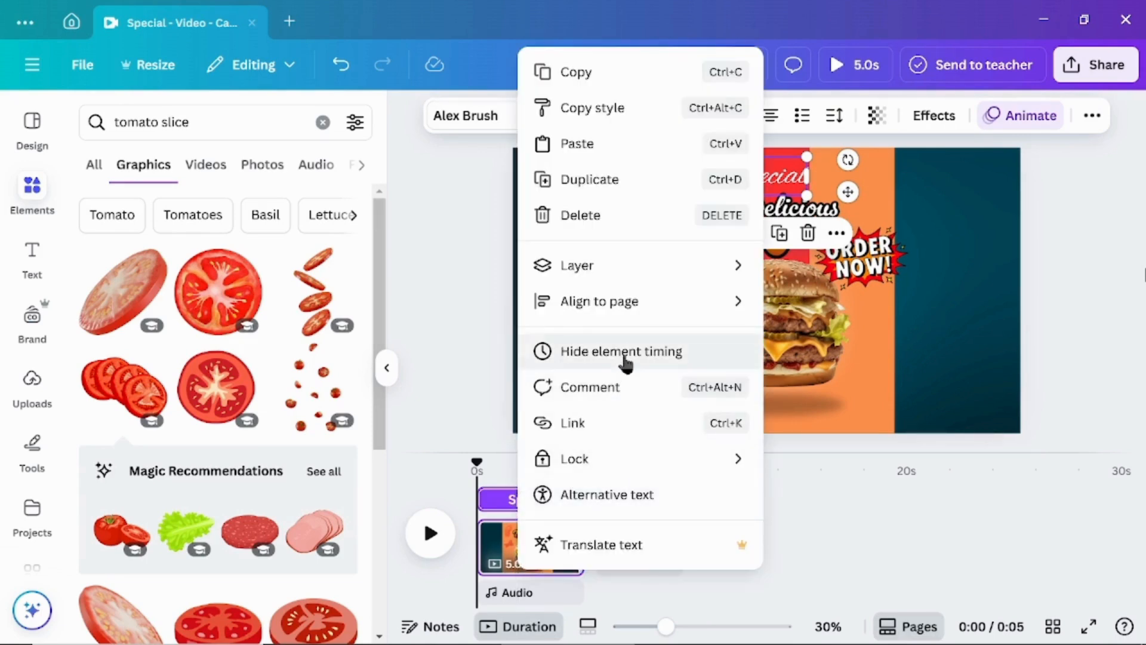
{"action": "left_click", "coordinate": [624, 353]}
{"action": "left_click", "coordinate": [430, 533]}
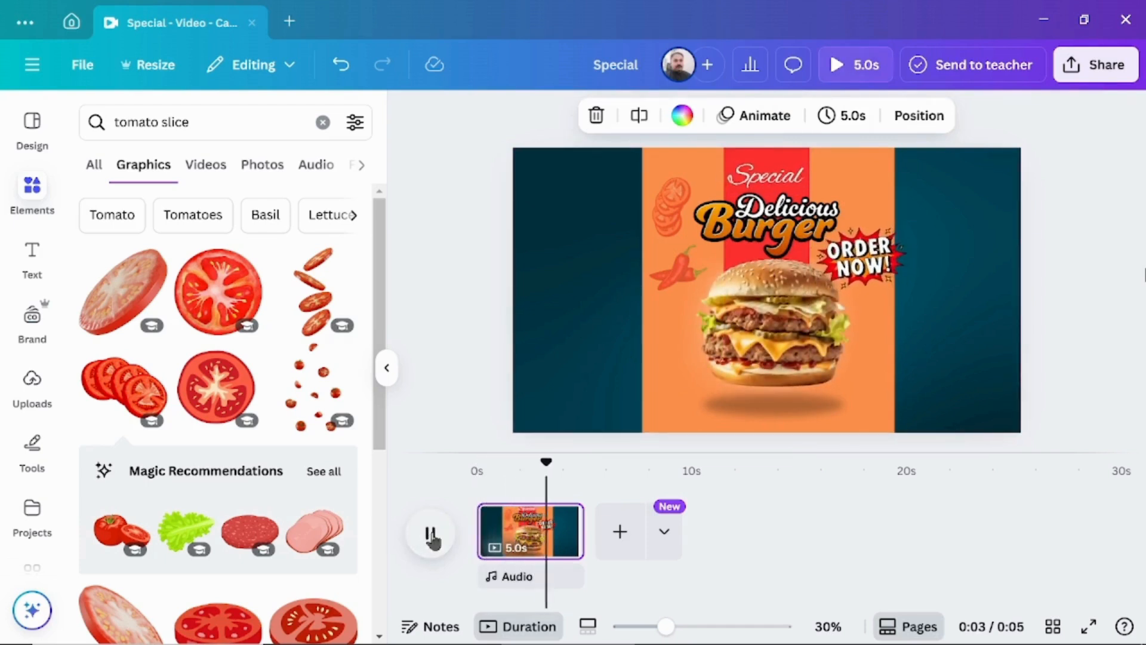
Download the design as an MP4 video at 1080p (HD) quality with the download settings saved.
{"action": "left_click", "coordinate": [1111, 72]}
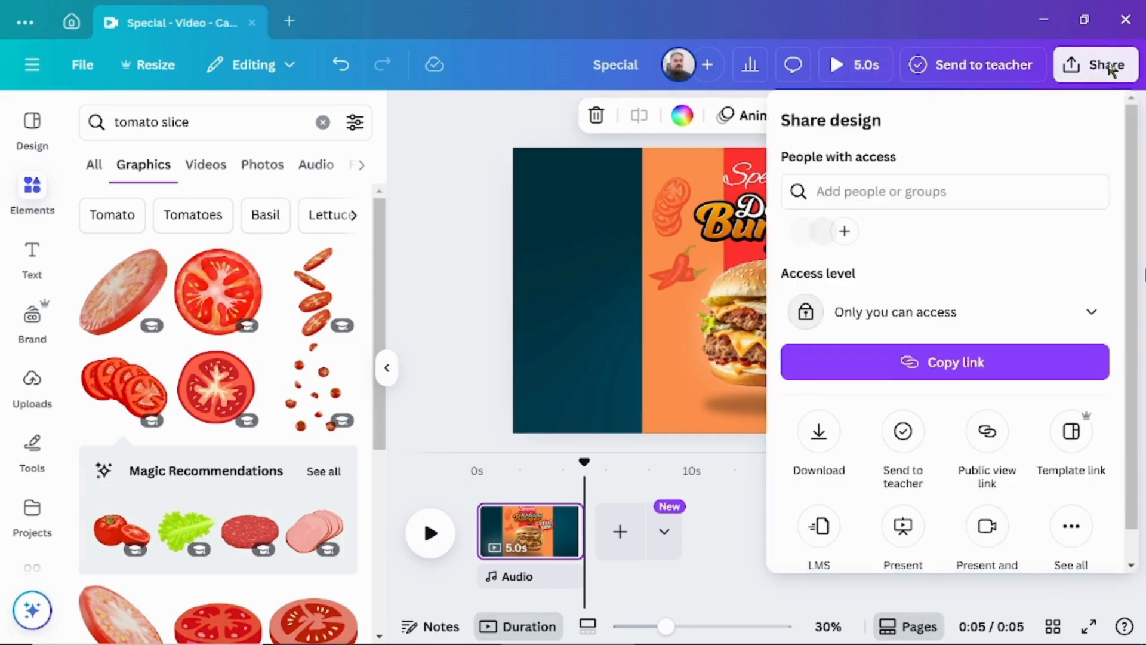
{"action": "left_click", "coordinate": [817, 434]}
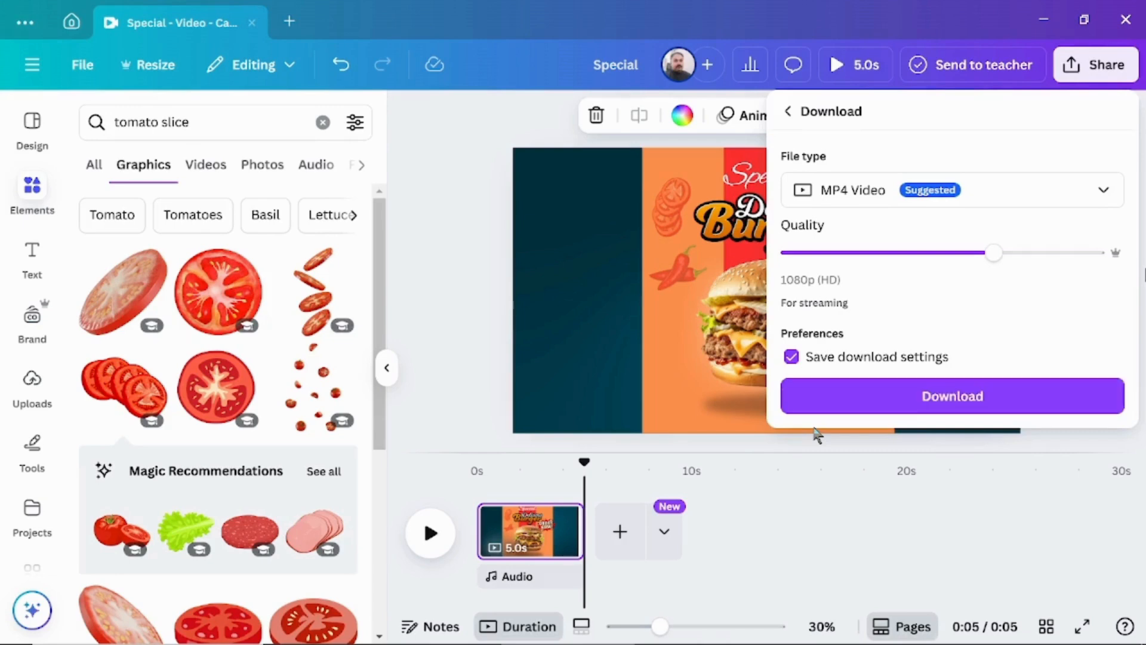
{"action": "left_click", "coordinate": [901, 400]}
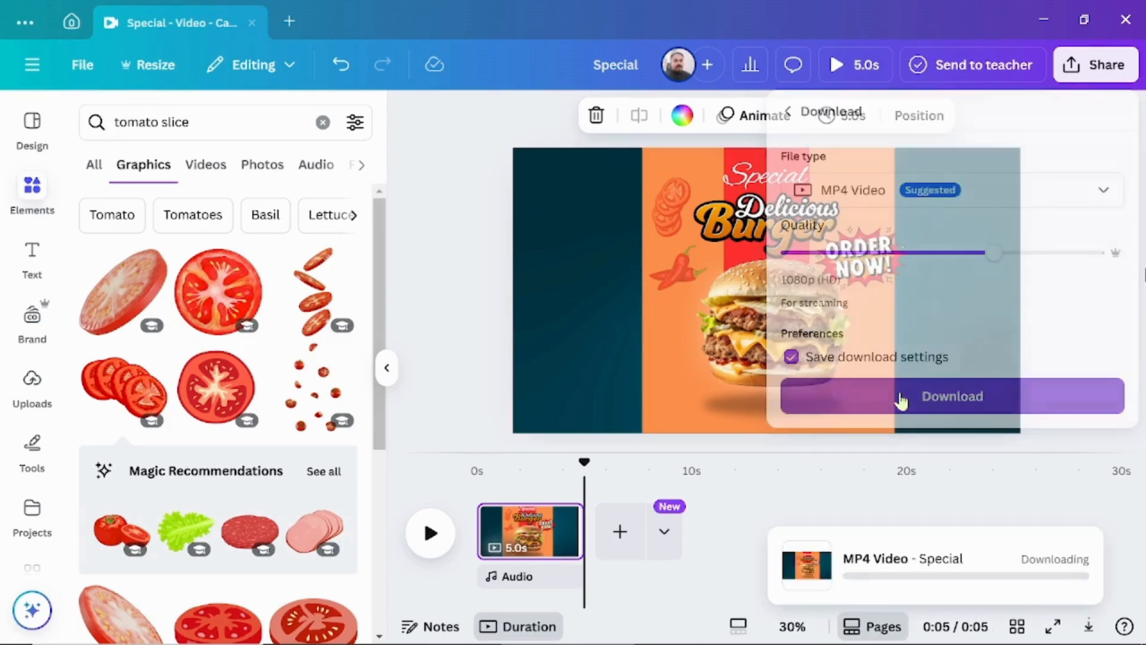
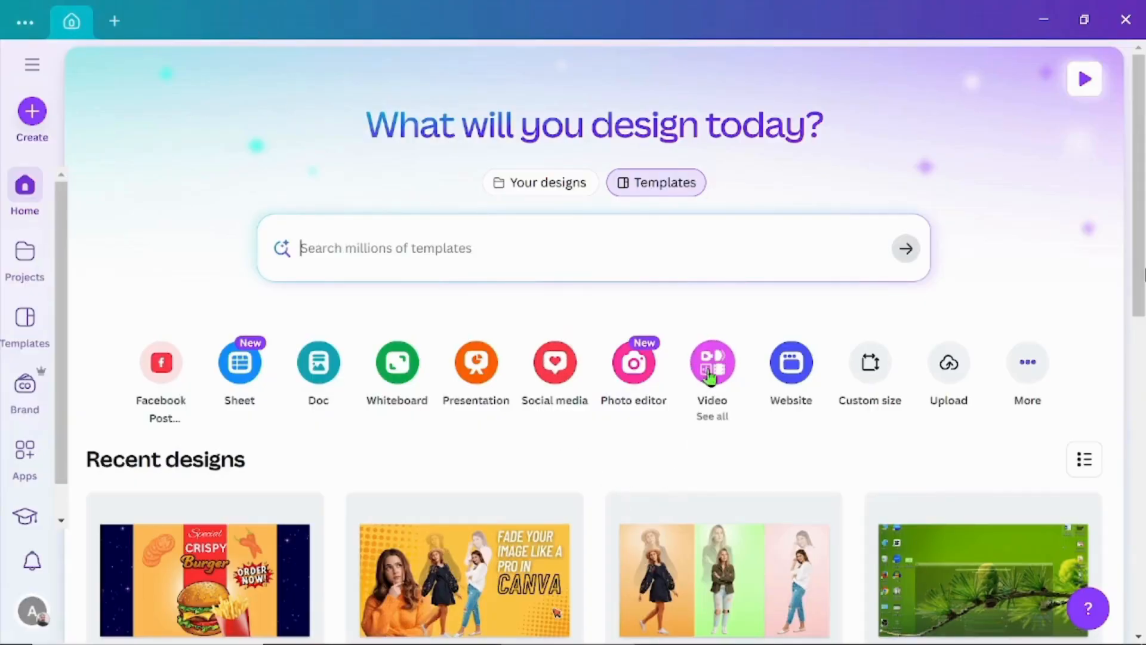
Create a new 1920 × 1080 landscape video and set a light blue gradient graphic as its page background.
{"action": "left_click", "coordinate": [711, 374]}
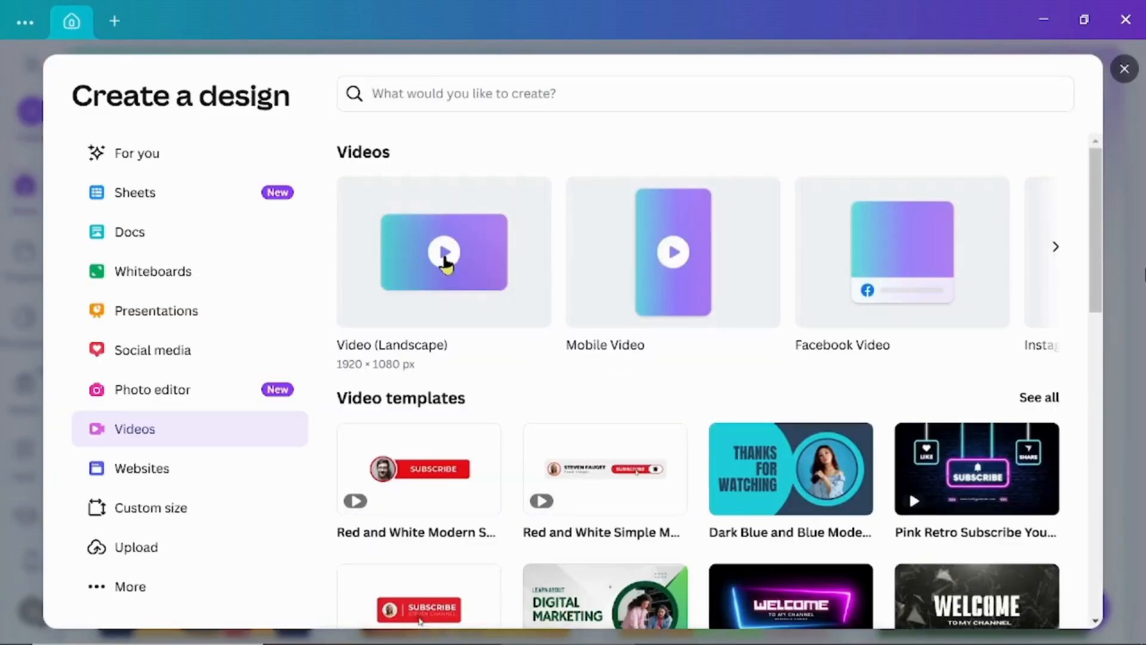
{"action": "left_click", "coordinate": [440, 256]}
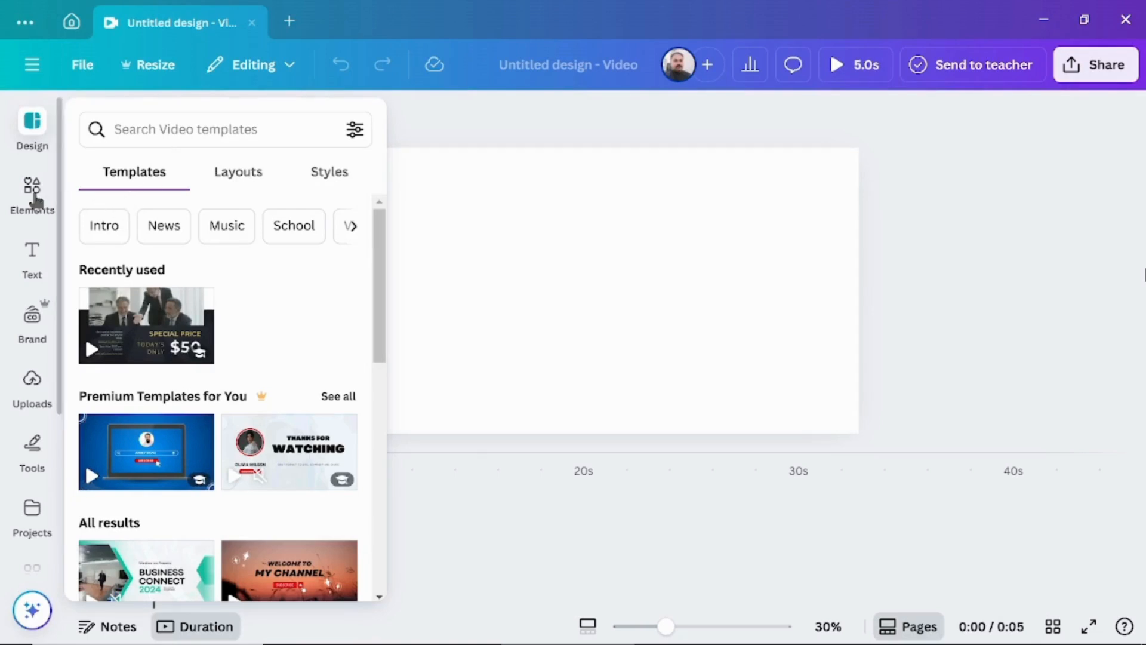
{"action": "left_click", "coordinate": [34, 192]}
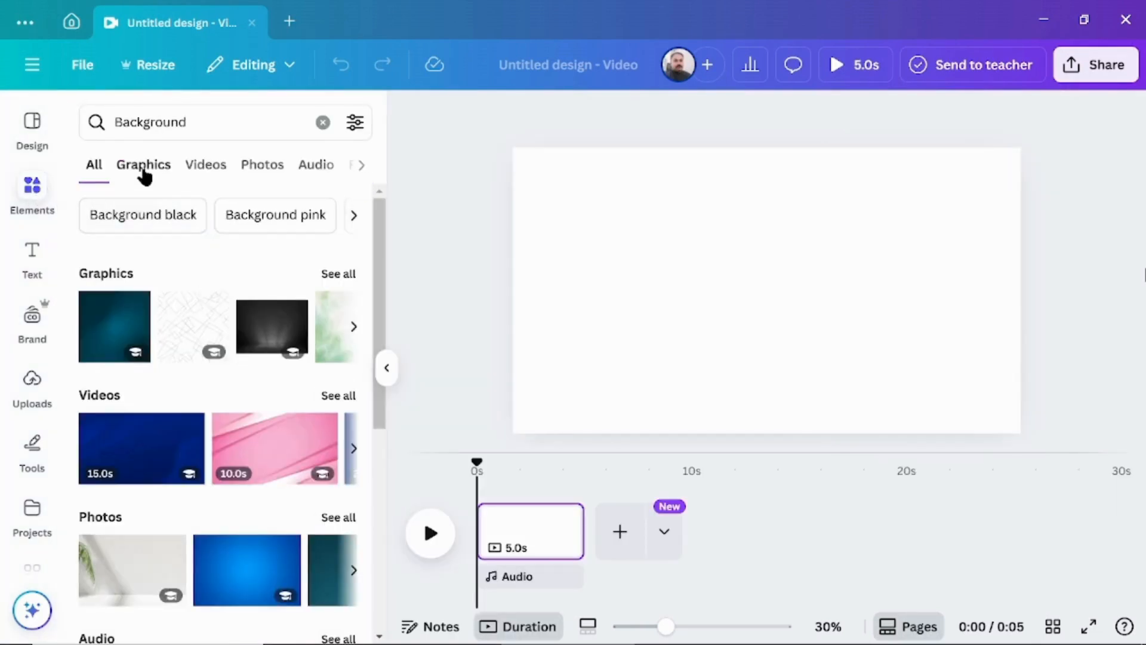
{"action": "left_click", "coordinate": [145, 169]}
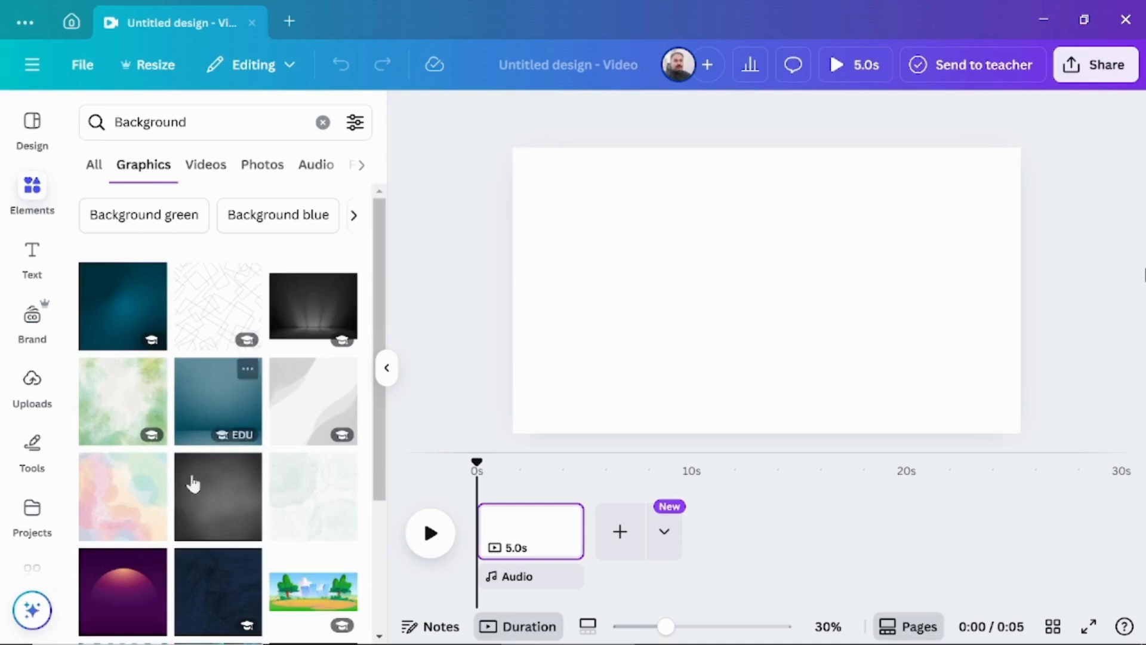
{"action": "scroll", "coordinate": [228, 396], "scroll_direction": "down", "scroll_amount": 5}
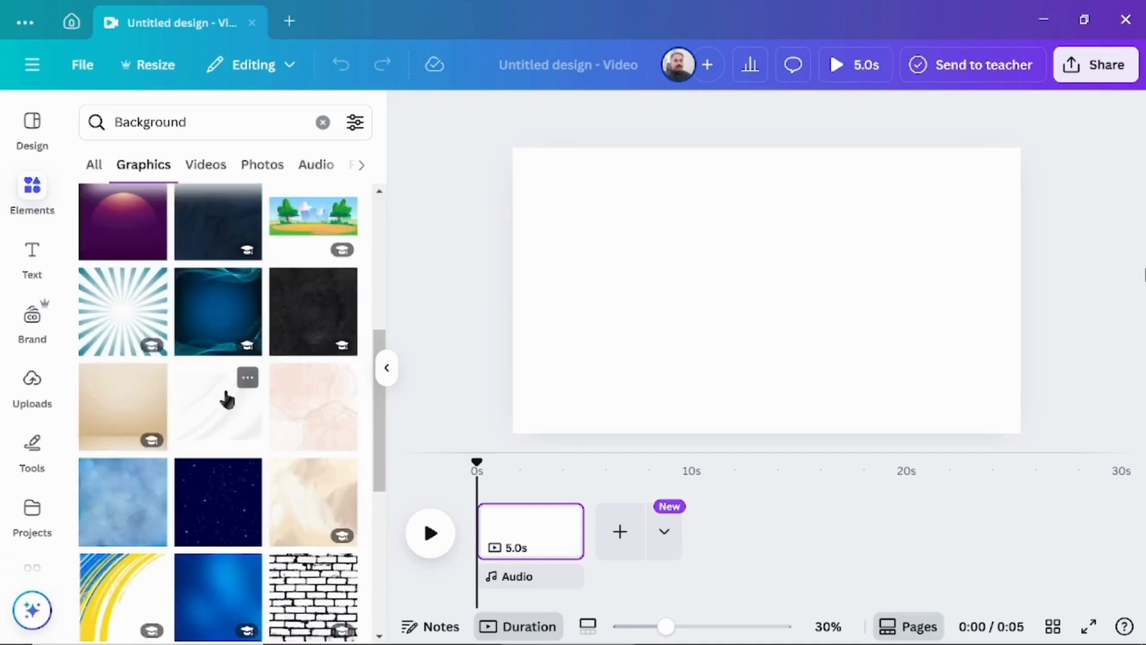
{"action": "scroll", "coordinate": [228, 399], "scroll_direction": "down", "scroll_amount": 6}
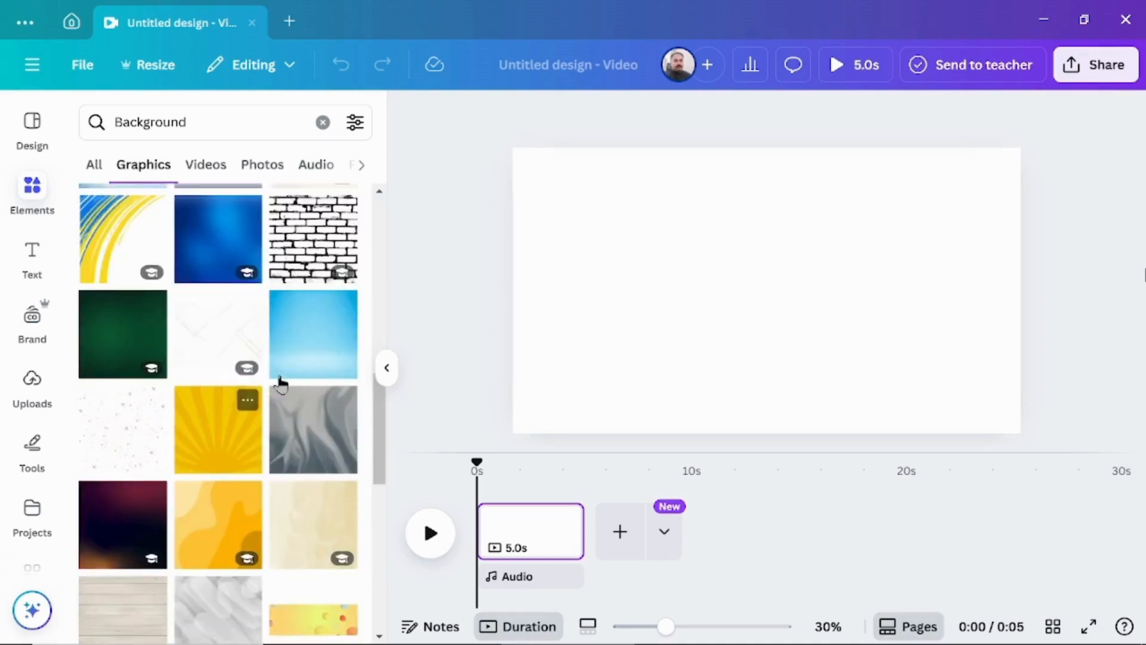
{"action": "left_click", "coordinate": [323, 328]}
{"action": "right_click", "coordinate": [741, 274]}
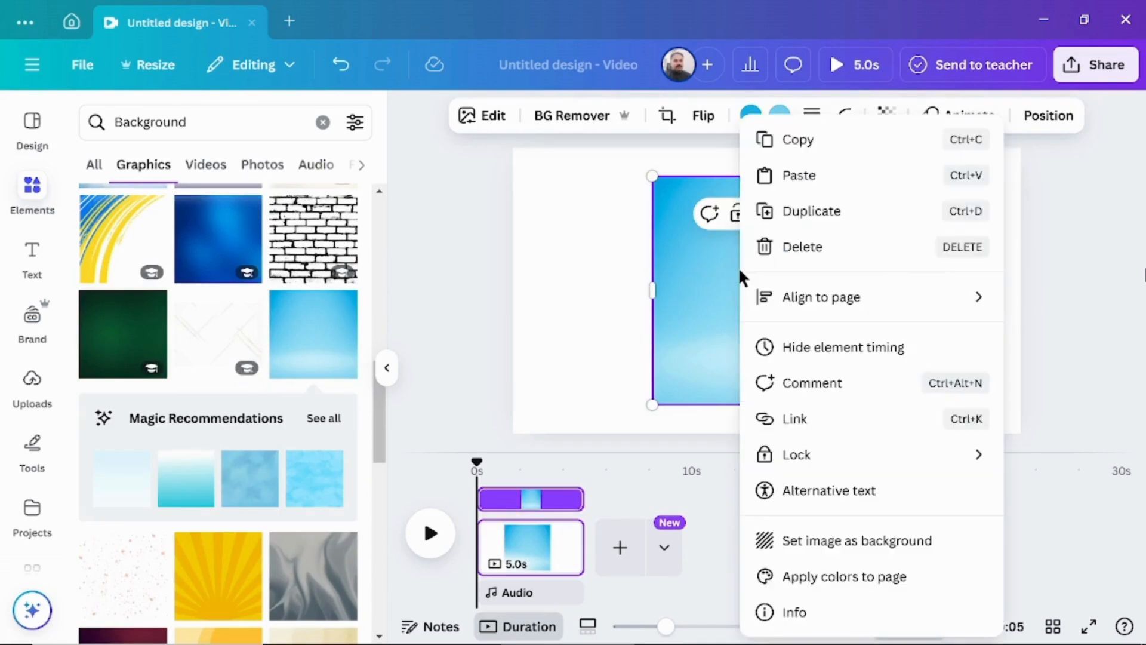
{"action": "left_click", "coordinate": [842, 544]}
Add a square shape to the page and fill it with white (#ffffff).
{"action": "scroll", "coordinate": [228, 338], "scroll_direction": "down", "scroll_amount": 5}
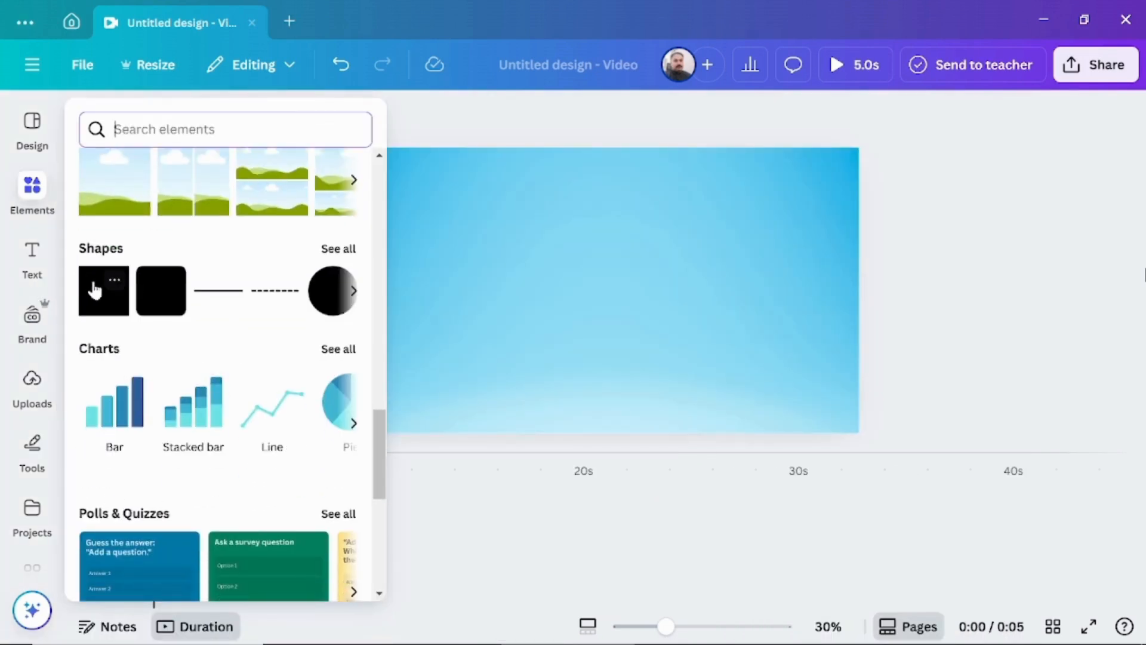
{"action": "left_click", "coordinate": [103, 289]}
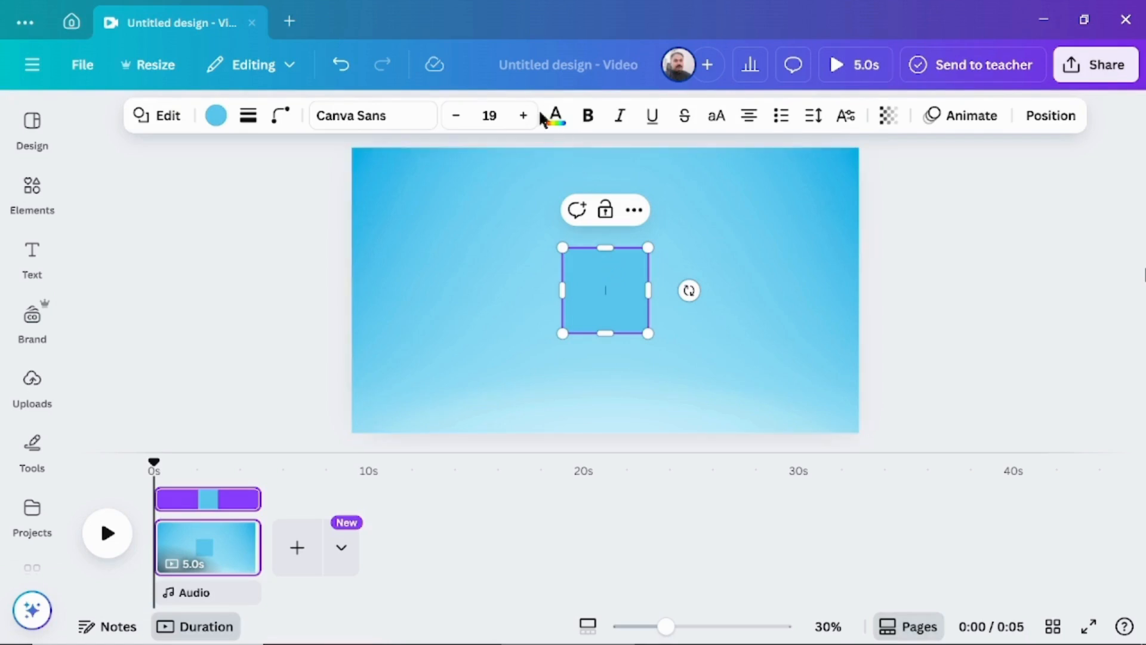
{"action": "left_click", "coordinate": [216, 117]}
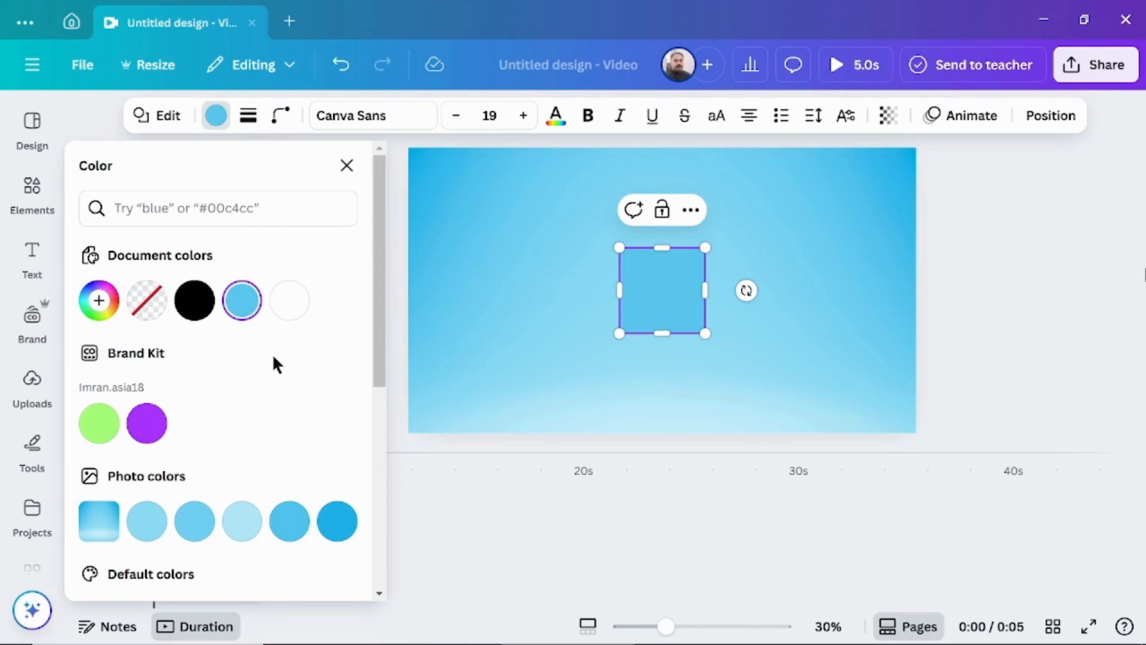
{"action": "scroll", "coordinate": [273, 353], "scroll_direction": "down", "scroll_amount": 5}
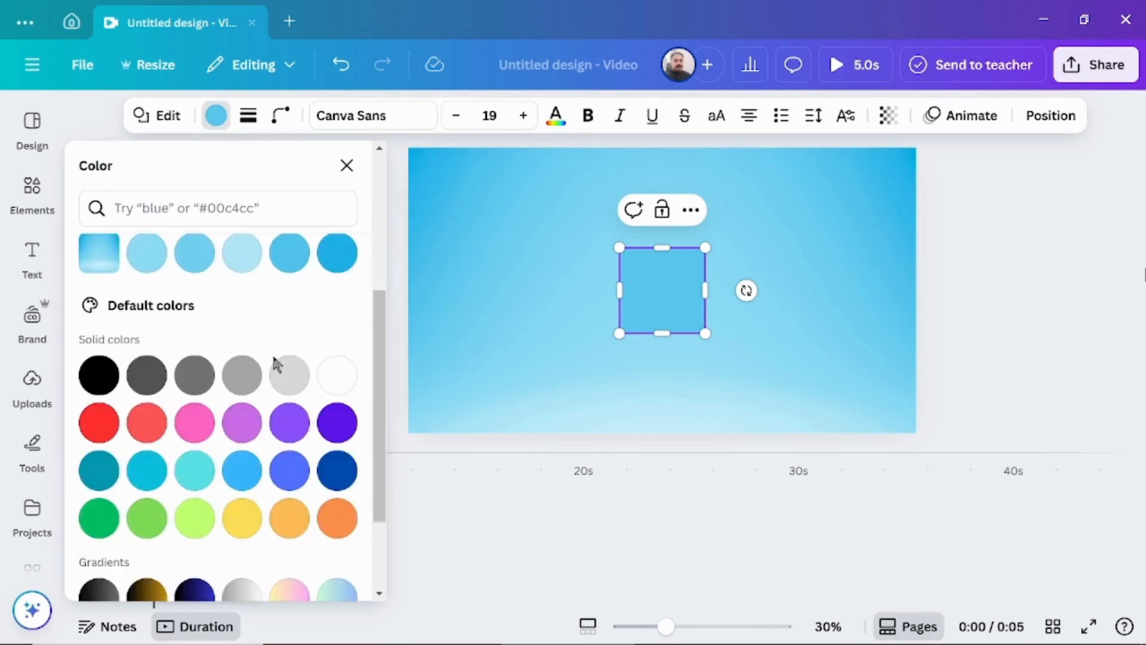
{"action": "left_click", "coordinate": [338, 376]}
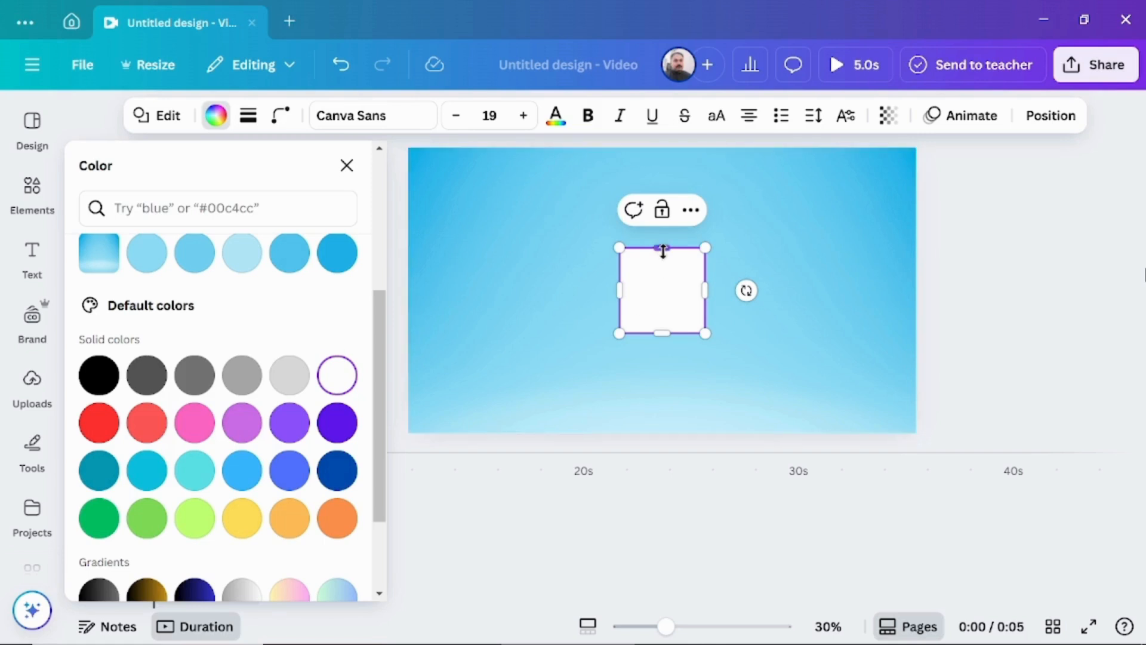
Stretch the white square to the full page height and widen it to a central band over half the page width.
{"action": "left_click_drag", "start_coordinate": [667, 237], "coordinate": [662, 148]}
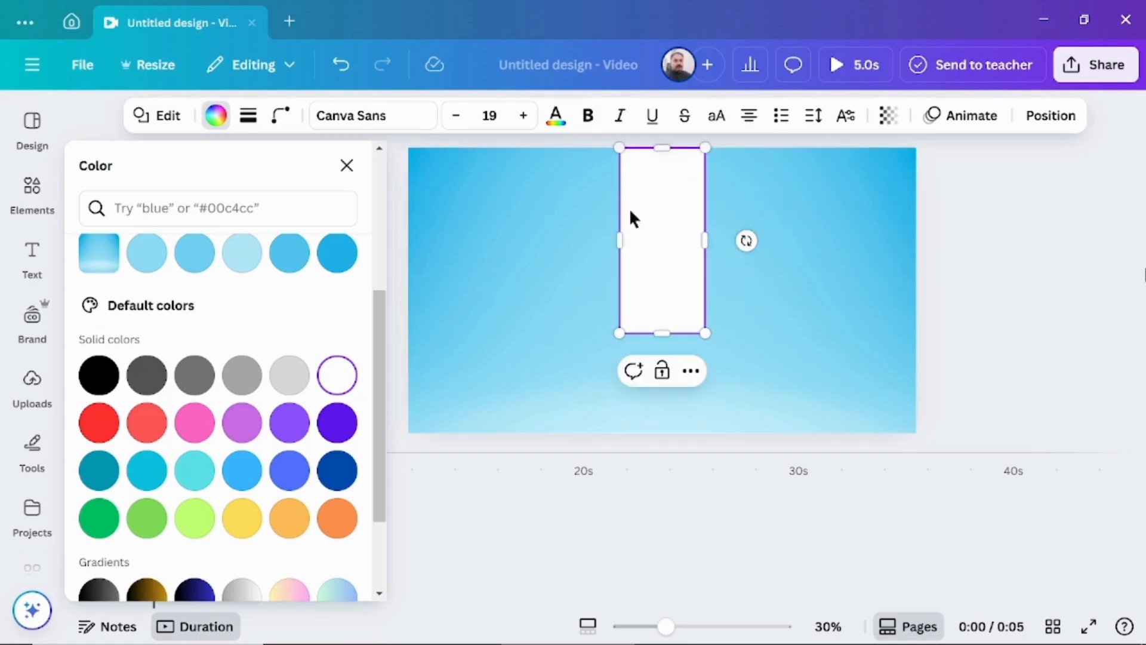
{"action": "left_click_drag", "start_coordinate": [620, 246], "coordinate": [524, 247]}
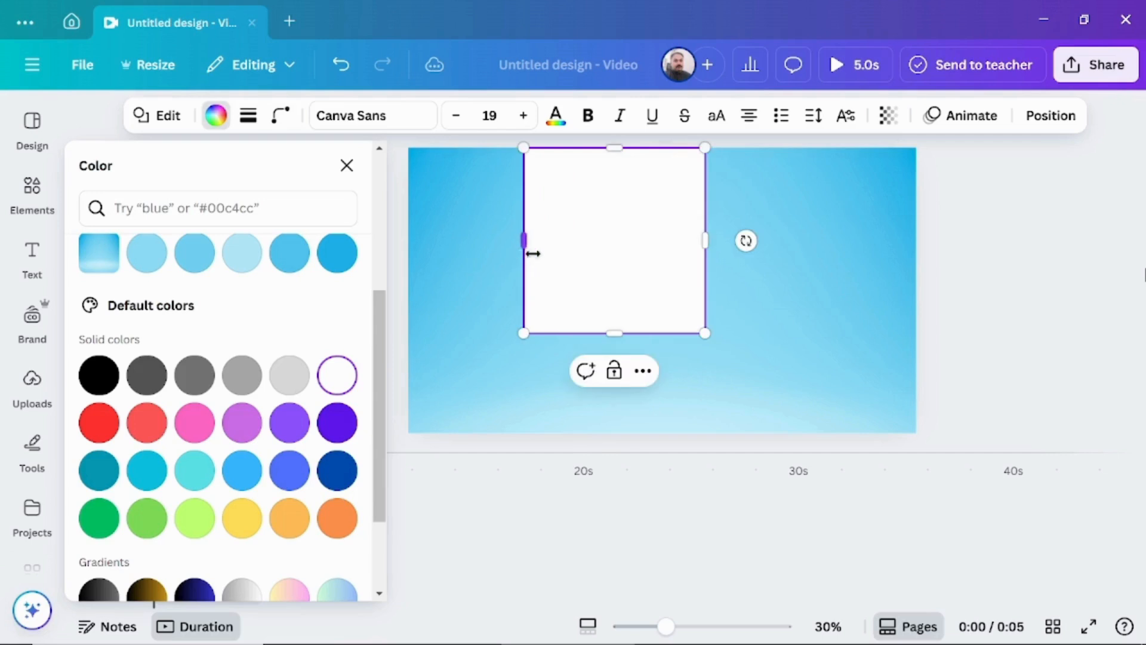
{"action": "left_click_drag", "start_coordinate": [707, 237], "coordinate": [802, 236]}
{"action": "left_click_drag", "start_coordinate": [509, 248], "coordinate": [488, 247]}
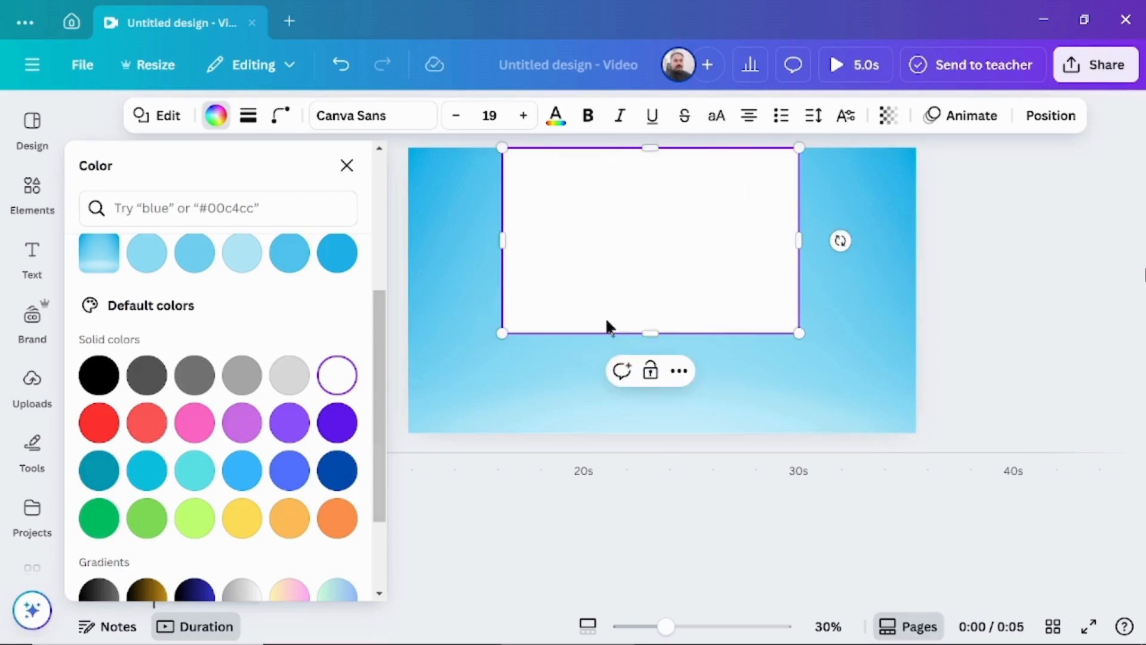
{"action": "left_click_drag", "start_coordinate": [648, 335], "coordinate": [653, 435]}
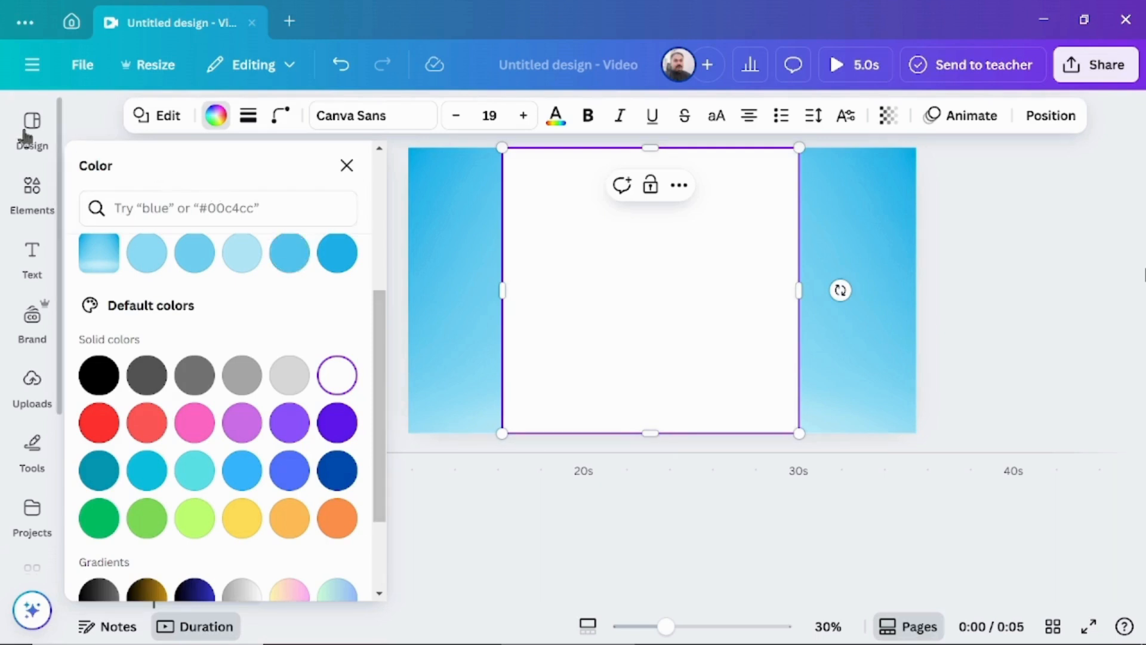
Search the elements for "CIRCLE LINE" and add the thin black circle outline to the page.
{"action": "left_click", "coordinate": [24, 197]}
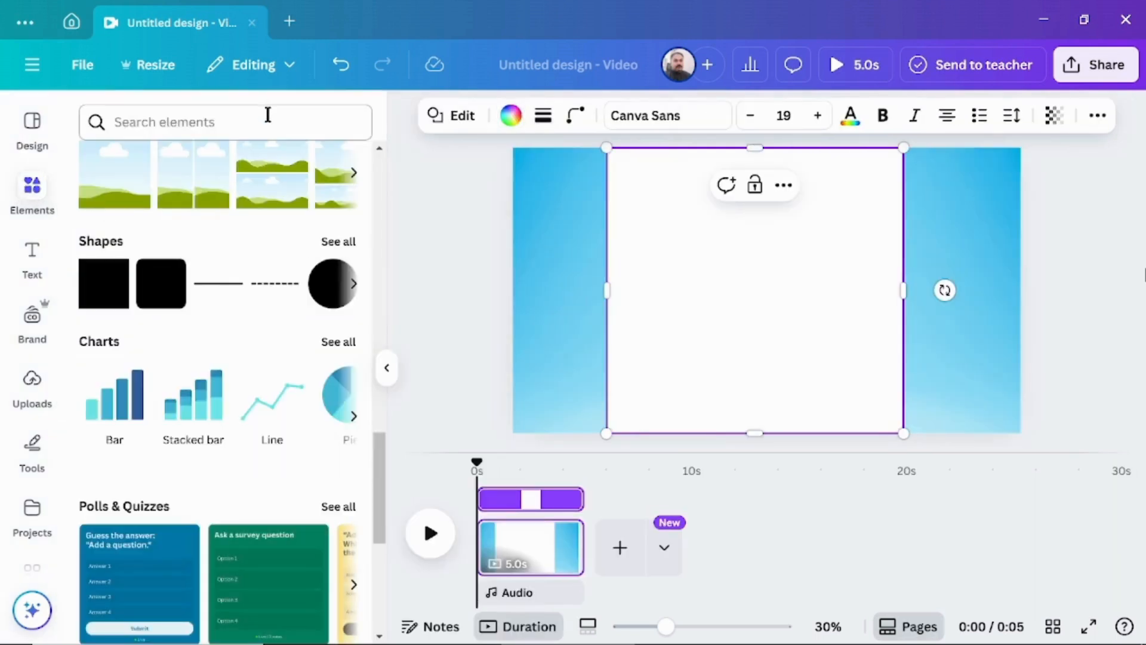
{"action": "left_click", "coordinate": [268, 117]}
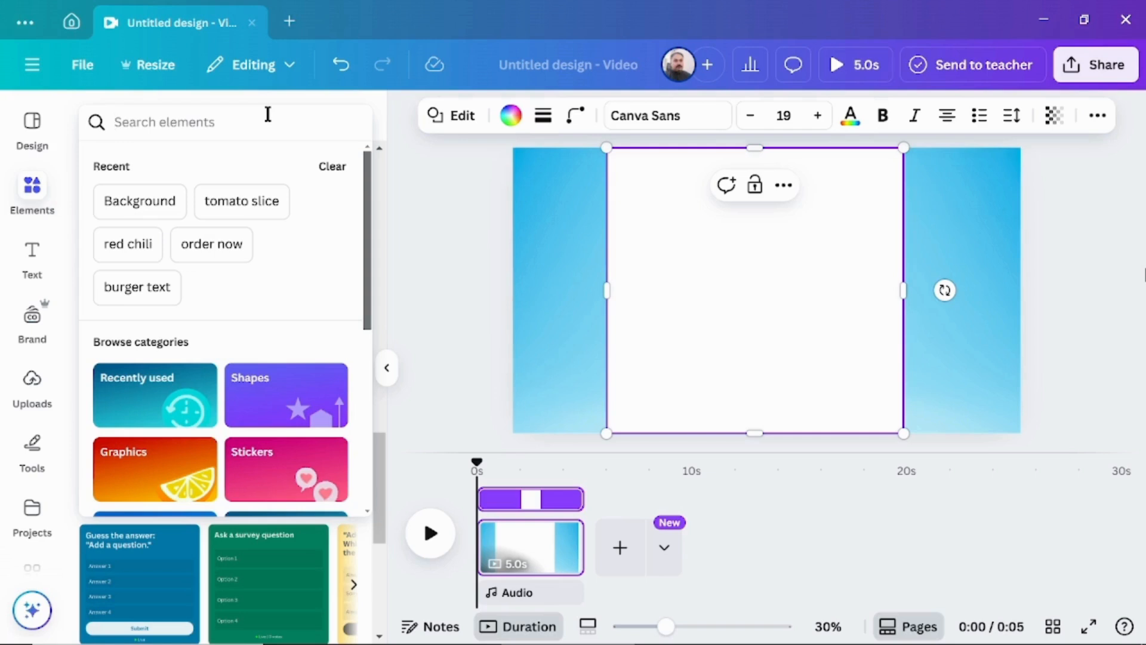
{"action": "type", "text": "CIRC"}
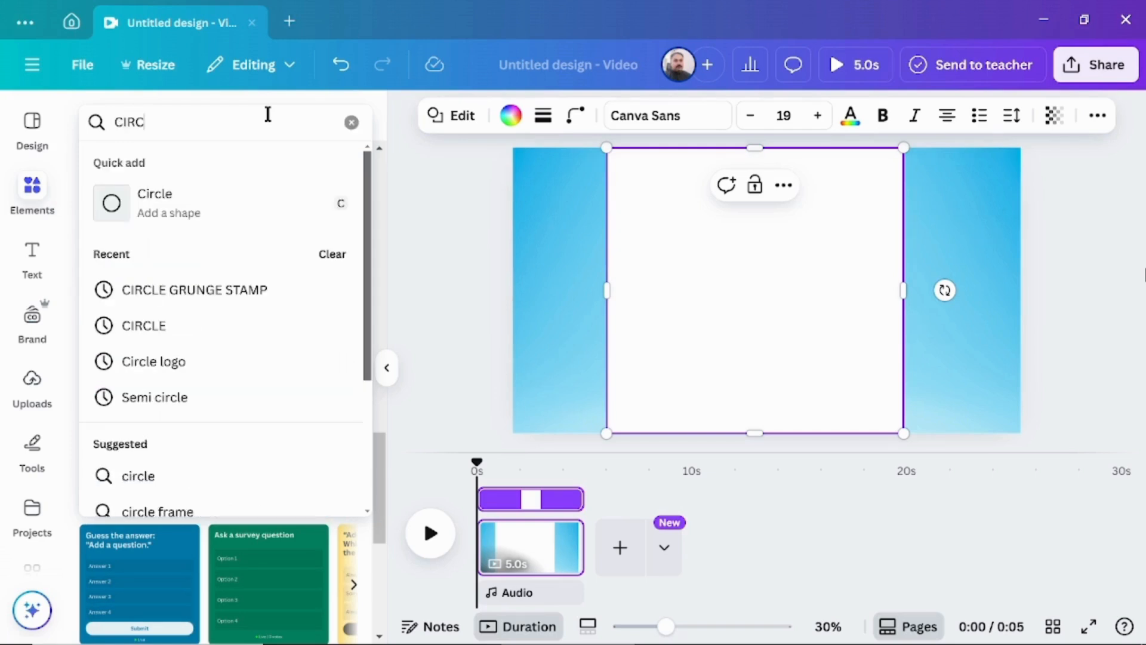
{"action": "type", "text": "LE LINE"}
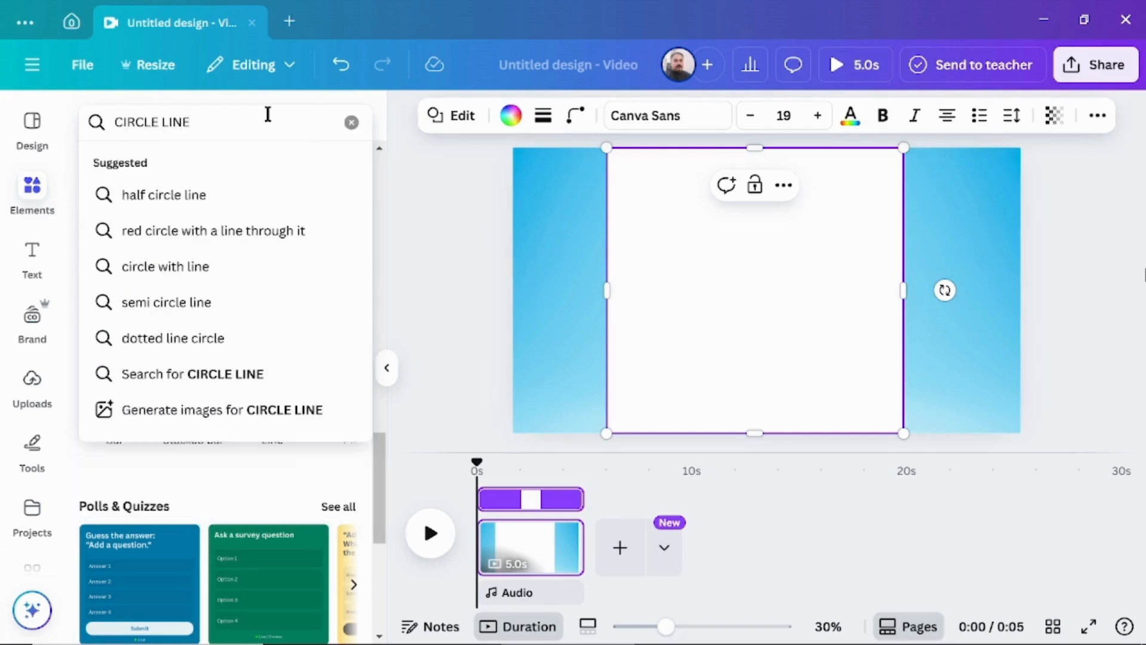
{"action": "key", "text": "Return"}
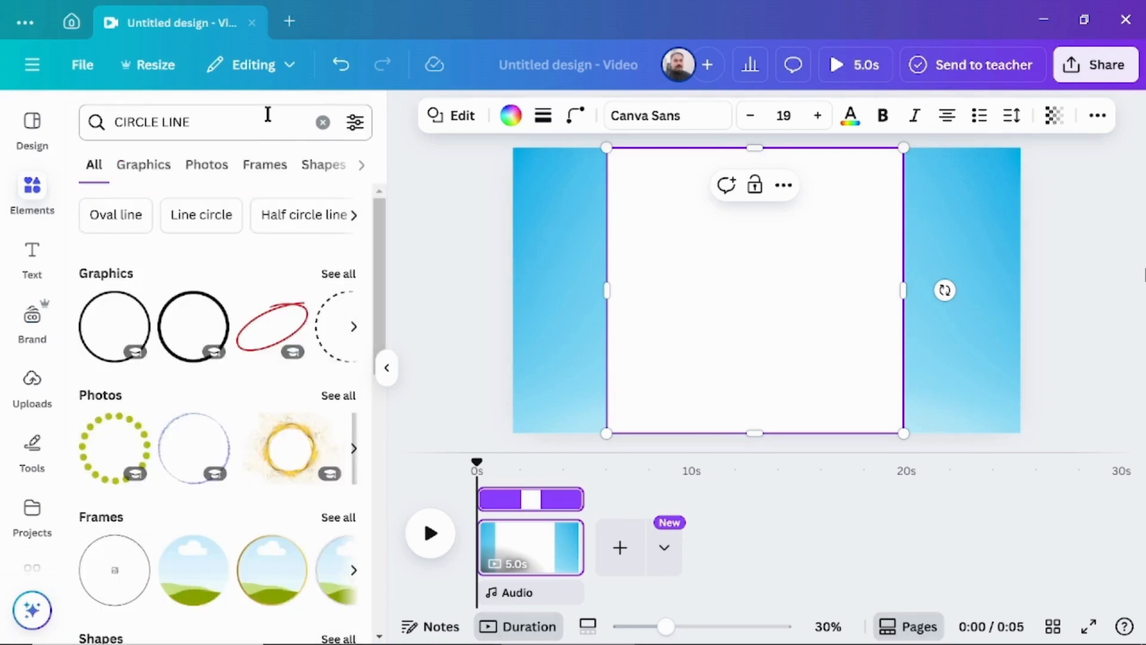
{"action": "left_click", "coordinate": [109, 323]}
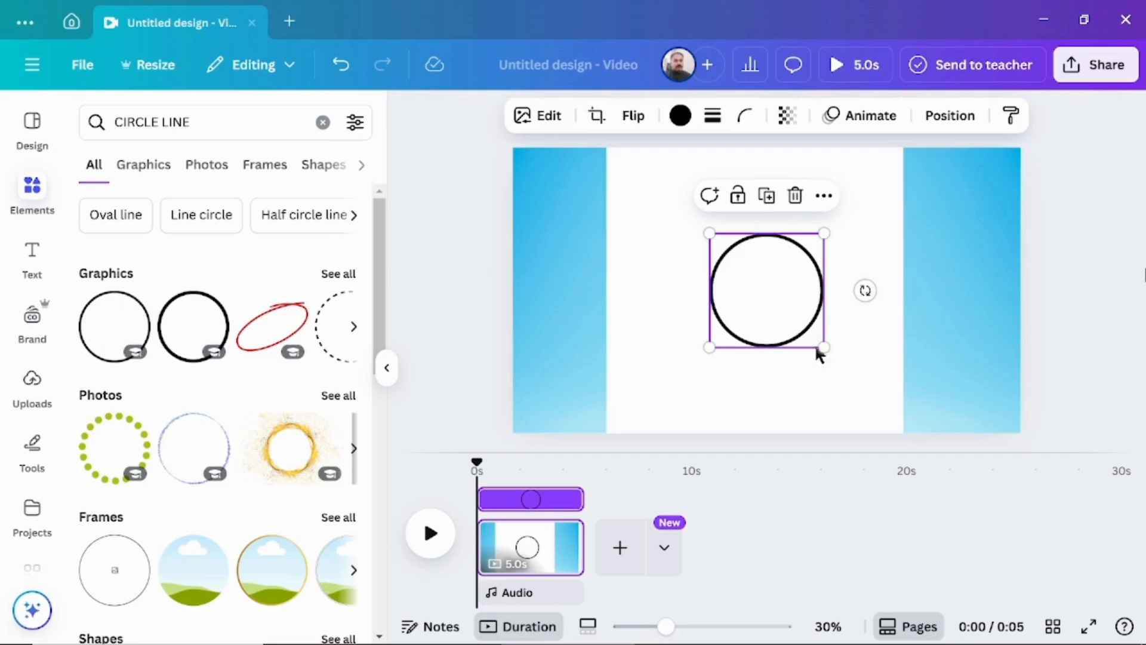
Enlarge the circle outline to about three quarters of the page height and center it horizontally on the white band.
{"action": "left_click_drag", "start_coordinate": [824, 348], "coordinate": [911, 434]}
{"action": "left_click_drag", "start_coordinate": [794, 345], "coordinate": [739, 307]}
{"action": "left_click_drag", "start_coordinate": [844, 389], "coordinate": [862, 404]}
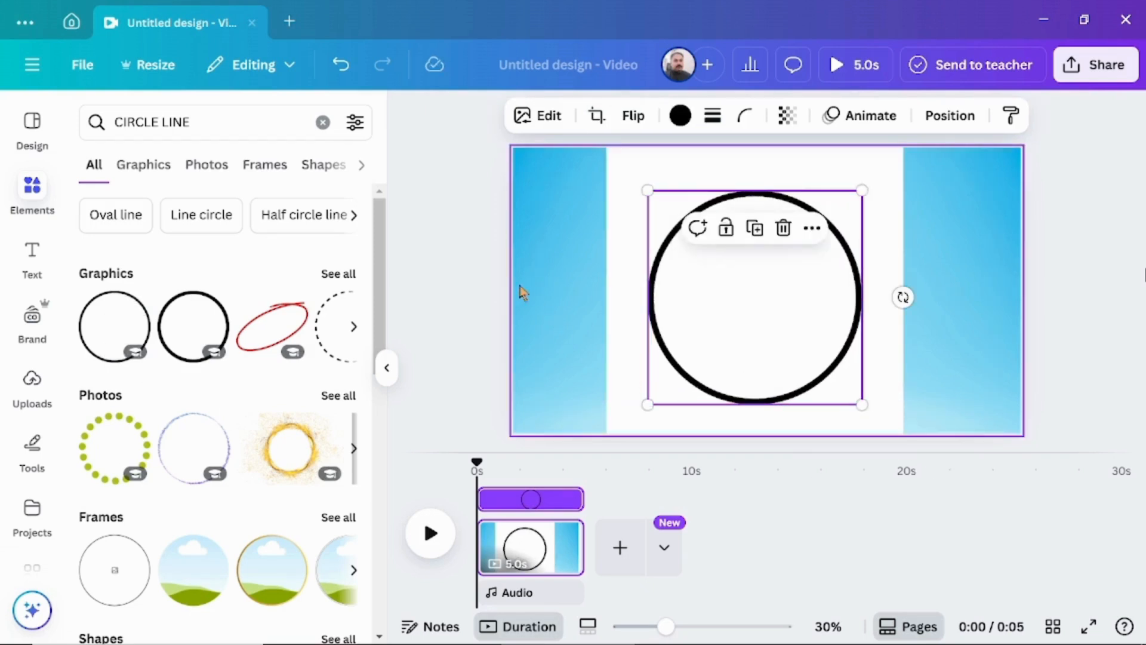
{"action": "left_click", "coordinate": [459, 277]}
Search the graphics for "PIZZA", add the round pineapple pizza on a wooden board and shrink it for the circle's top.
{"action": "left_click", "coordinate": [323, 123]}
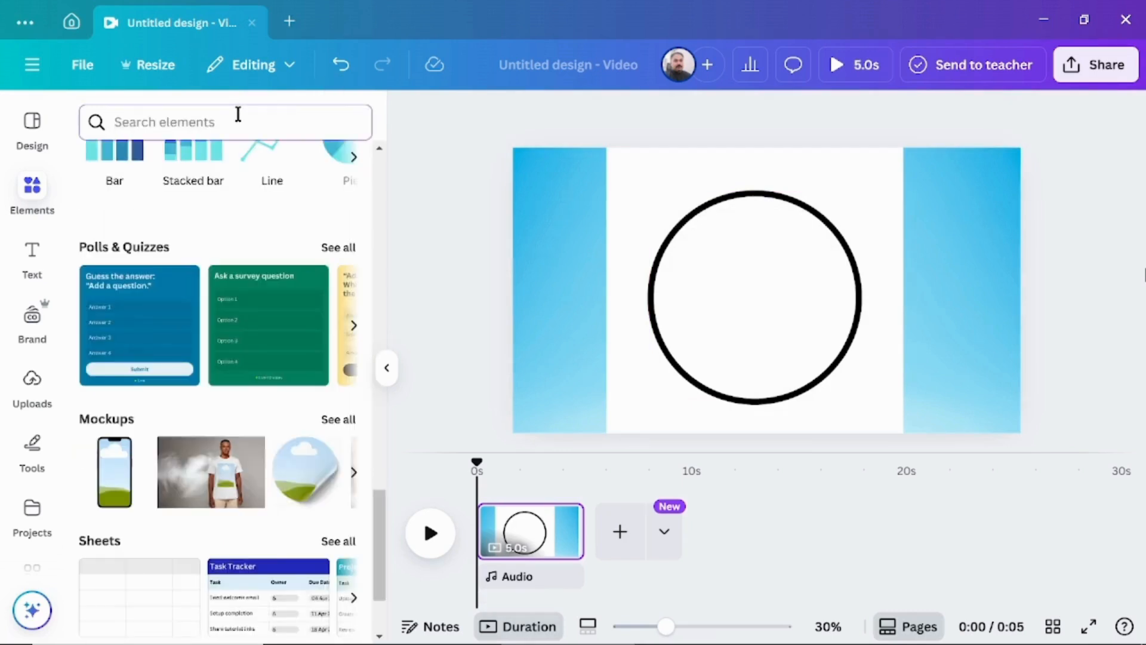
{"action": "type", "text": "PIZZA"}
{"action": "key", "text": "Return"}
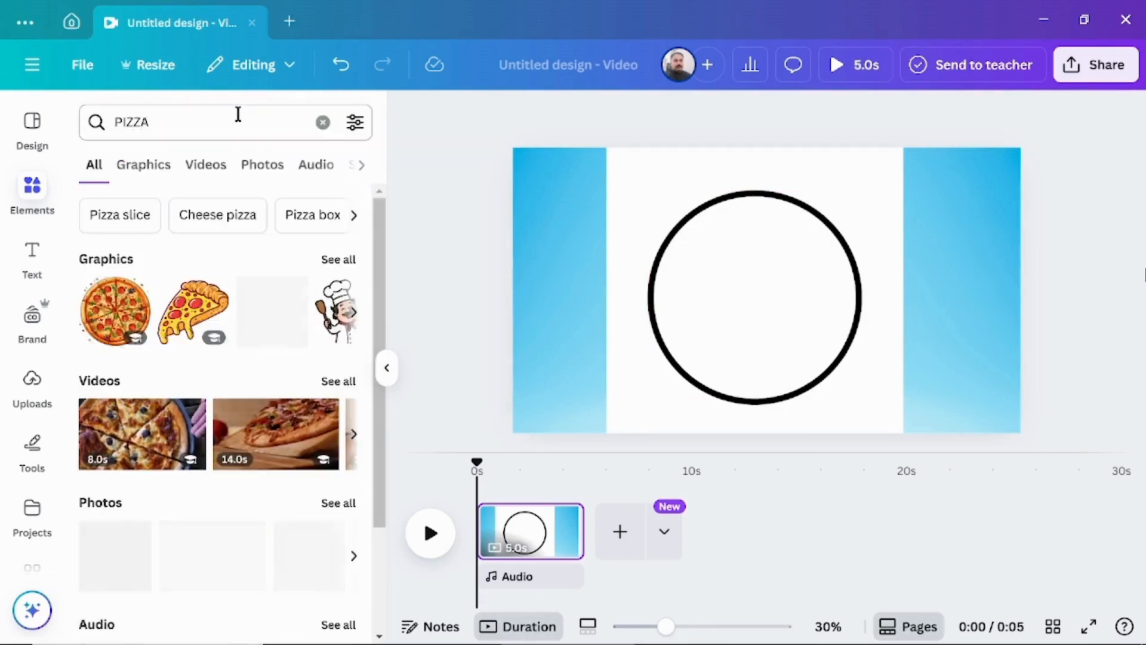
{"action": "left_click", "coordinate": [122, 174]}
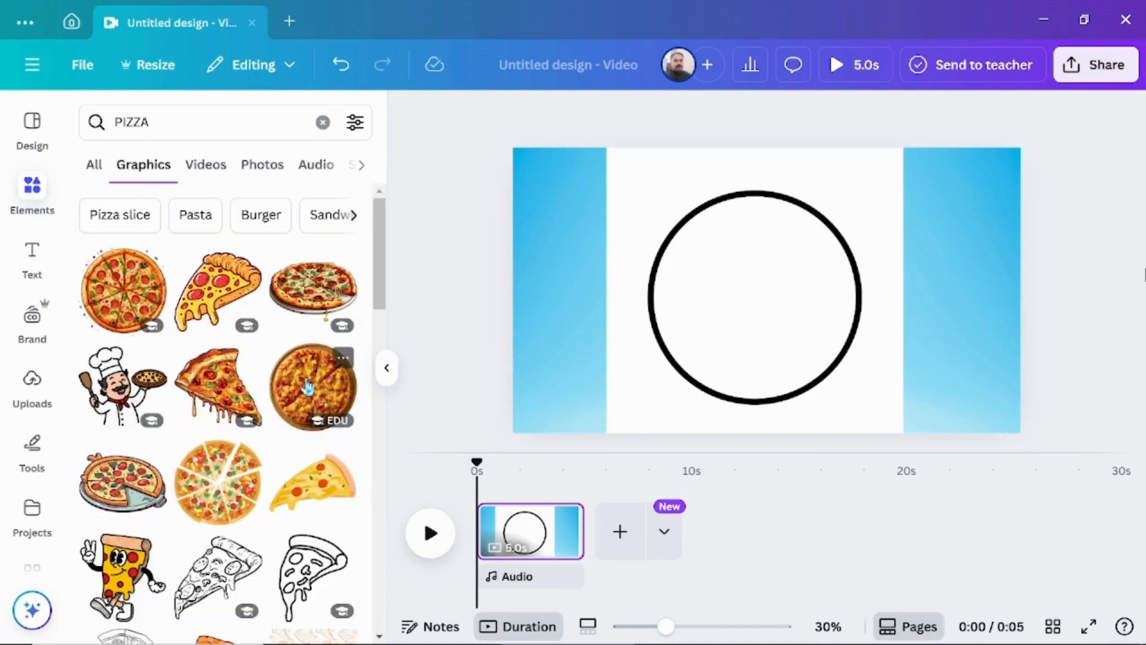
{"action": "left_click", "coordinate": [309, 385]}
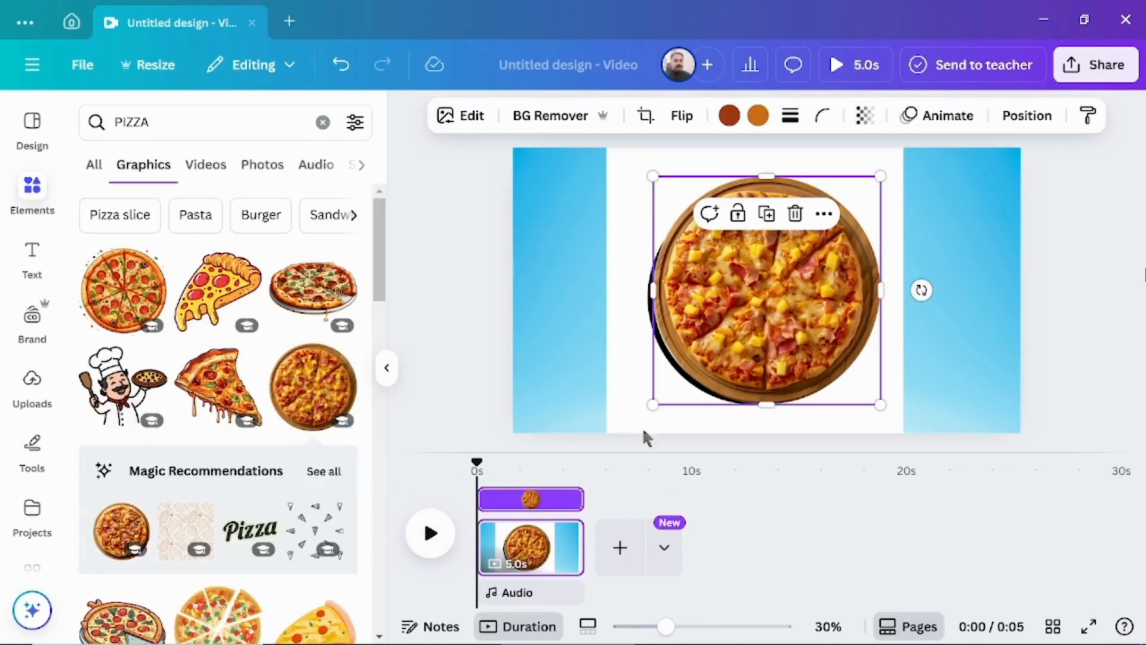
{"action": "left_click_drag", "start_coordinate": [881, 406], "coordinate": [734, 258]}
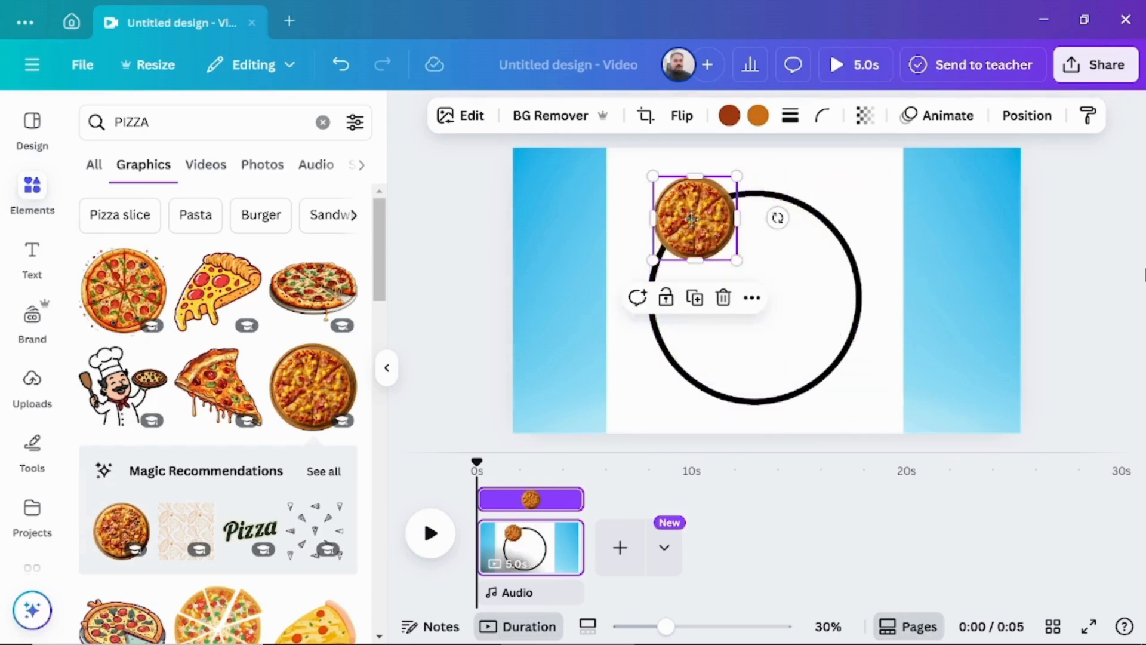
Add the round pepperoni pizza graphic, shrink it and place it on the right side of the circle outline.
{"action": "left_click", "coordinate": [149, 292]}
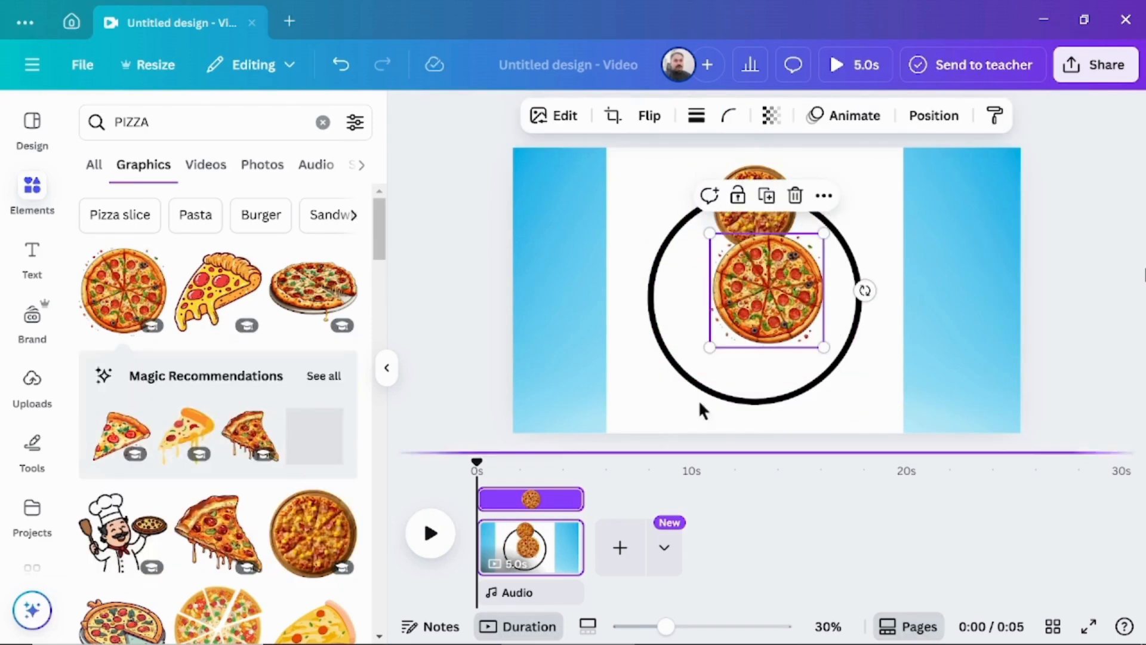
{"action": "left_click_drag", "start_coordinate": [822, 342], "coordinate": [799, 323]}
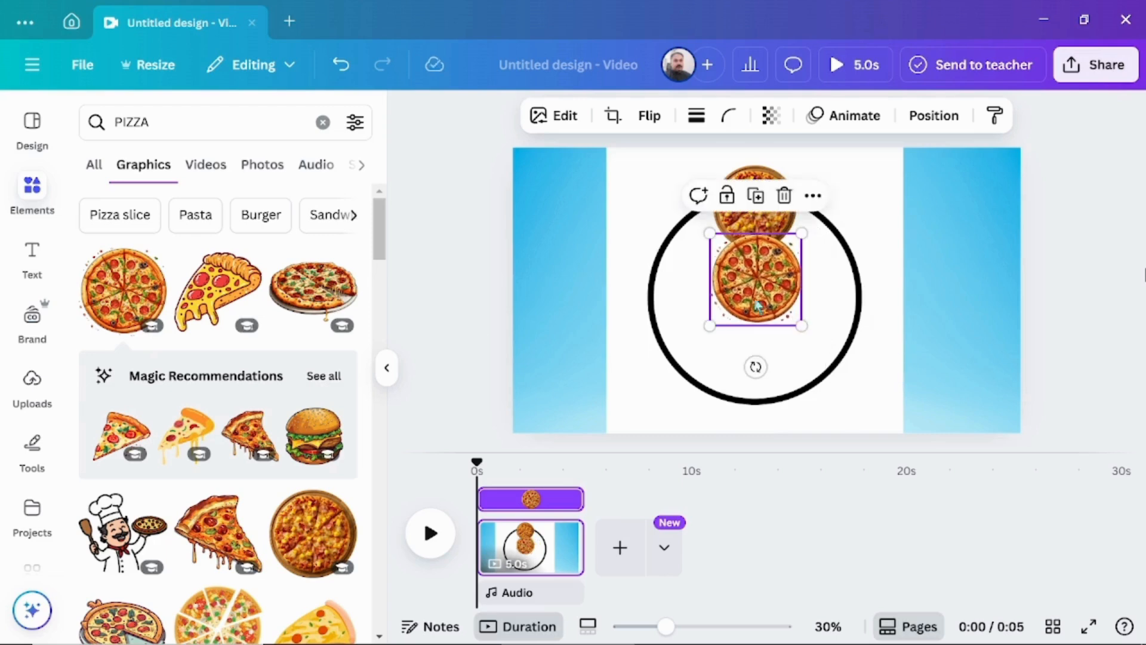
{"action": "left_click_drag", "start_coordinate": [747, 283], "coordinate": [845, 294]}
{"action": "left_click_drag", "start_coordinate": [844, 295], "coordinate": [843, 297]}
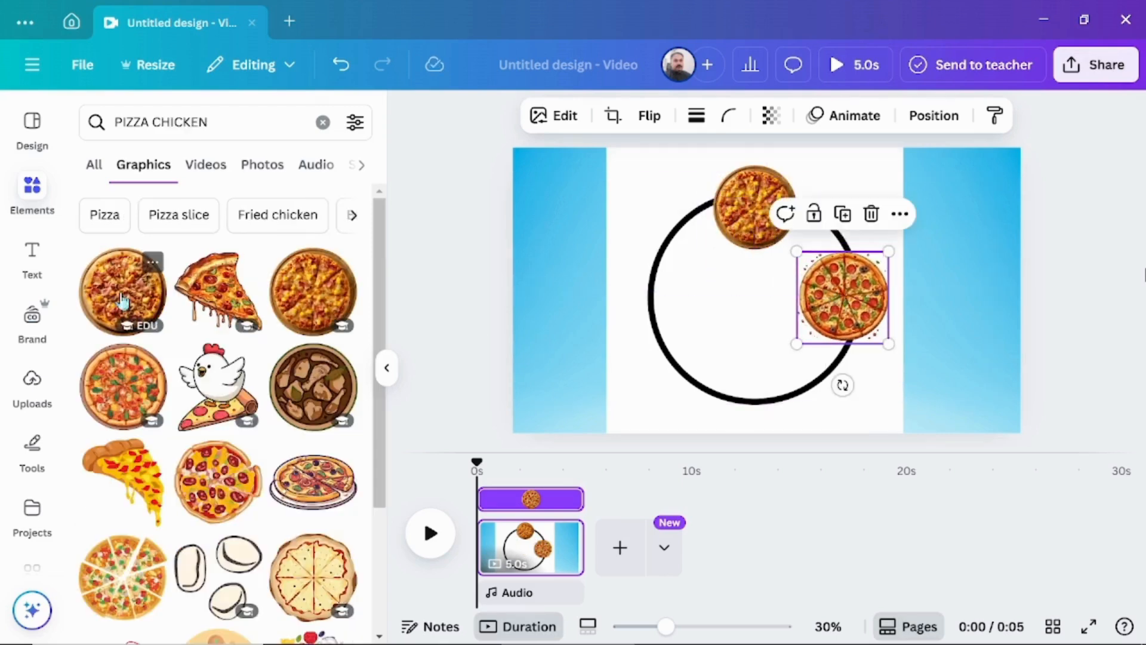
Add the ham pizza from the "PIZZA CHICKEN" results at the circle's bottom and a basil pizza from "cheese pizza" at its left, both shrunk.
{"action": "left_click", "coordinate": [122, 300]}
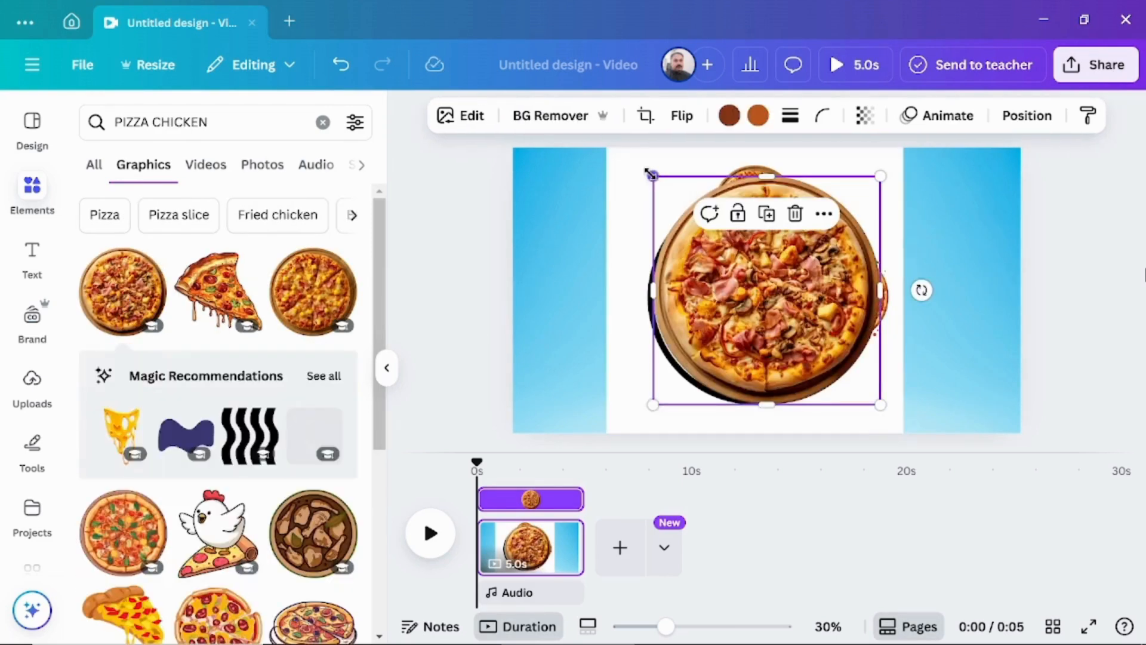
{"action": "left_click_drag", "start_coordinate": [653, 176], "coordinate": [788, 311]}
{"action": "left_click_drag", "start_coordinate": [841, 358], "coordinate": [765, 378]}
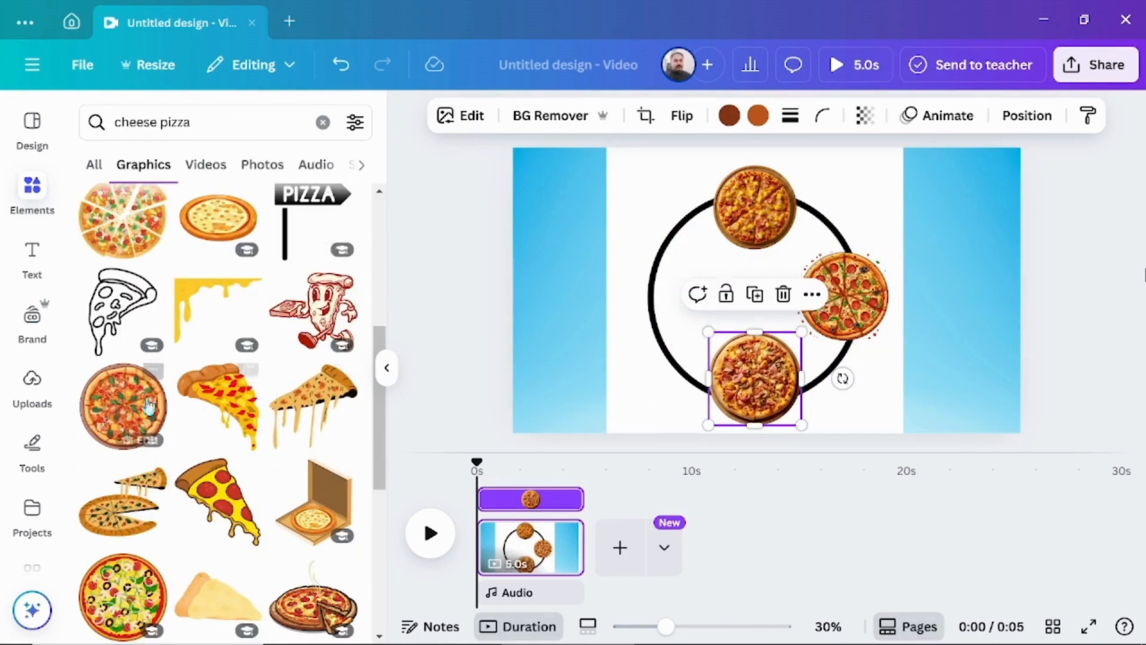
{"action": "left_click", "coordinate": [149, 406]}
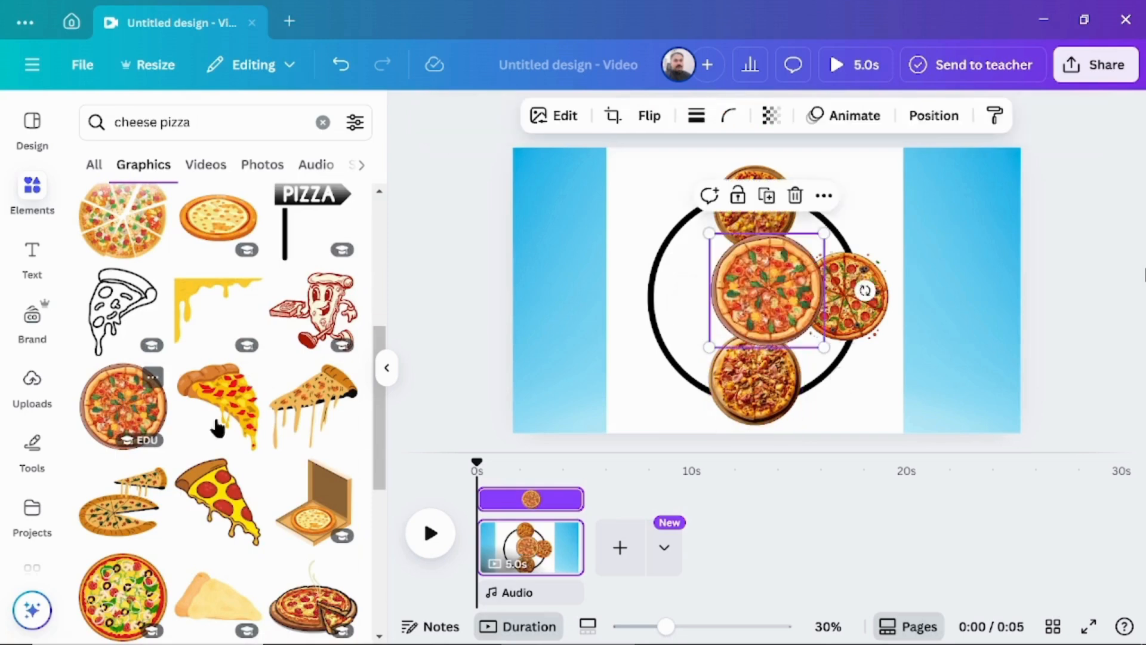
{"action": "left_click_drag", "start_coordinate": [819, 236], "coordinate": [682, 274]}
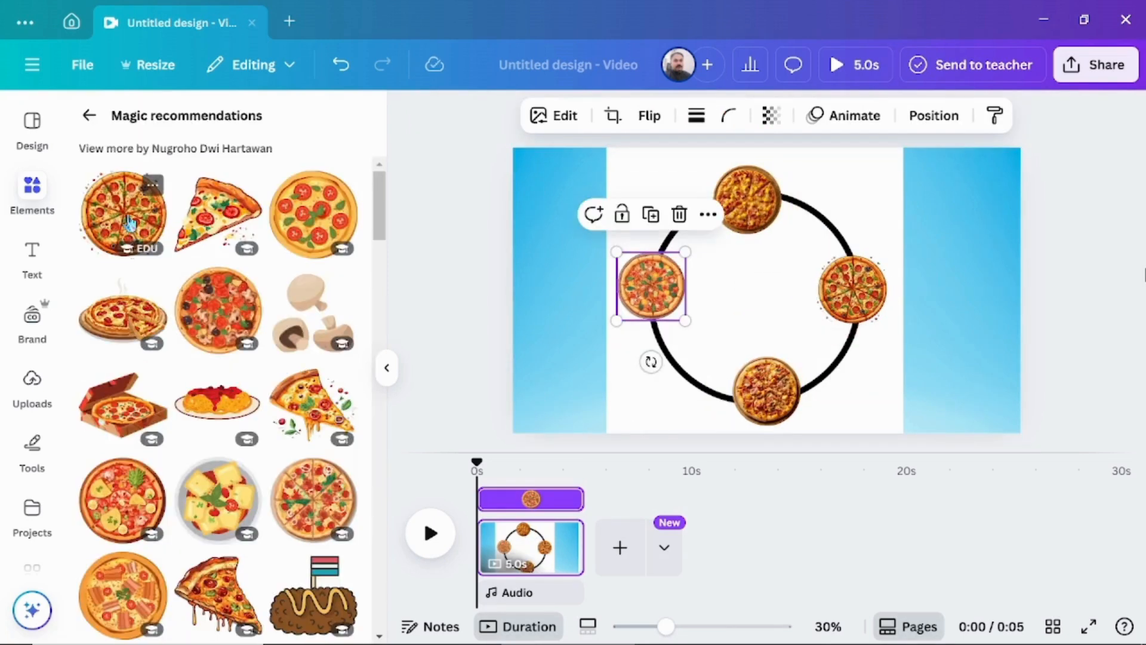
Add another pepperoni pizza from the magic recommendations and place it on the circle's upper-right arc.
{"action": "left_click", "coordinate": [129, 224]}
{"action": "left_click_drag", "start_coordinate": [764, 293], "coordinate": [827, 217]}
{"action": "scroll", "coordinate": [275, 508], "scroll_direction": "down", "scroll_amount": 4}
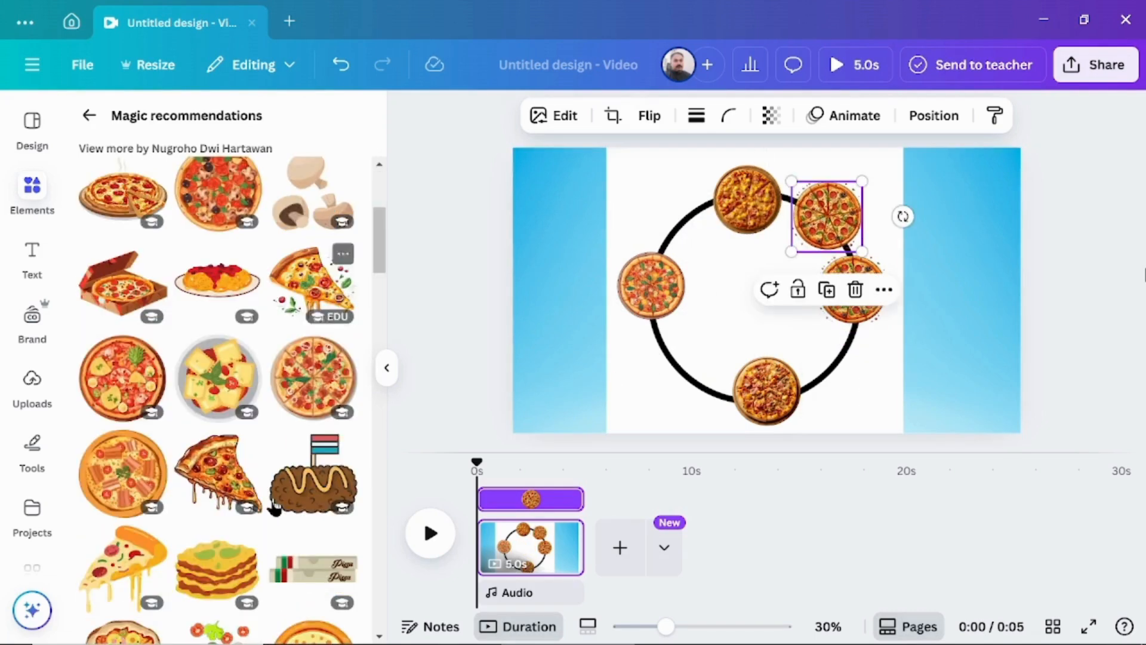
Add two copies of the vegetable pizza with the green leaf and place them on the circle's lower-left and upper-left arcs.
{"action": "left_click", "coordinate": [125, 373]}
{"action": "left_click_drag", "start_coordinate": [818, 236], "coordinate": [781, 275]}
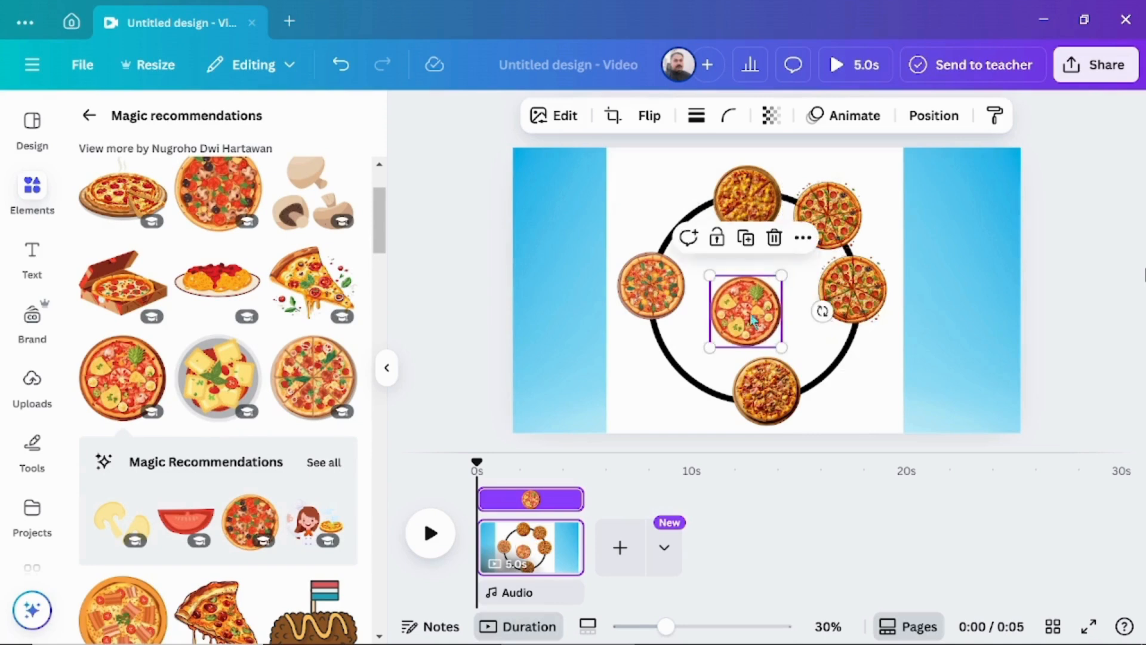
{"action": "left_click_drag", "start_coordinate": [750, 315], "coordinate": [674, 372]}
{"action": "left_click", "coordinate": [117, 373]}
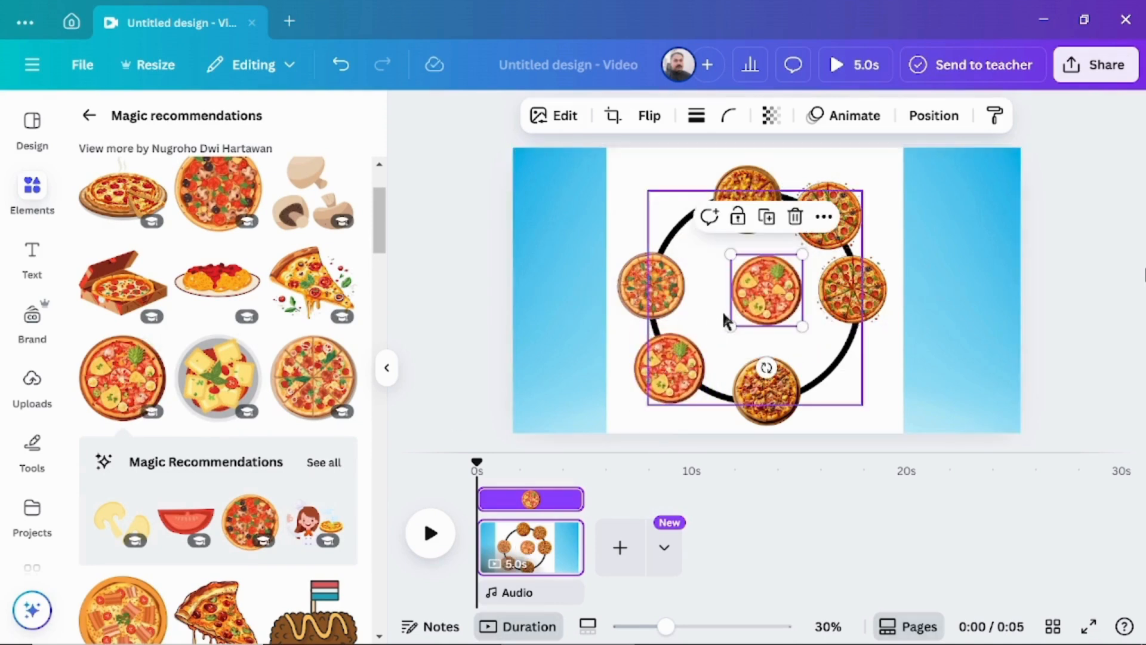
{"action": "left_click_drag", "start_coordinate": [769, 291], "coordinate": [677, 219]}
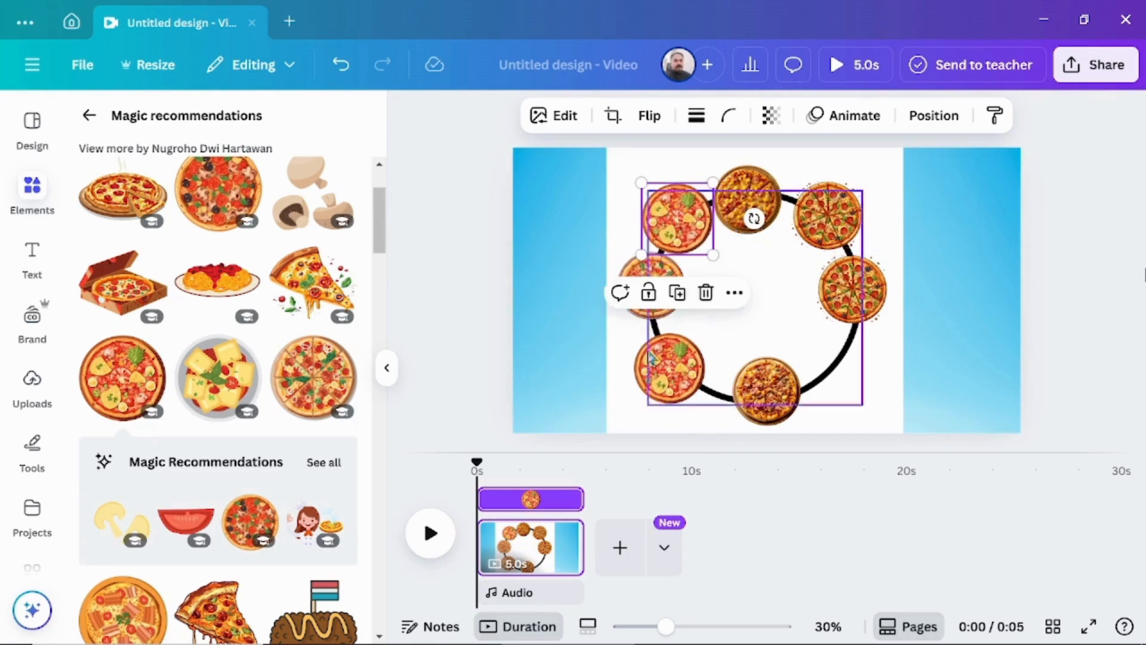
Add the tomato, olive and basil pizza from the magic recommendations, shrink it and place it on the circle's lower-right arc.
{"action": "scroll", "coordinate": [317, 463], "scroll_direction": "down", "scroll_amount": 5}
{"action": "left_click", "coordinate": [316, 462]}
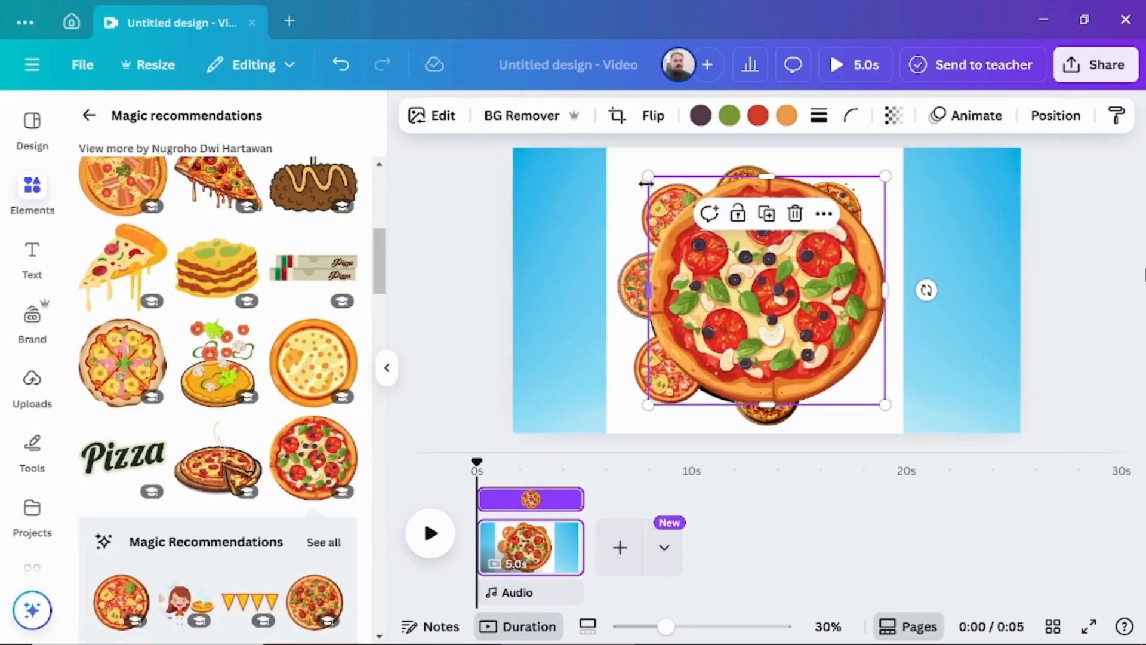
{"action": "left_click_drag", "start_coordinate": [644, 175], "coordinate": [803, 332]}
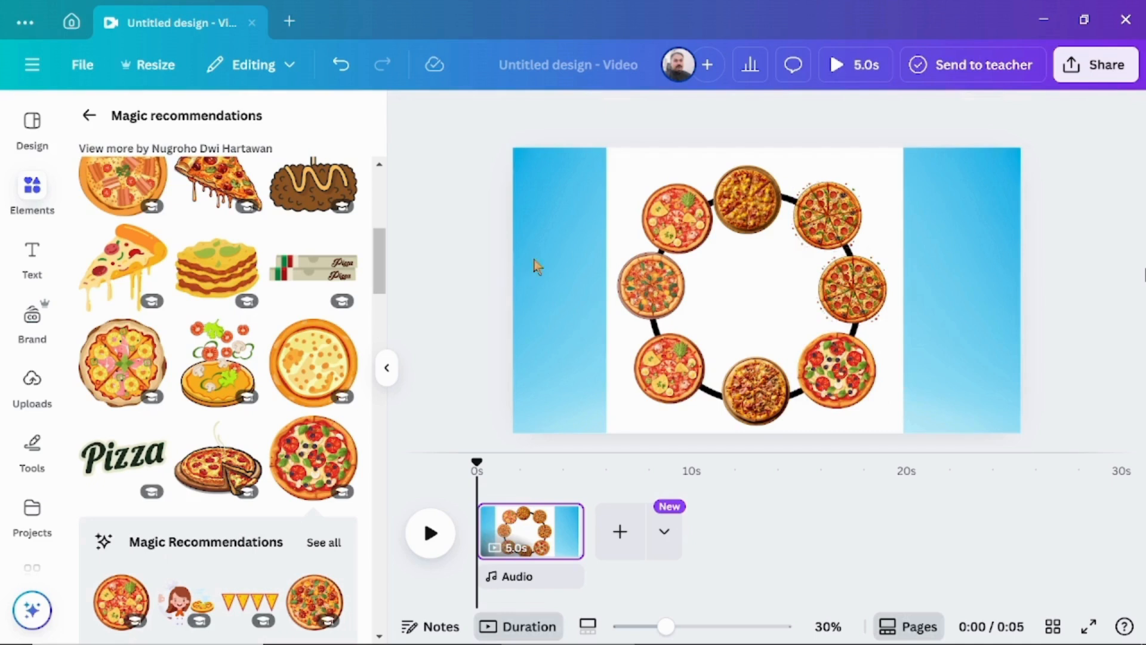
Select all eight pizzas around the circle outline, without the outline itself, and group them.
{"action": "left_click_drag", "start_coordinate": [575, 190], "coordinate": [687, 192]}
{"action": "left_click_drag", "start_coordinate": [912, 200], "coordinate": [905, 429]}
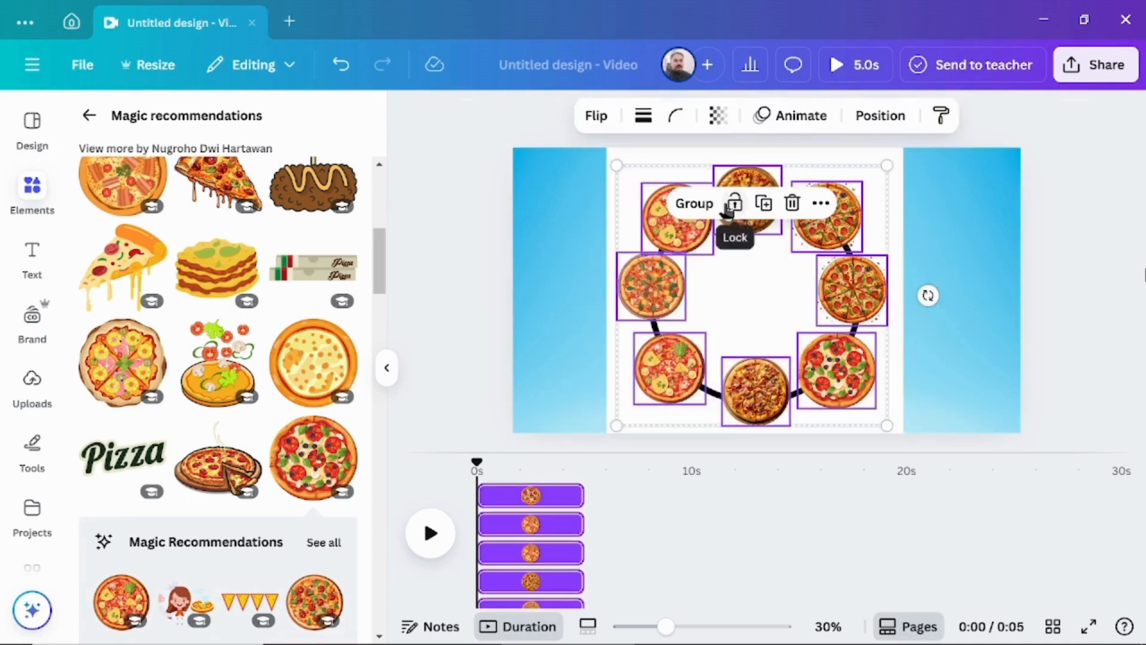
{"action": "left_click", "coordinate": [696, 203]}
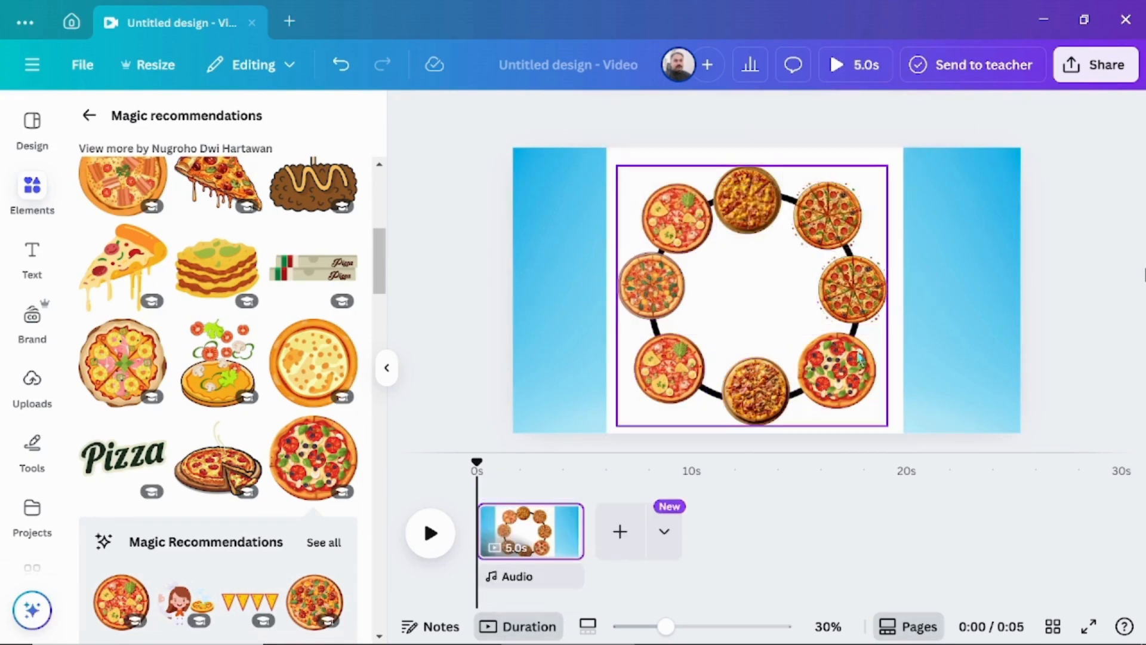
Enlarge the pizza group until it slightly exceeds the page height and recentre it over the white rectangle.
{"action": "left_click", "coordinate": [849, 388]}
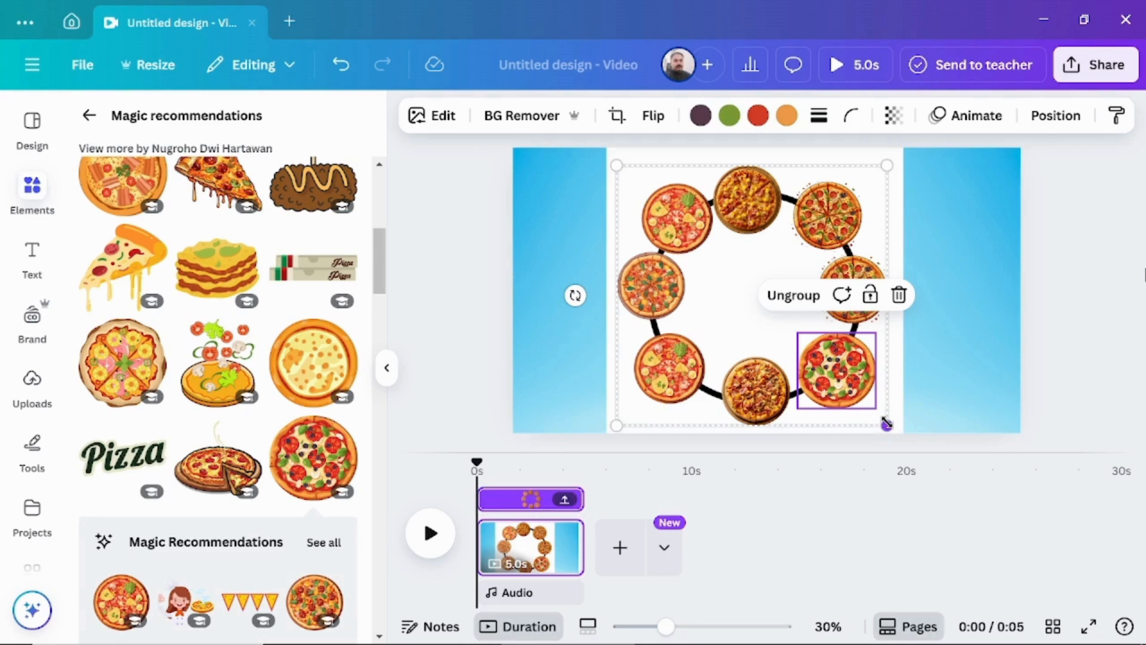
{"action": "left_click_drag", "start_coordinate": [887, 424], "coordinate": [938, 446]}
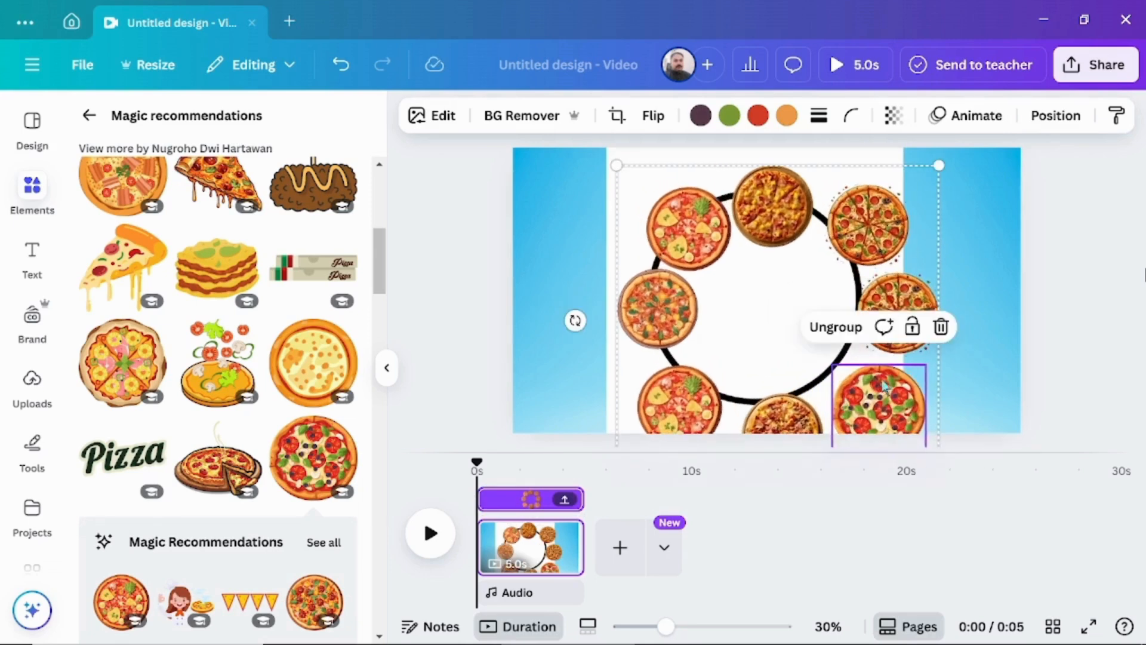
{"action": "left_click_drag", "start_coordinate": [890, 307], "coordinate": [889, 290]}
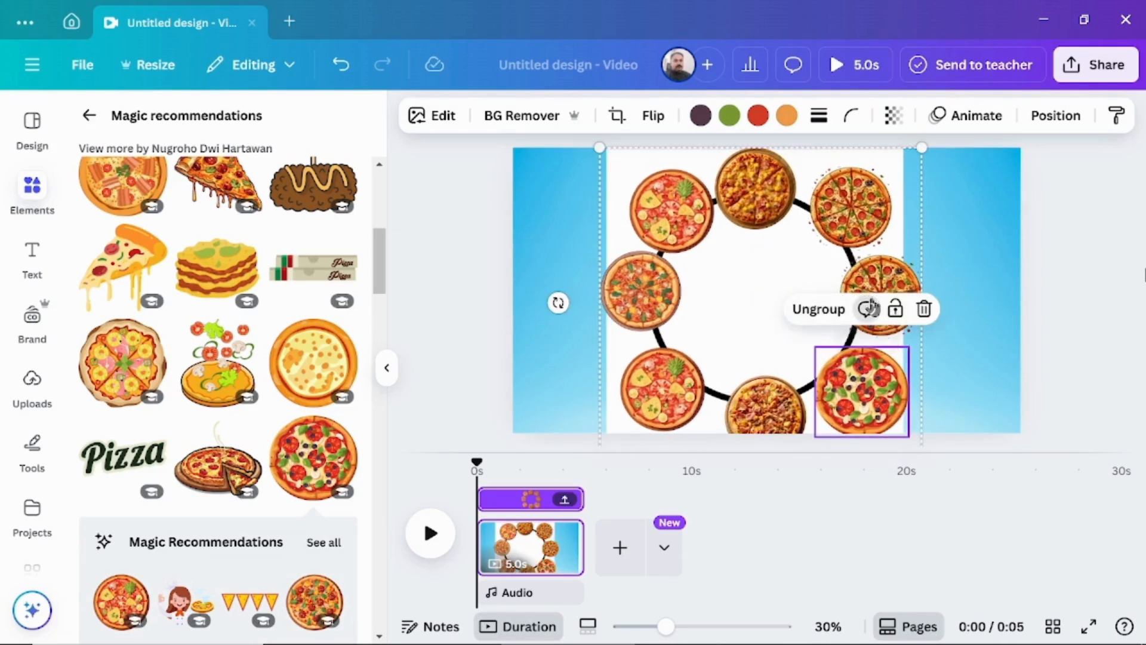
Delete the black circle outline, moving the pizza group aside to reach it and back over the white rectangle.
{"action": "left_click_drag", "start_coordinate": [892, 287], "coordinate": [1004, 286]}
{"action": "left_click", "coordinate": [665, 315]}
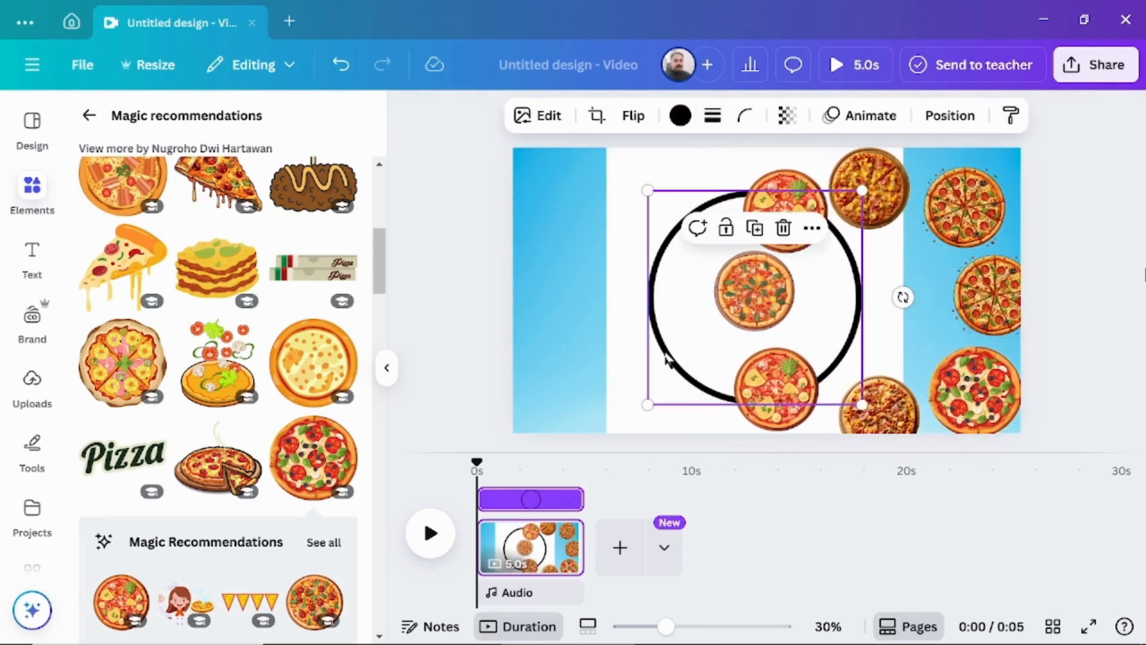
{"action": "key", "text": "Delete"}
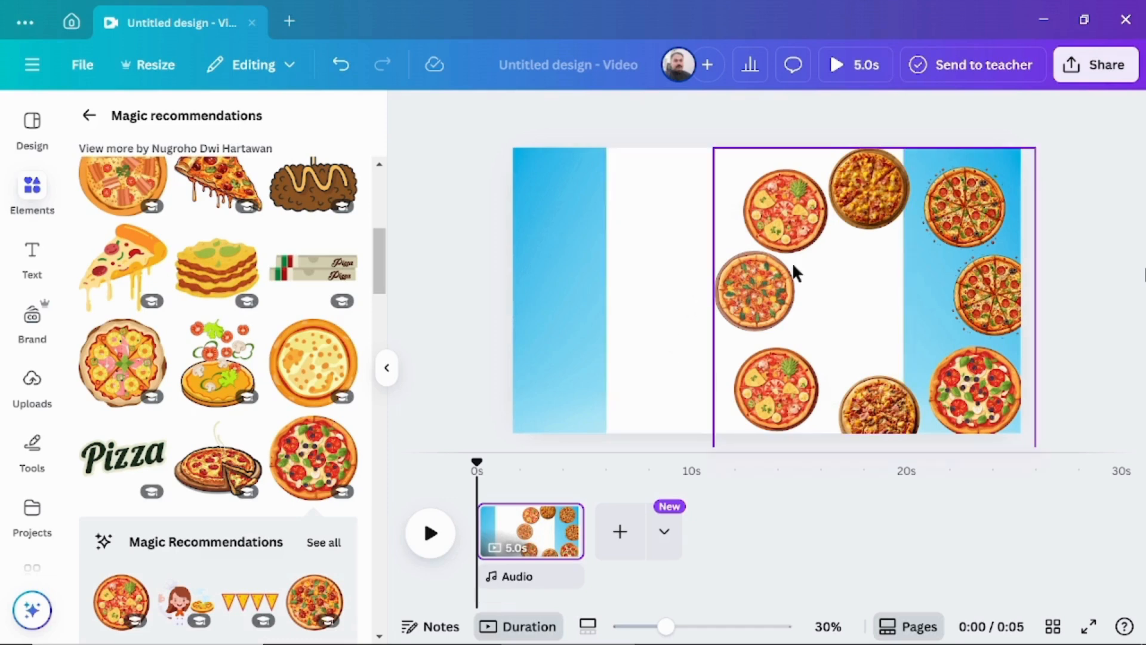
{"action": "left_click_drag", "start_coordinate": [752, 291], "coordinate": [625, 274]}
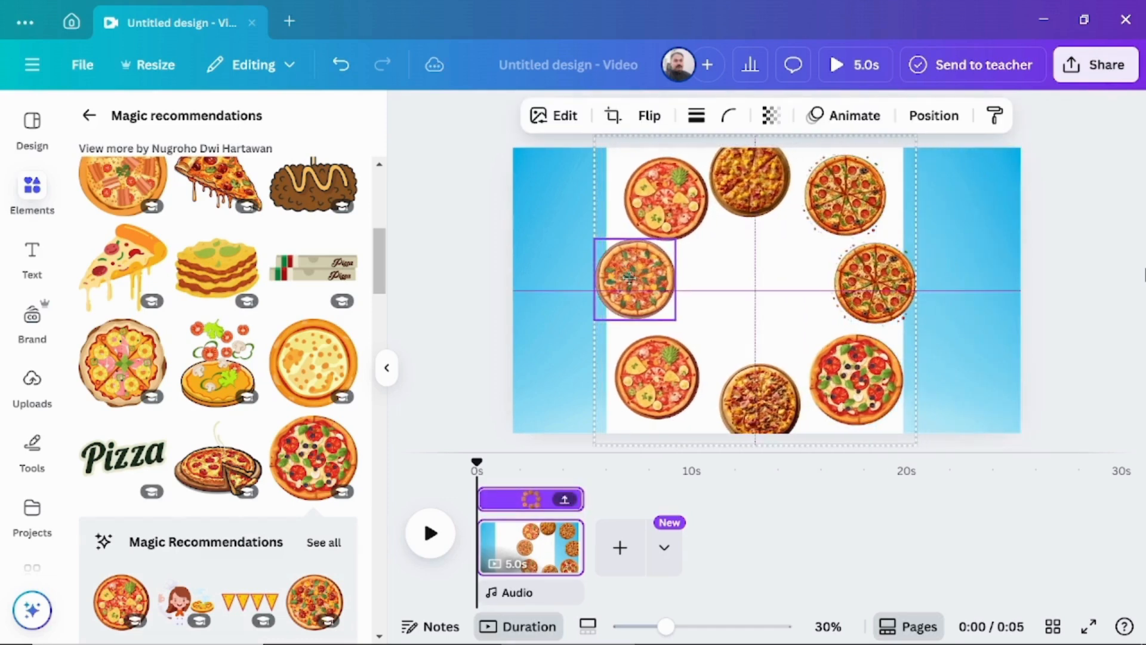
Move the pizza group aside and fill the white rectangle with the golden yellow photo color #f0b93e.
{"action": "left_click_drag", "start_coordinate": [630, 278], "coordinate": [822, 275]}
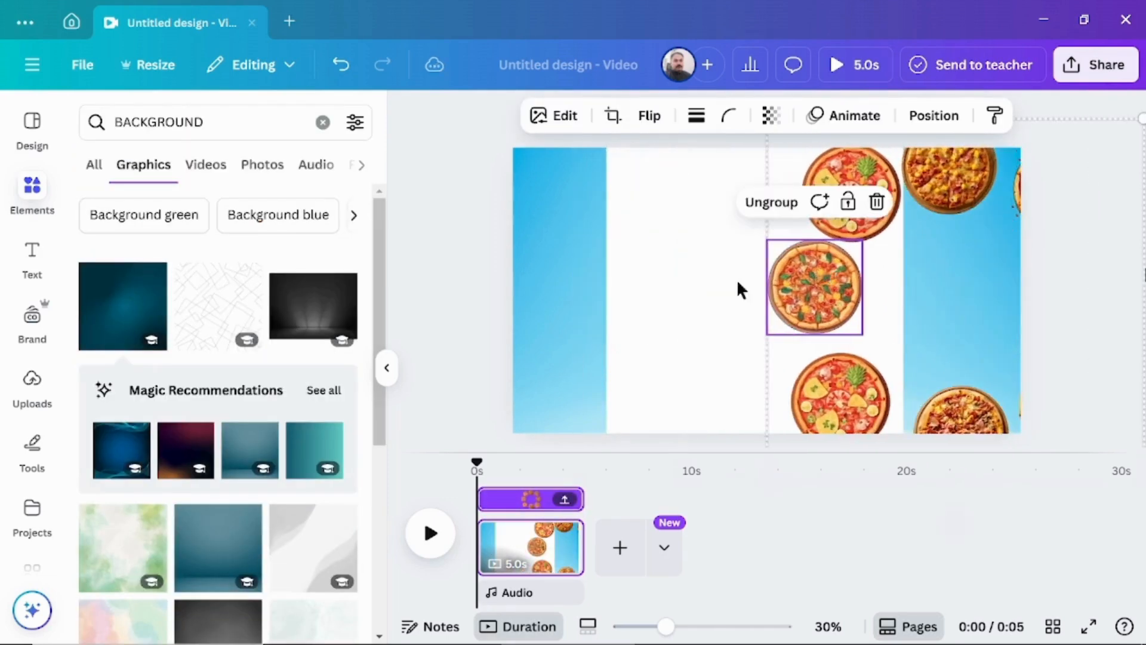
{"action": "left_click", "coordinate": [691, 283]}
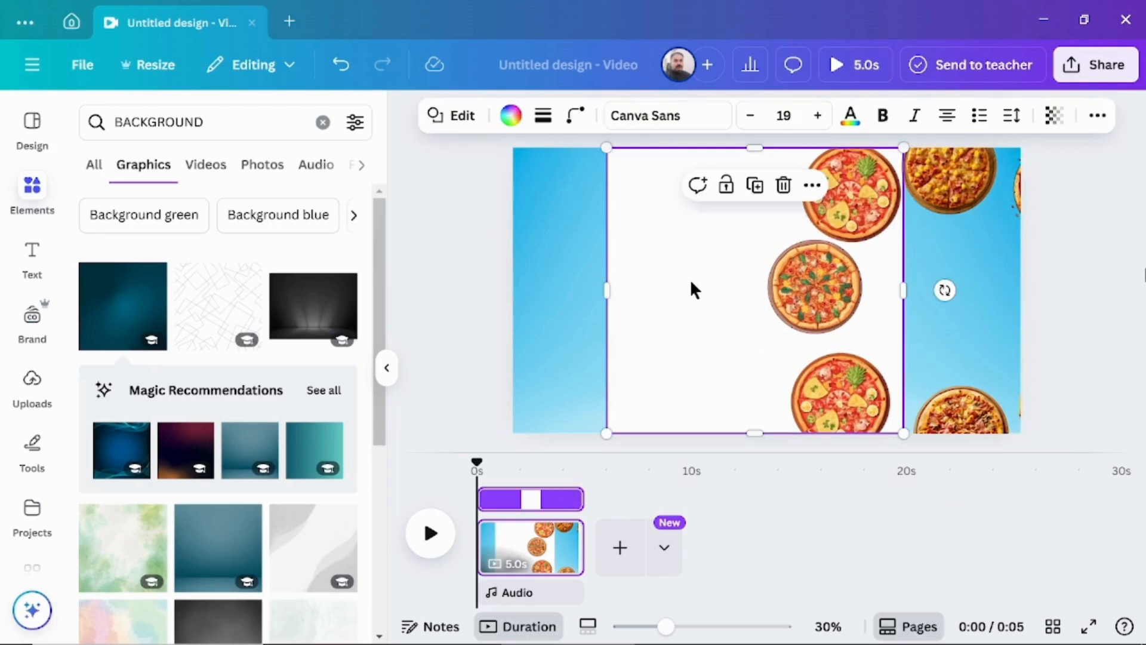
{"action": "left_click", "coordinate": [511, 116]}
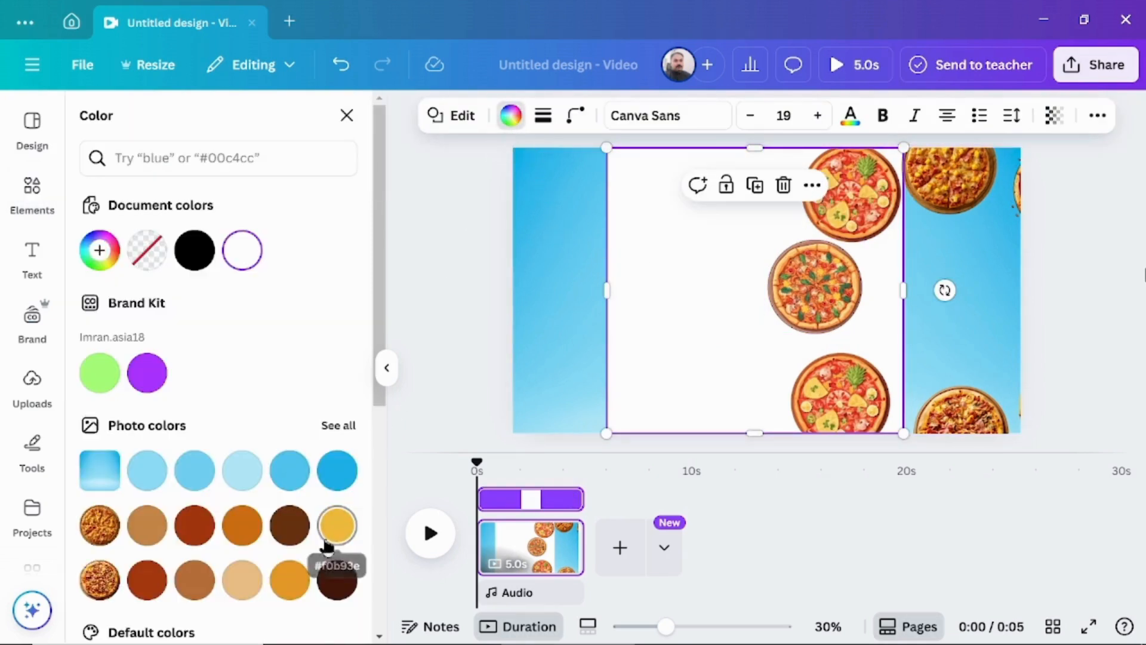
{"action": "left_click", "coordinate": [336, 526]}
Centre the yellow rectangle on the page and move the pizza group back around the page centre.
{"action": "left_click_drag", "start_coordinate": [796, 317], "coordinate": [819, 289]}
{"action": "left_click", "coordinate": [1073, 296]}
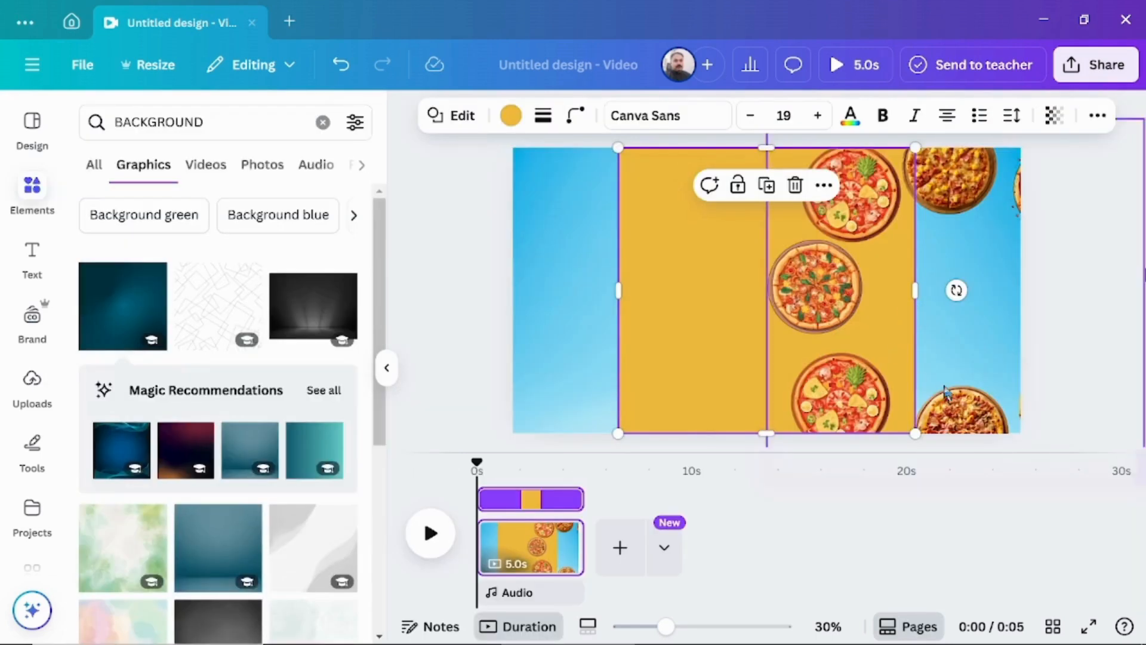
{"action": "left_click_drag", "start_coordinate": [956, 402], "coordinate": [762, 390]}
{"action": "left_click", "coordinate": [1072, 293]}
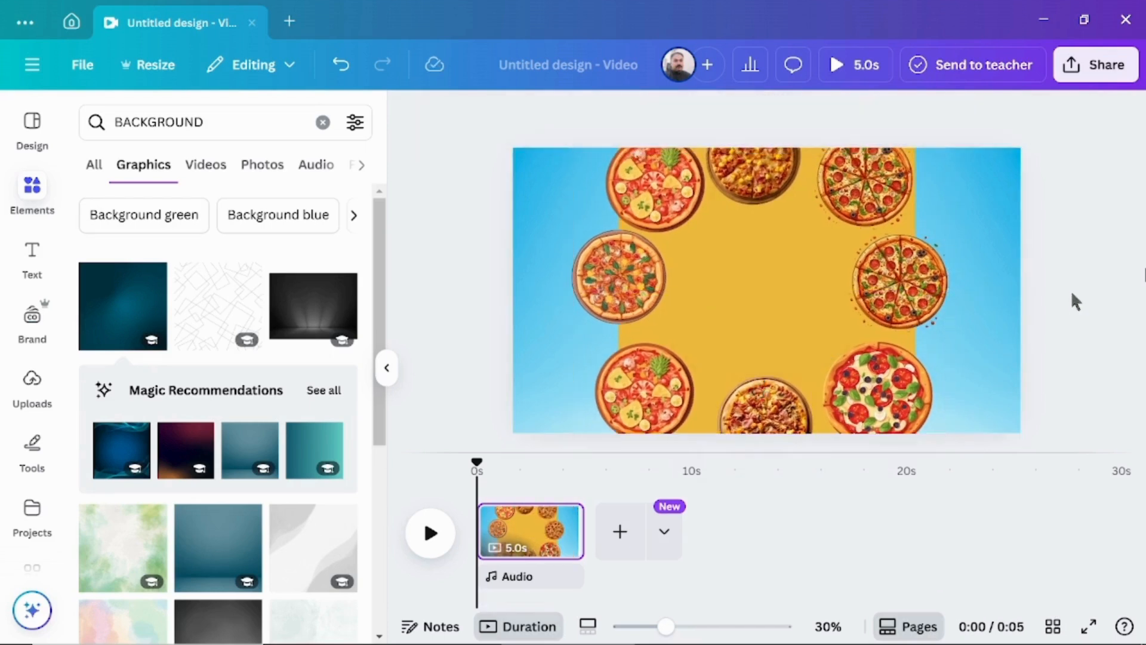
Apply the clockwise Rotate add-on effect to the pizza group and reduce its speed to about a quarter of the range.
{"action": "left_click", "coordinate": [877, 197]}
{"action": "left_click", "coordinate": [760, 117]}
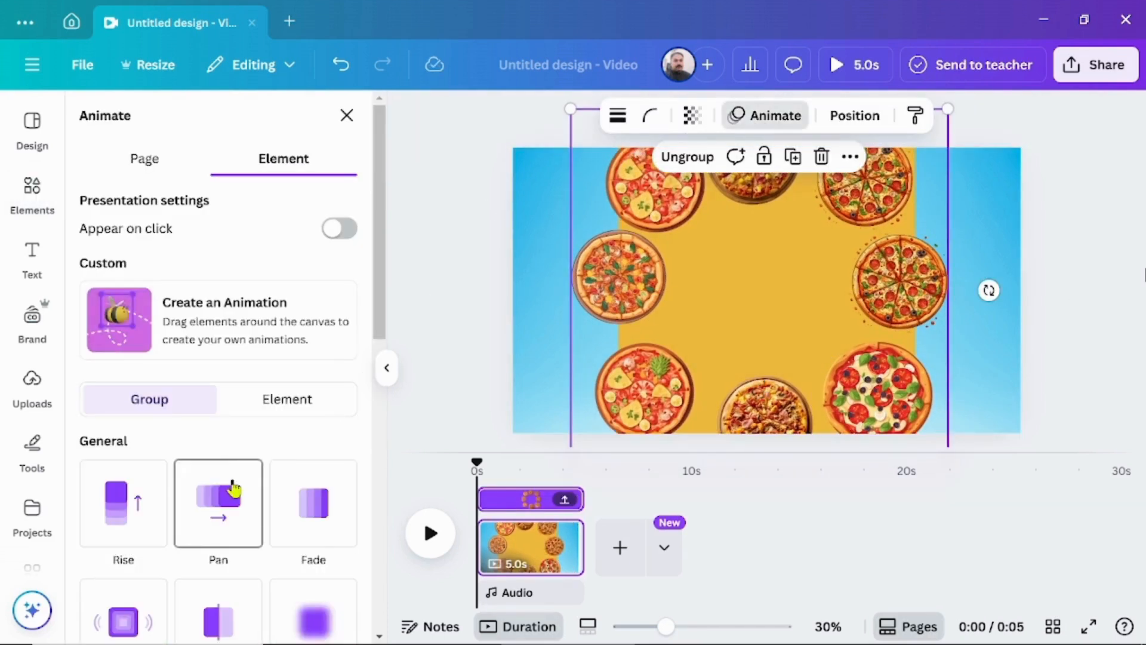
{"action": "scroll", "coordinate": [231, 485], "scroll_direction": "down", "scroll_amount": 6}
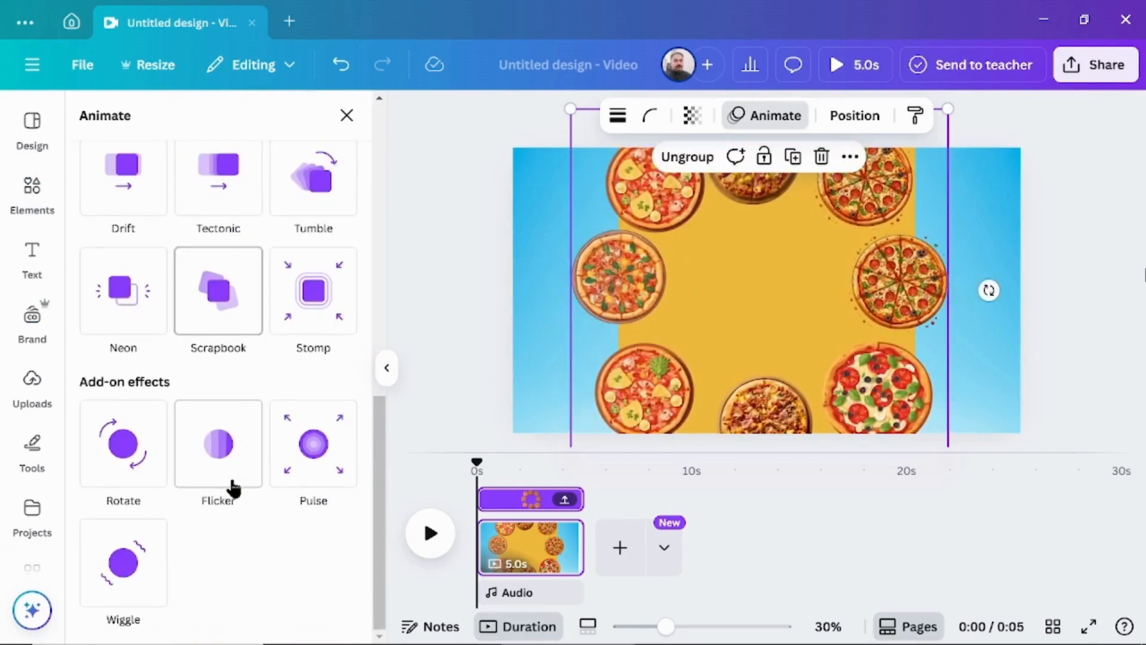
{"action": "left_click", "coordinate": [127, 455]}
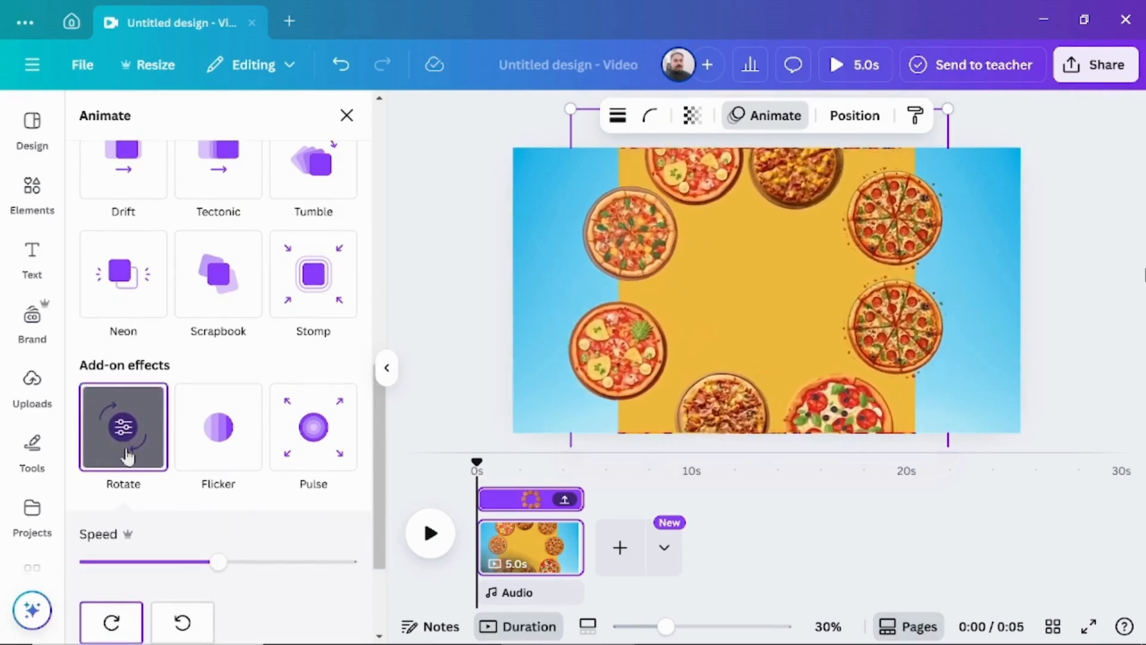
{"action": "left_click_drag", "start_coordinate": [218, 561], "coordinate": [150, 577]}
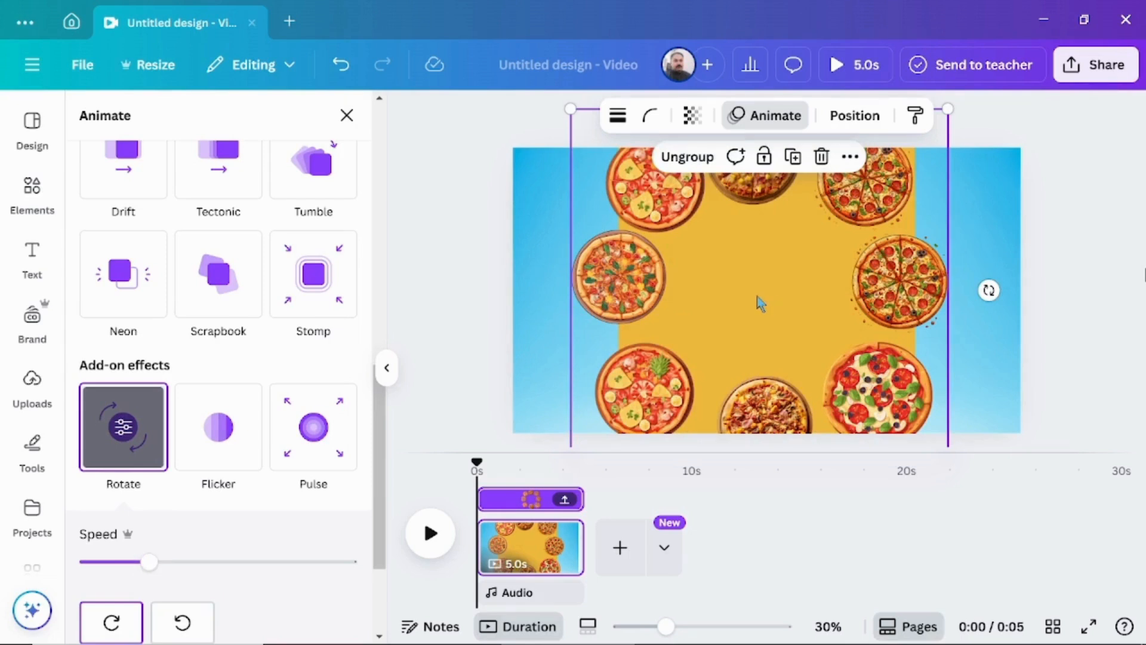
Enlarge the pizza group to about 1,600 px wide and recentre it on the page.
{"action": "left_click_drag", "start_coordinate": [950, 109], "coordinate": [1015, 90]}
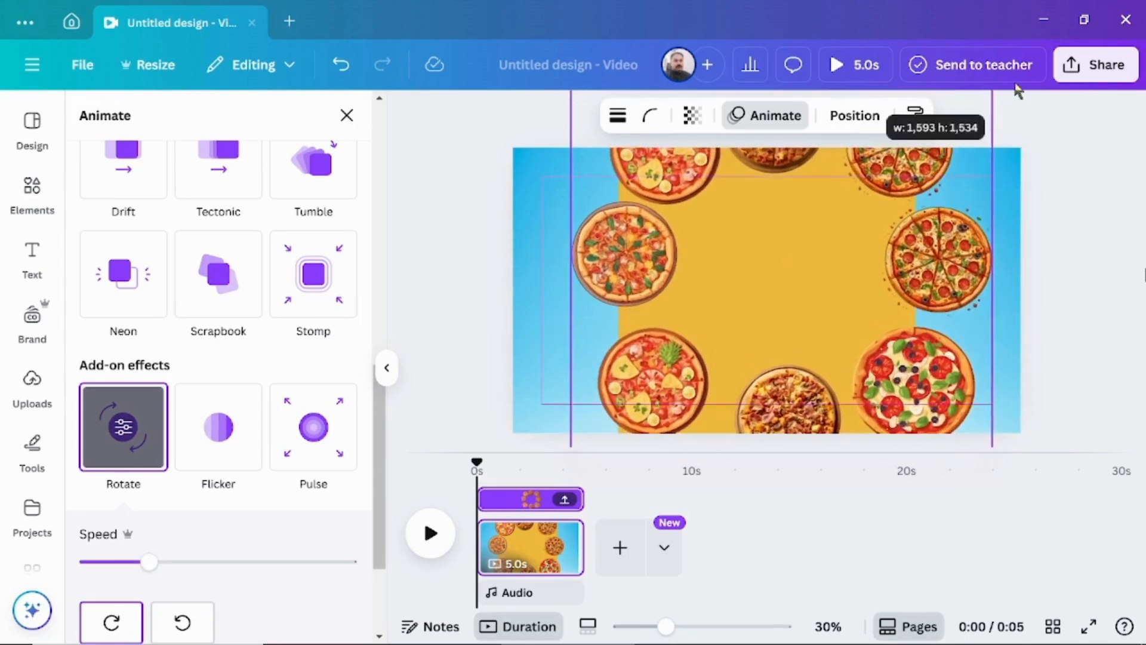
{"action": "left_click_drag", "start_coordinate": [852, 233], "coordinate": [834, 246]}
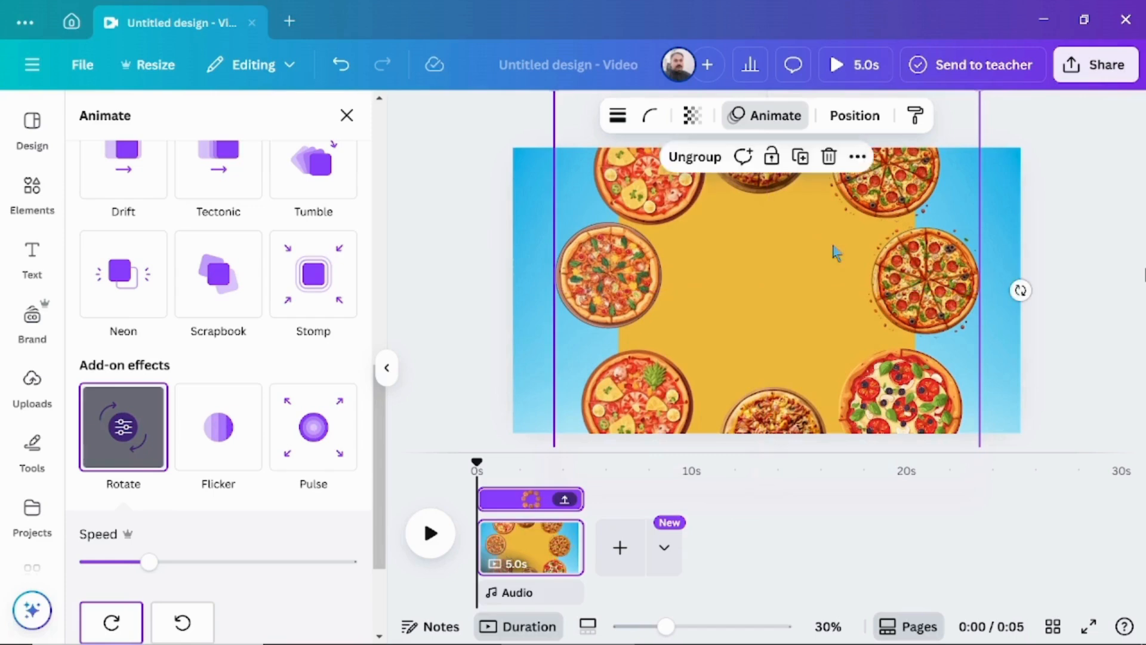
{"action": "left_click", "coordinate": [463, 309]}
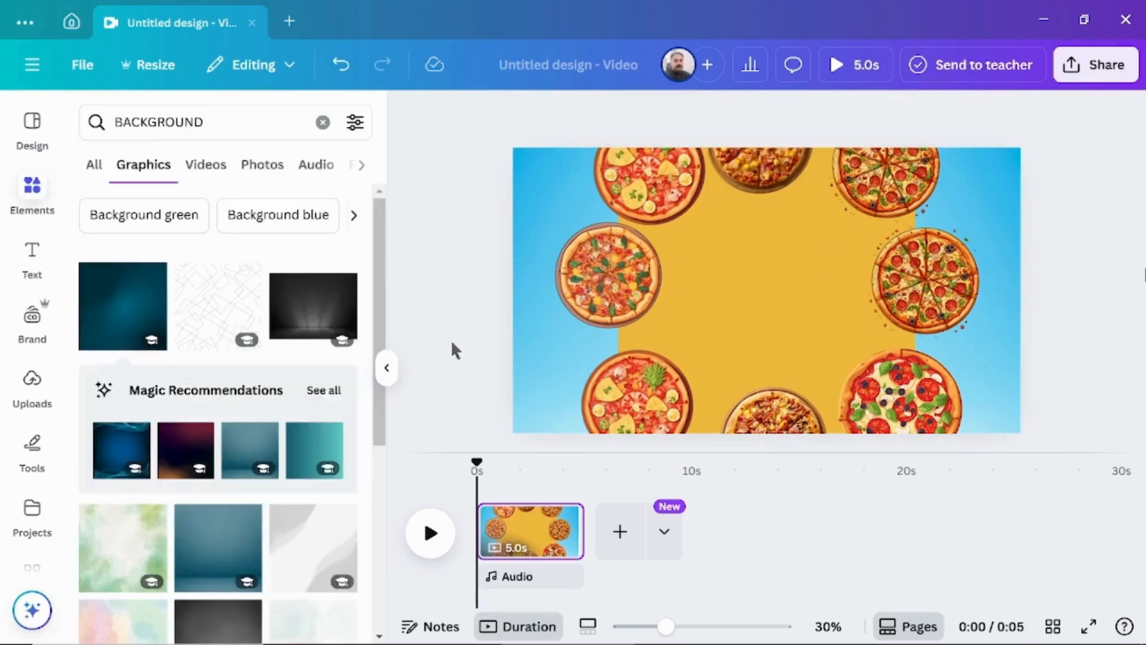
Search the photos for "pIZZA", add the salami and basil pizza on white, and remove its background.
{"action": "left_click", "coordinate": [323, 123]}
{"action": "type", "text": "pIZZA"}
{"action": "key", "text": "Return"}
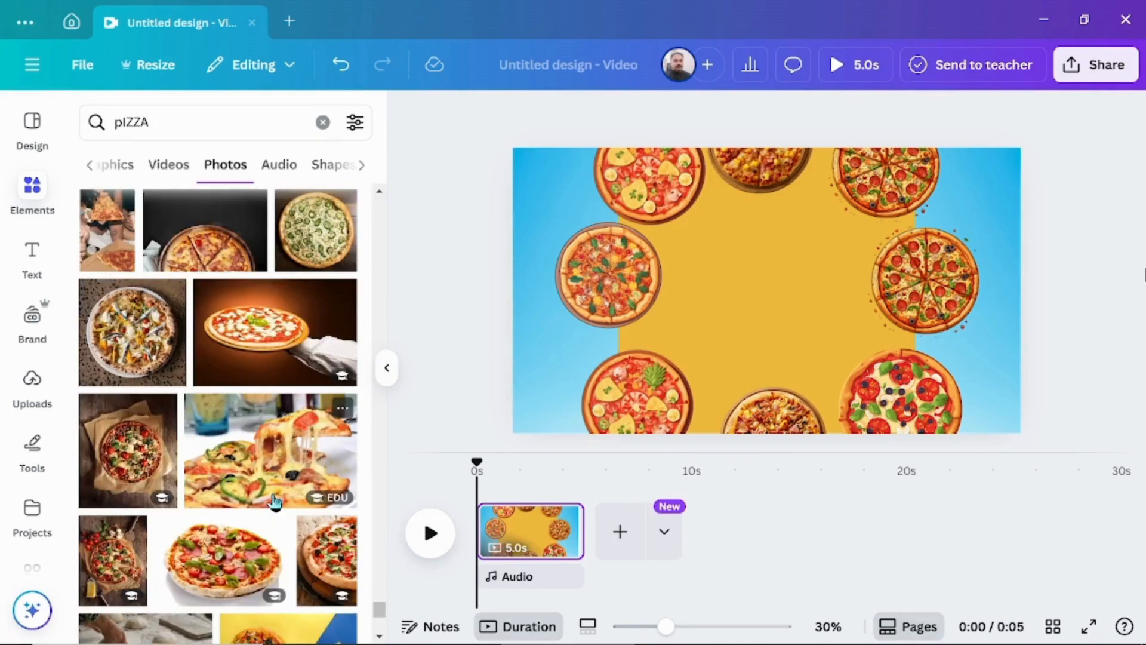
{"action": "left_click", "coordinate": [230, 550]}
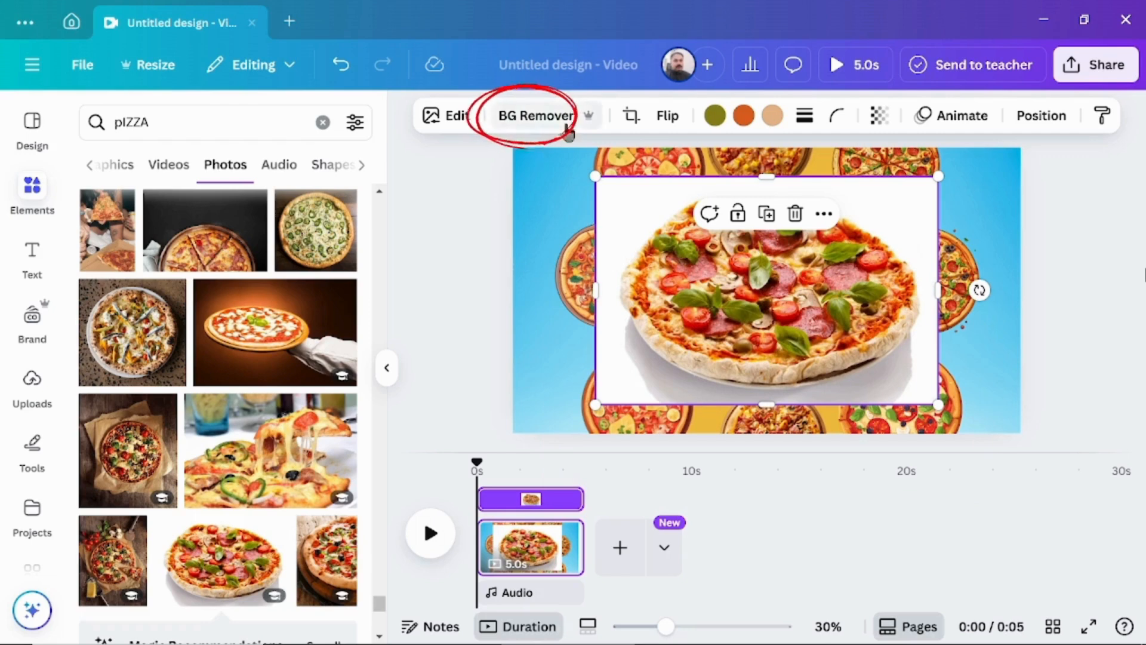
{"action": "left_click", "coordinate": [543, 117]}
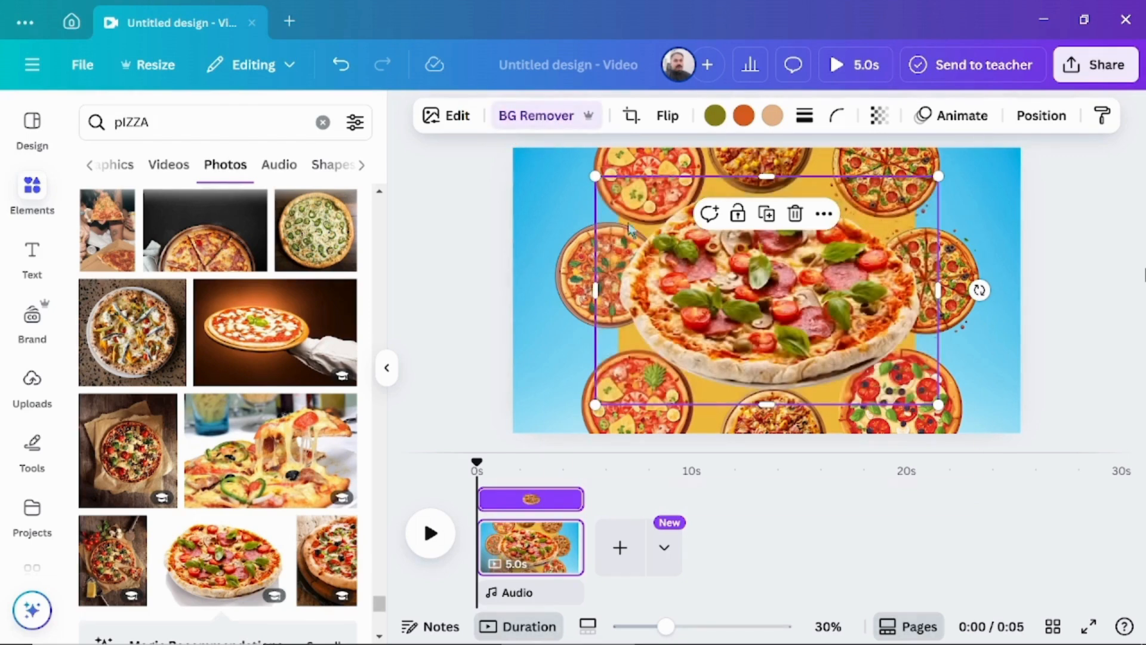
Shrink the salami pizza photo to fit inside the pizza ring and place it slightly below the page centre.
{"action": "left_click_drag", "start_coordinate": [598, 179], "coordinate": [742, 256]}
{"action": "left_click_drag", "start_coordinate": [847, 344], "coordinate": [770, 293]}
{"action": "left_click", "coordinate": [479, 278]}
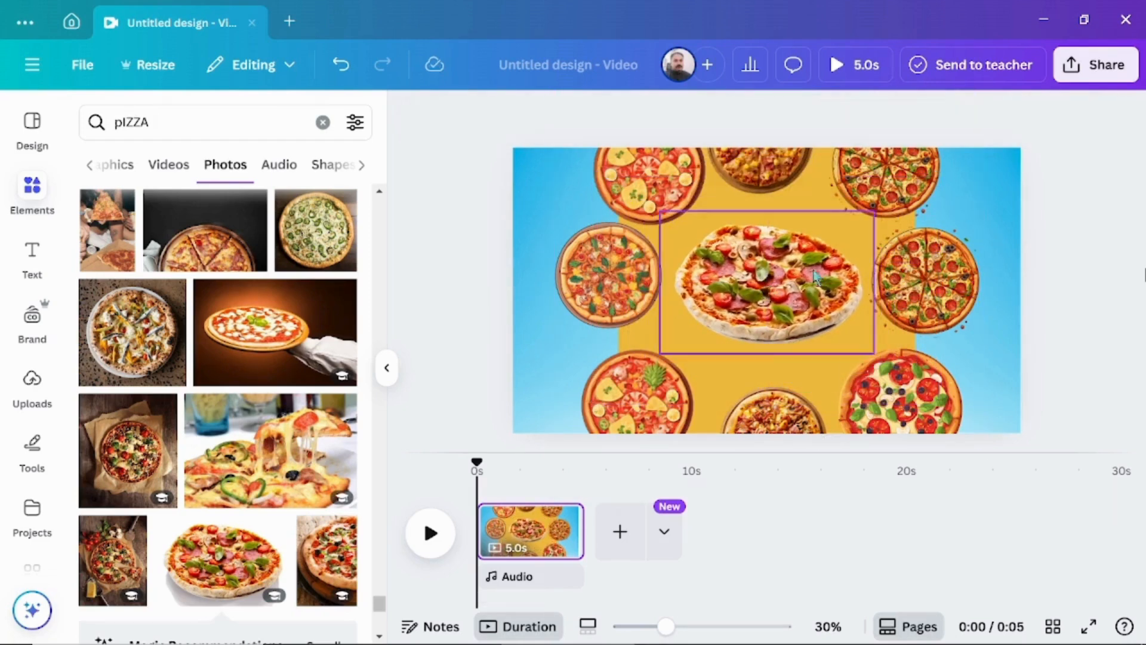
{"action": "left_click_drag", "start_coordinate": [766, 298], "coordinate": [766, 332]}
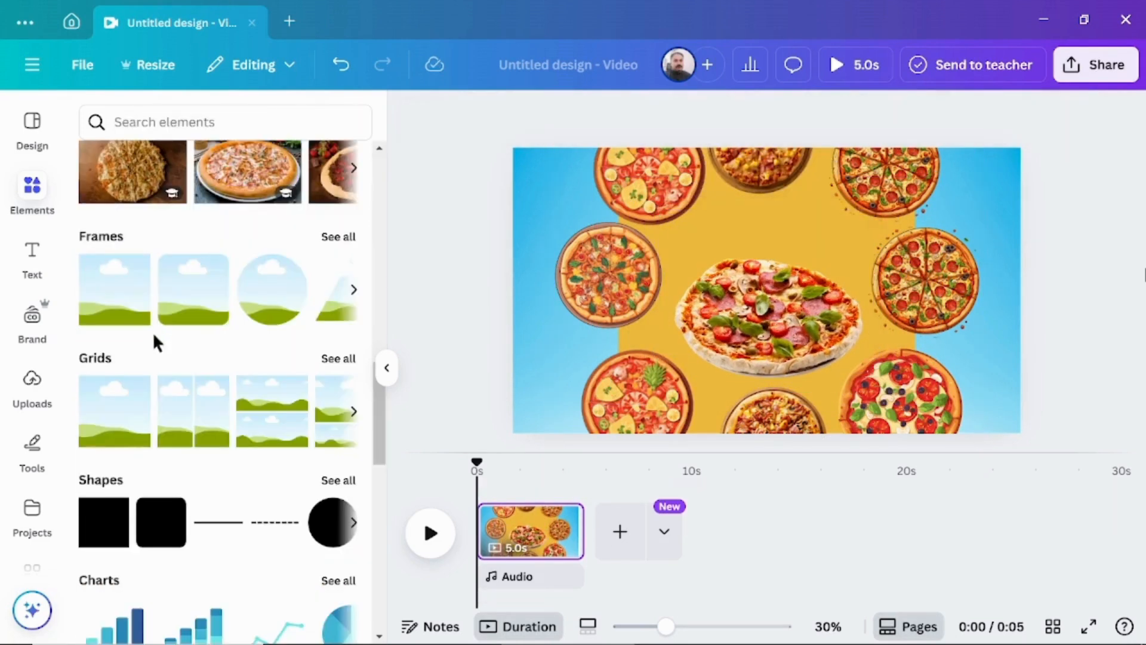
Add a rounded square shape to the page and fill it with white.
{"action": "left_click", "coordinate": [163, 536]}
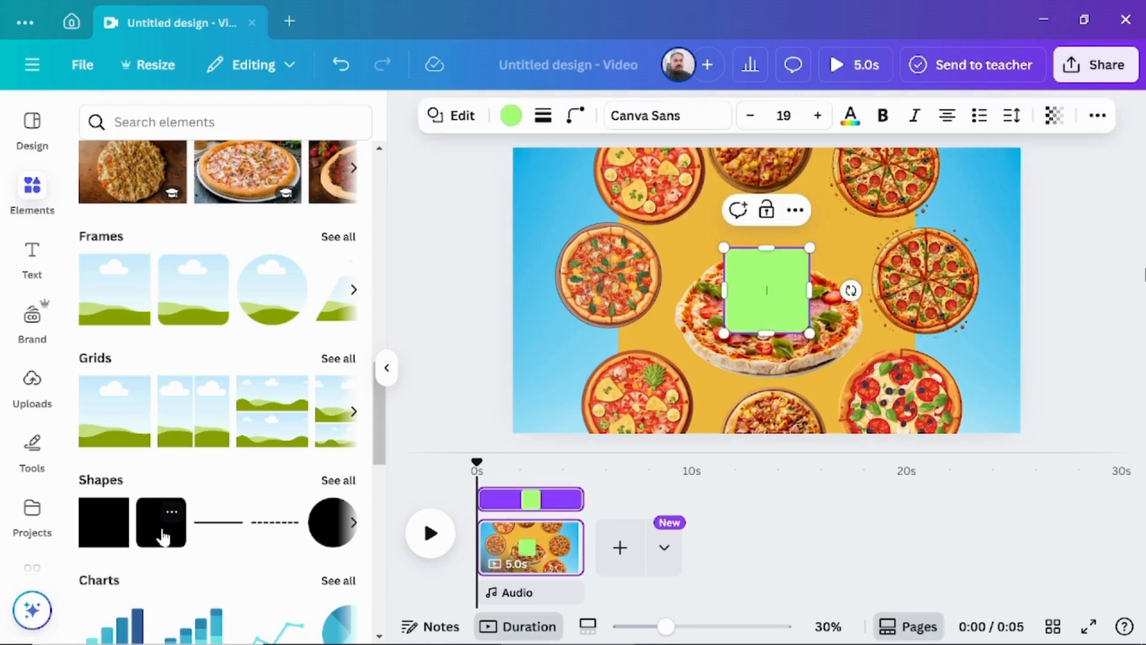
{"action": "left_click", "coordinate": [511, 118]}
{"action": "left_click", "coordinate": [346, 251]}
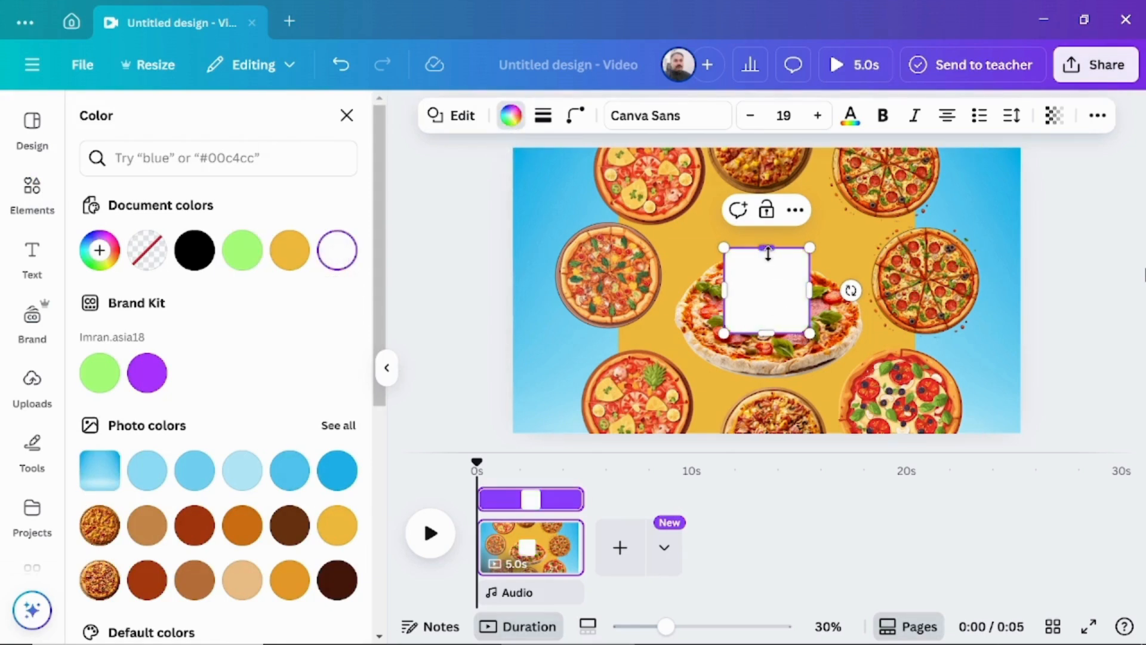
{"action": "left_click", "coordinate": [740, 276]}
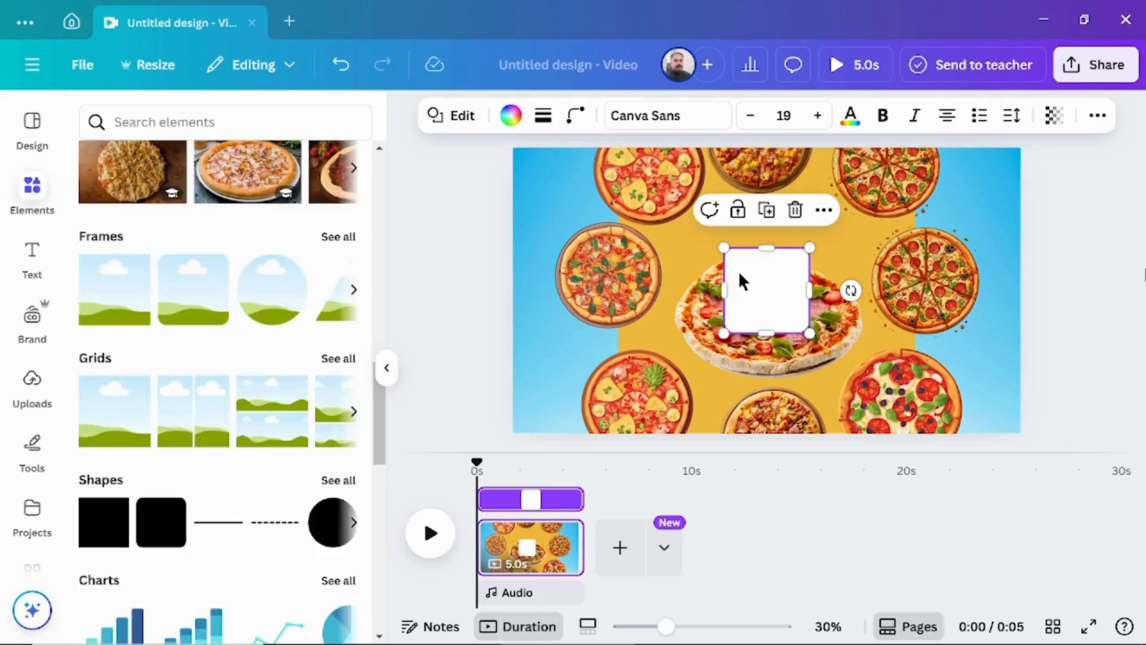
Move the white rounded square one layer down so it sits behind the central salami pizza photo.
{"action": "right_click", "coordinate": [754, 274]}
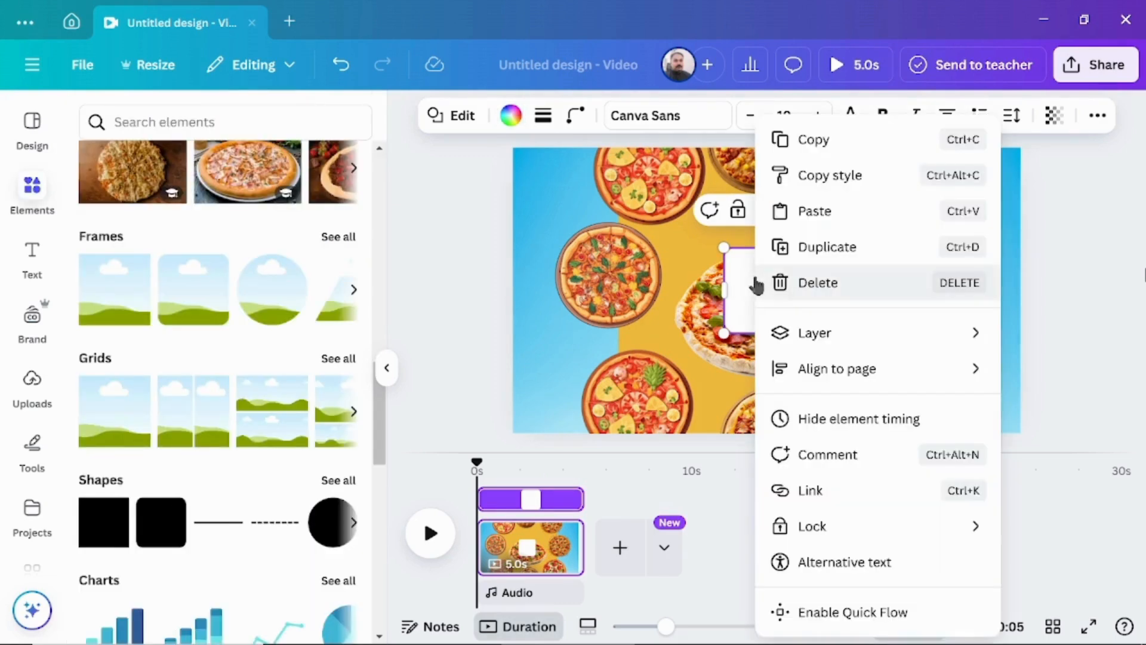
{"action": "mouse_move", "coordinate": [780, 330]}
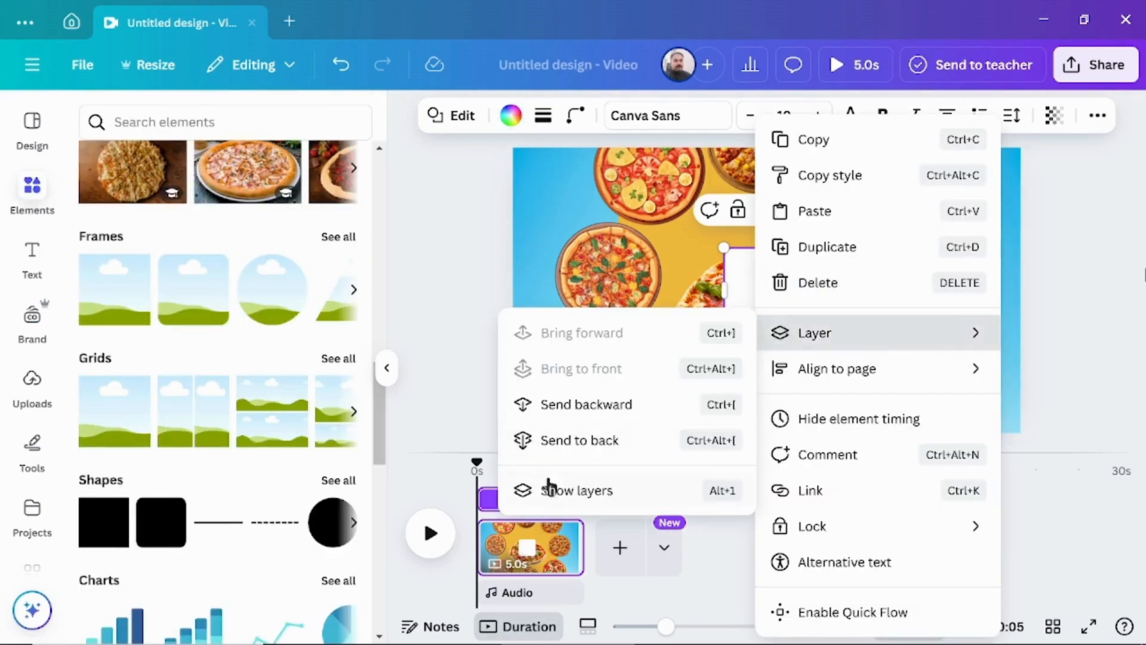
{"action": "left_click", "coordinate": [572, 491]}
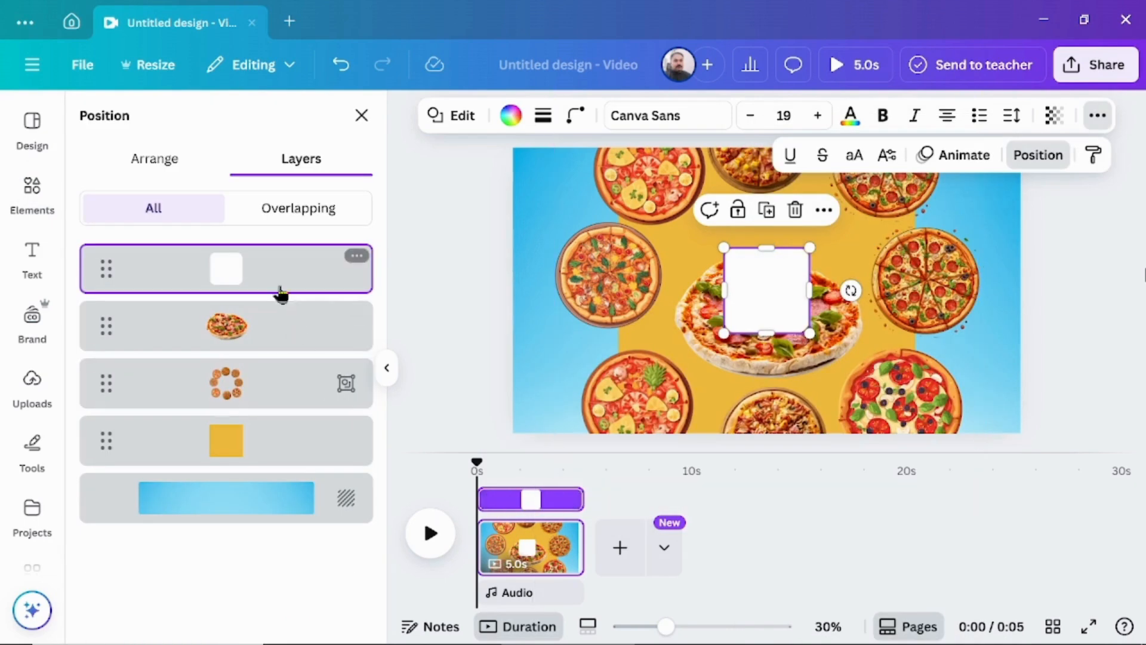
{"action": "left_click_drag", "start_coordinate": [258, 277], "coordinate": [257, 332]}
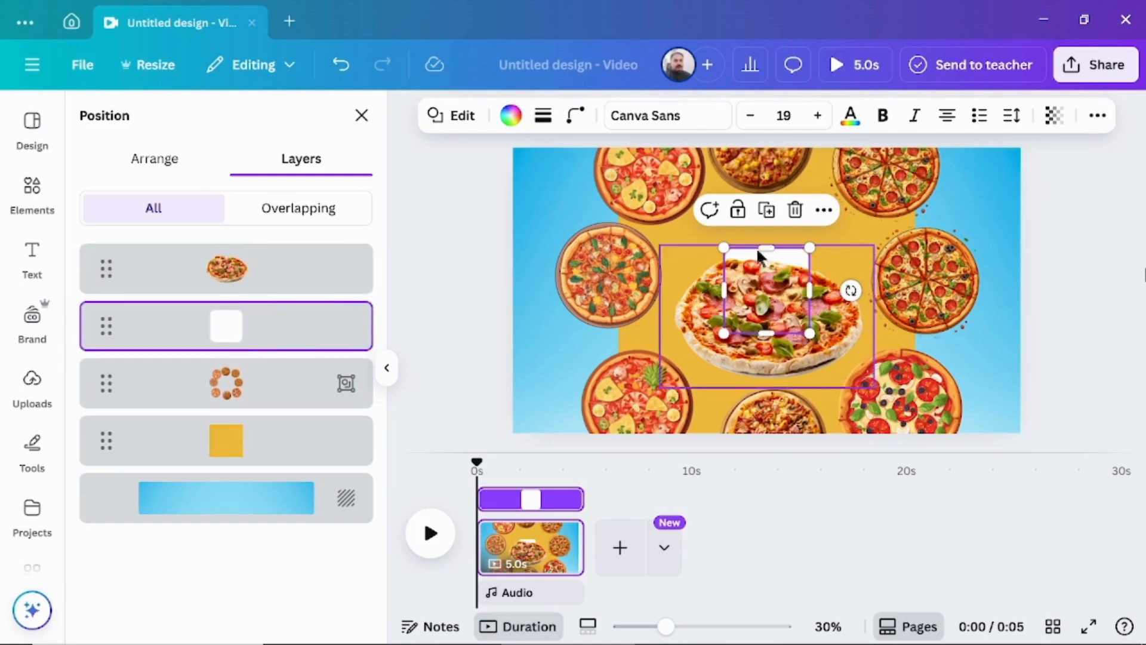
Stretch the white rounded square upward and widen it on both sides to form a panel behind the salami pizza.
{"action": "left_click_drag", "start_coordinate": [767, 248], "coordinate": [766, 195]}
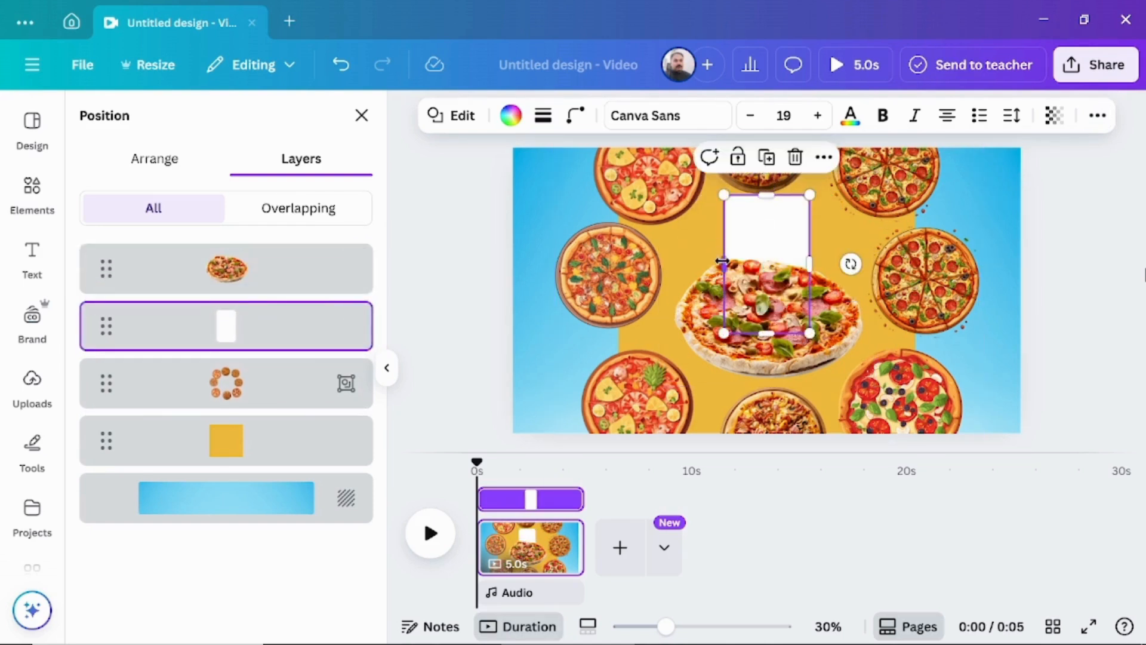
{"action": "left_click_drag", "start_coordinate": [723, 261], "coordinate": [696, 263]}
{"action": "left_click_drag", "start_coordinate": [810, 263], "coordinate": [834, 264]}
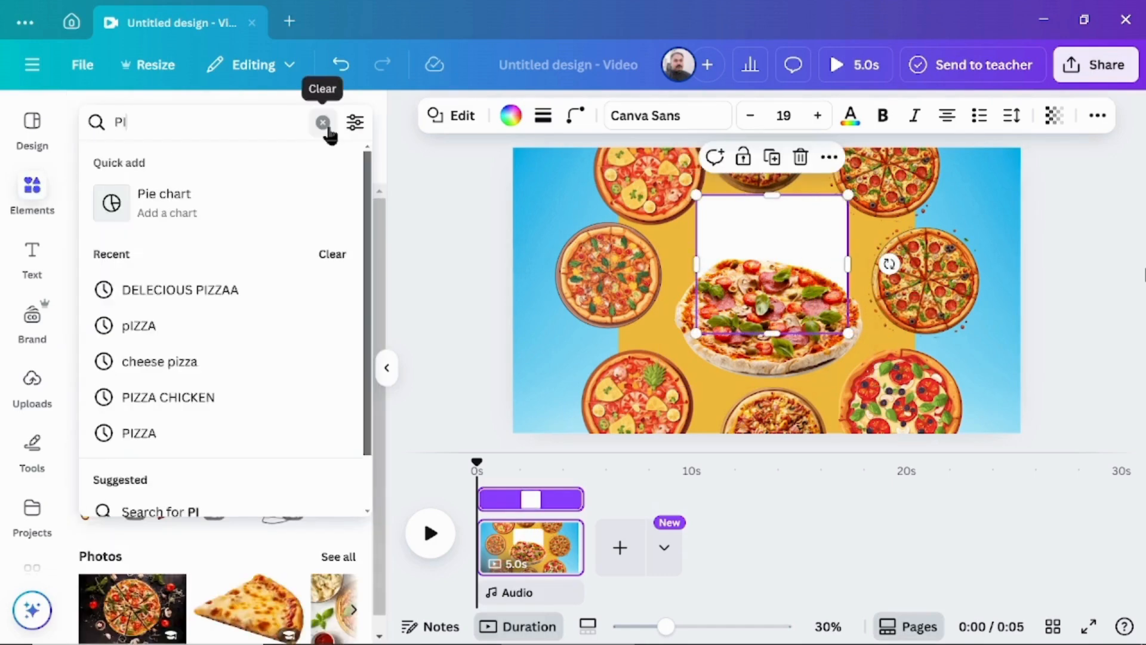
Search the graphics for "PIZZA TEXT" and add the yellow "Pizza Day" lettering to the page.
{"action": "type", "text": "ZZA TEXT"}
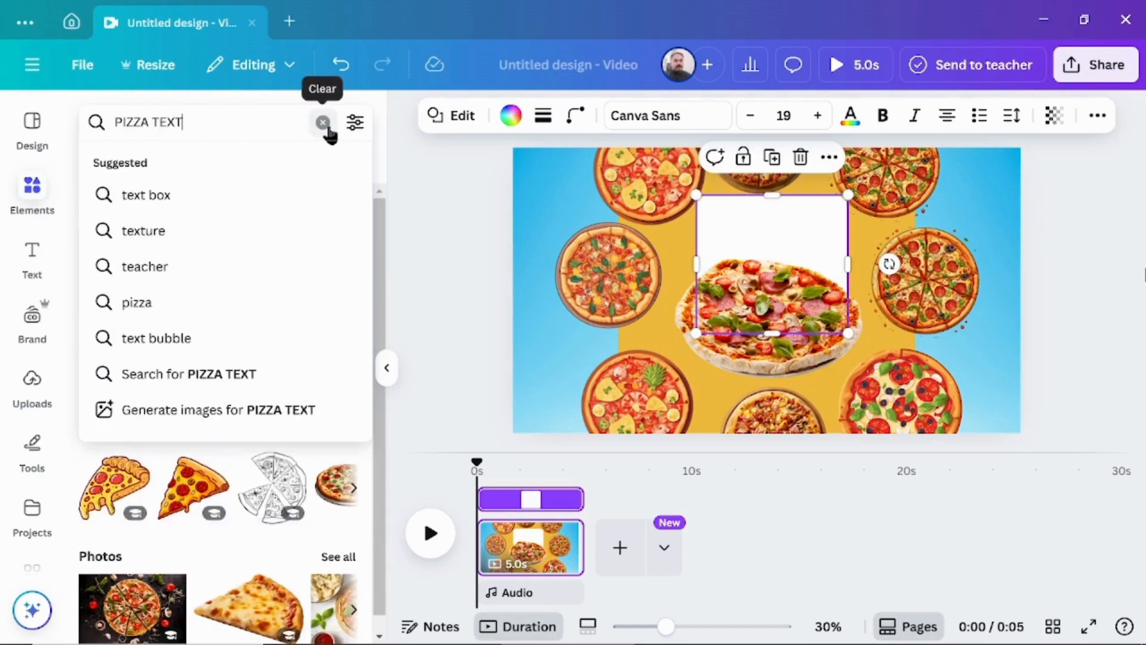
{"action": "key", "text": "Return"}
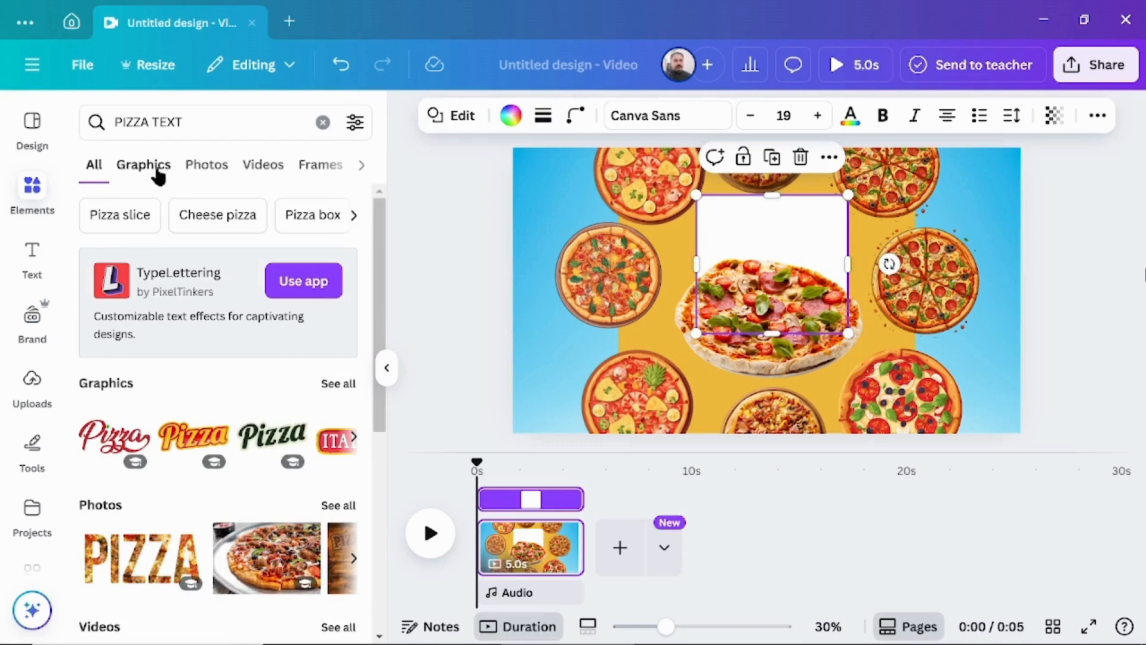
{"action": "left_click", "coordinate": [156, 170]}
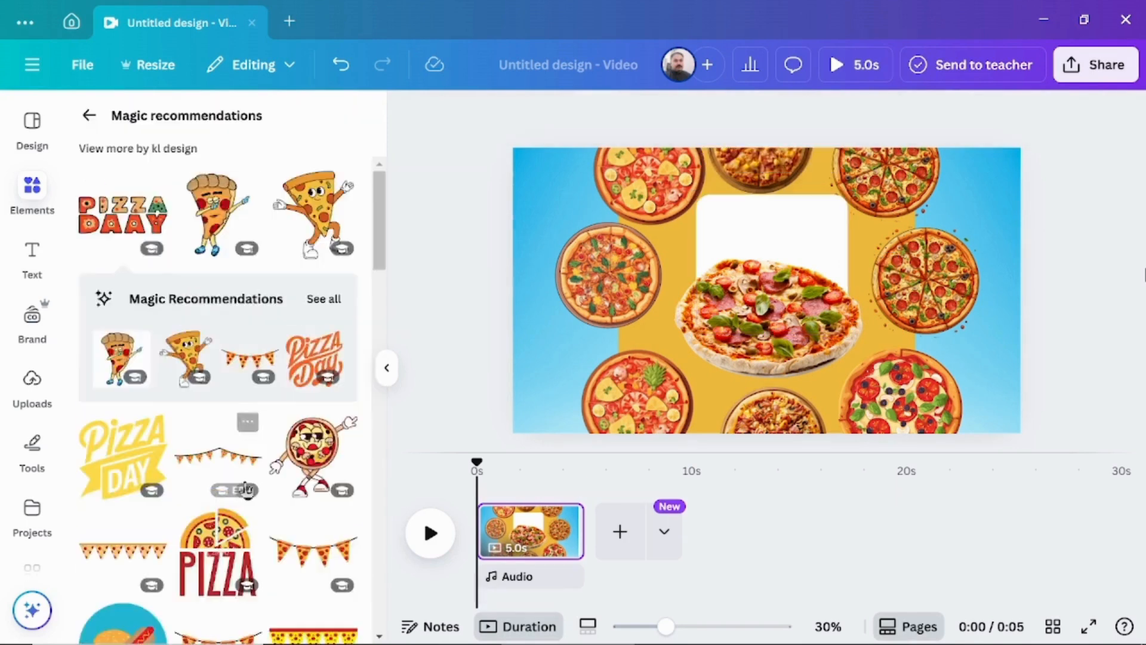
{"action": "scroll", "coordinate": [246, 488], "scroll_direction": "down", "scroll_amount": 3}
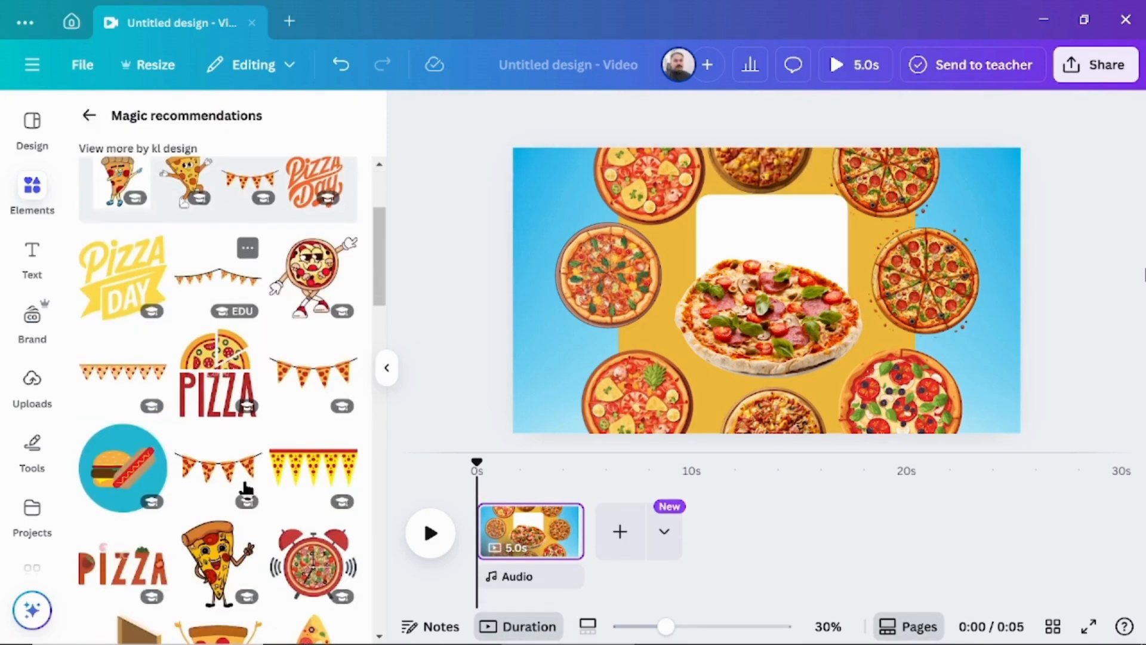
{"action": "left_click", "coordinate": [121, 283]}
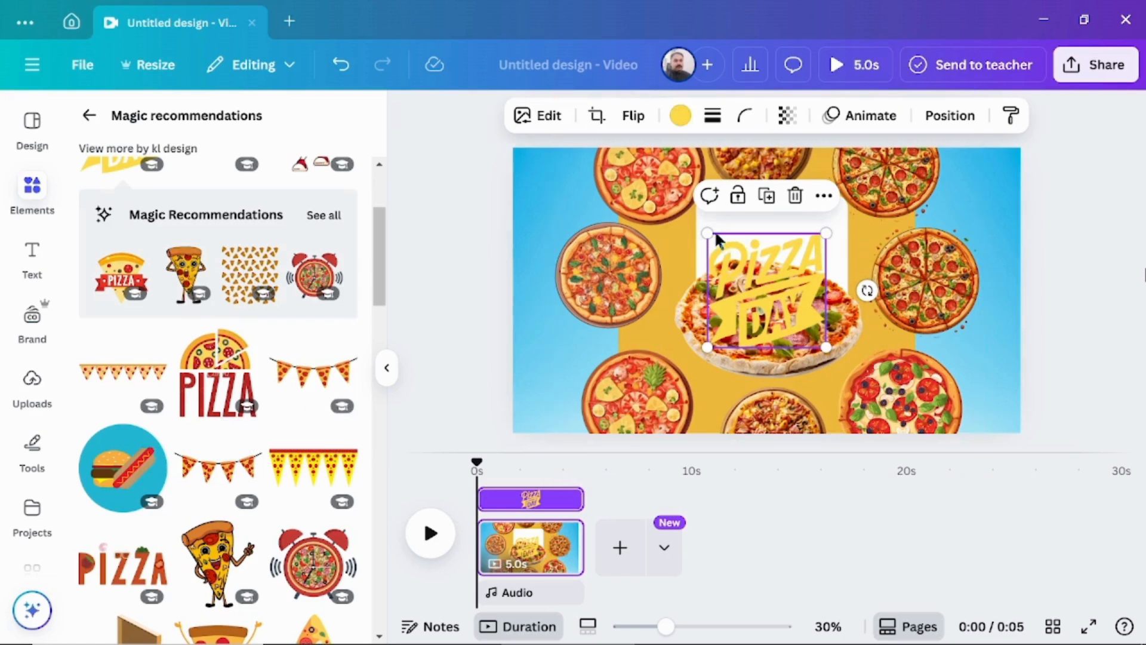
Shrink the "Pizza Day" lettering, place it on the upper part of the white panel, and layer it behind the salami pizza.
{"action": "left_click_drag", "start_coordinate": [717, 239], "coordinate": [740, 263]}
{"action": "left_click_drag", "start_coordinate": [777, 303], "coordinate": [783, 241]}
{"action": "left_click", "coordinate": [946, 120]}
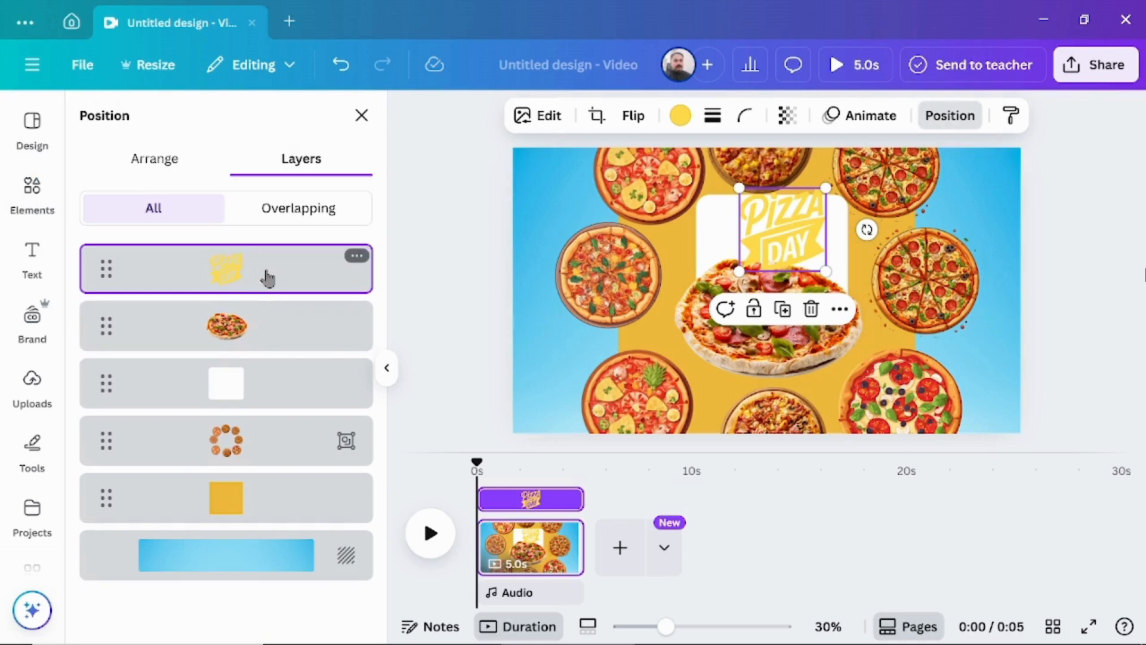
{"action": "left_click_drag", "start_coordinate": [250, 322], "coordinate": [253, 246]}
{"action": "left_click", "coordinate": [824, 449]}
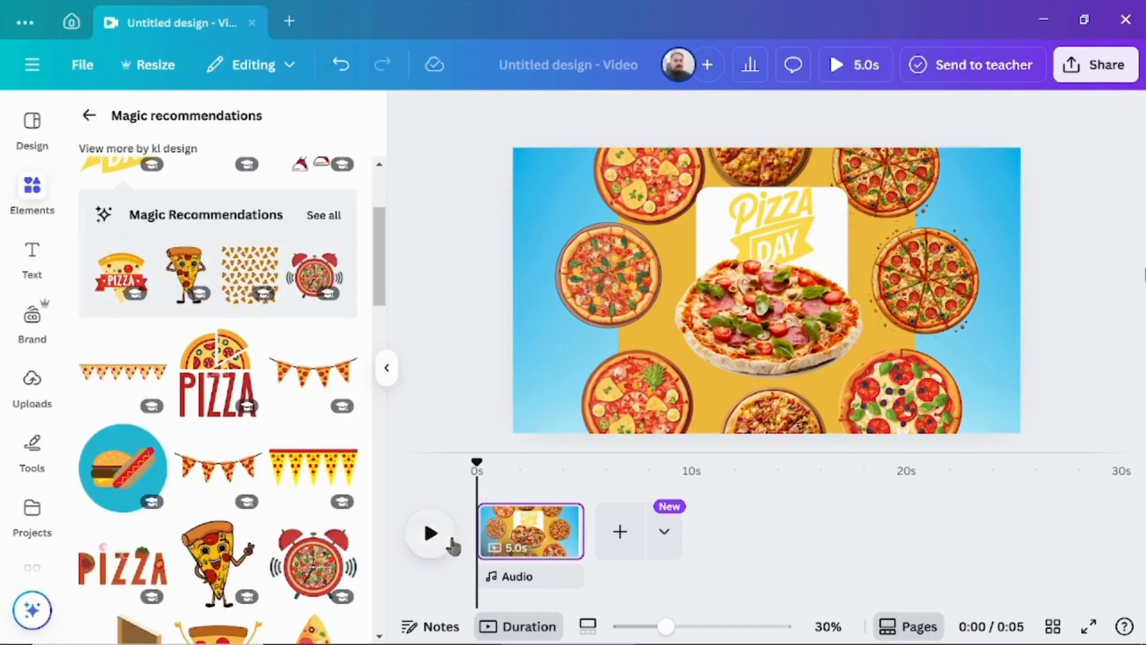
Play the page animation through and download the design as an MP4 video at 1080p (HD) quality.
{"action": "left_click", "coordinate": [431, 535]}
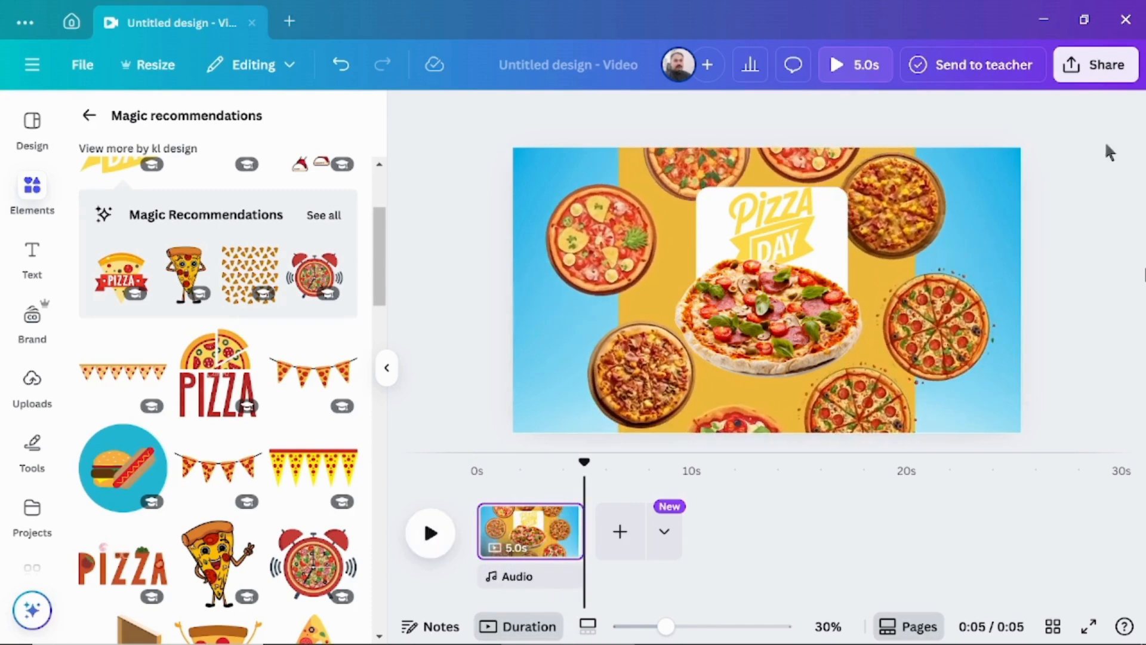
{"action": "left_click", "coordinate": [1104, 74]}
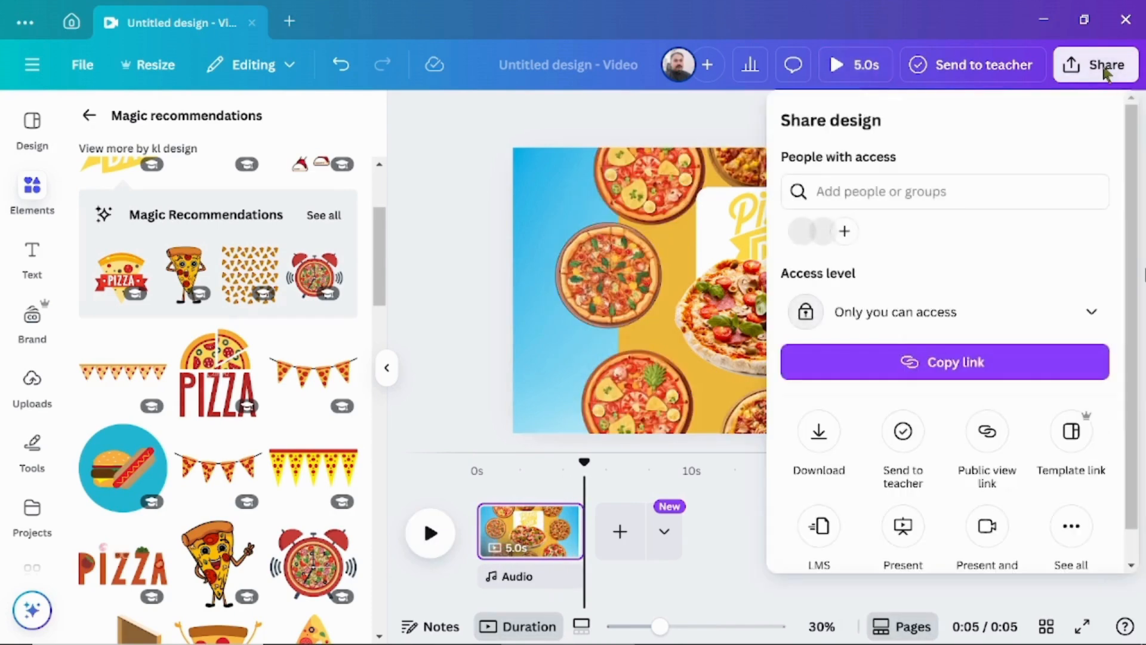
{"action": "left_click", "coordinate": [816, 442]}
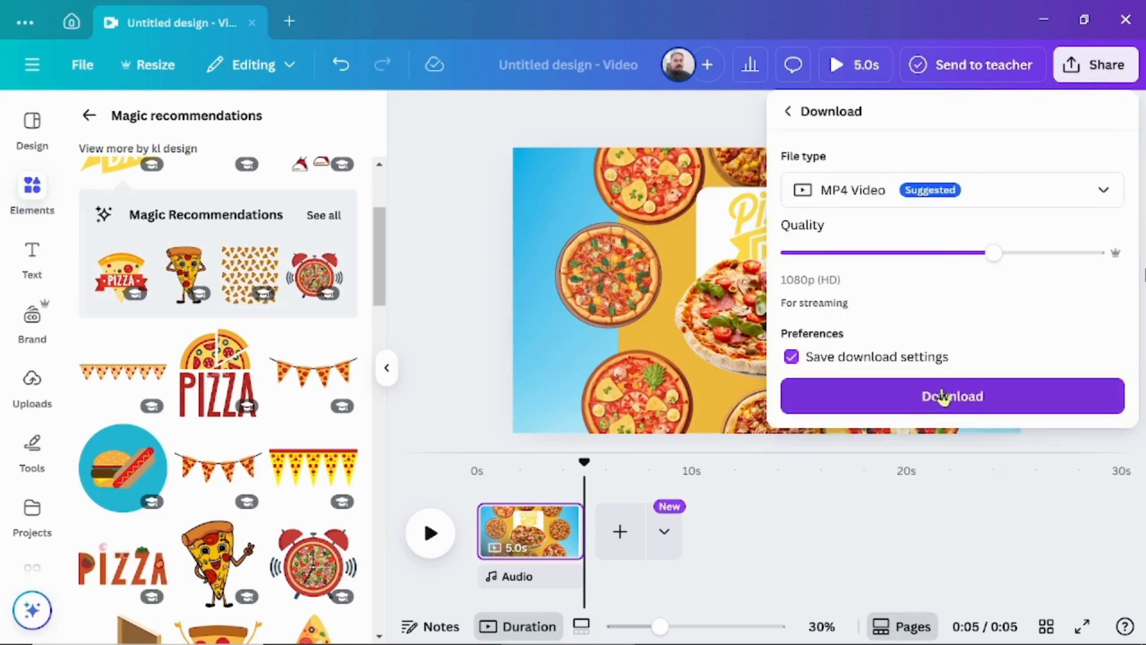
{"action": "left_click", "coordinate": [944, 397]}
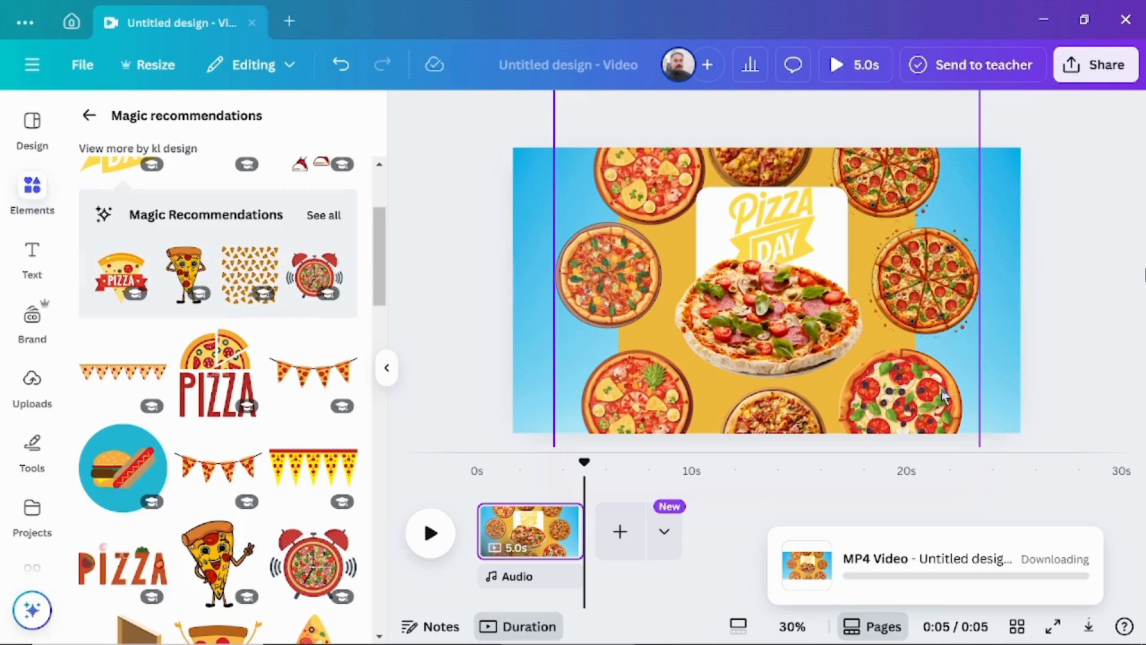